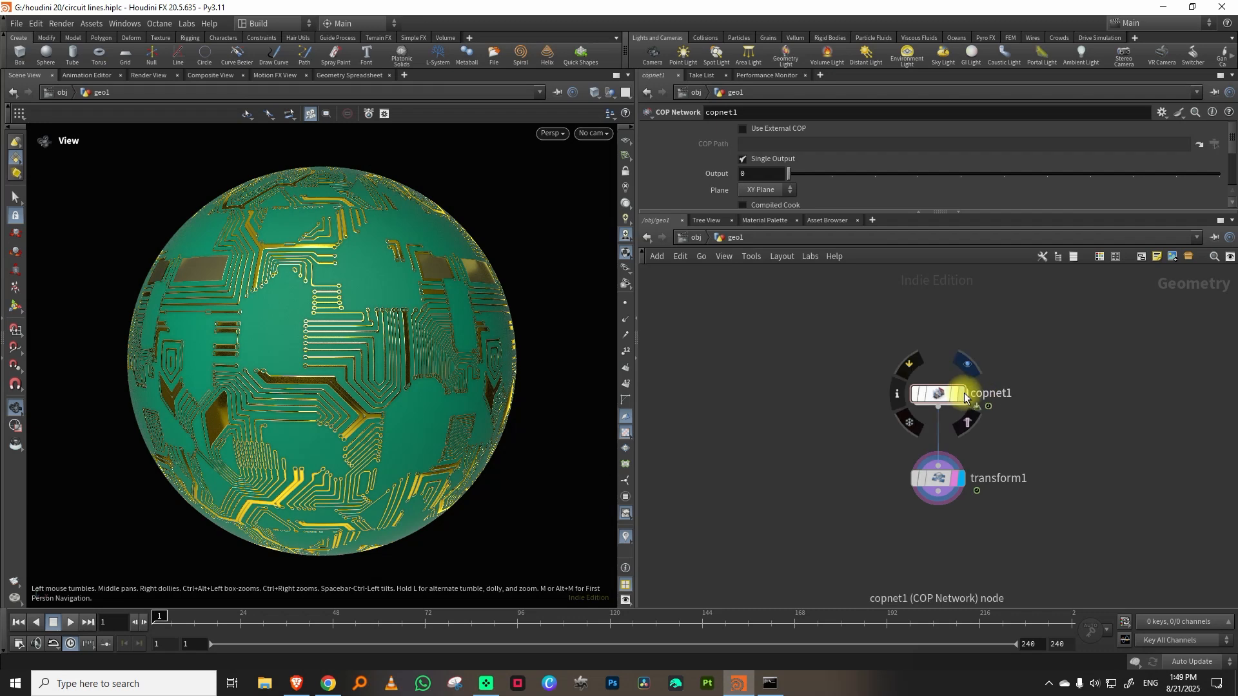
Step: Open the copnet1 network and delete all of its existing nodes
double_click(938, 395)
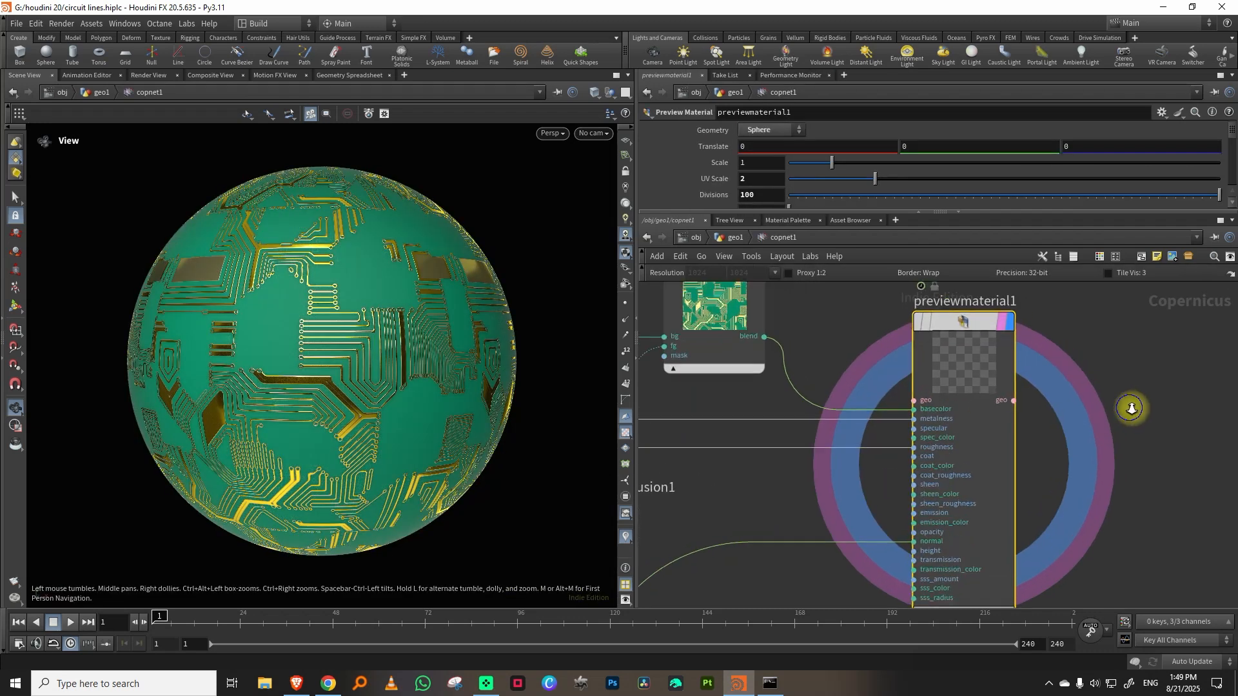
scroll(1092, 452, down, 6)
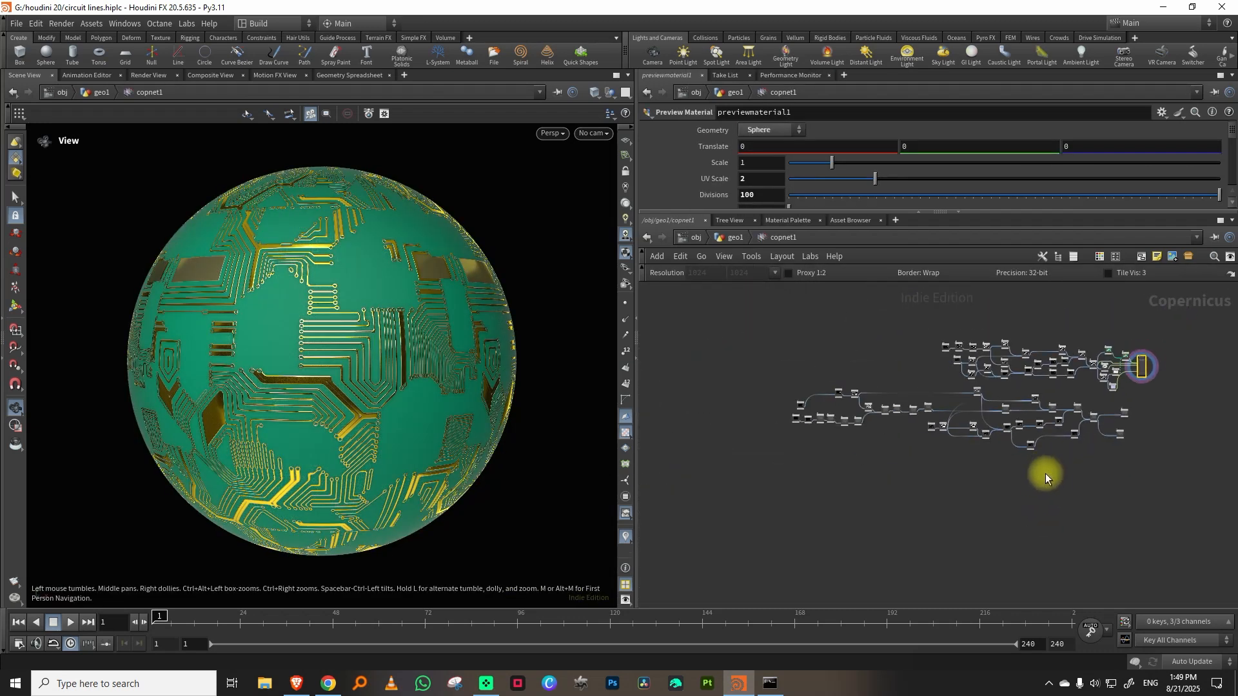
scroll(988, 459, up, 2)
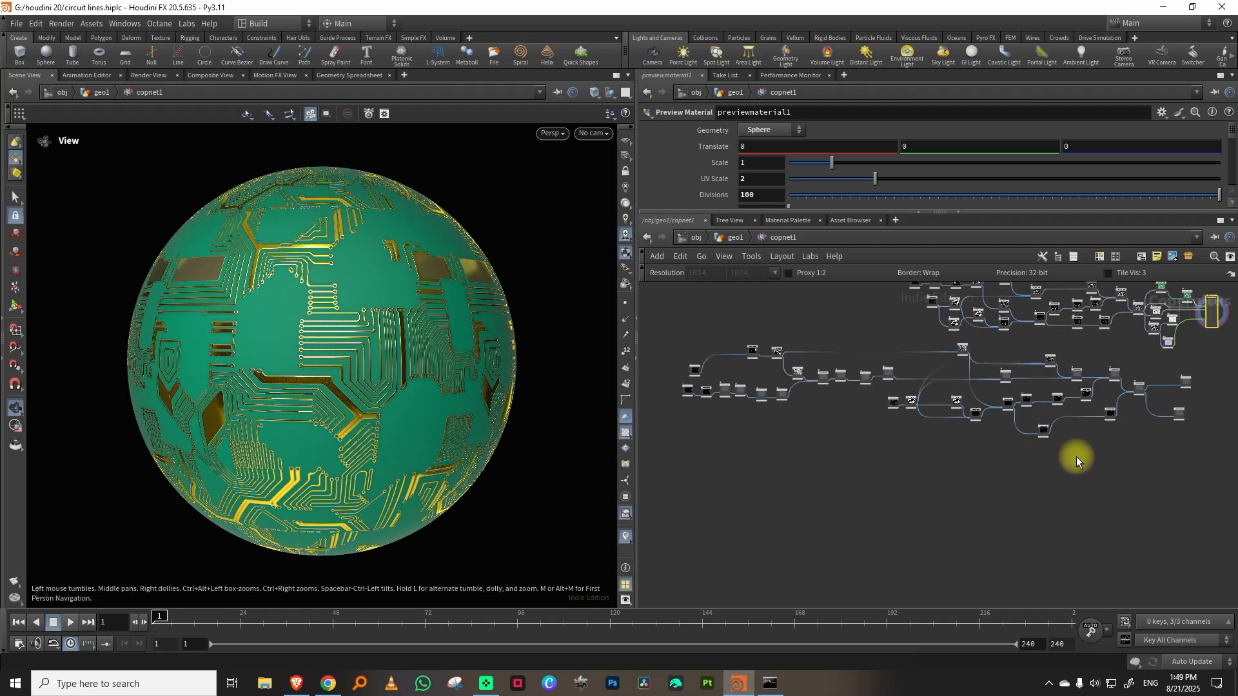
key(ctrl+a)
key(Delete)
Step: Add a Fractal Noise 3D node to the empty network and display its output
key(Tab)
text(fr)
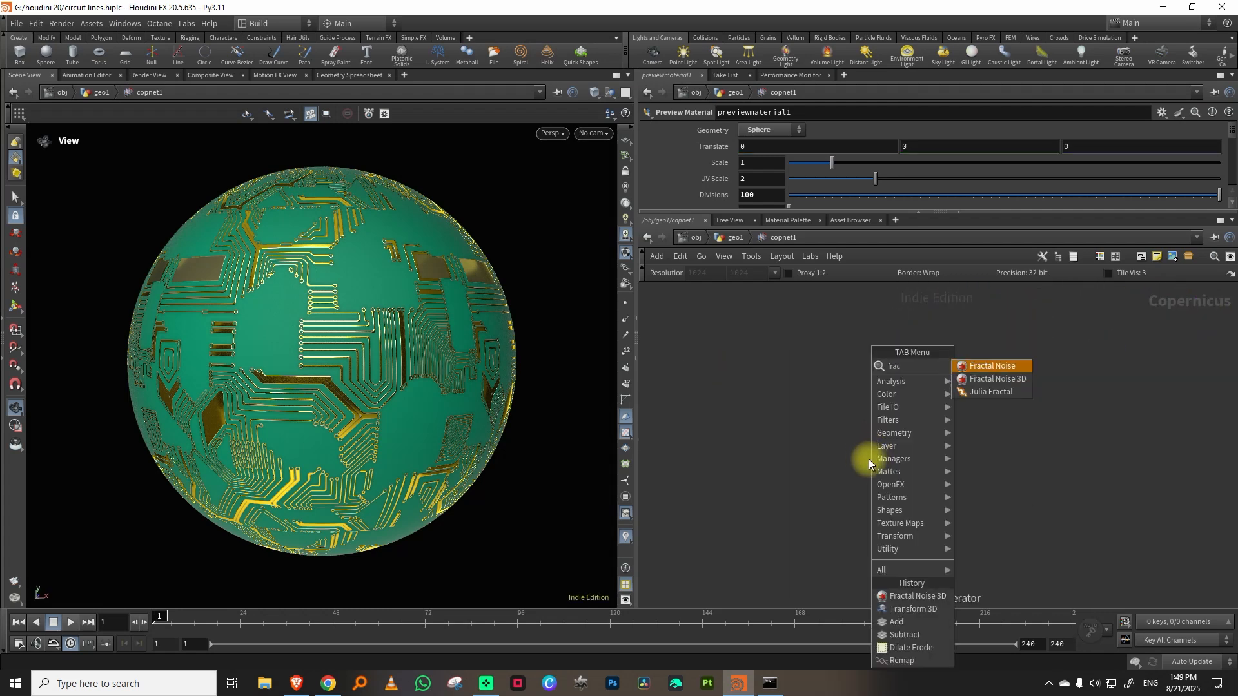
click(997, 378)
click(879, 435)
scroll(916, 425, up, 3)
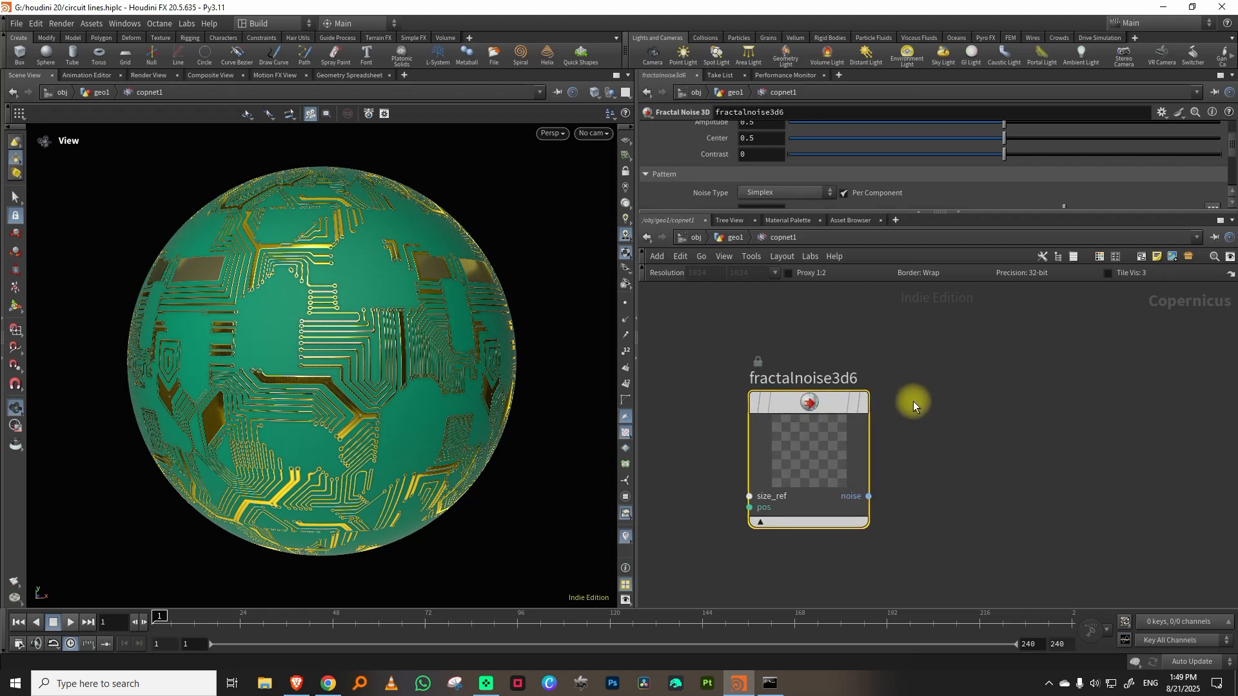
click(864, 402)
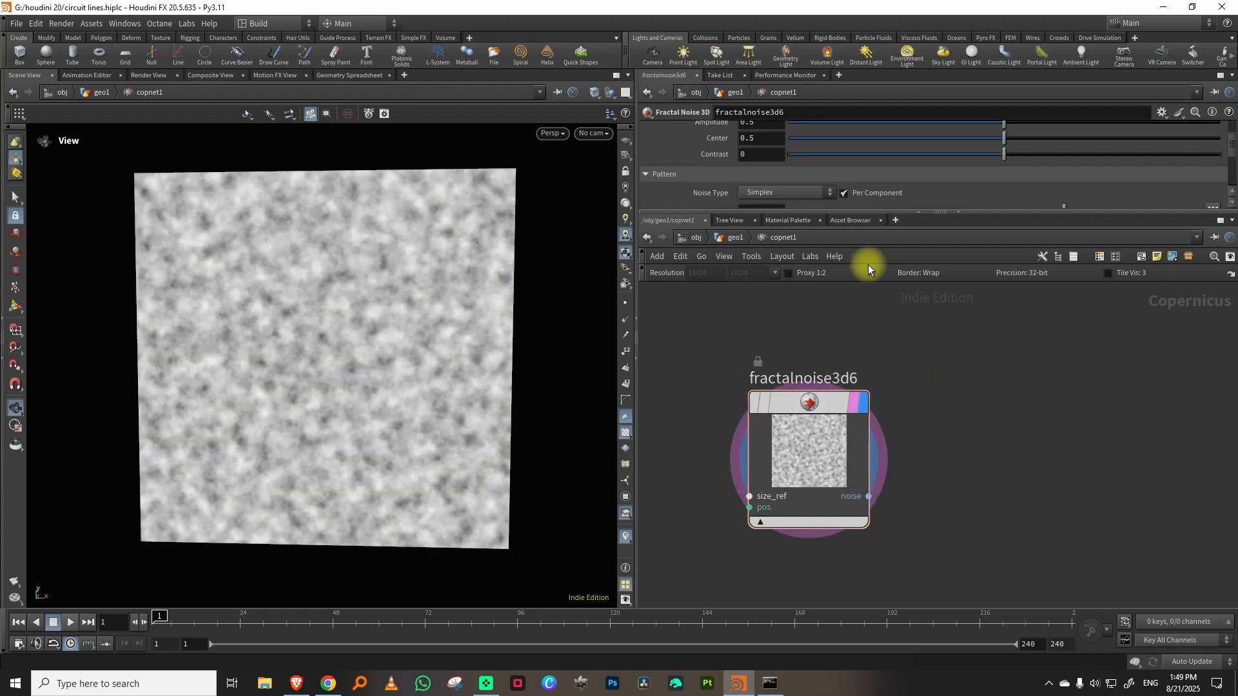
Step: Set the fractal noise's roughness to 0 and its element size to 0.75
drag(830, 216, 832, 308)
scroll(1228, 184, up, 1)
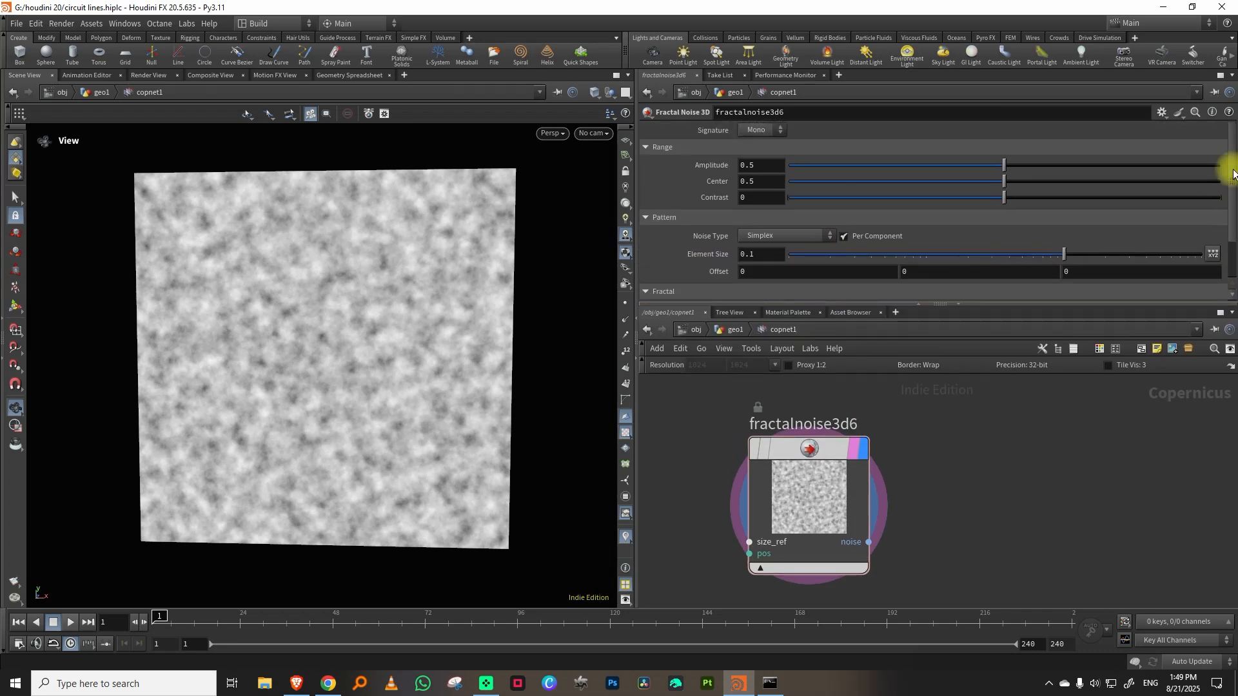
scroll(1219, 245, down, 2)
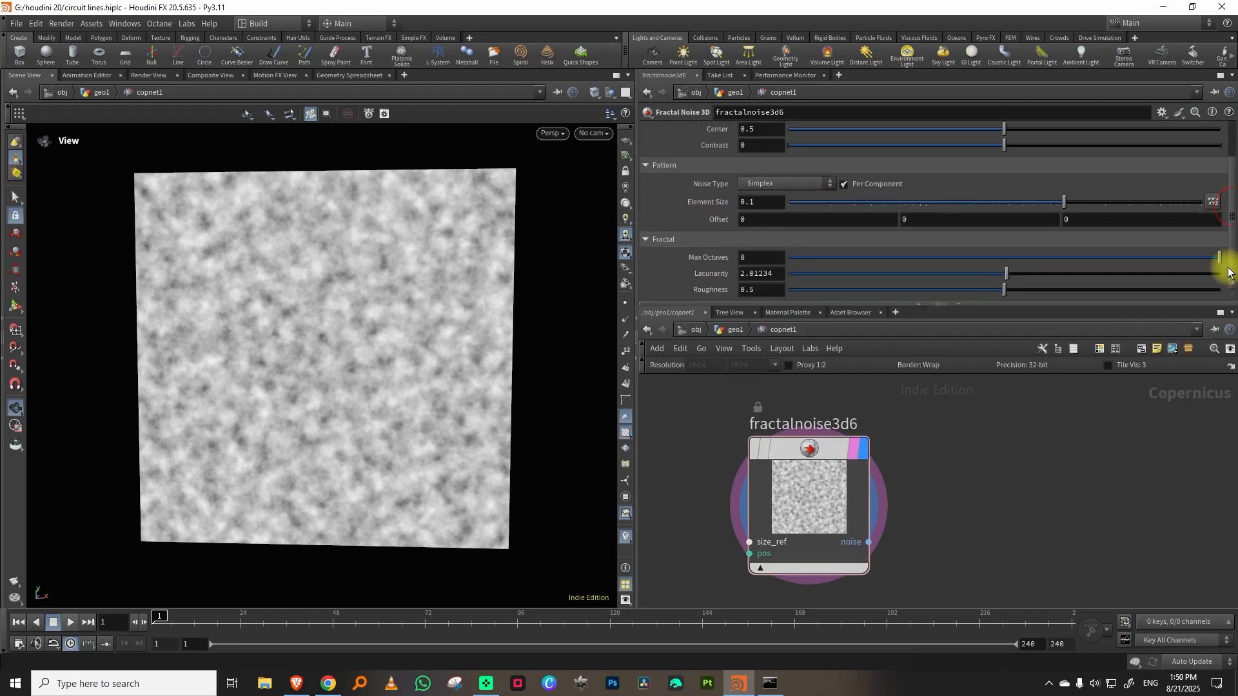
drag(819, 289, 687, 312)
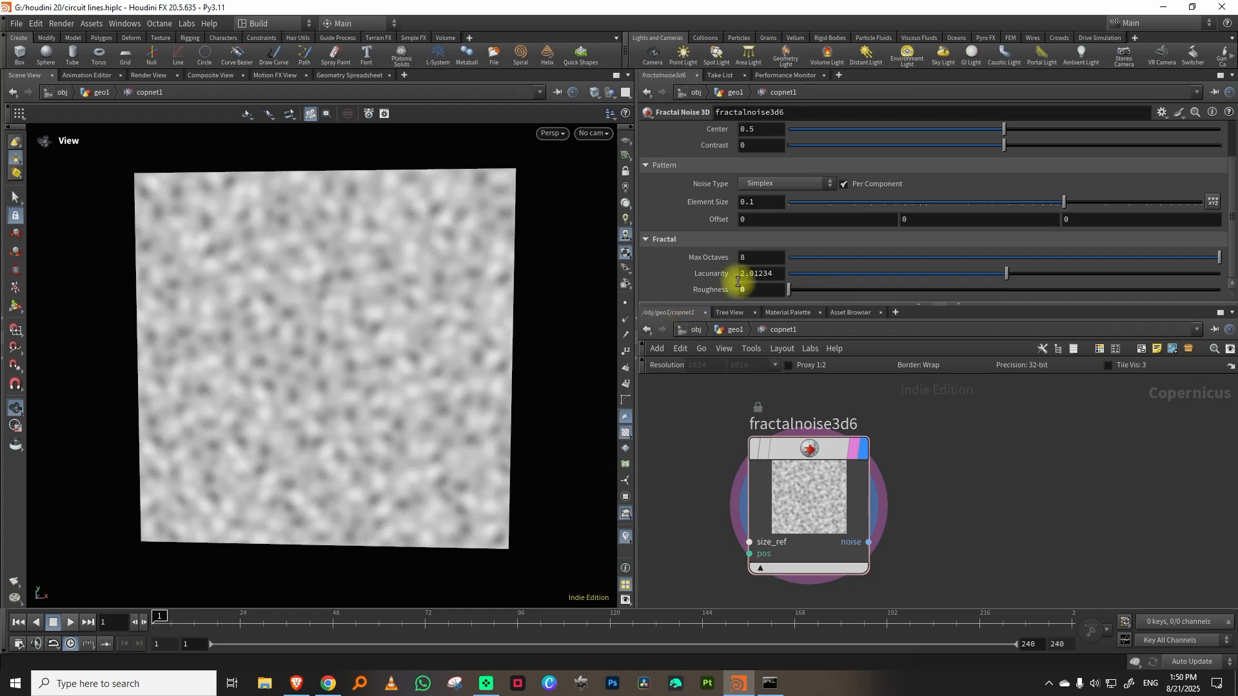
key(BackSpace)
text(75)
key(Return)
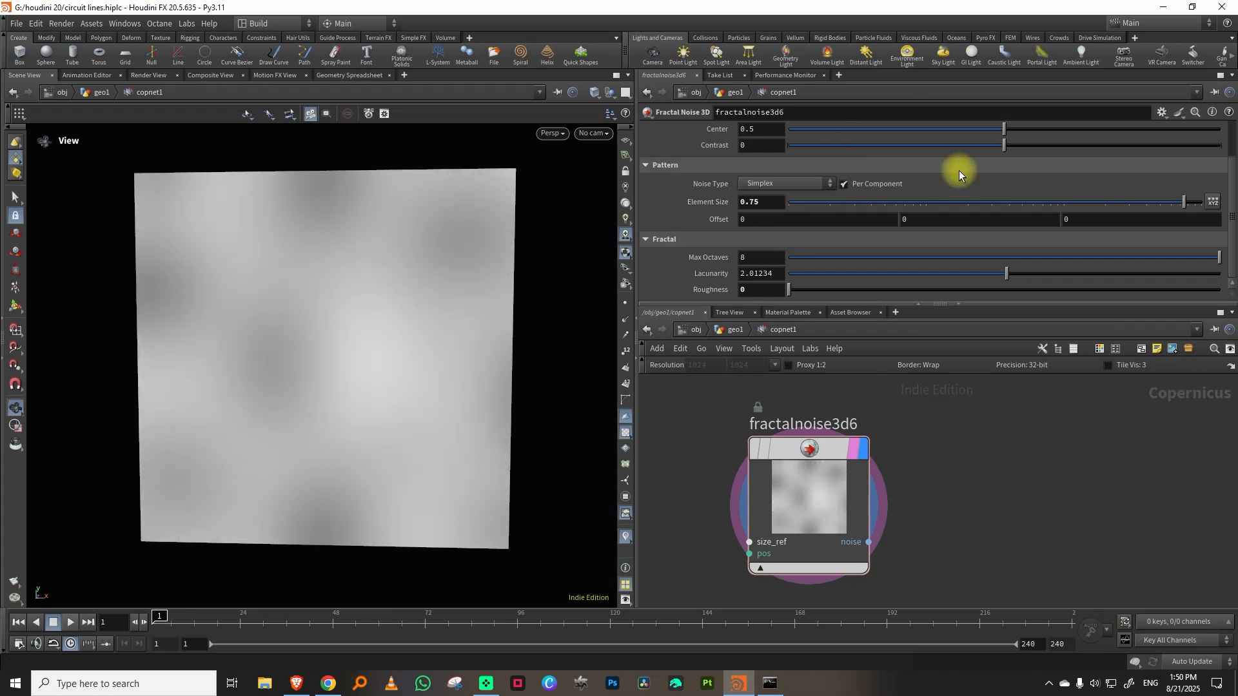
Step: Change the noise type to Worley Cellular F2-F1 with the Chebyshev metric
scroll(1233, 138, up, 3)
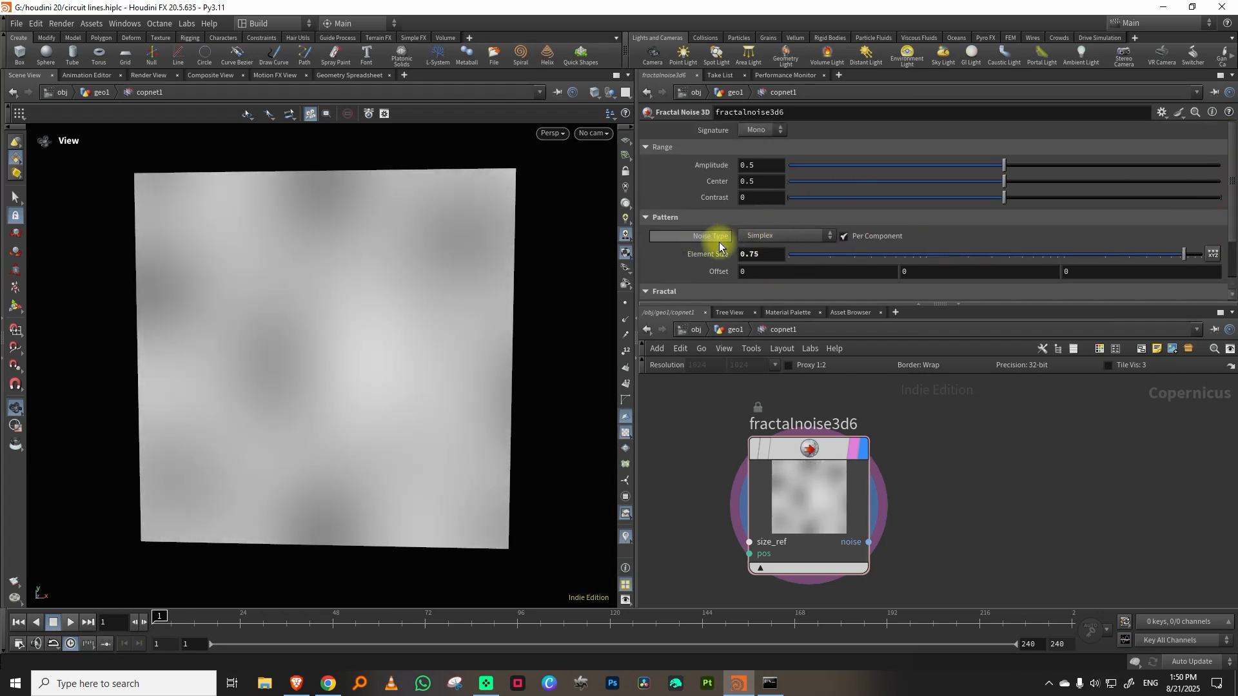
click(761, 237)
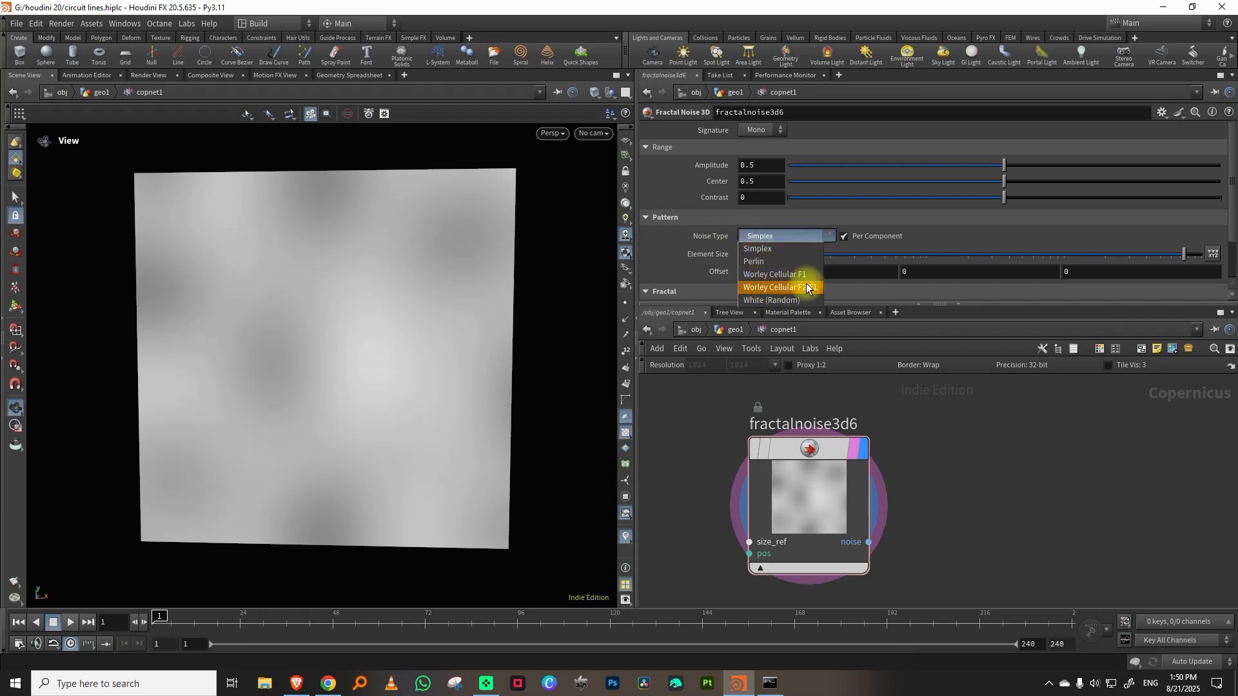
click(808, 288)
click(763, 253)
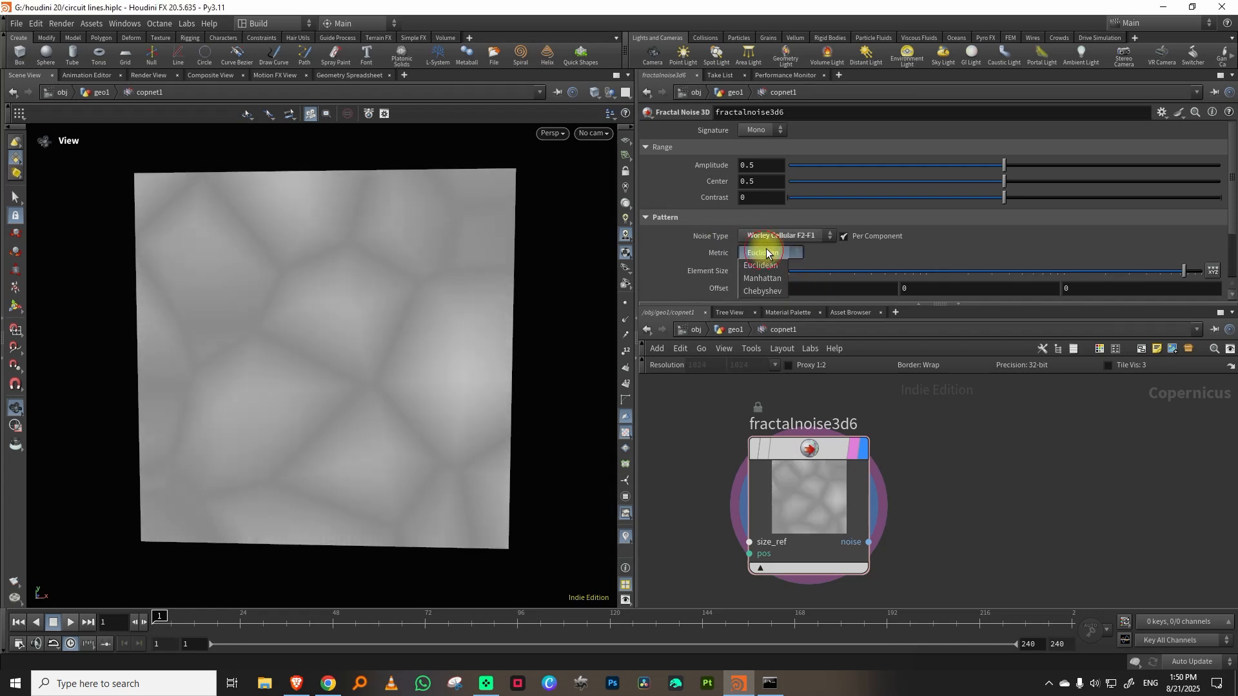
click(770, 292)
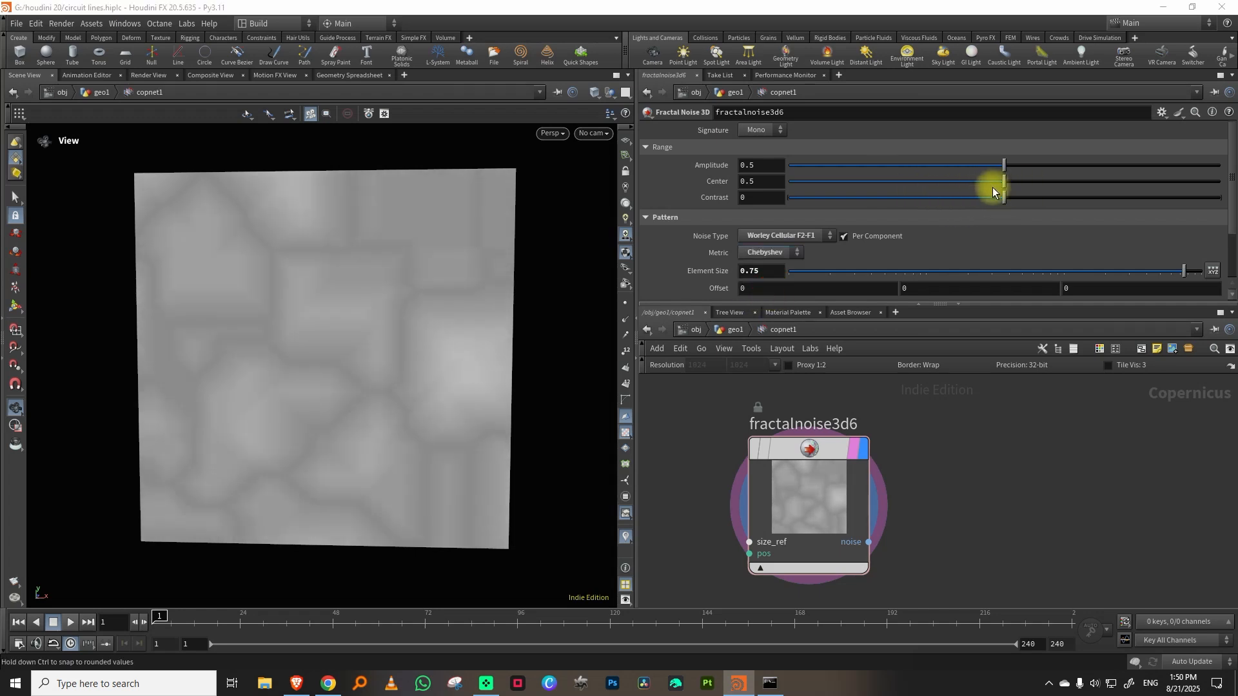
Step: Adjust the noise range to amplitude 0.515, center 0.235 and contrast 0.06
drag(998, 180, 883, 183)
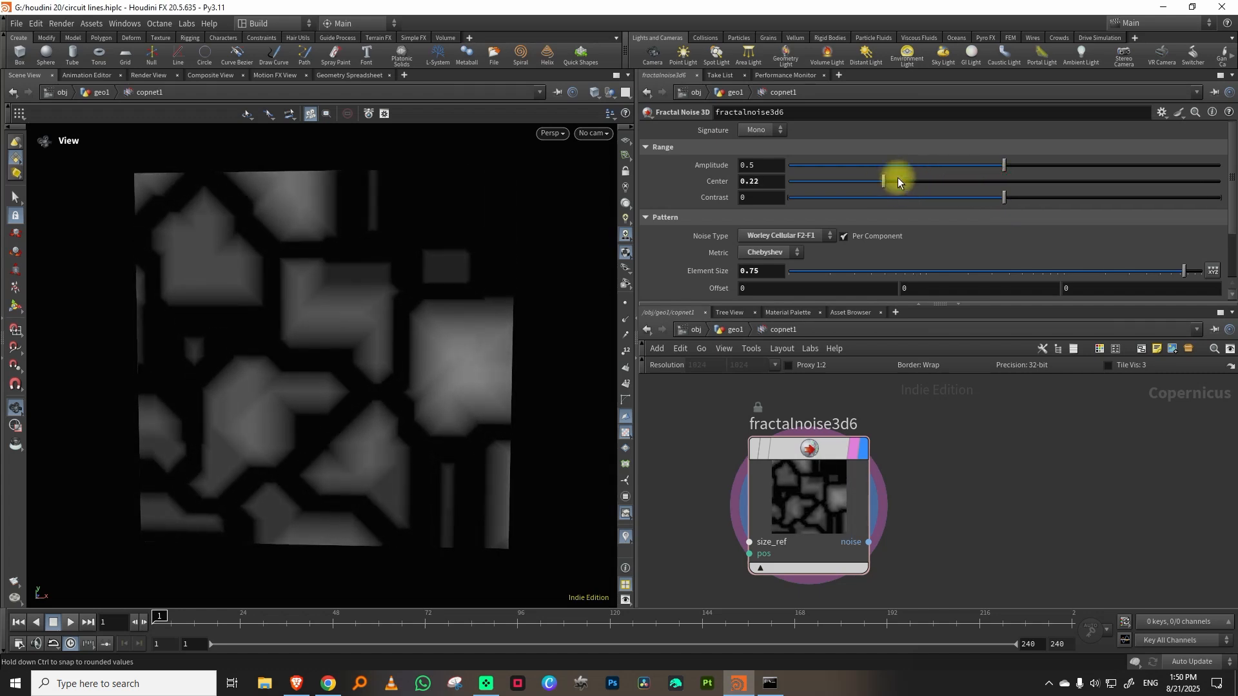
drag(1014, 201, 1008, 168)
mouse_move(881, 183)
mouse_down()
mouse_move(905, 180)
mouse_move(890, 183)
mouse_up()
drag(1007, 167, 1011, 166)
drag(869, 303, 877, 241)
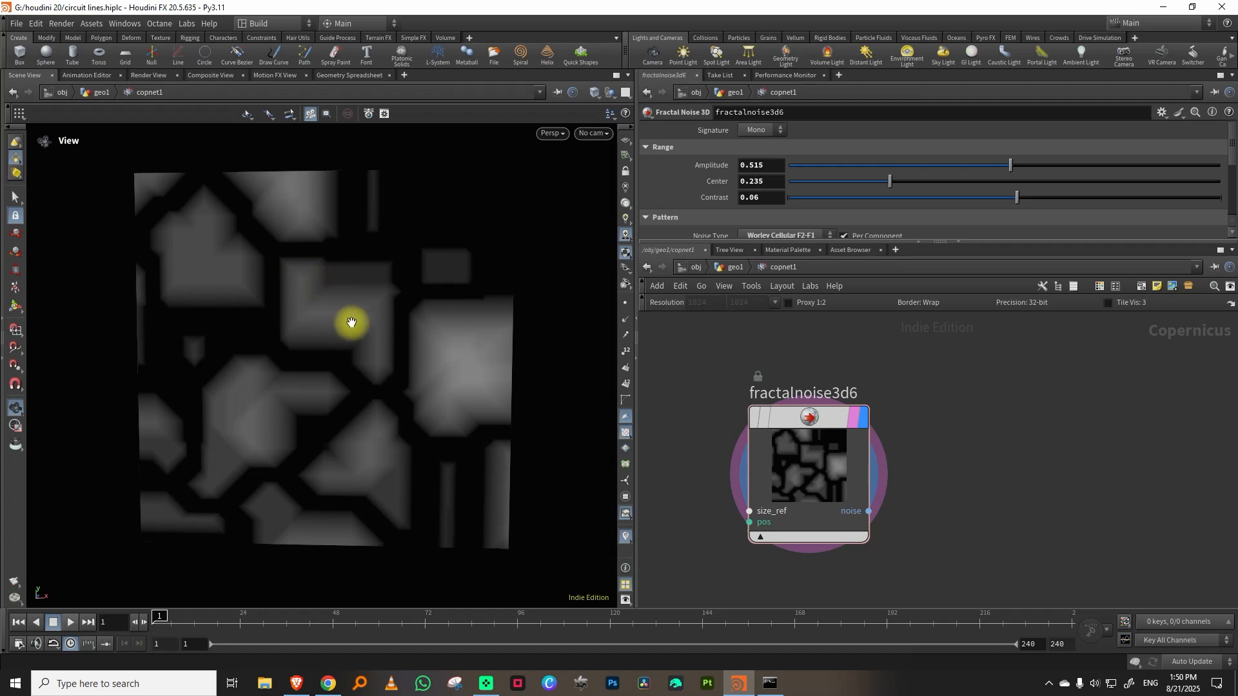
Step: Add a Function node fed by the fractal noise, display it, and set its function class to Trigonometry
middle_drag(966, 338, 891, 397)
key(Tab)
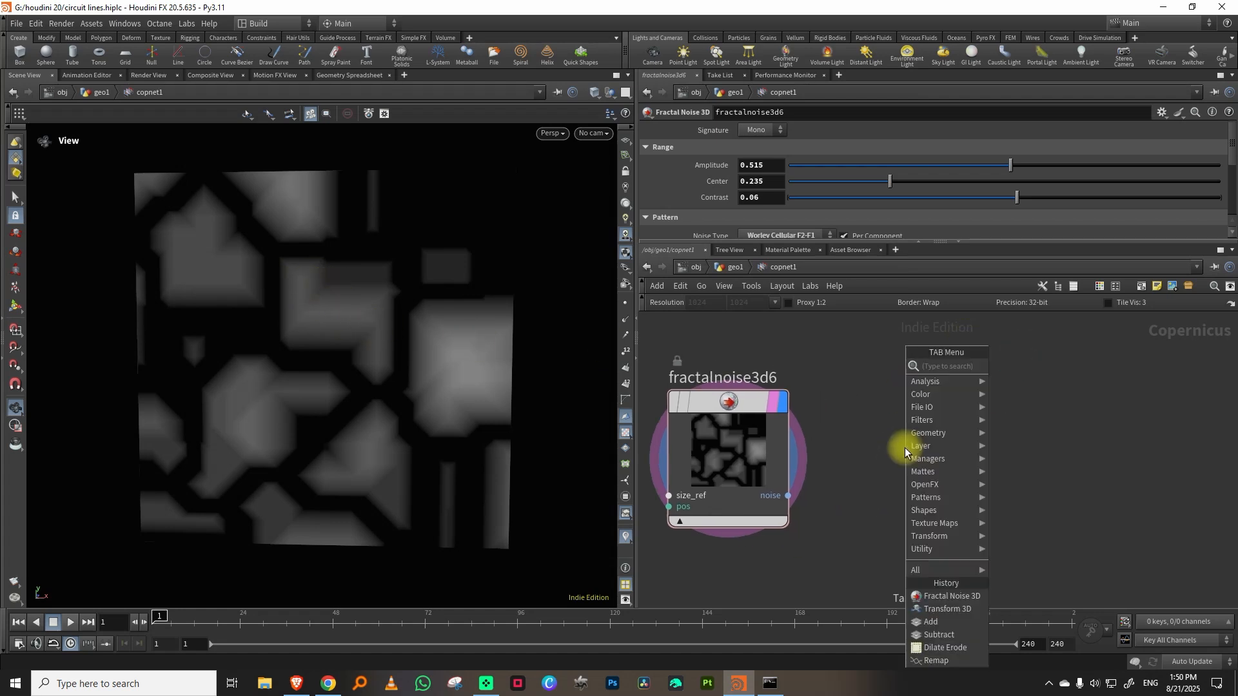
text(fun)
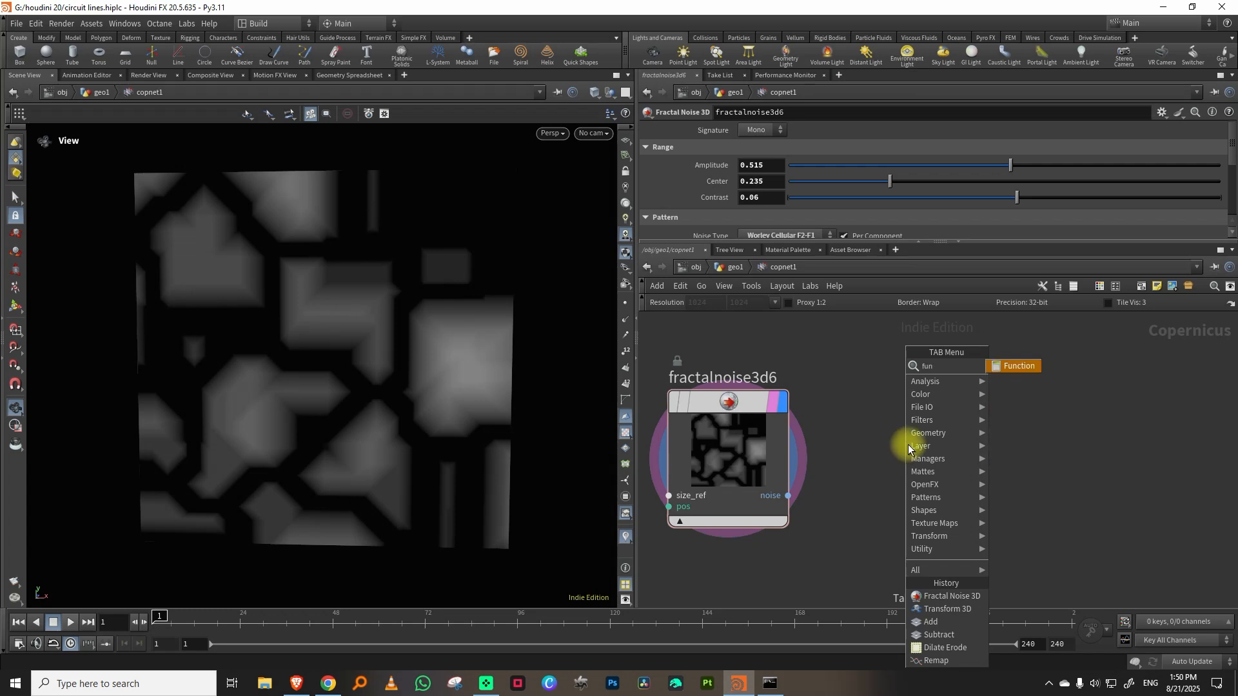
key(Return)
click(807, 494)
click(983, 503)
click(1095, 411)
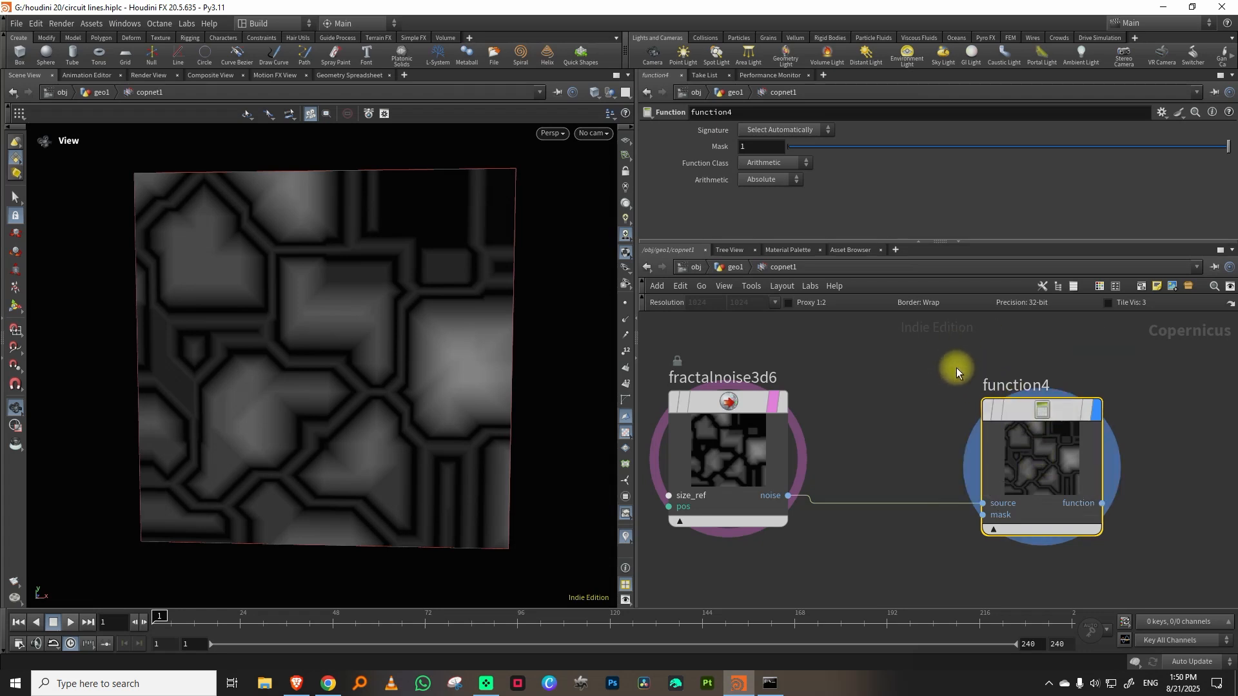
click(758, 162)
click(774, 197)
Step: Make room beside the fractal noise and insert a Multiply Constant node between it and the Function node
middle_drag(888, 437, 965, 427)
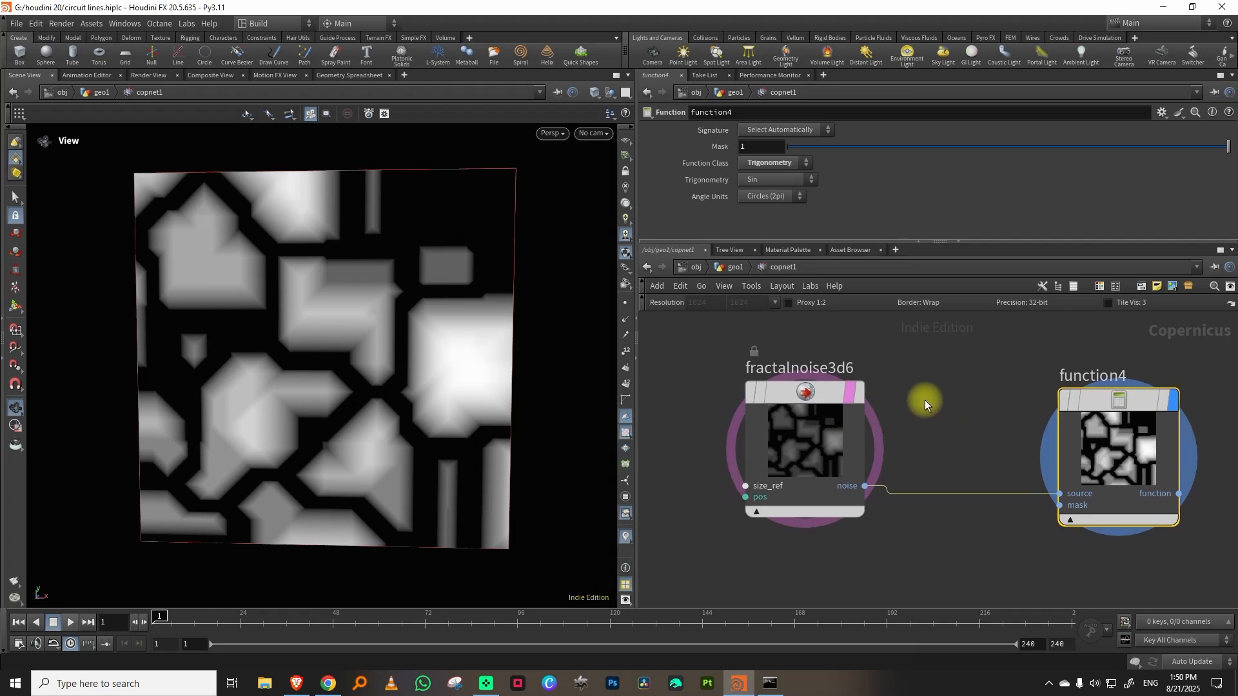
drag(802, 399, 697, 405)
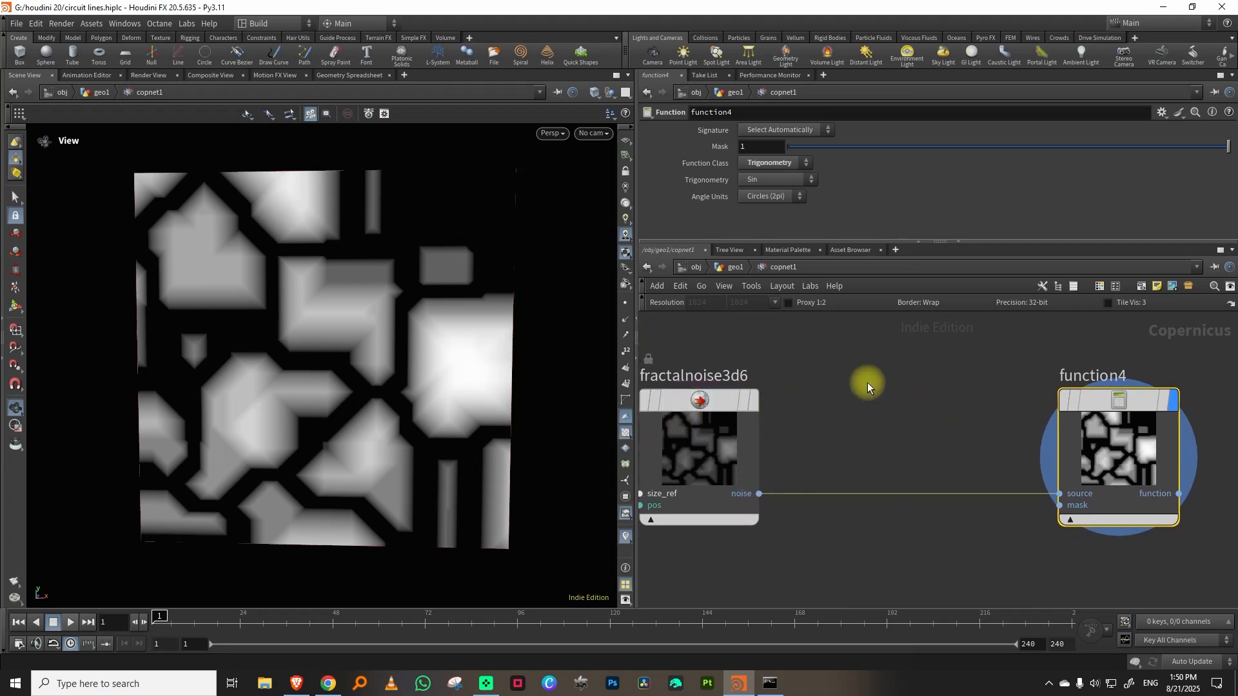
key(Tab)
text(mul)
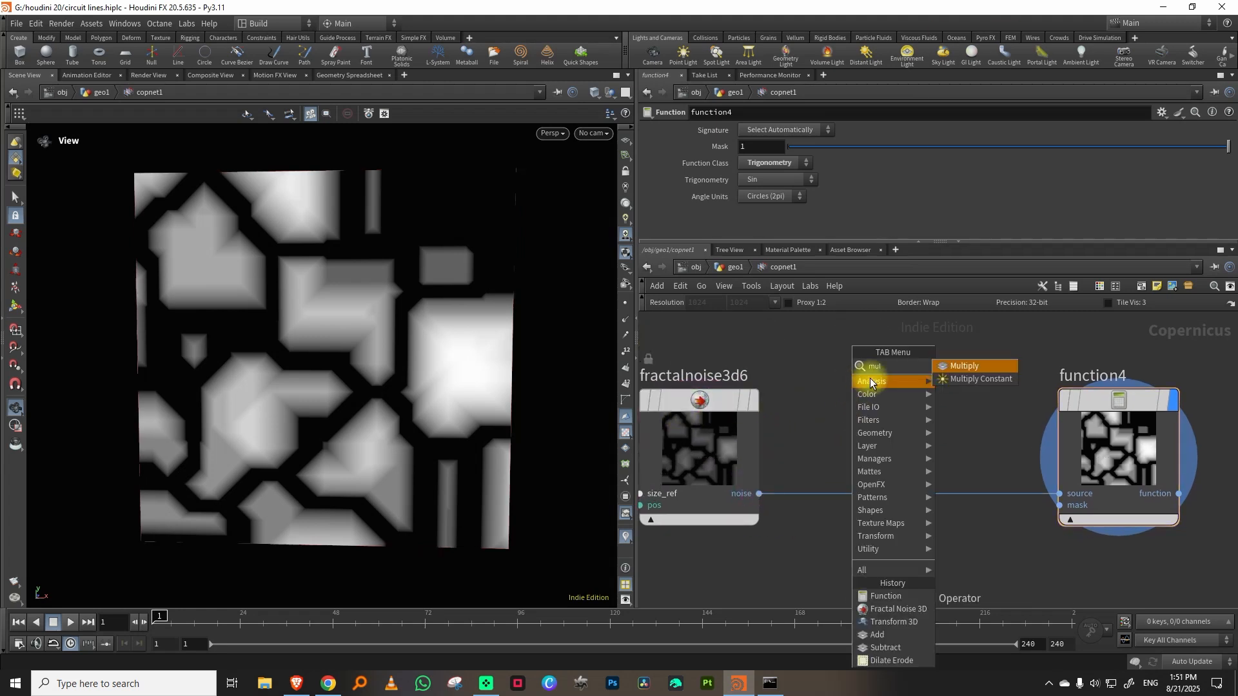
click(986, 385)
click(845, 493)
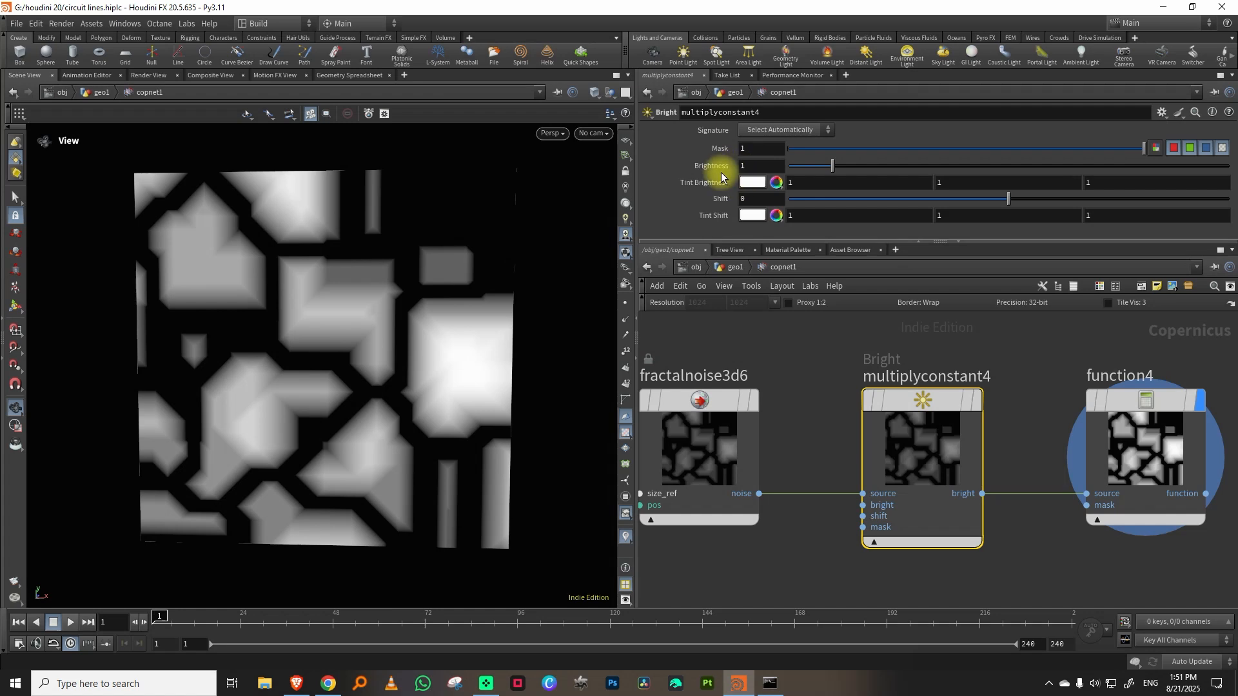
Step: Set the Multiply Constant node's brightness to 100 and its shift to -0.006
click(748, 168)
text(00)
key(Return)
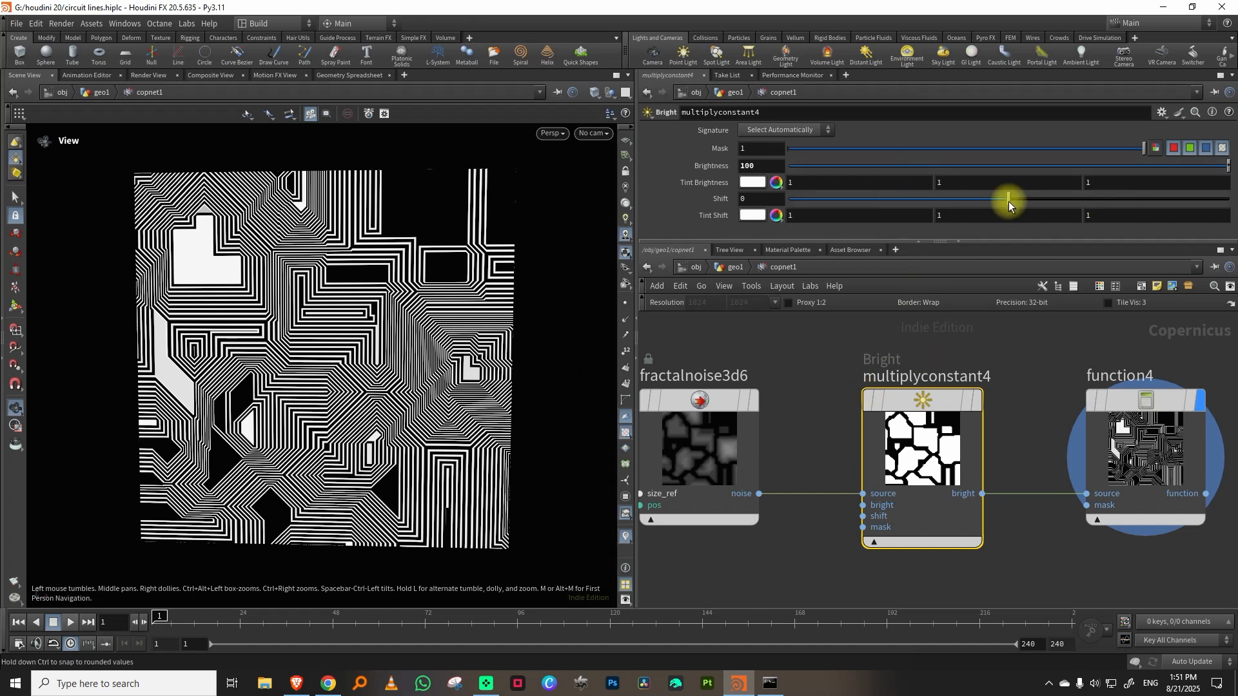
mouse_move(1004, 201)
mouse_down()
mouse_move(915, 210)
mouse_move(1081, 203)
mouse_move(988, 203)
mouse_move(1007, 203)
mouse_up()
Step: Add and display a Remap node after the Function node, with Input Min 0.789 and Input Max 0.891
middle_drag(1034, 349, 832, 386)
middle_drag(1133, 393, 1024, 402)
key(Tab)
text(rem)
key(Return)
click(1157, 370)
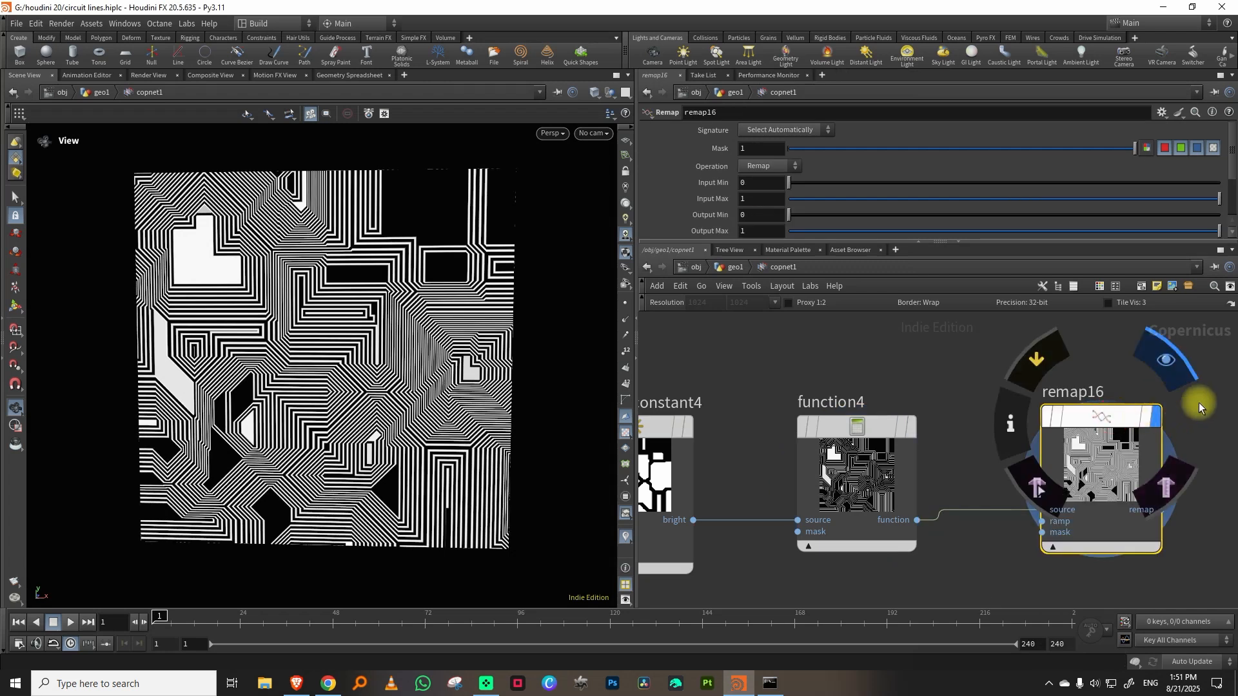
drag(1075, 243, 1062, 358)
drag(1229, 199, 1135, 185)
Step: Set the Multiply Constant node's brightness to 70
middle_drag(759, 389, 969, 373)
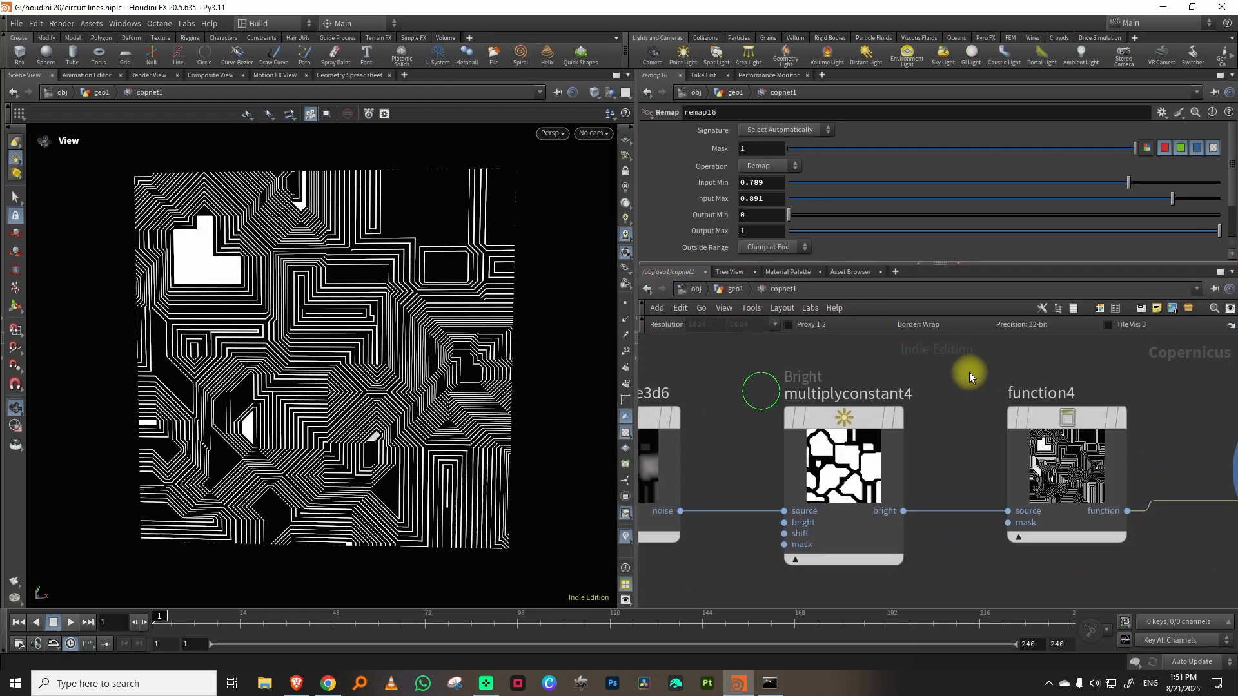
scroll(954, 360, down, 3)
click(902, 400)
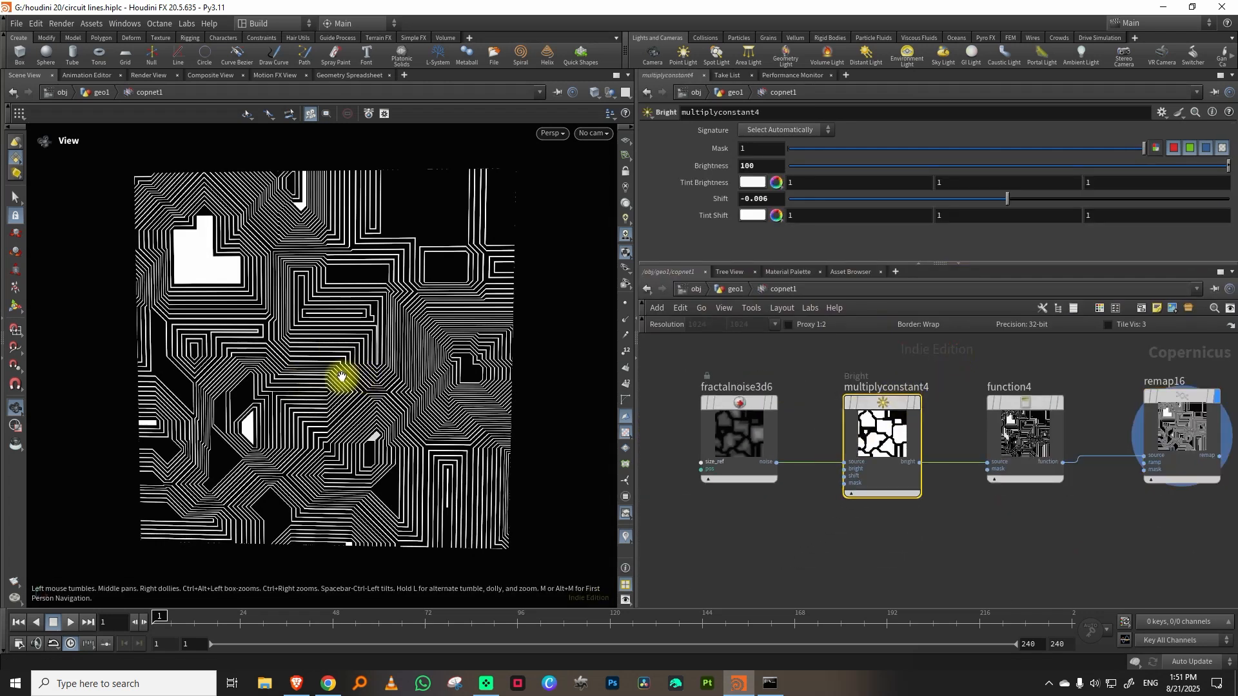
double_click(765, 166)
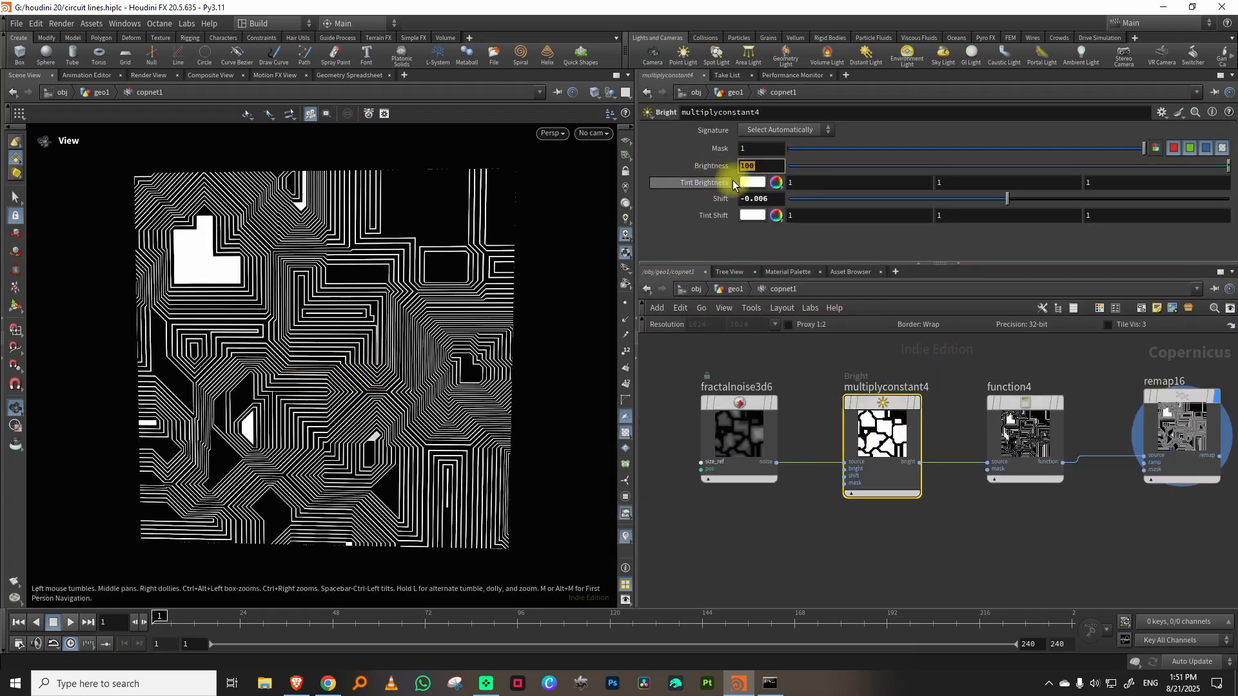
text(70)
key(Return)
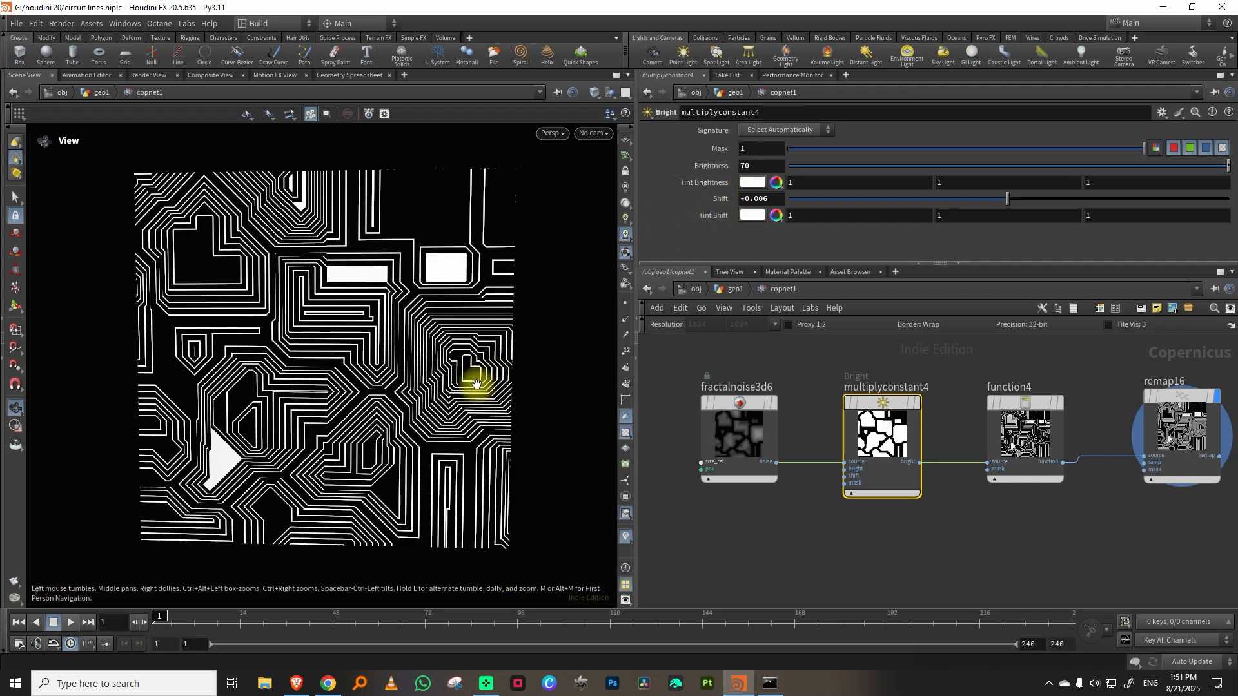
Step: Readjust the Remap node's input range to a minimum of 0.778 and a maximum of 0.882
middle_drag(1012, 373, 919, 395)
click(1031, 461)
drag(1219, 198, 1169, 199)
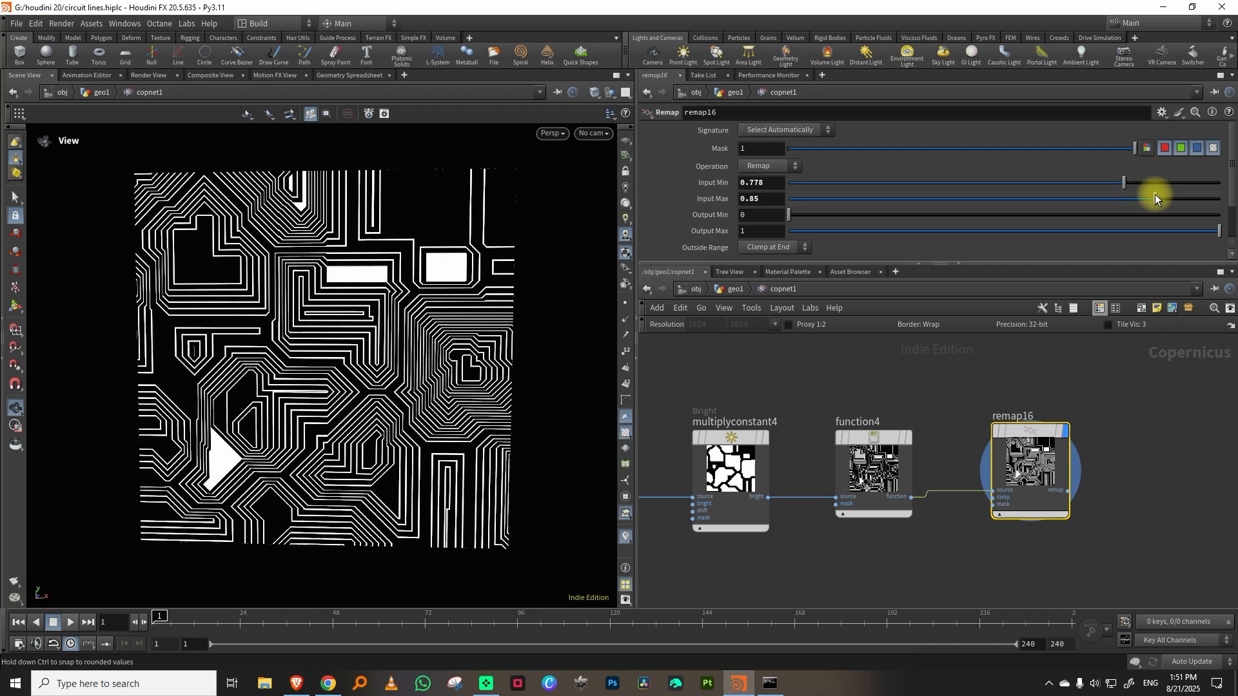
drag(1167, 195, 1170, 195)
Step: Add a second Remap node below the chain, connect the fractal noise to its source, and display it with its ramp settings
middle_drag(862, 434, 852, 458)
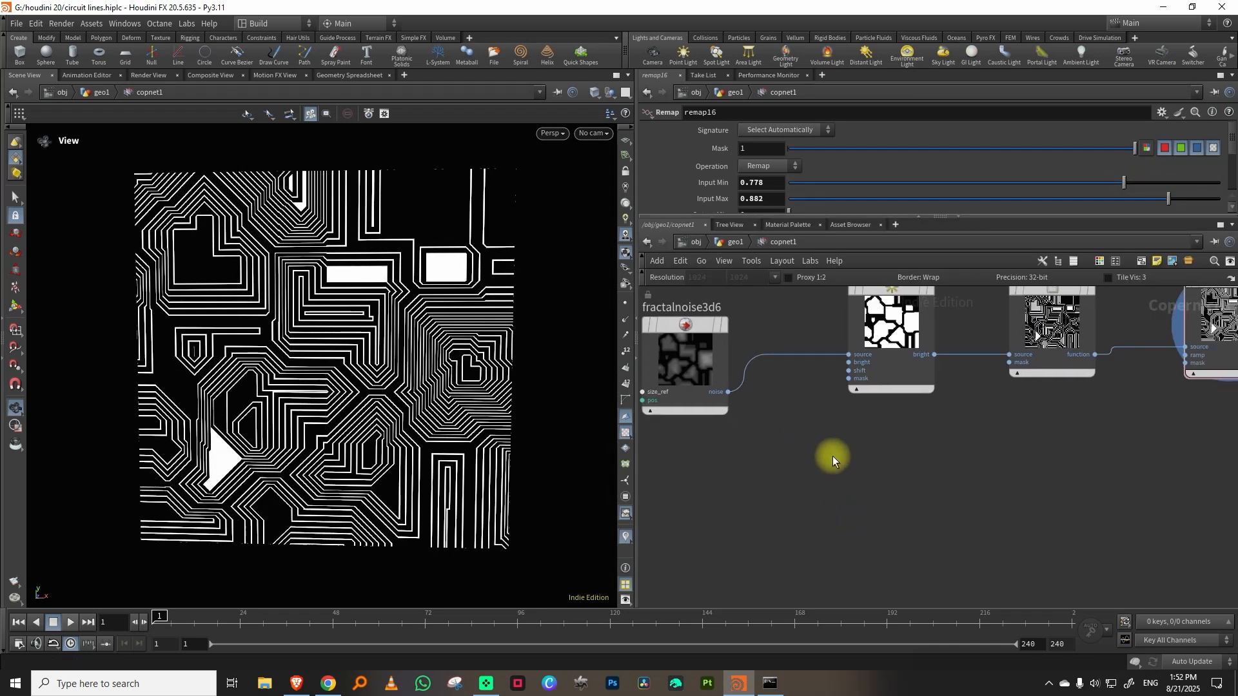
scroll(836, 456, down, 3)
scroll(853, 459, up, 2)
key(Tab)
text(rem)
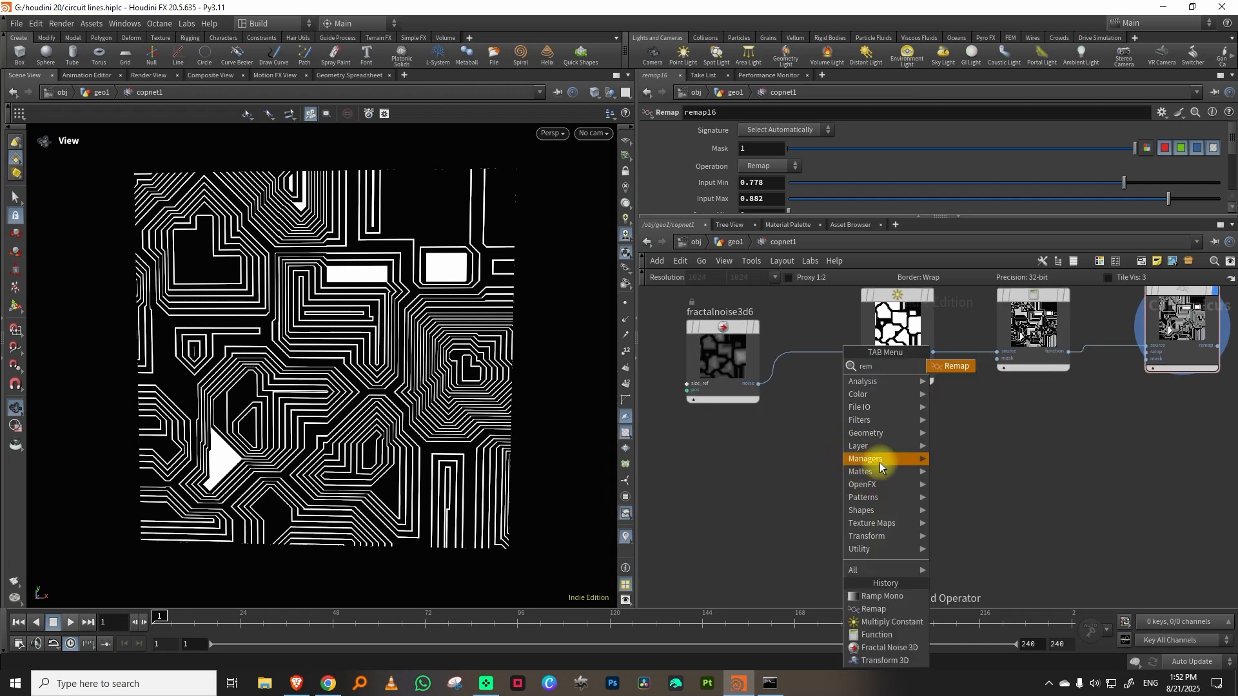
click(956, 366)
click(884, 456)
click(758, 384)
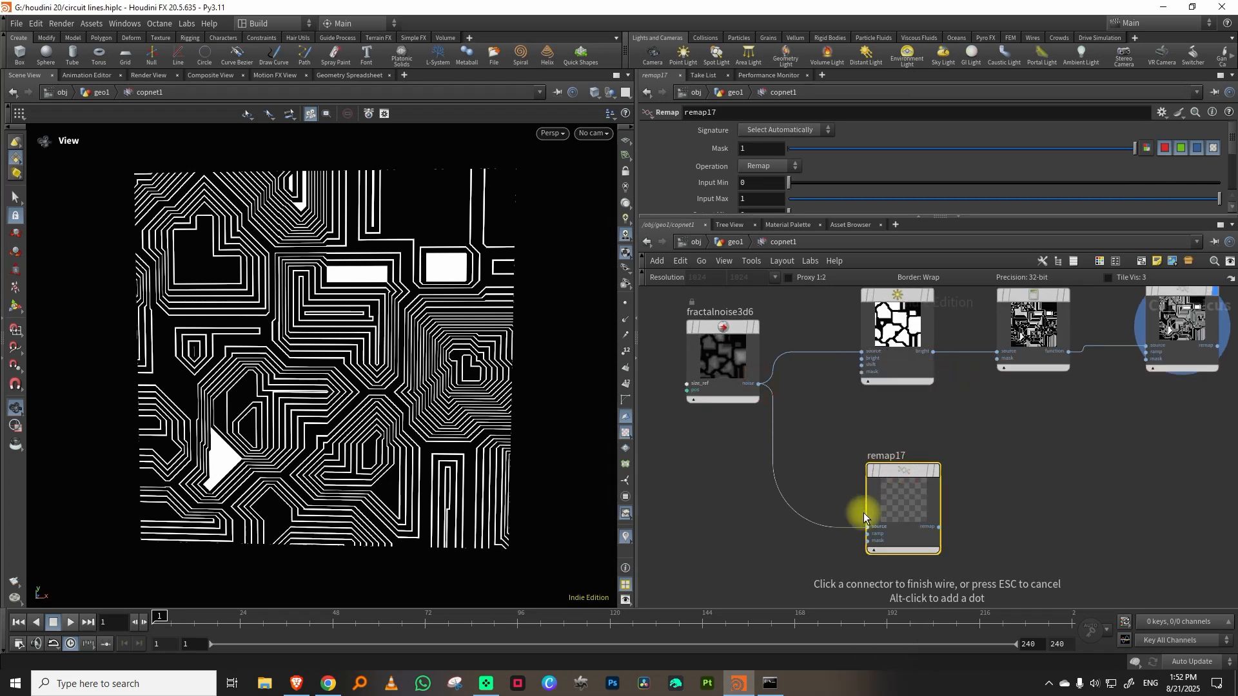
click(867, 527)
click(937, 473)
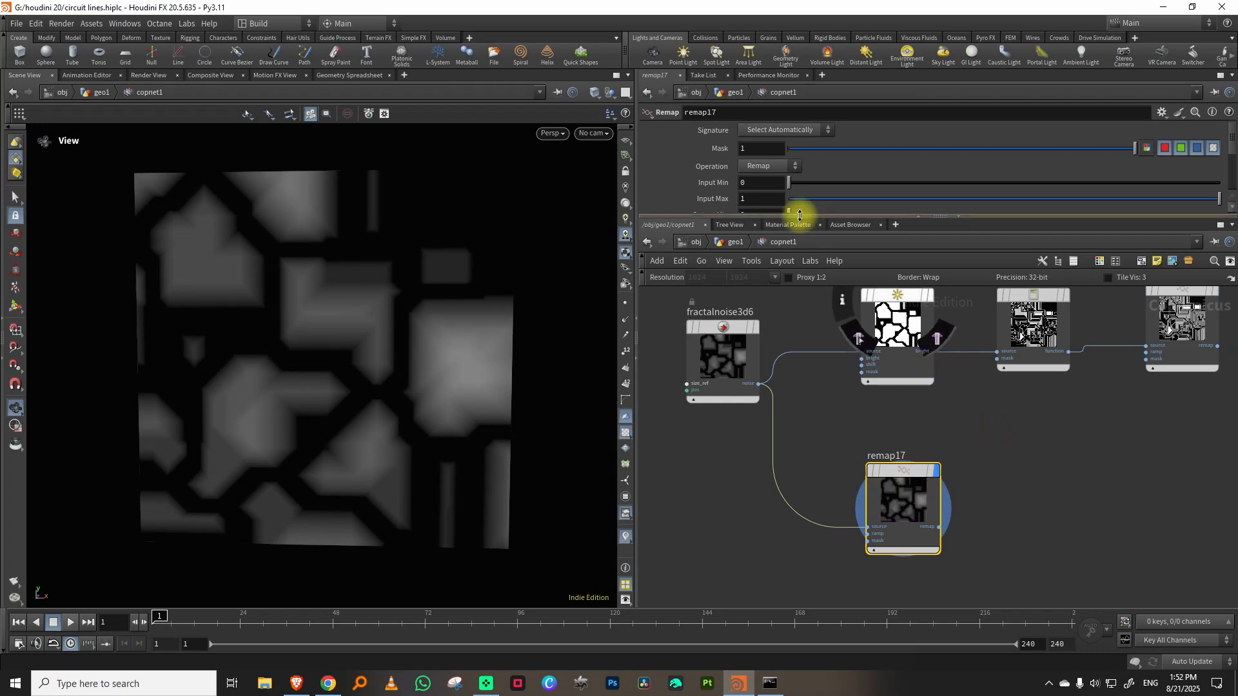
drag(816, 218, 800, 343)
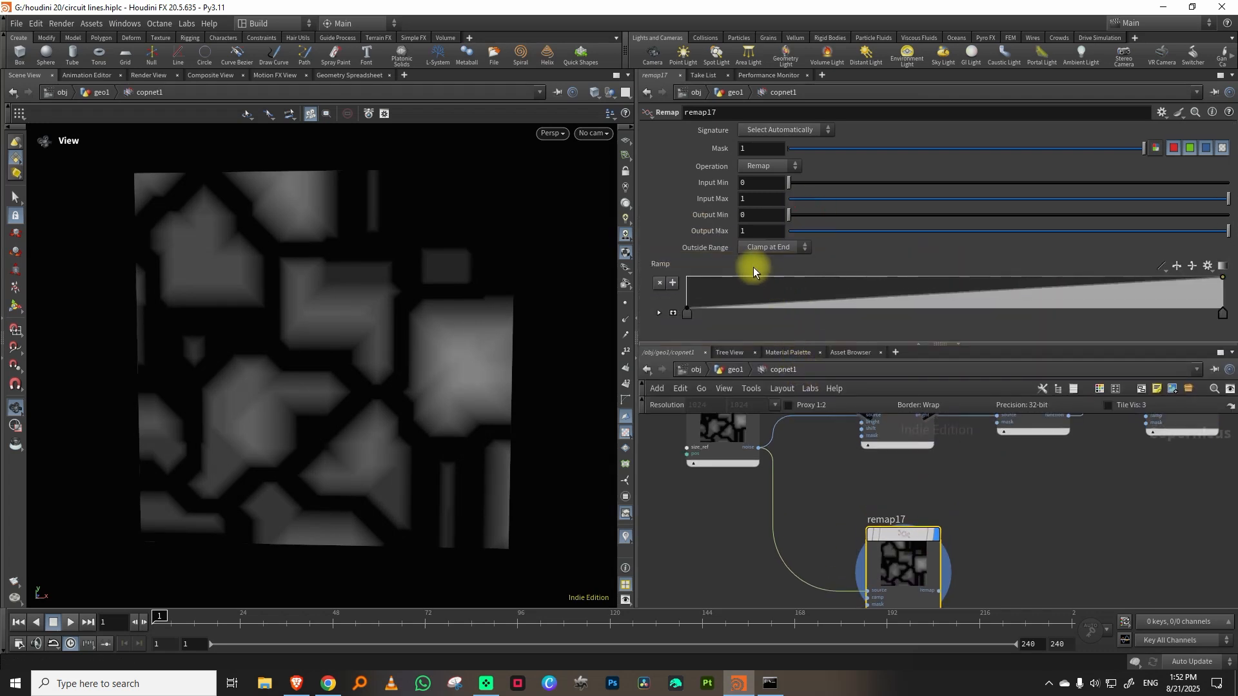
Step: Set the second Remap node's Outside Range to Repeat and its Input Max to 0.01
click(765, 247)
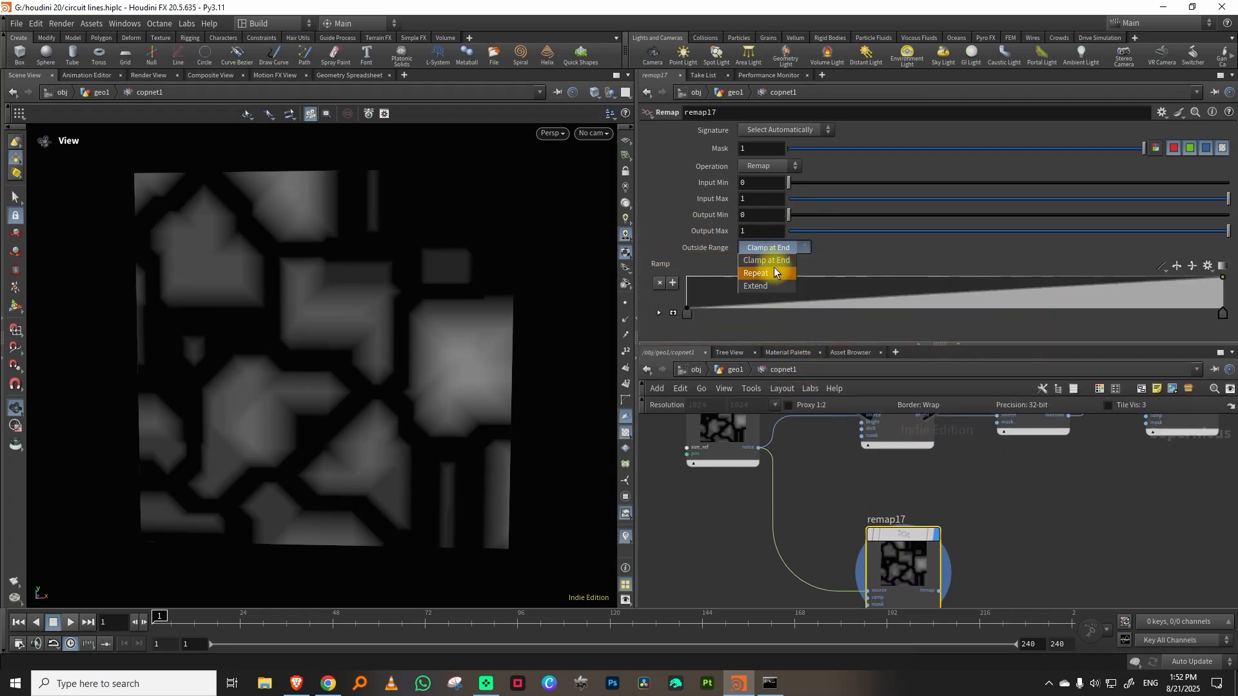
click(770, 273)
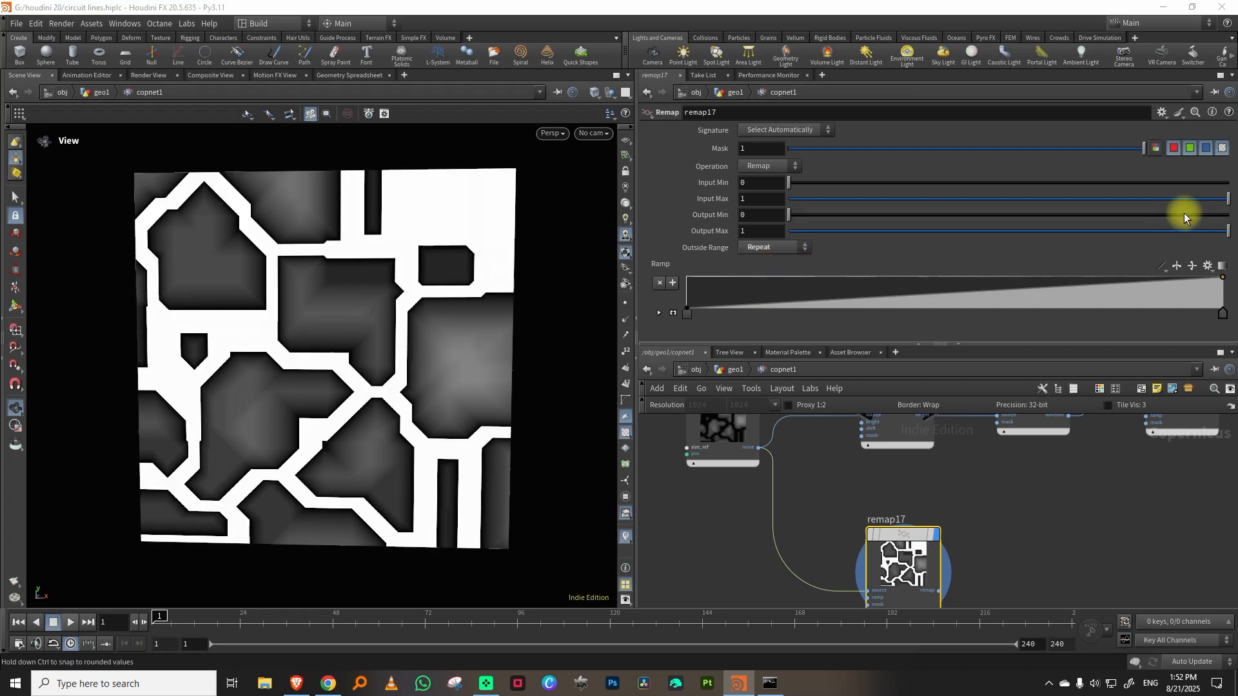
drag(1178, 197, 785, 206)
click(757, 201)
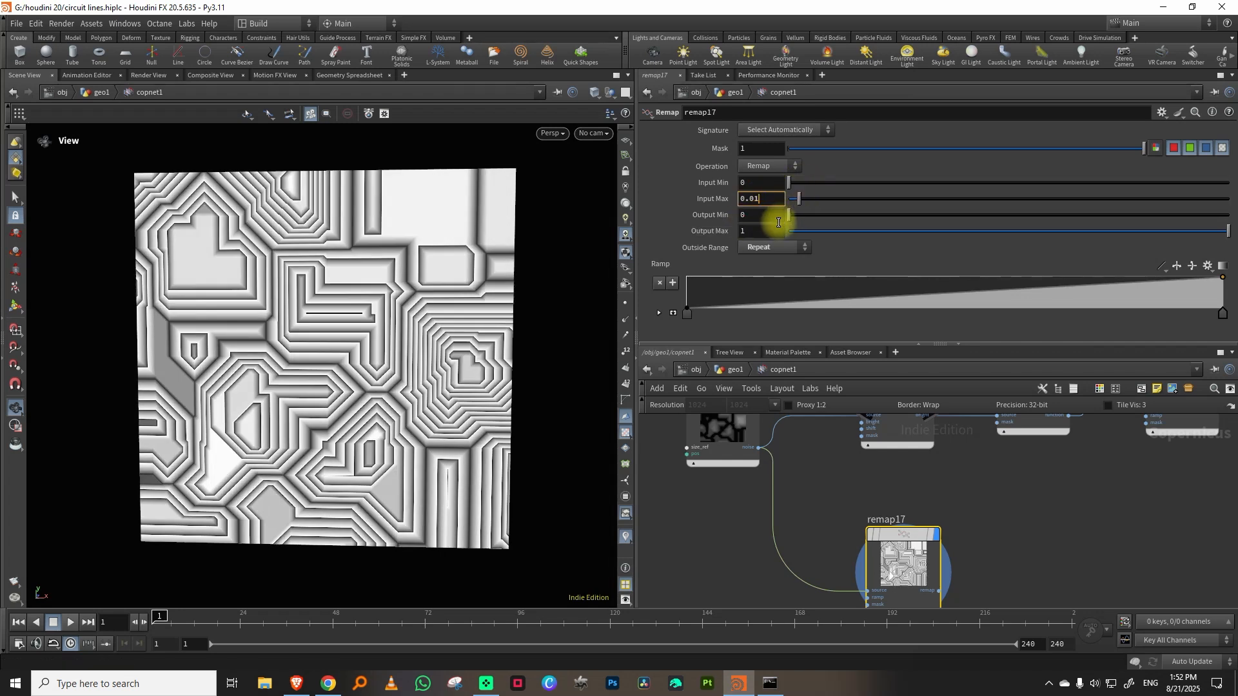
text(1)
key(Return)
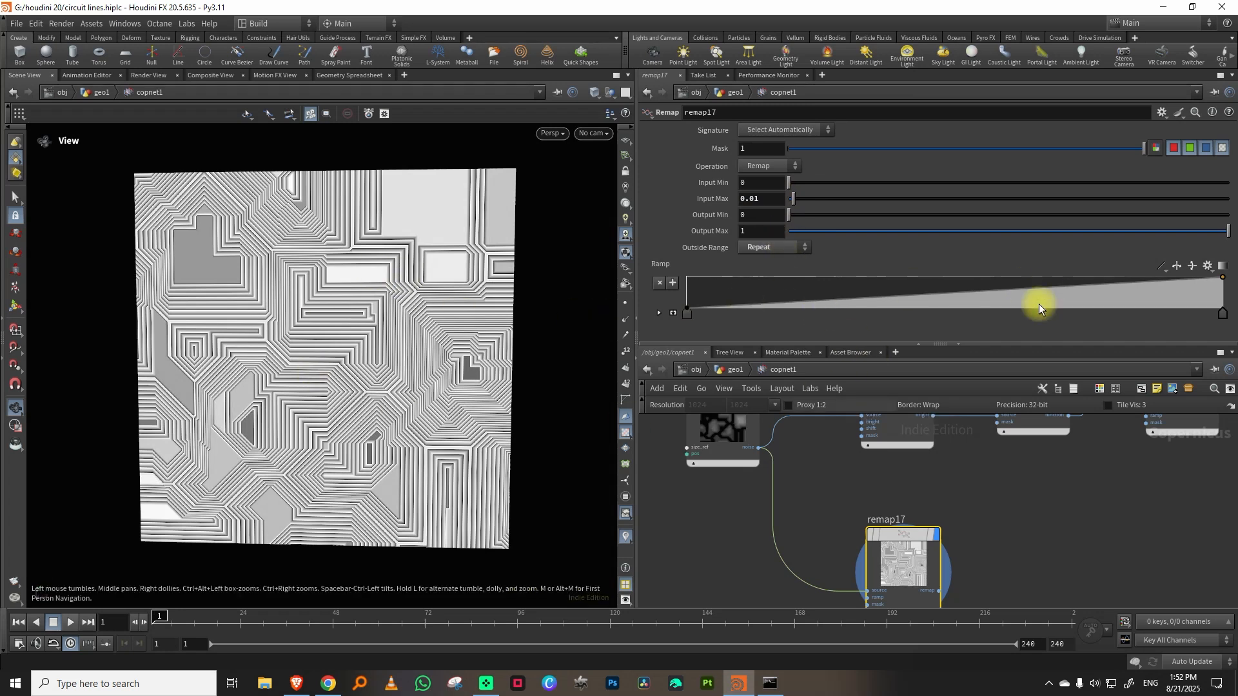
Step: Shape the second Remap node's ramp into a triangular peak with a white middle point and two black outer points moved inward
drag(953, 297, 947, 277)
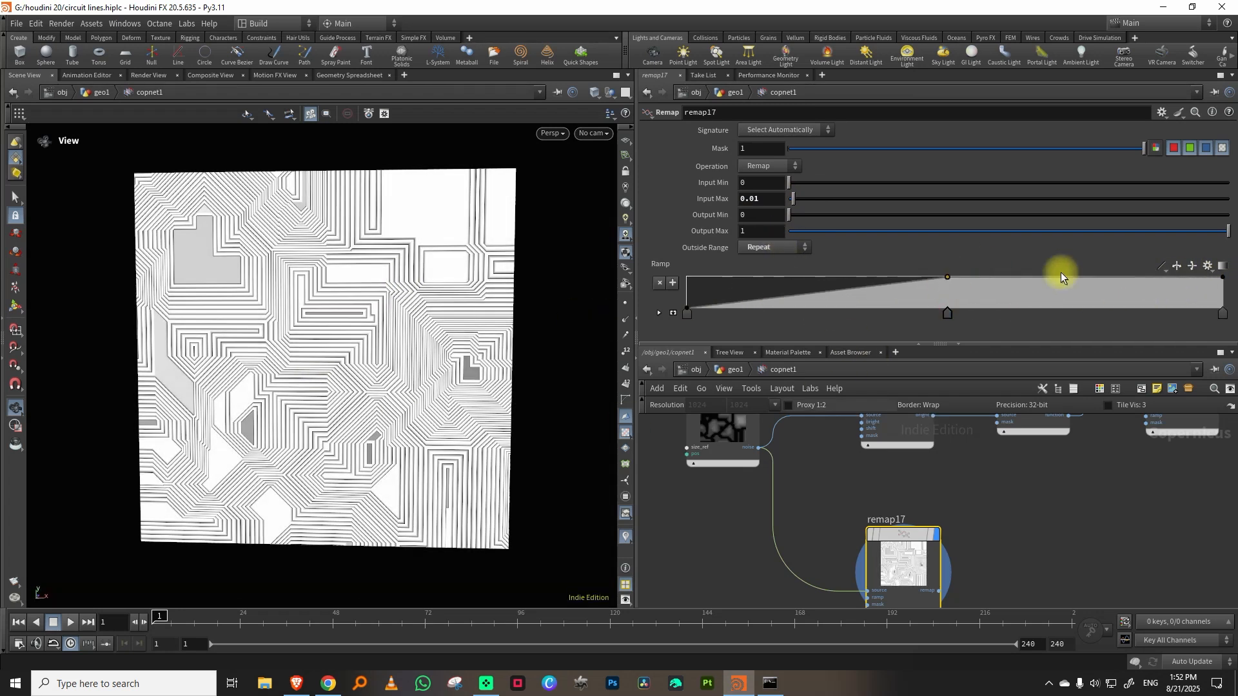
drag(1219, 279, 1078, 317)
drag(687, 315, 841, 318)
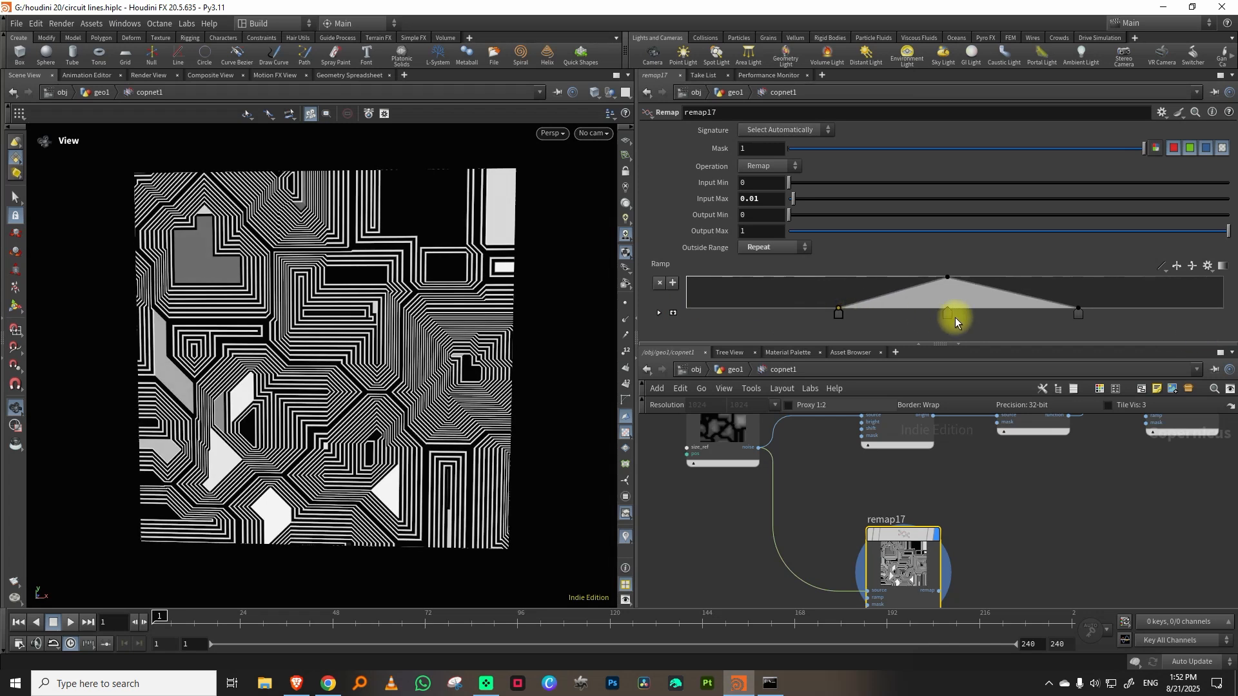
mouse_move(951, 316)
mouse_down()
mouse_move(917, 313)
mouse_move(963, 311)
mouse_up()
mouse_move(1083, 316)
mouse_down()
mouse_move(1142, 312)
mouse_move(1085, 314)
mouse_up()
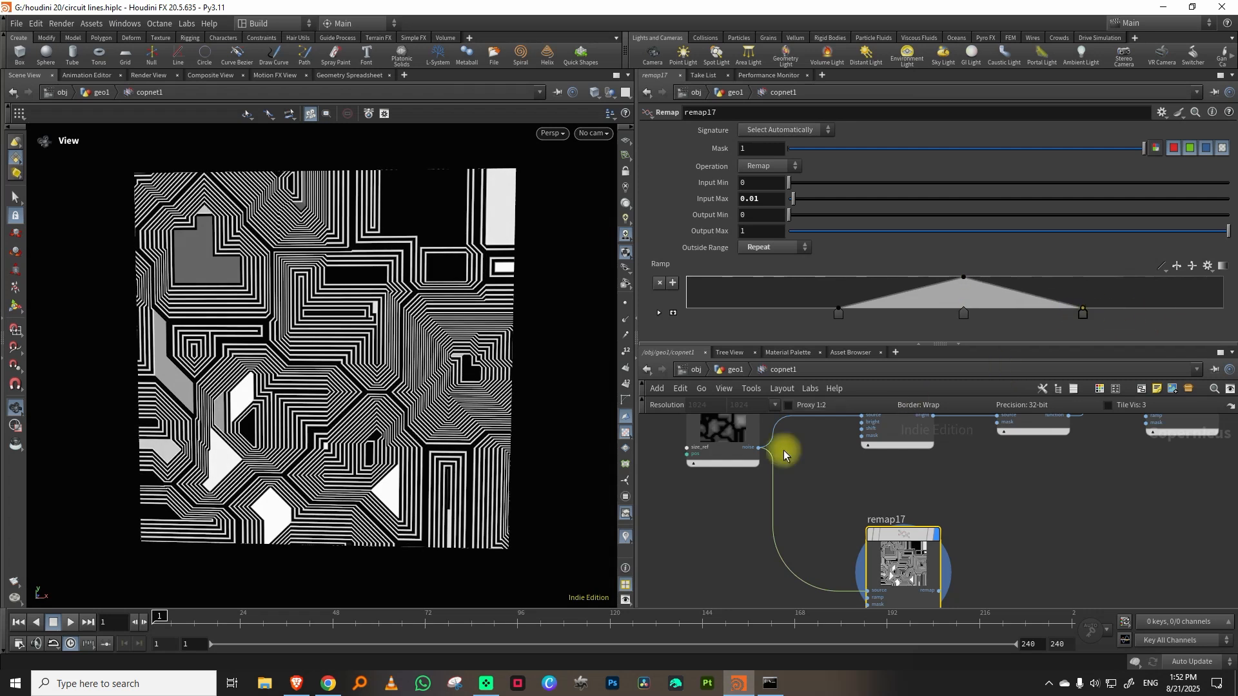
Step: Try Input Max values of 0.005 and 0.02 on the second Remap node to compare line density
drag(851, 344, 863, 237)
middle_drag(1033, 481, 926, 497)
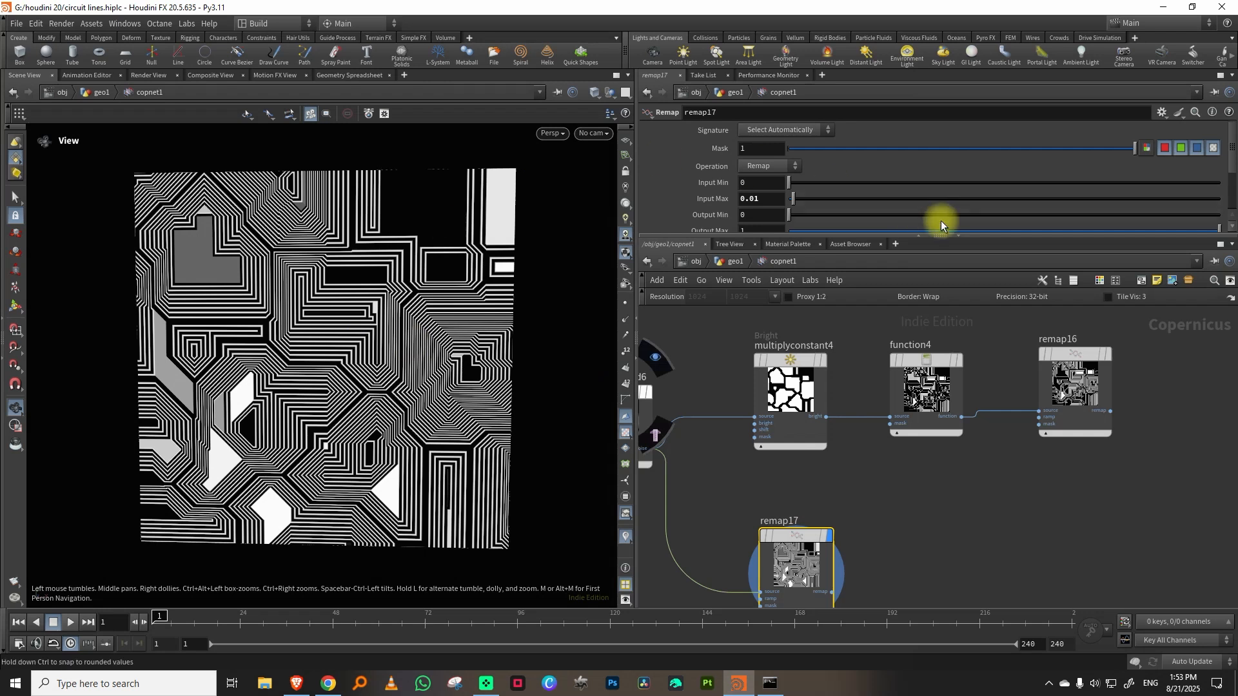
drag(754, 199, 780, 197)
text(05)
key(Return)
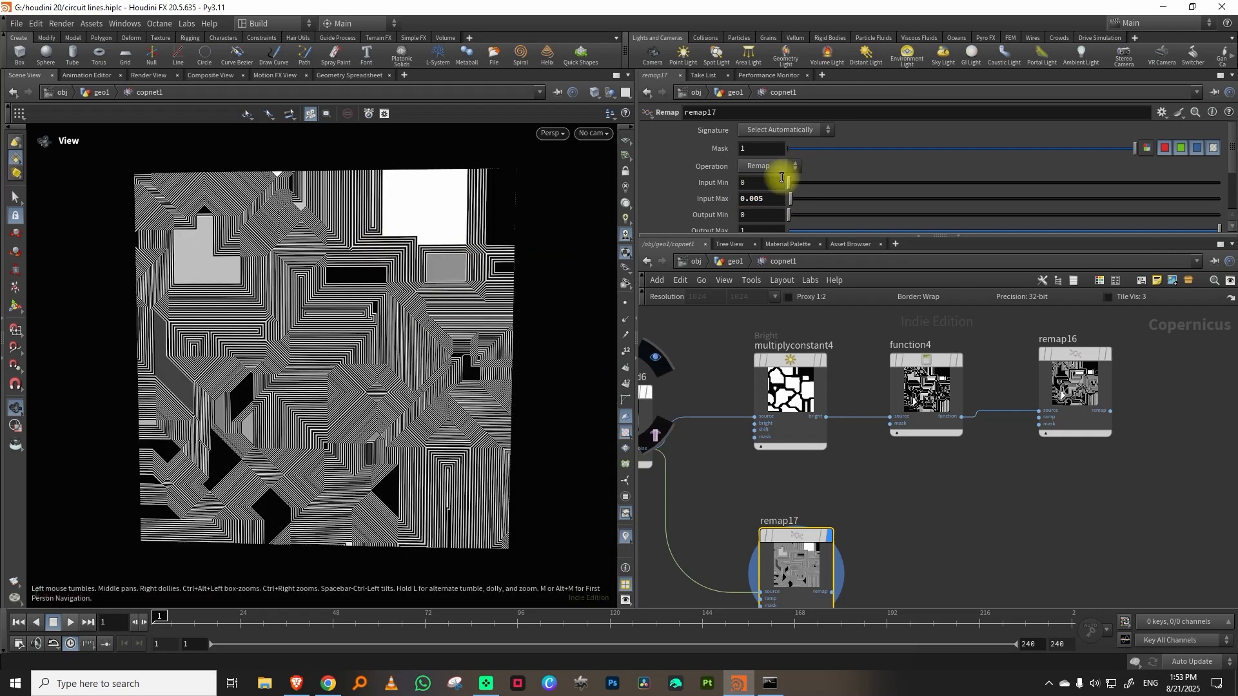
drag(754, 199, 786, 200)
text(2)
key(Return)
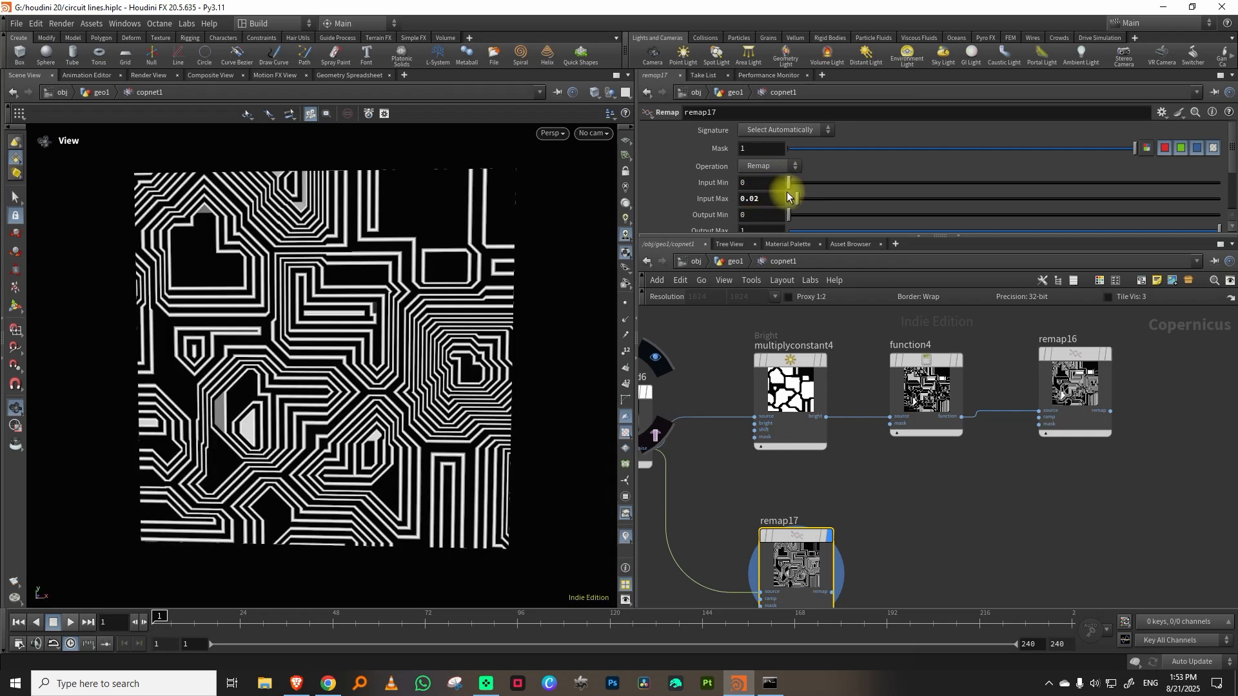
Step: Set the second Remap node's Input Max to 0.015
drag(755, 198, 776, 198)
text(15)
key(Return)
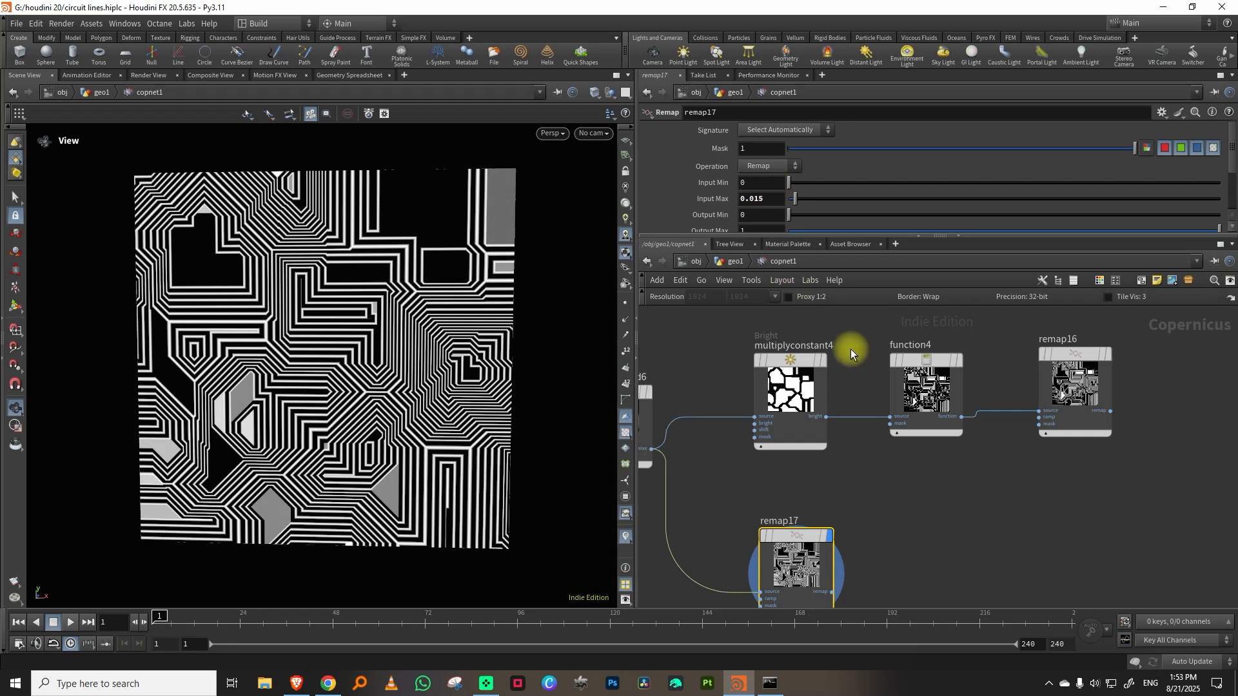
Step: Narrow the ramp's triangular peak by moving both outer black points closer to the middle, thinning the white lines
middle_drag(897, 504, 905, 465)
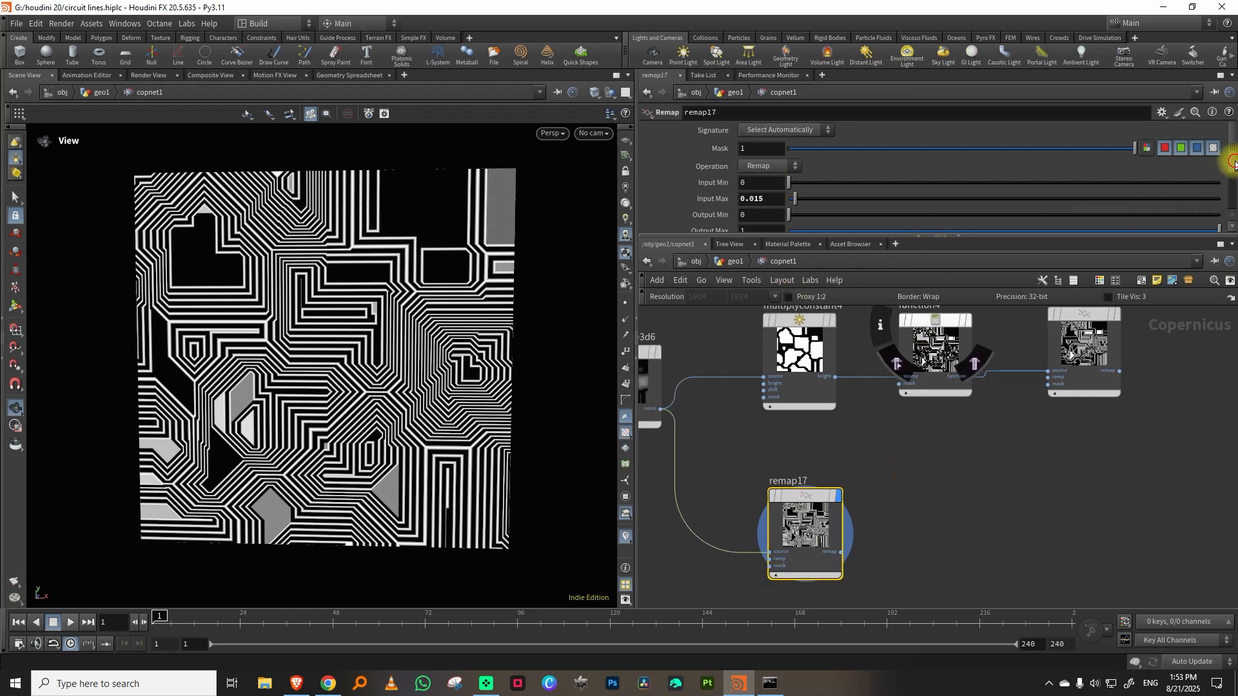
scroll(1169, 213, down, 3)
drag(1077, 223, 1044, 225)
drag(836, 222, 865, 226)
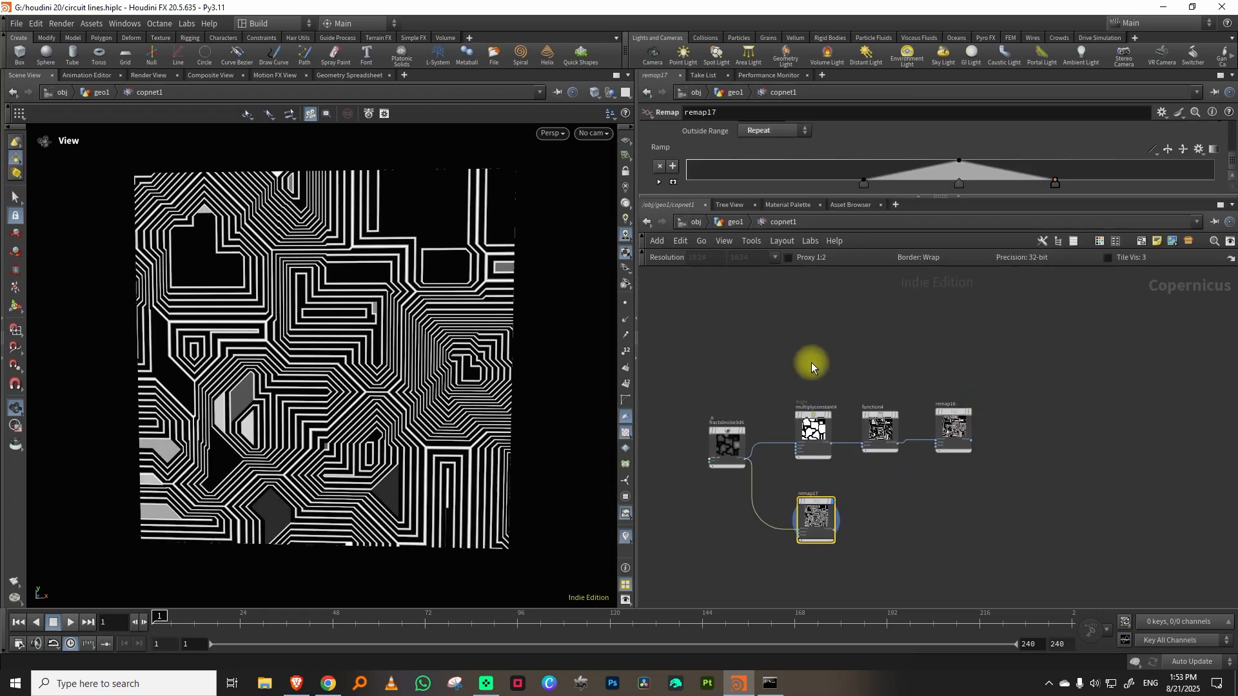
Step: Move the Multiply Constant, Function and first Remap nodes up together, and reposition the second Remap node beneath them
drag(811, 363, 1019, 458)
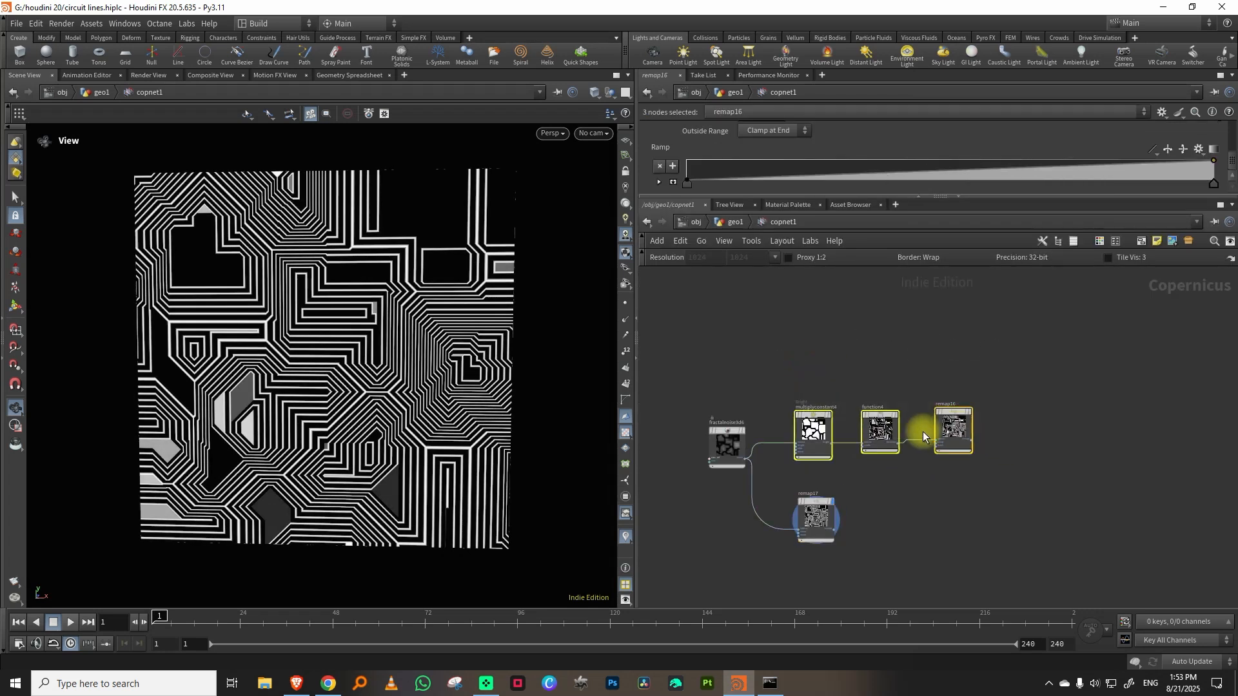
drag(884, 434, 881, 387)
right_drag(875, 494, 888, 473)
drag(804, 502, 822, 446)
middle_drag(895, 442, 943, 417)
right_drag(924, 419, 935, 410)
middle_drag(953, 394, 983, 392)
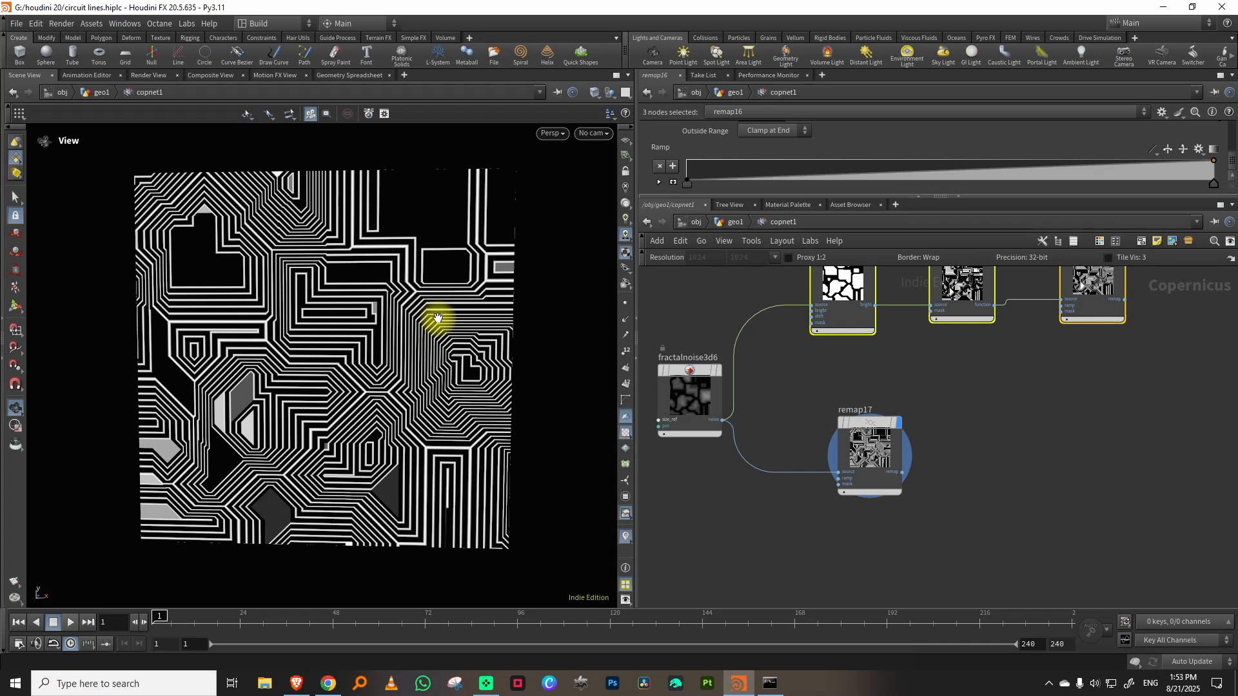
Step: Duplicate the Fractal Noise 3D node, place the copy below the original, and display it
middle_drag(735, 550, 772, 505)
drag(690, 408, 740, 358)
middle_drag(748, 467, 781, 416)
key(ctrl+c)
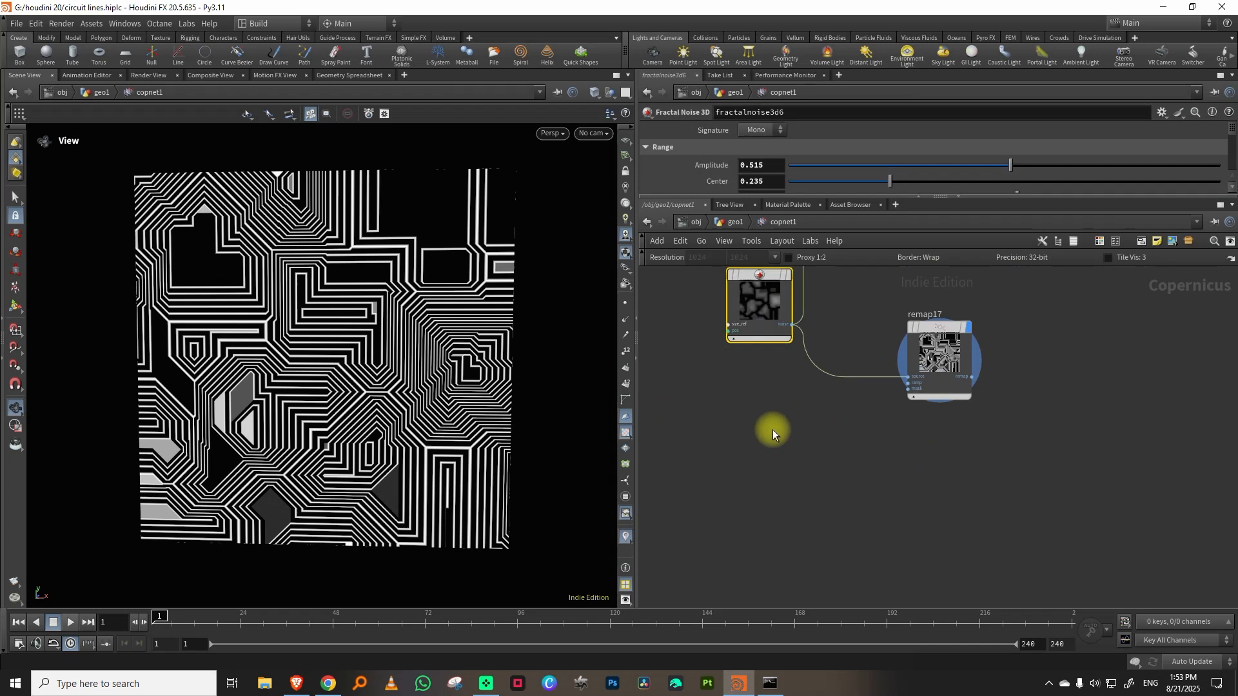
key(ctrl+v)
drag(784, 434, 775, 503)
click(794, 468)
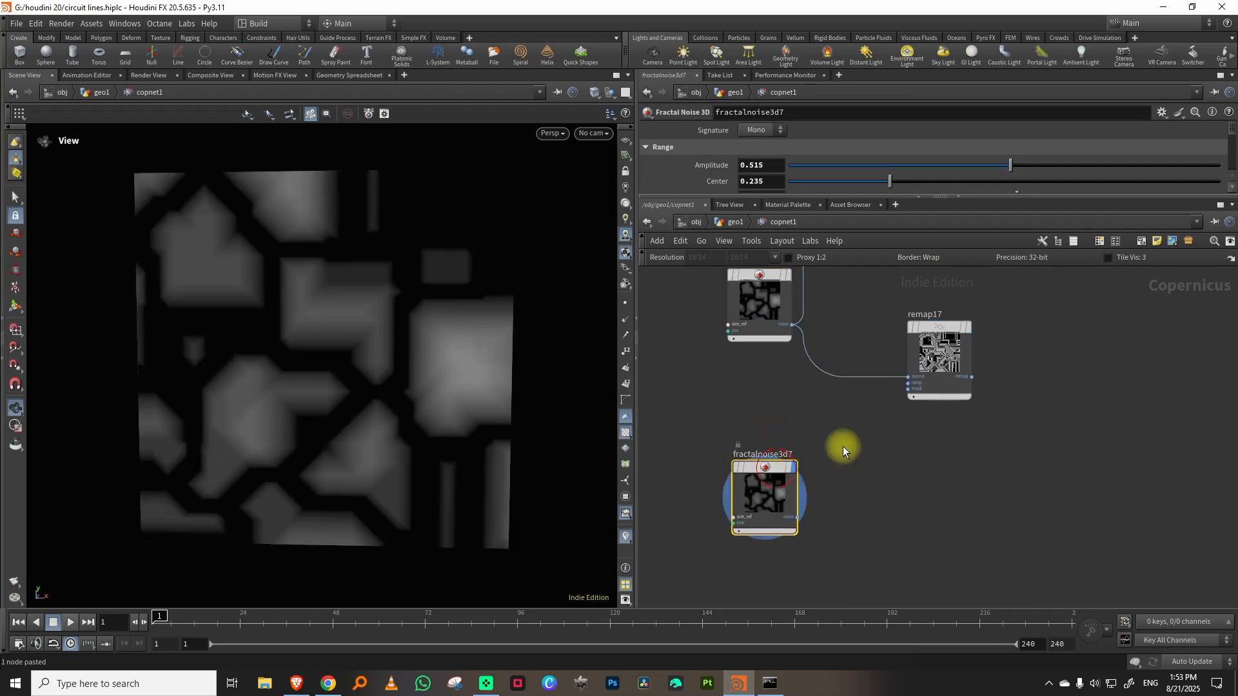
Step: Set the duplicated noise's Element Size to 0.7, X offset to 1, Amplitude to 0.561, Center to 0.246 and Contrast to -0.036
drag(853, 197, 834, 358)
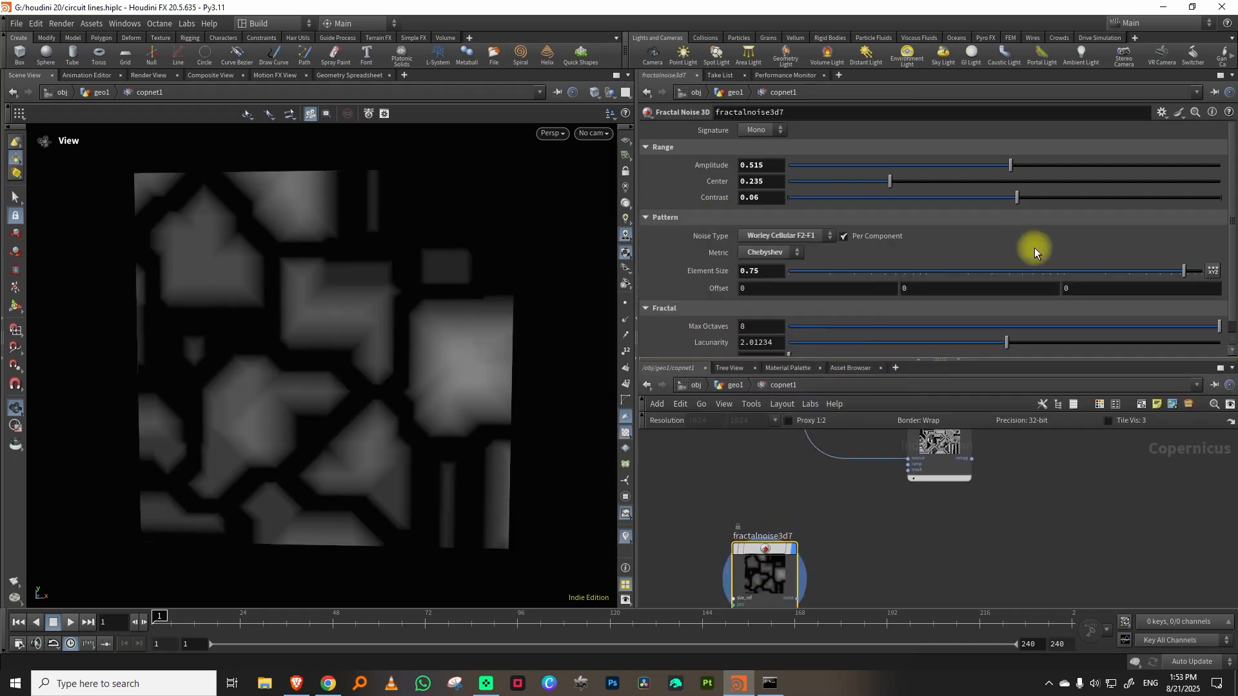
key(BackSpace)
key(Return)
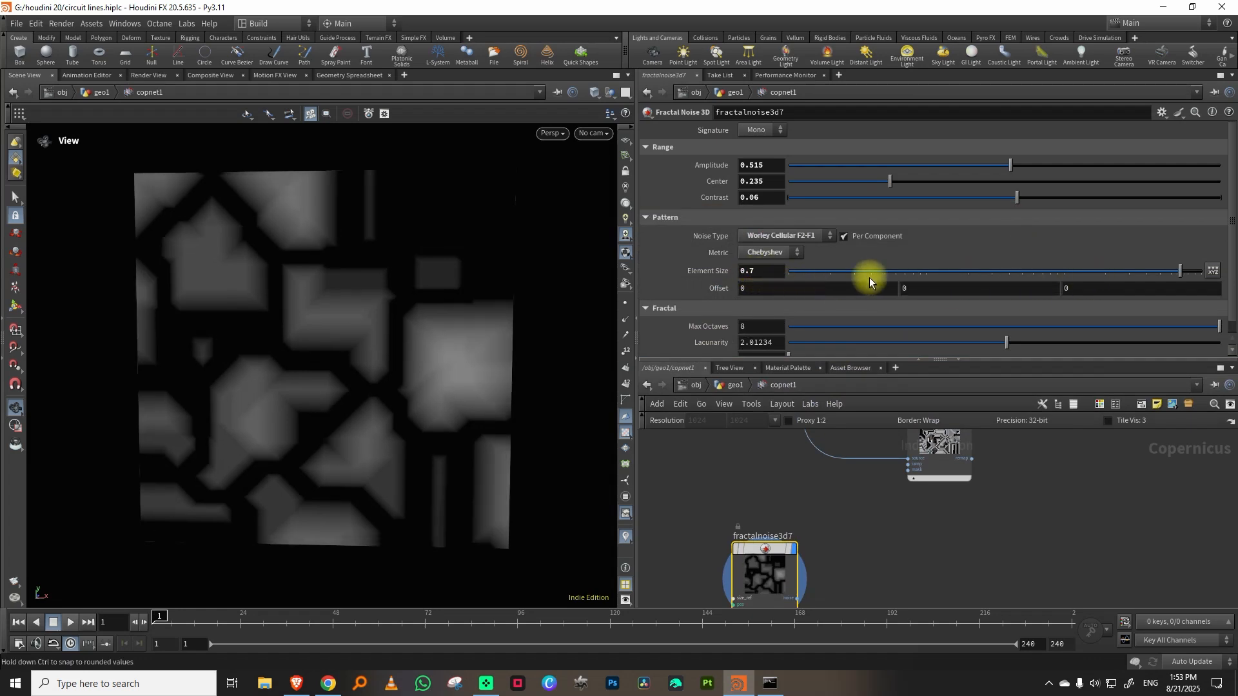
click(754, 290)
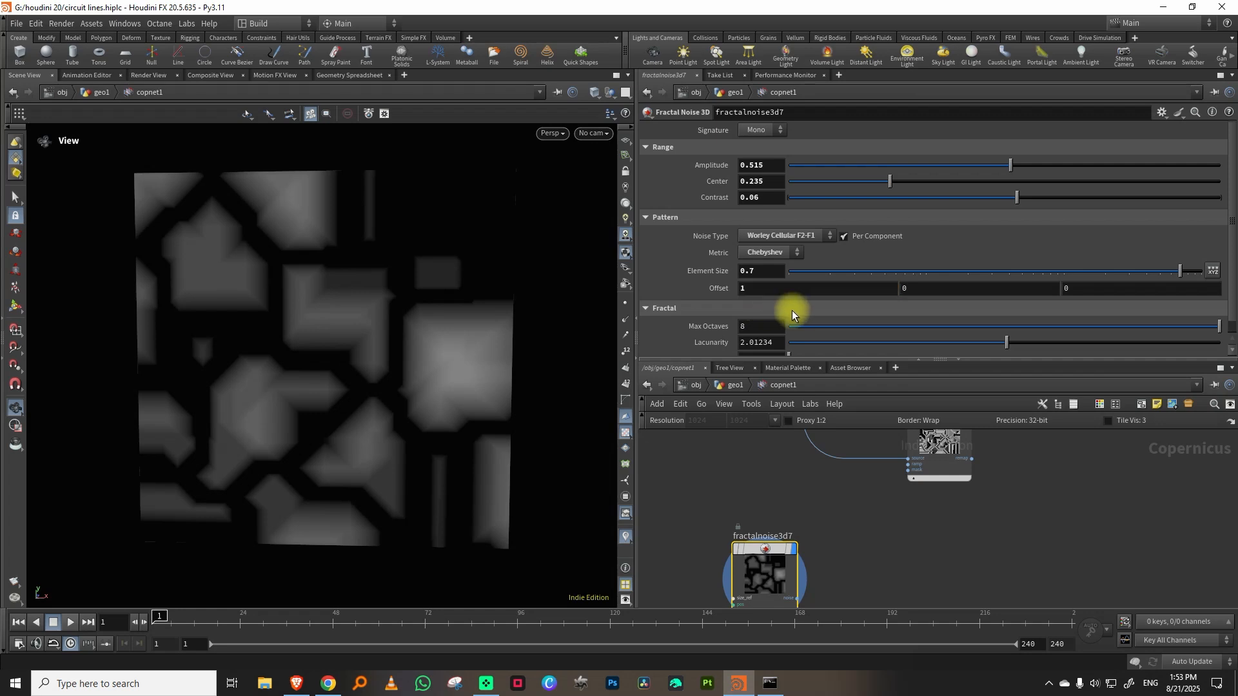
middle_drag(927, 288, 950, 290)
key(ctrl+z)
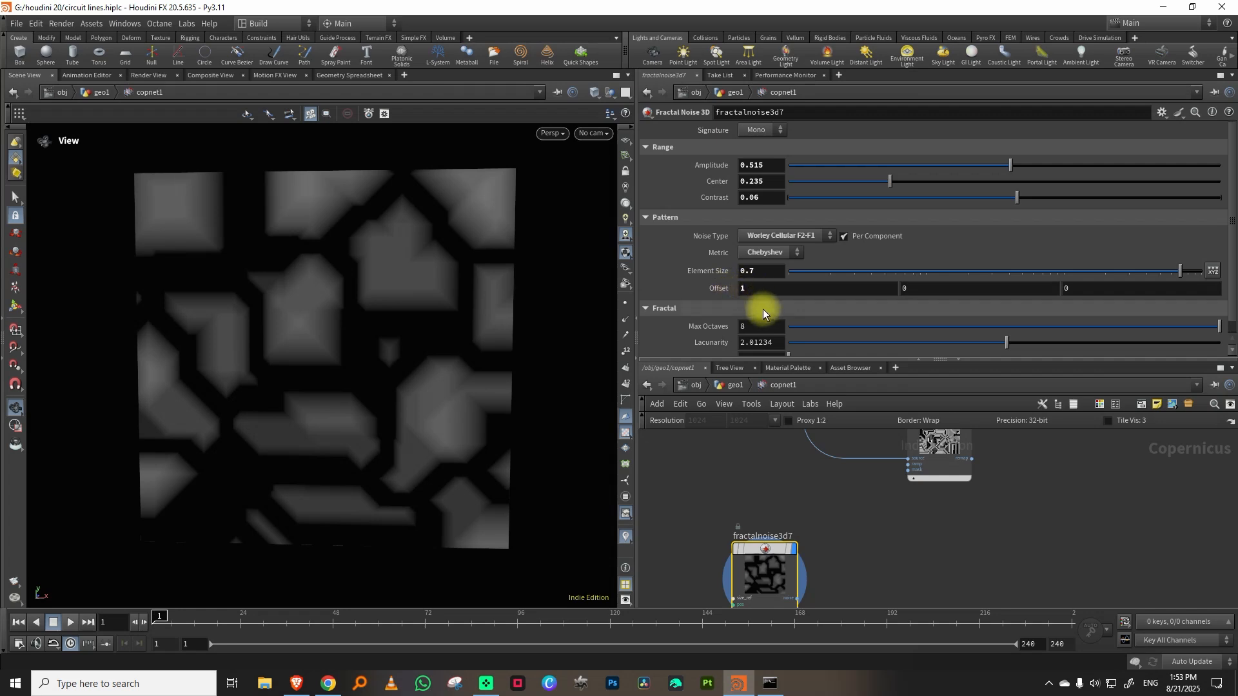
drag(1000, 199, 1025, 168)
Step: Add a third Remap node beside the duplicated noise, connect the noise to its source, and display it
drag(861, 361, 871, 220)
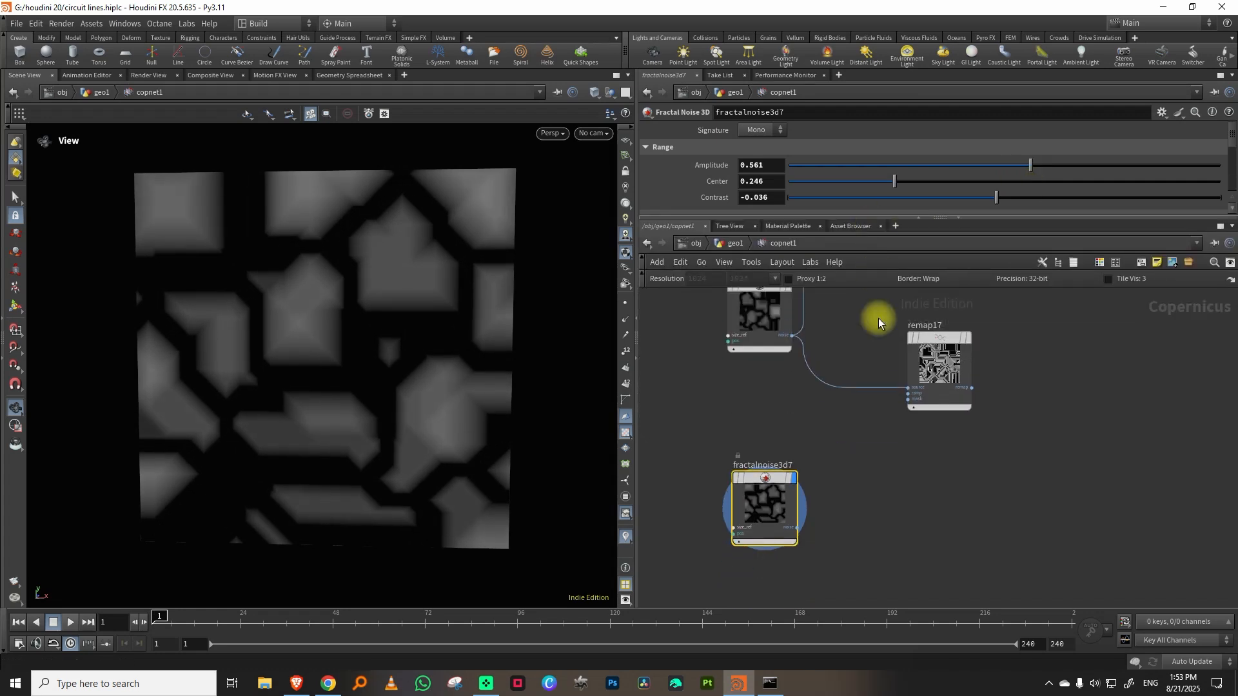
key(Tab)
mouse_move(867, 471)
click(961, 413)
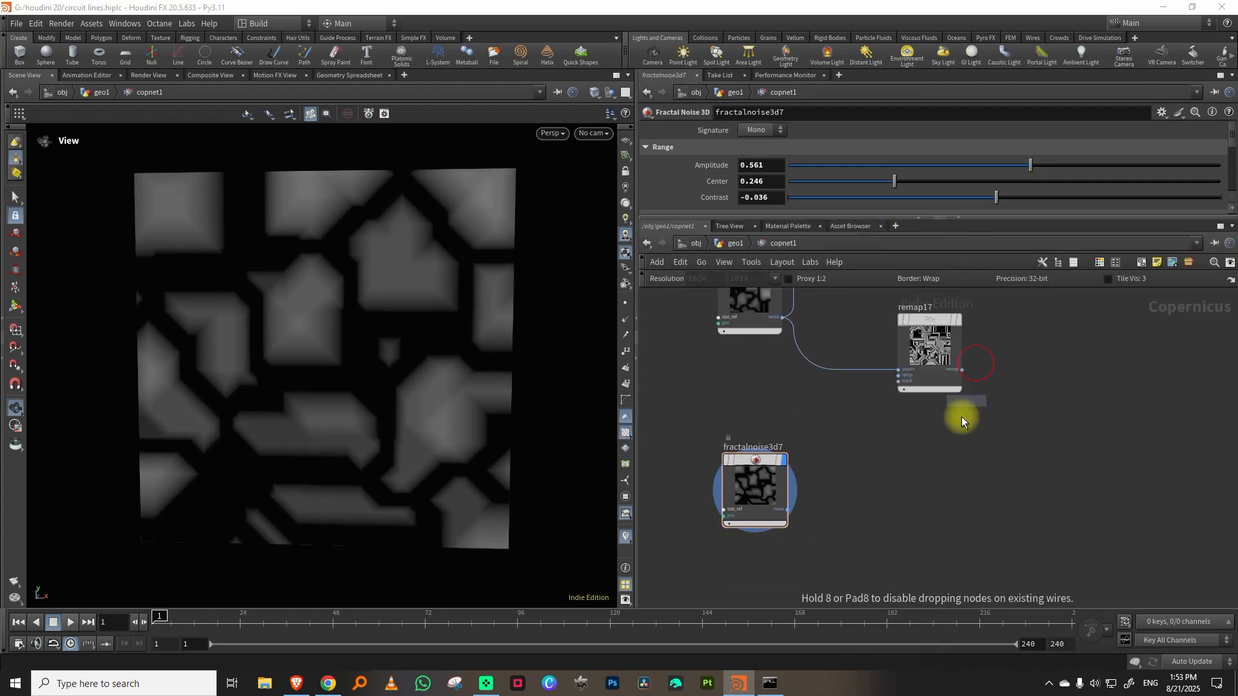
click(910, 509)
drag(788, 510, 878, 533)
click(946, 485)
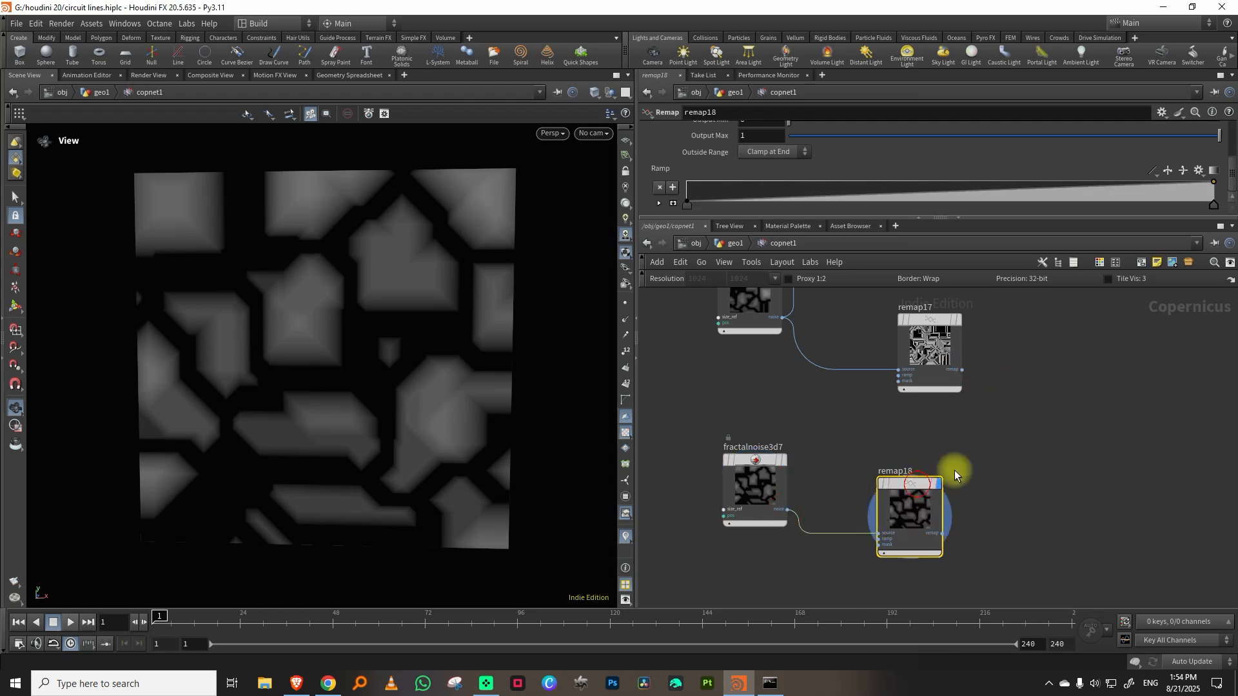
Step: Add two closely spaced points to the third Remap node's ramp to make a steep black-to-white transition
drag(884, 218, 862, 390)
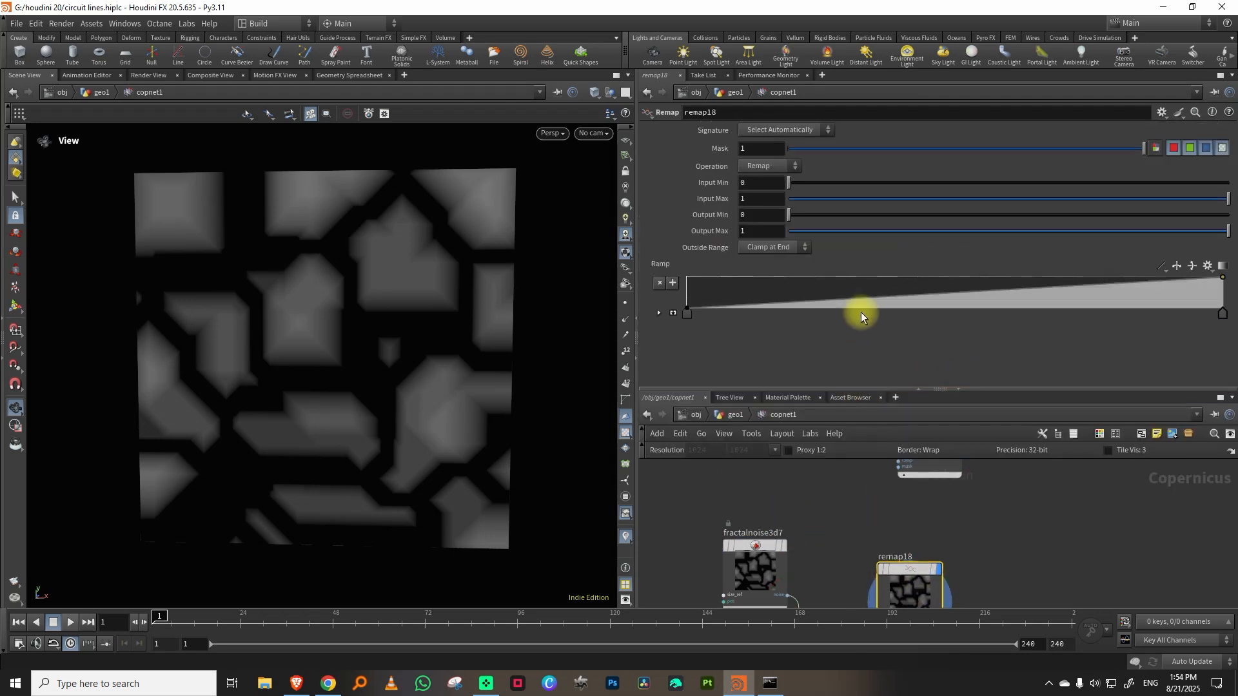
click(876, 308)
click(903, 280)
drag(856, 316, 854, 316)
Step: Lower the third Remap node's Input Max and adjust its Input Min to turn the noise cells into solid white shapes
drag(951, 200, 879, 204)
mouse_move(804, 183)
mouse_down()
mouse_move(793, 182)
mouse_move(817, 196)
mouse_up()
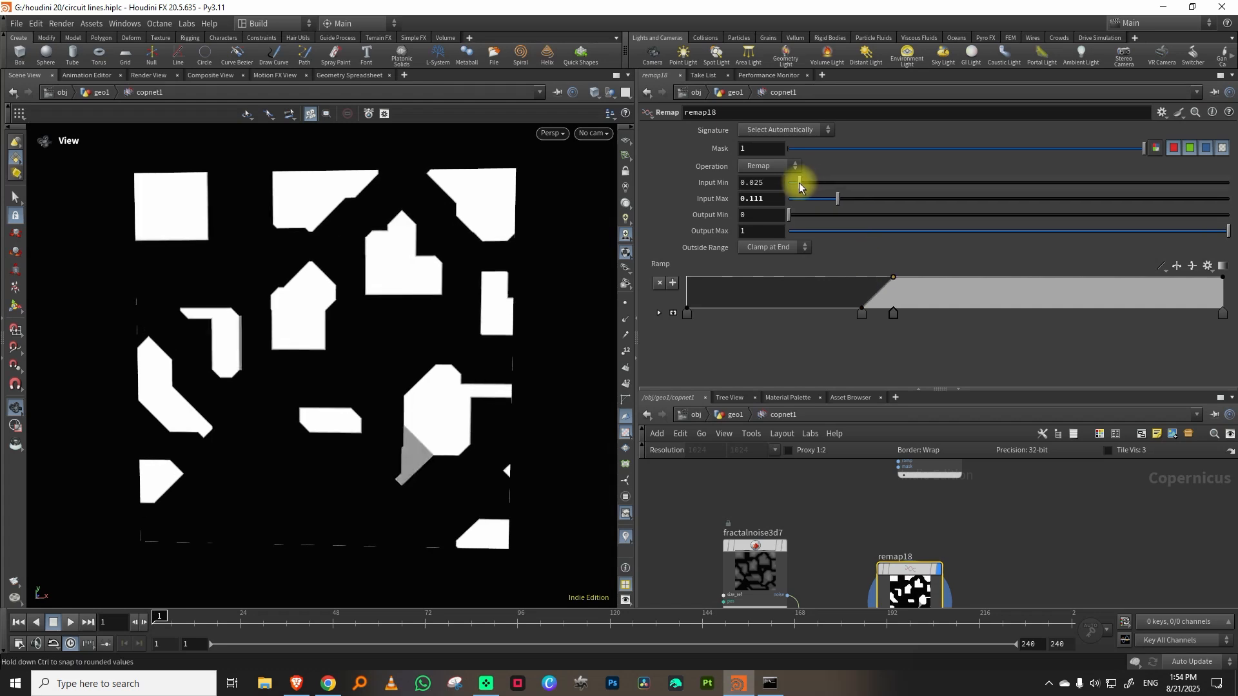
drag(802, 185, 814, 201)
Step: Add a Blend node in Subtract mode after the second and third Remap nodes
drag(846, 389, 867, 227)
middle_drag(1064, 434, 1064, 436)
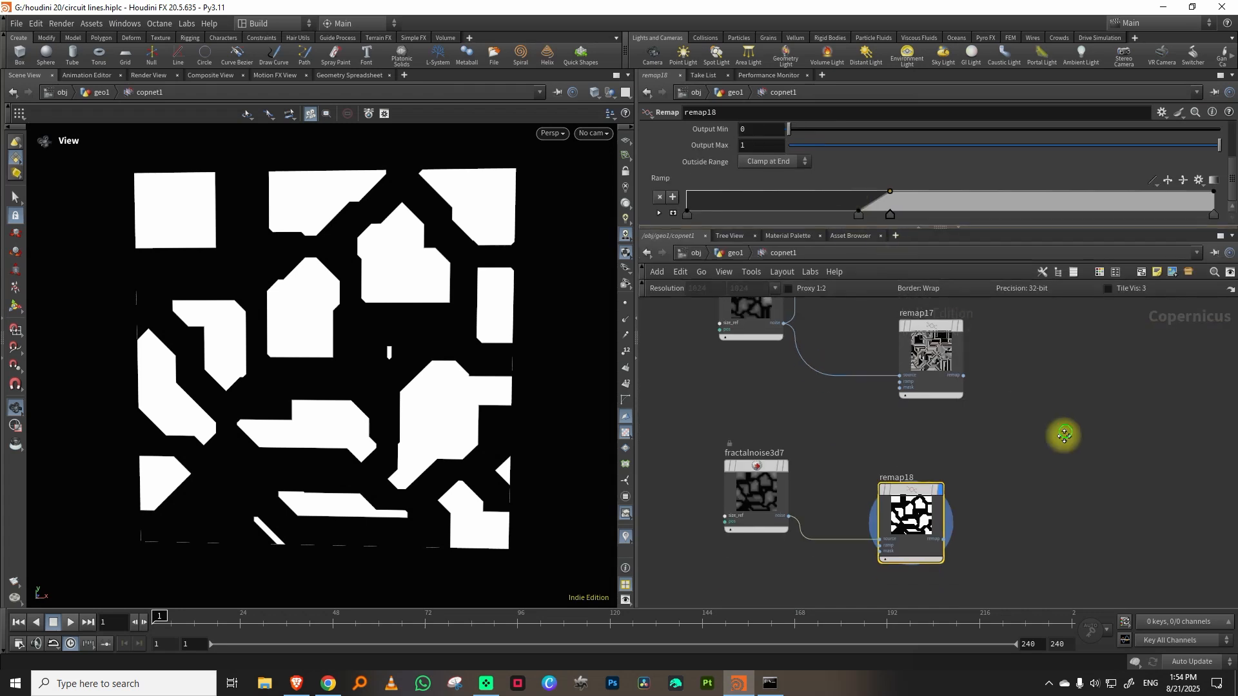
scroll(946, 428, down, 3)
key(Tab)
text(subt)
click(1053, 366)
click(992, 407)
scroll(922, 404, up, 3)
Step: Connect the line-pattern Remap to the Subtract node's background and the cell-mask Remap to its foreground, and display the result
click(882, 377)
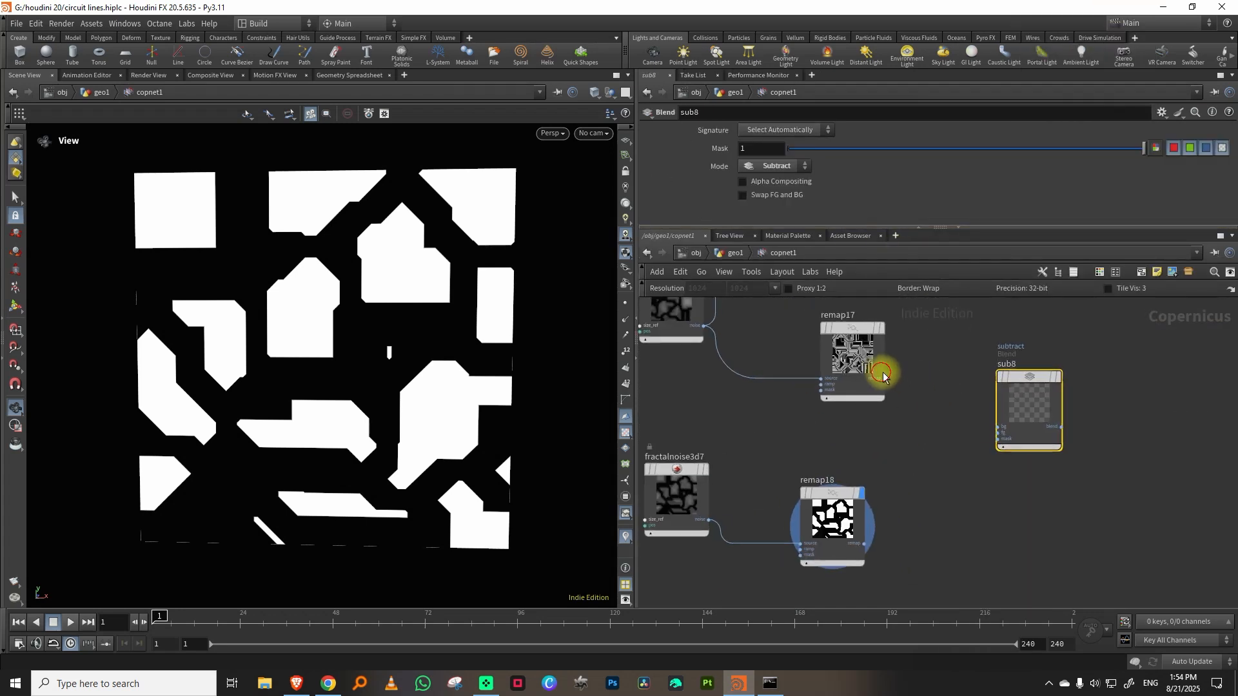
drag(885, 377, 999, 427)
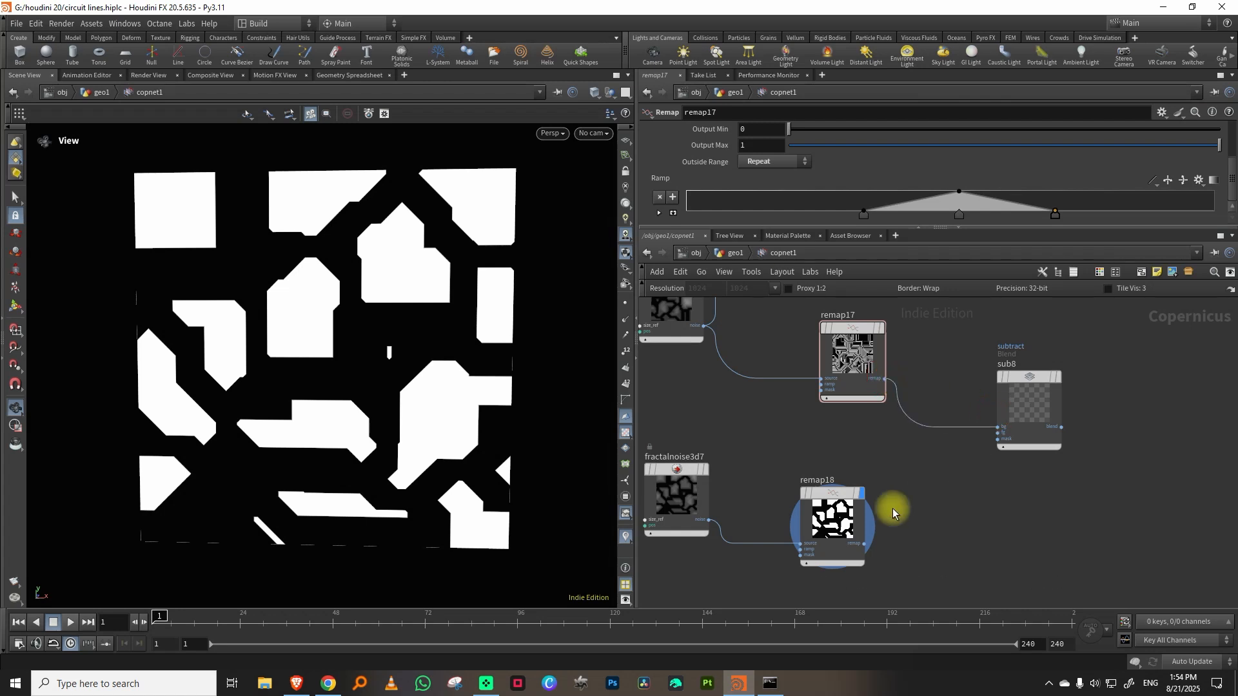
click(862, 544)
click(987, 432)
click(1056, 376)
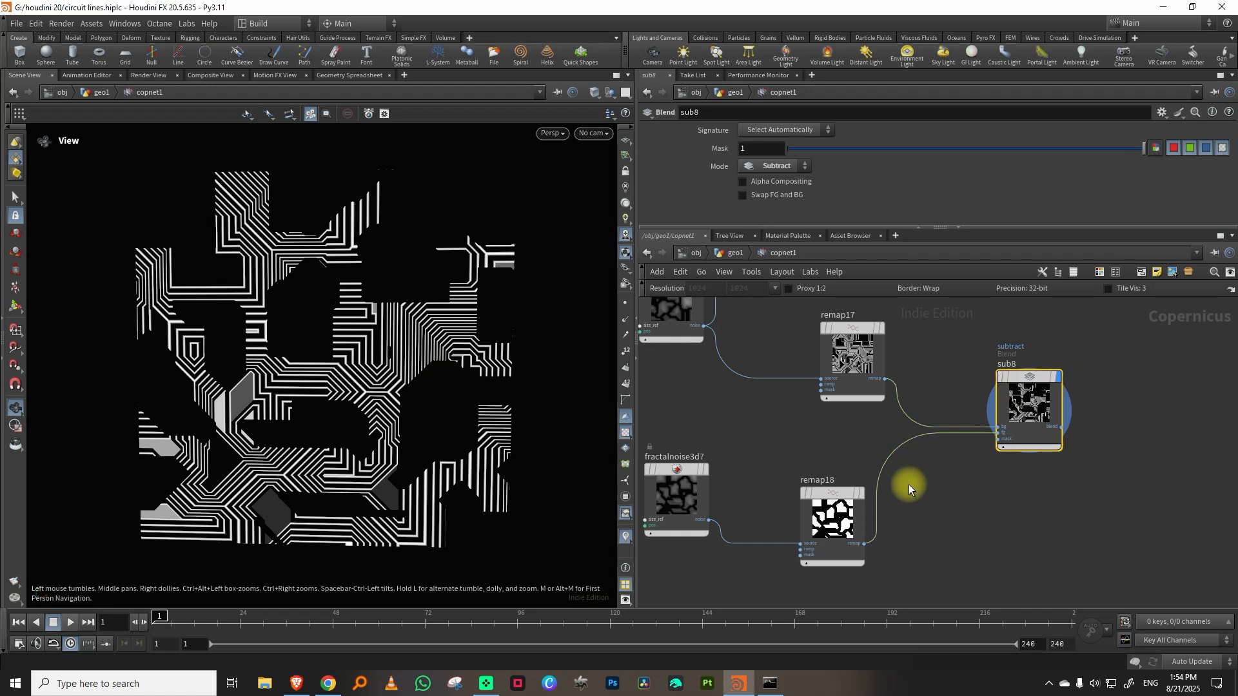
Step: Adjust the duplicated Fractal Noise 3D node's Element Size and set its Center to 0.268 to reshape the subtracted areas
middle_drag(799, 434, 936, 432)
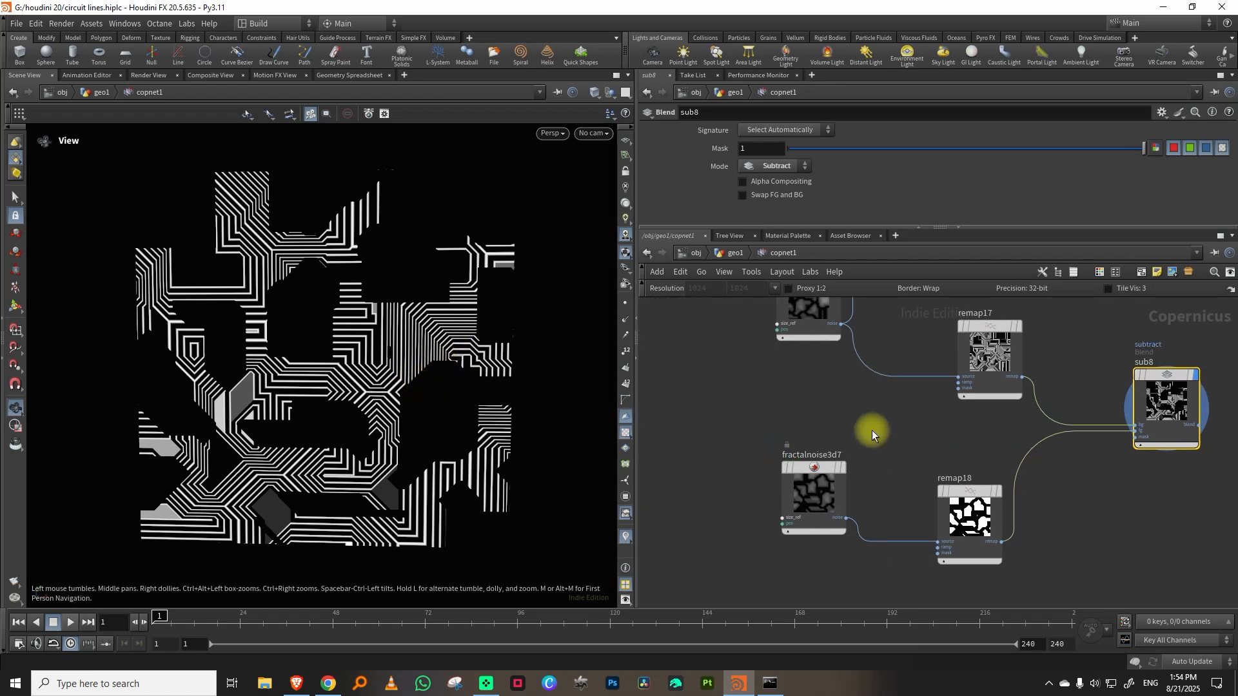
click(826, 482)
scroll(1232, 152, down, 3)
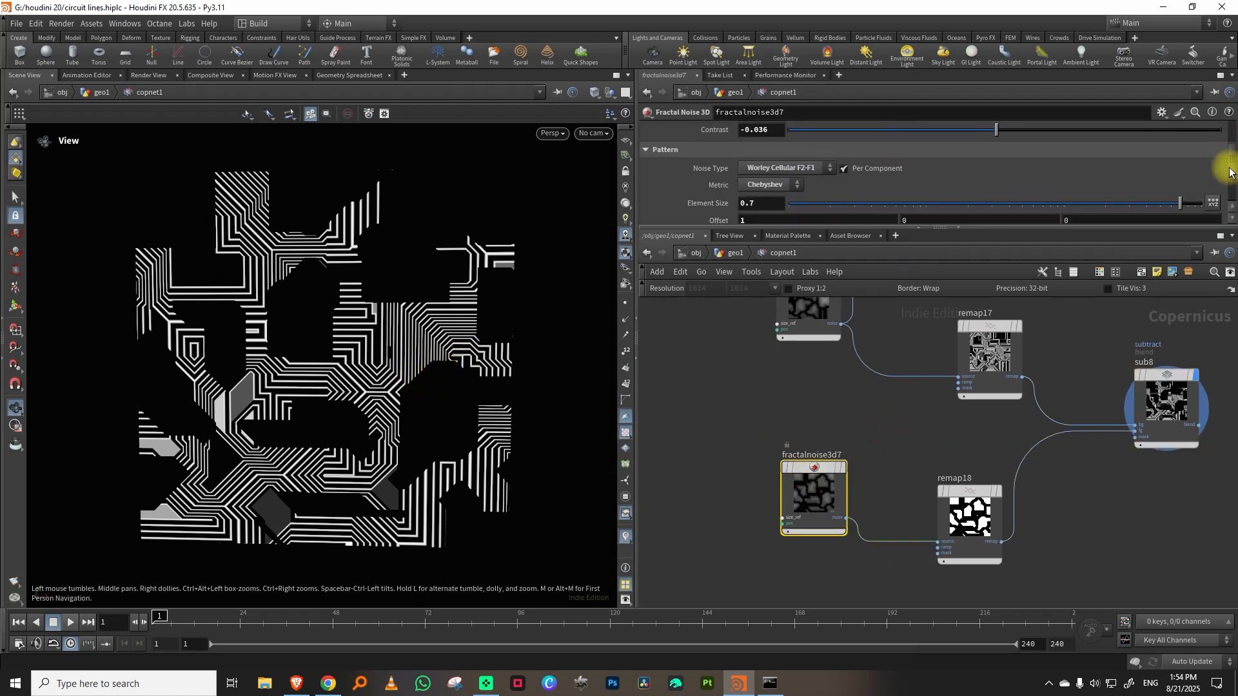
drag(1190, 198, 1184, 198)
scroll(1232, 155, up, 2)
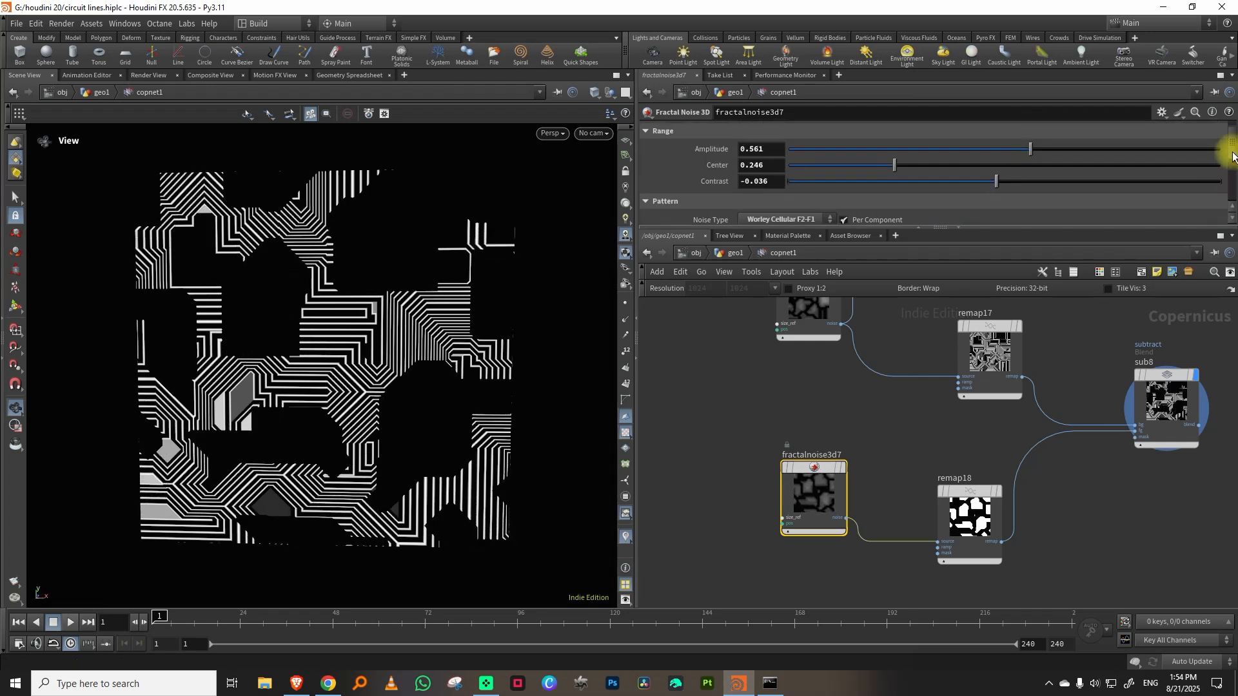
mouse_move(894, 165)
mouse_down()
mouse_move(935, 160)
mouse_move(903, 164)
mouse_up()
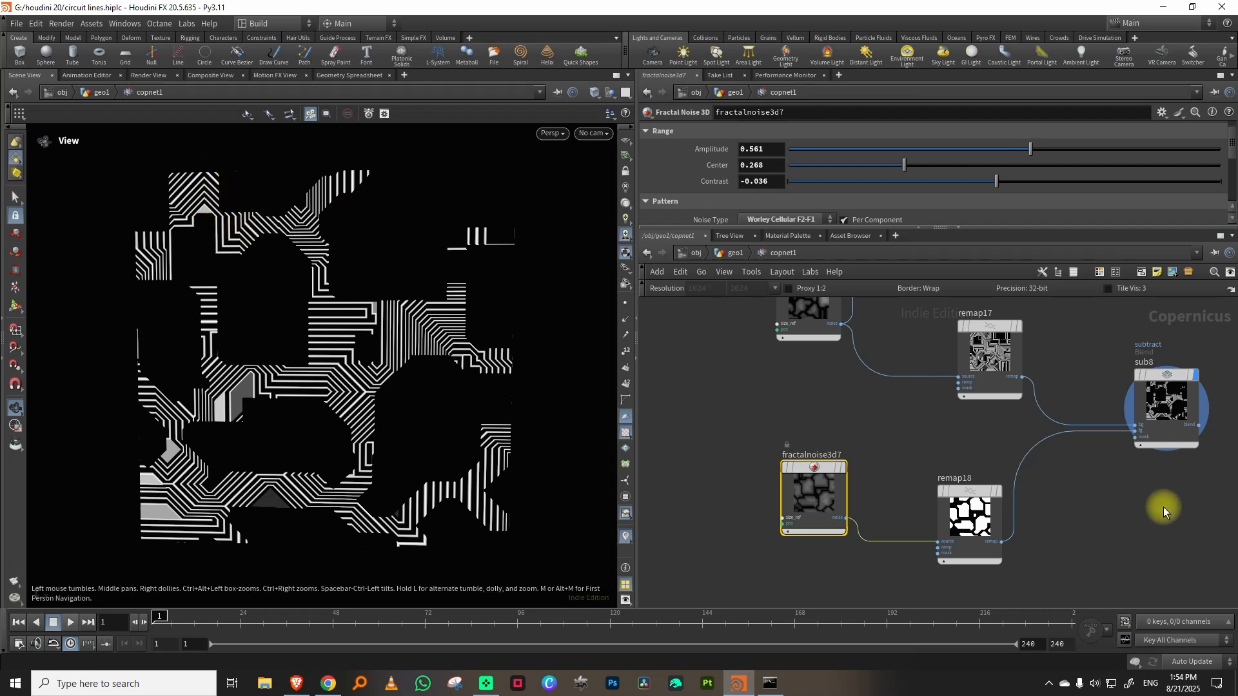
Step: Select the Subtract blend node to show its parameters
middle_drag(1163, 507, 1018, 533)
middle_drag(1139, 450, 1066, 506)
click(945, 506)
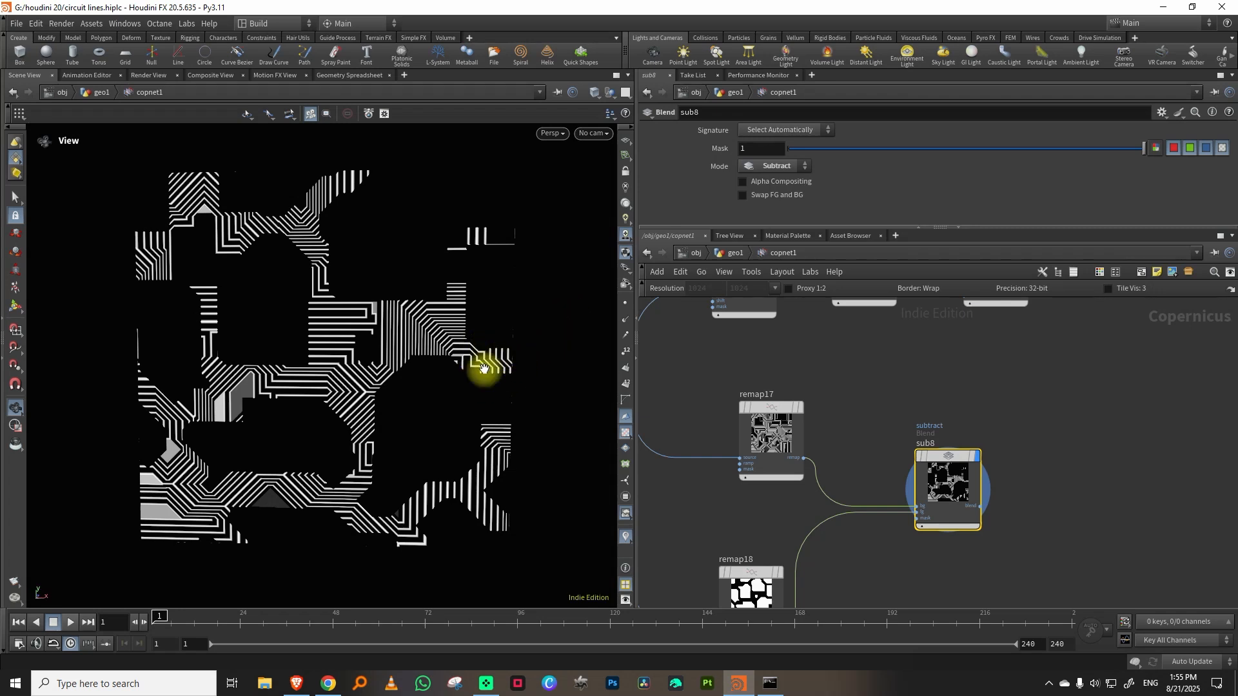
Step: Select the cell-mask Remap node that feeds the Subtract foreground and display its output
middle_drag(1067, 445, 1042, 391)
right_drag(1058, 401, 1039, 427)
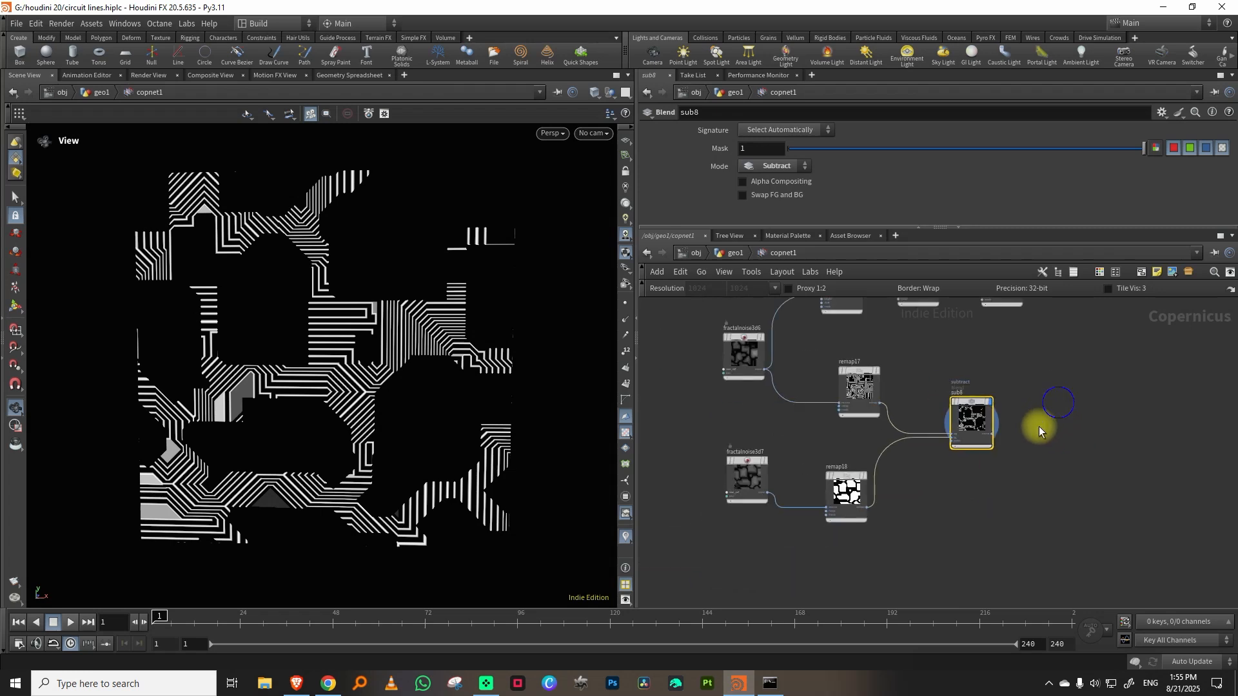
middle_drag(879, 496, 934, 459)
click(922, 461)
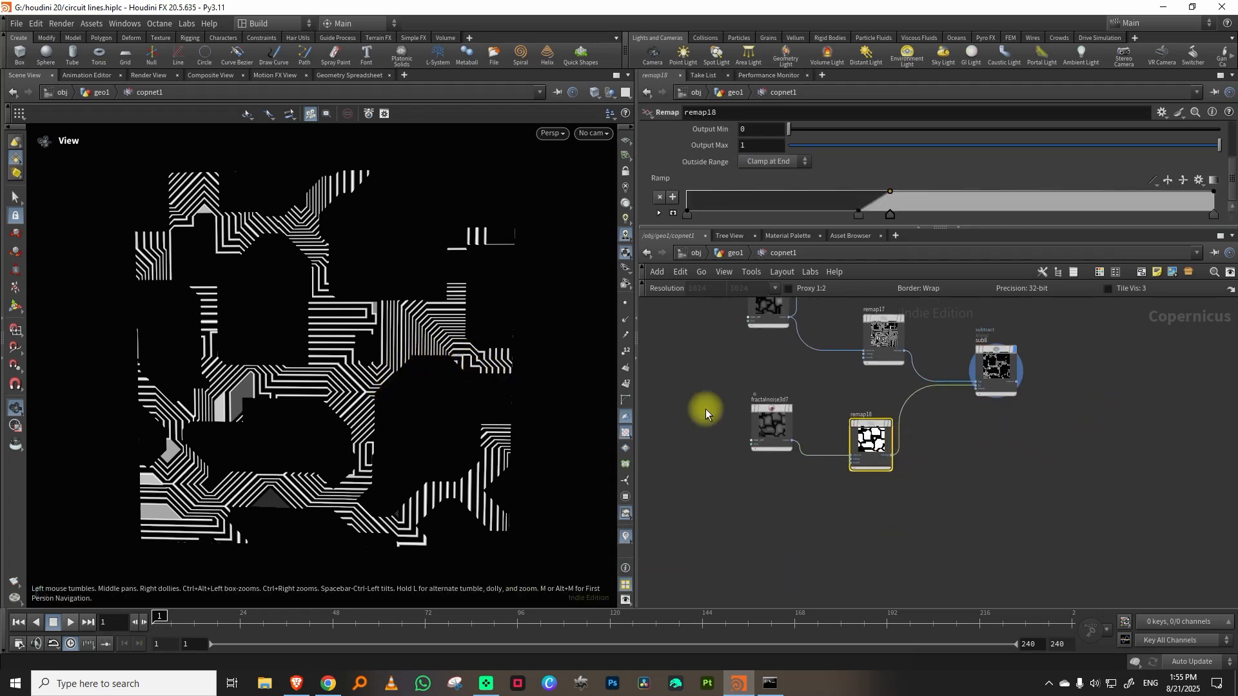
right_drag(959, 461, 867, 401)
click(818, 386)
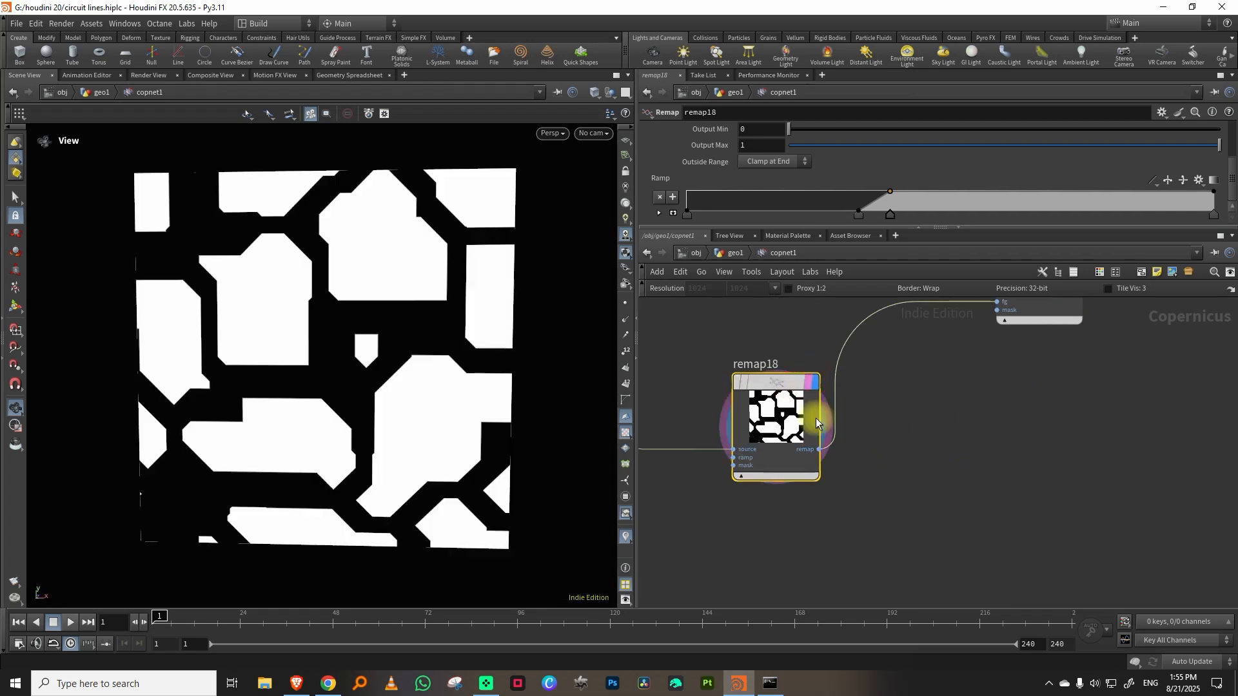
middle_drag(902, 476, 876, 454)
key(Tab)
text(dil)
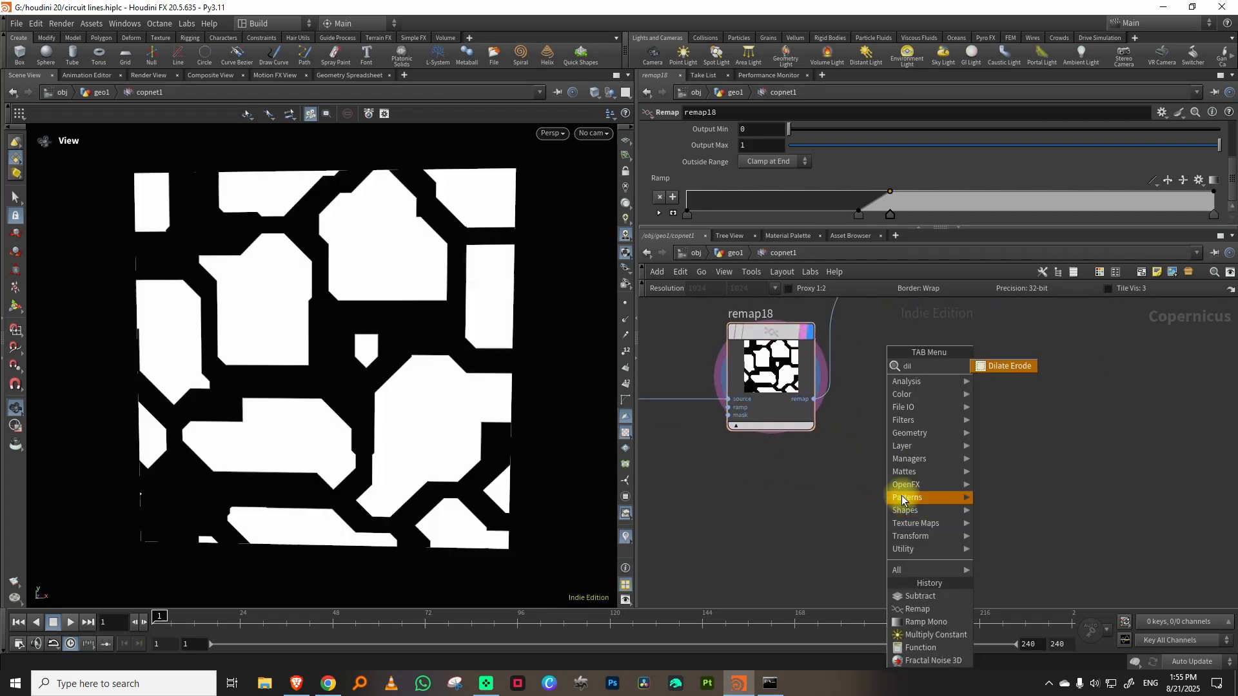
click(827, 521)
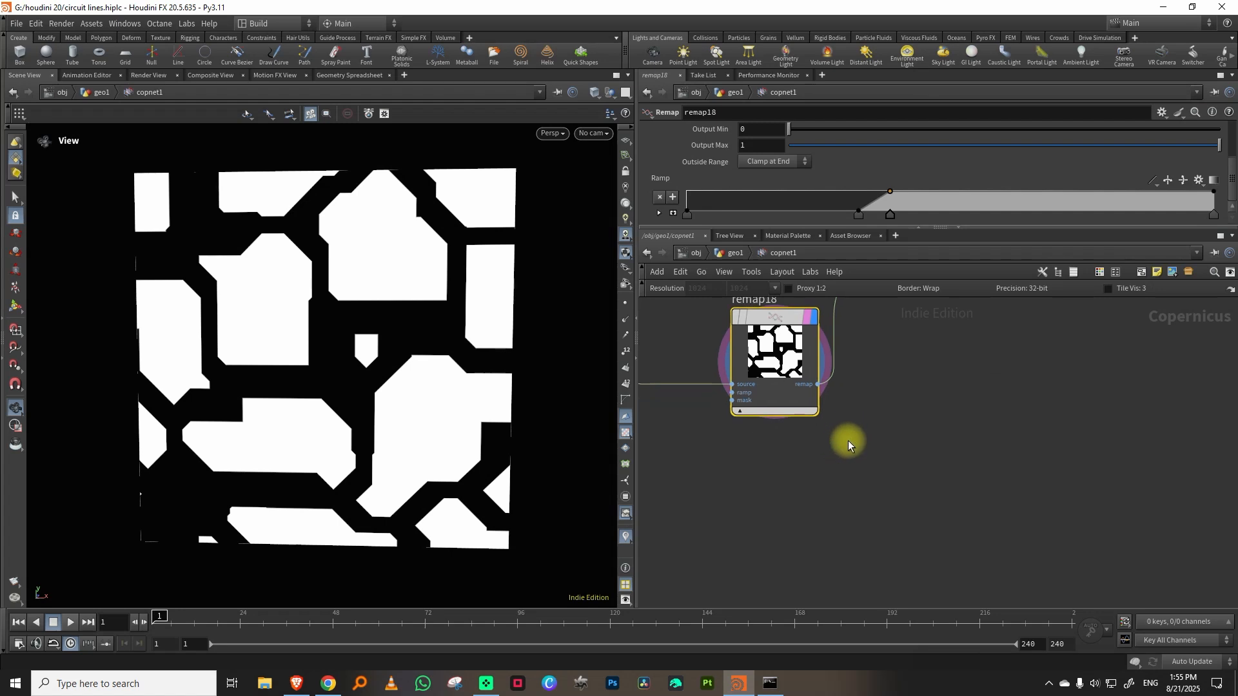
Step: Duplicate the cell-mask Remap node and place the copy below the original
drag(849, 462, 794, 394)
key(ctrl+c)
key(ctrl+v)
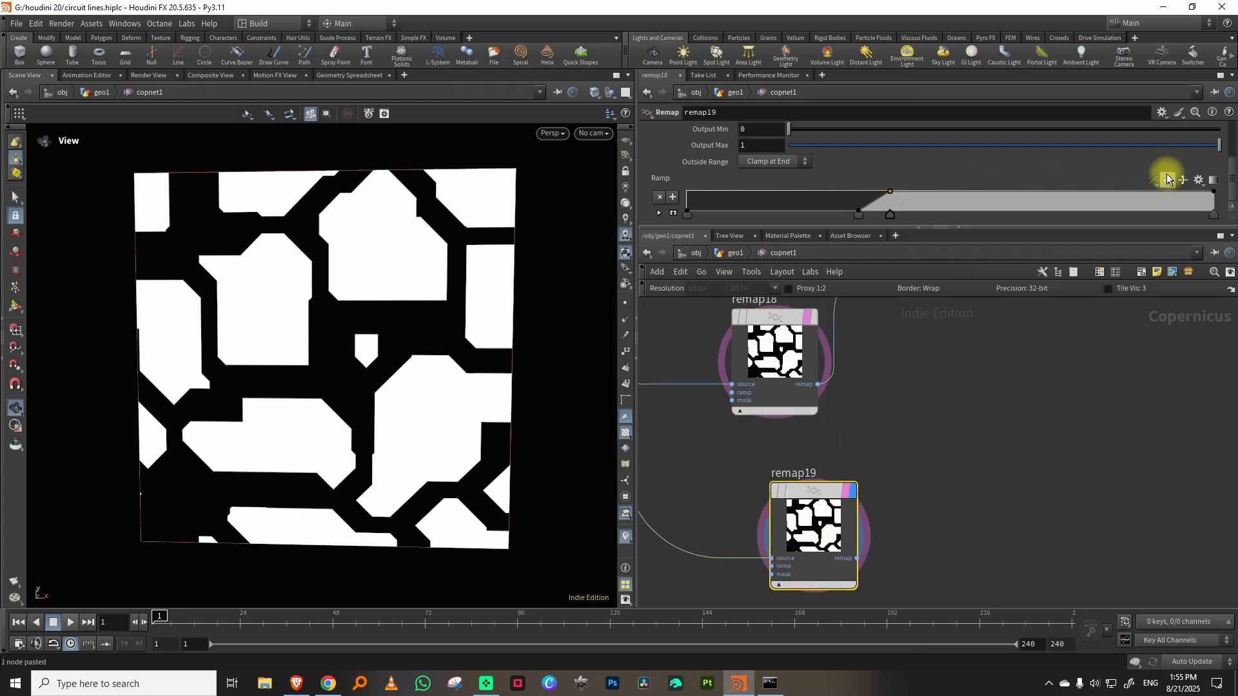
Step: Enlarge the duplicated Remap's white cells by shifting its ramp points towards zero and setting Input Min to 0.016 and Input Max to 0.05
scroll(1230, 153, up, 3)
drag(1233, 155, 1231, 157)
mouse_move(823, 228)
mouse_down()
mouse_move(838, 327)
mouse_move(787, 315)
mouse_up()
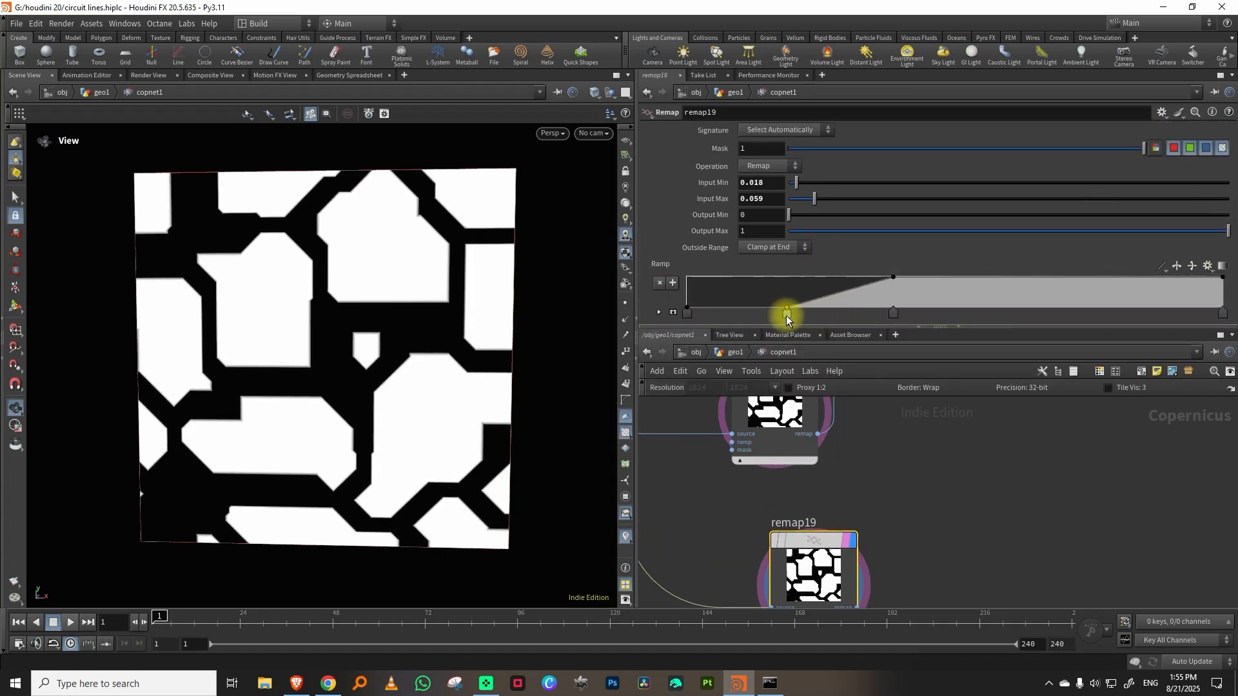
drag(893, 308, 779, 316)
drag(797, 183, 811, 199)
drag(805, 312, 796, 314)
Step: Add a Subtract blend with the original cell-mask Remap as background and the duplicated Remap as foreground, and display it
key(Tab)
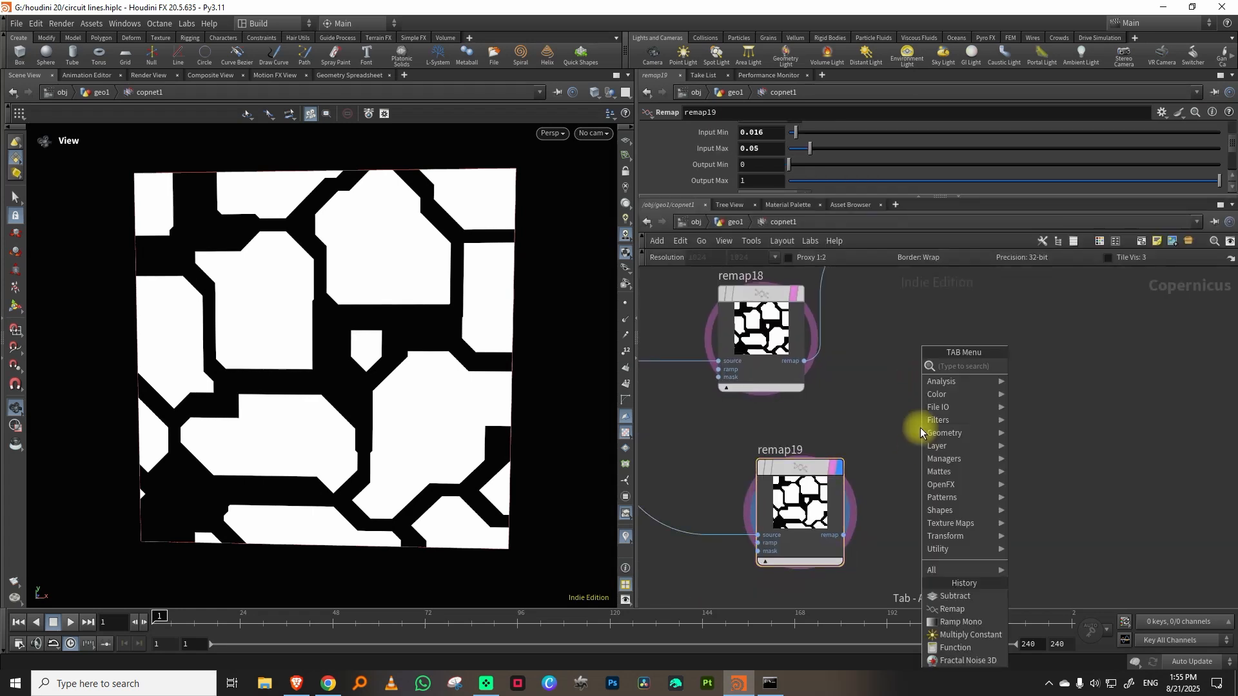
text(sub)
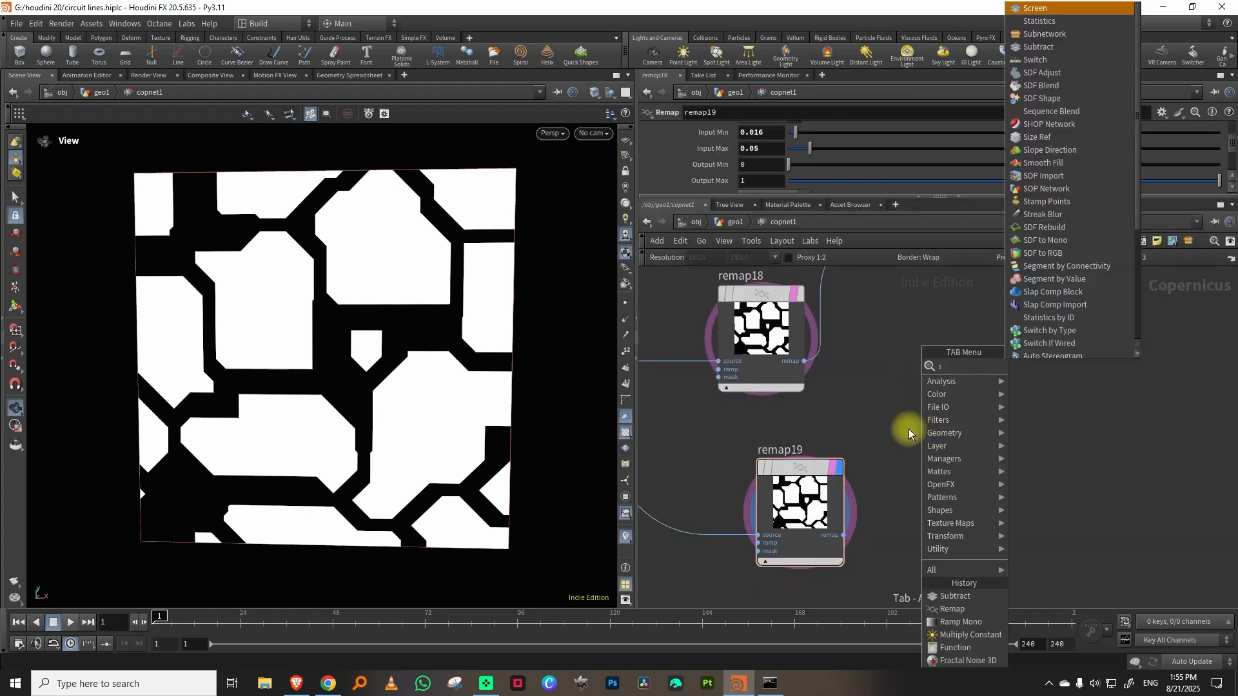
click(1040, 379)
drag(804, 361, 983, 425)
click(838, 535)
click(983, 434)
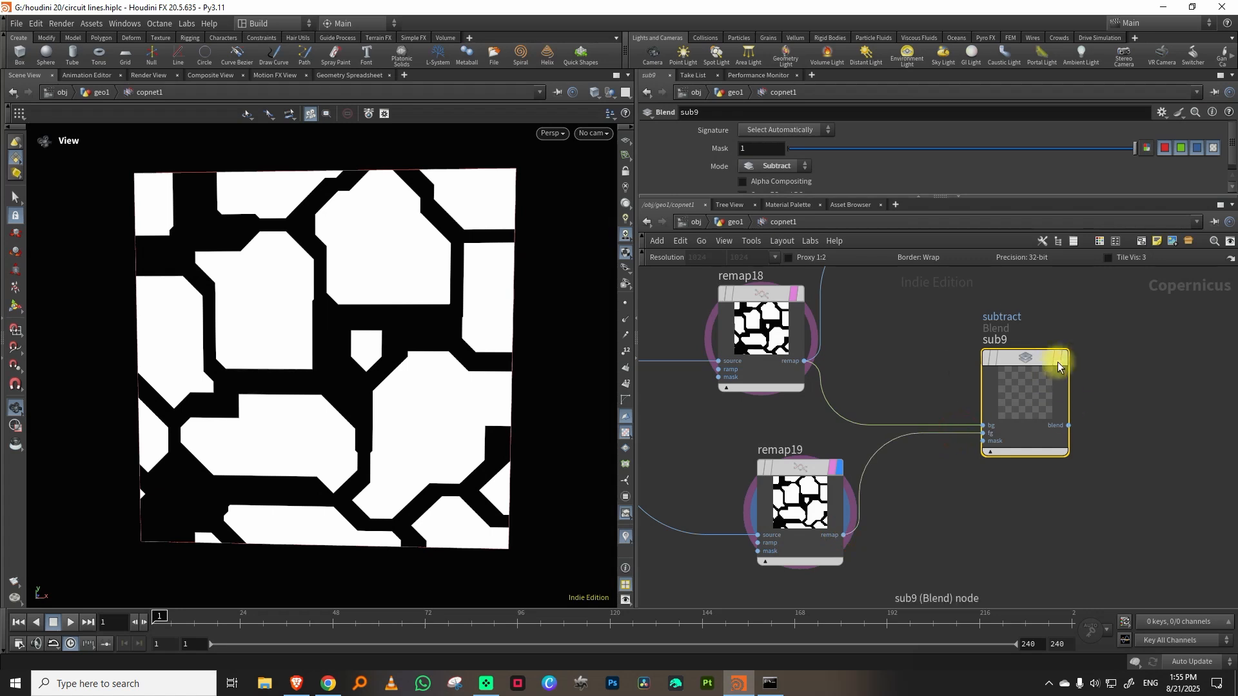
click(1055, 361)
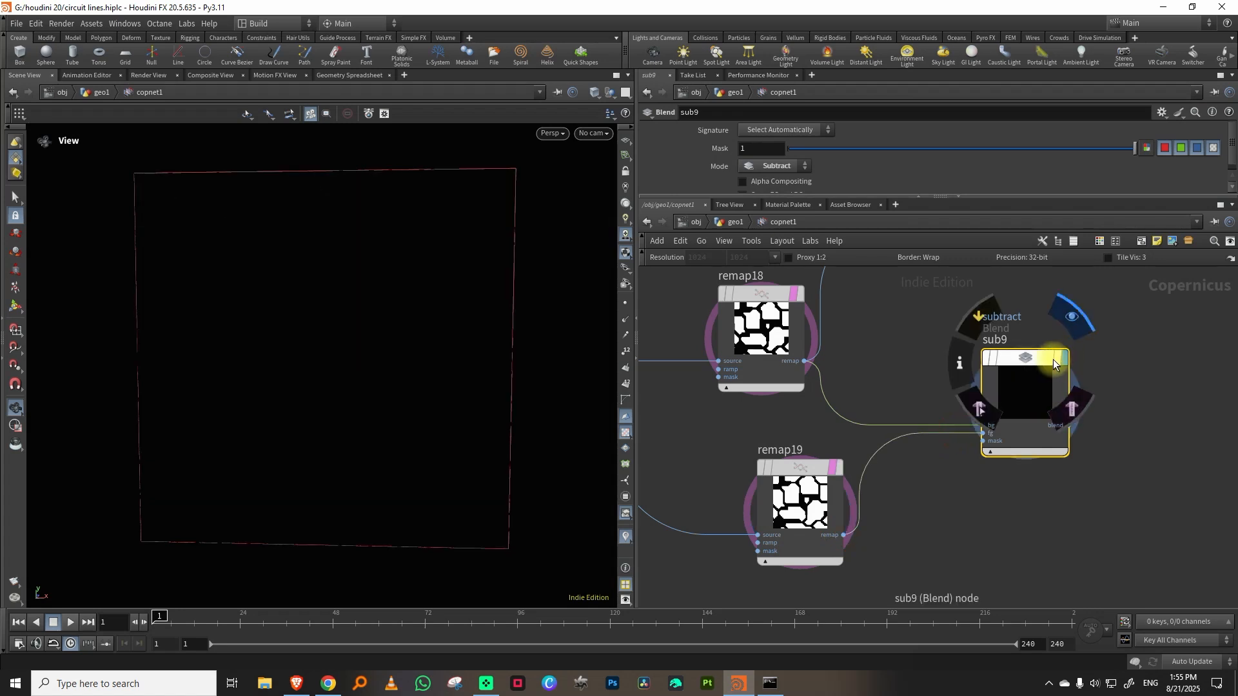
Step: Rewire the new Subtract so the duplicated Remap is its background and the original its foreground, with Swap FG and BG off
drag(782, 197, 768, 254)
click(774, 195)
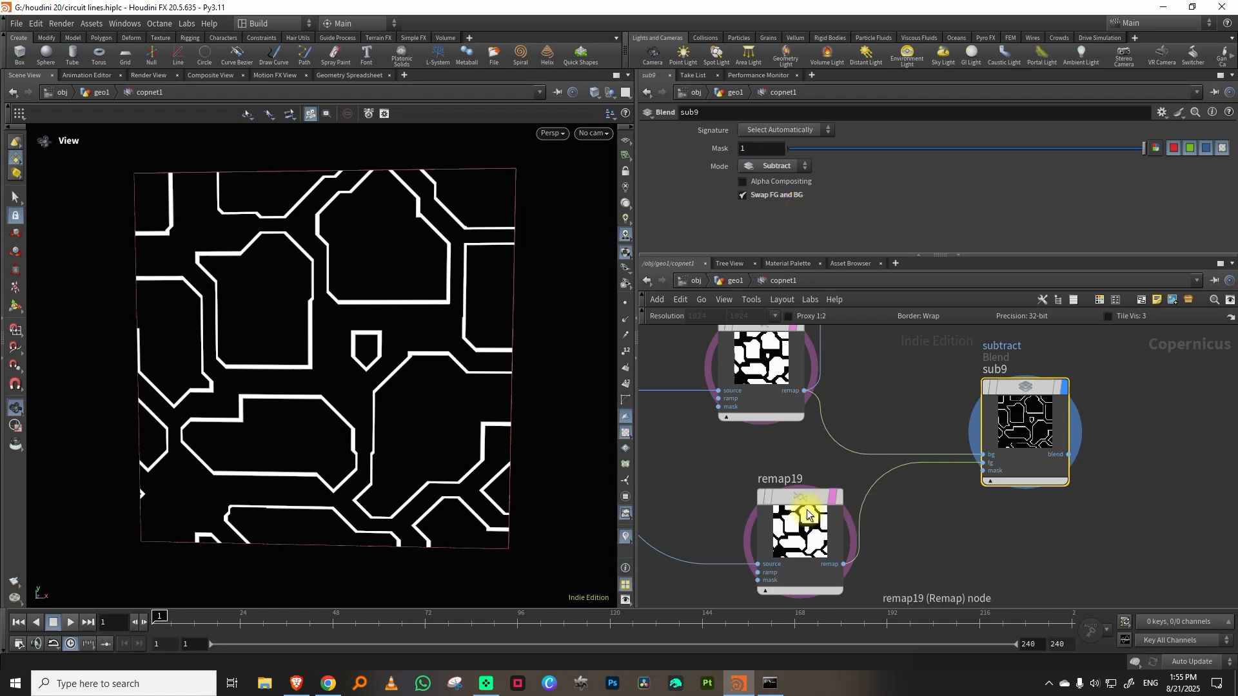
drag(803, 391, 983, 462)
click(959, 444)
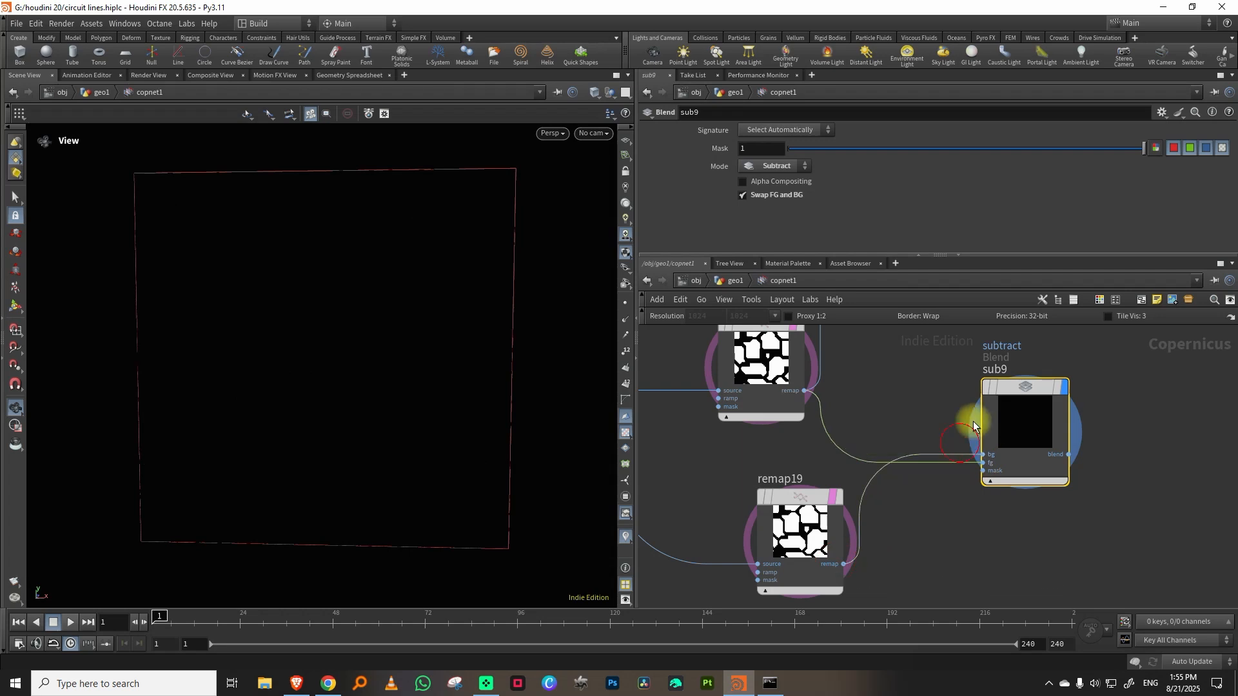
click(795, 193)
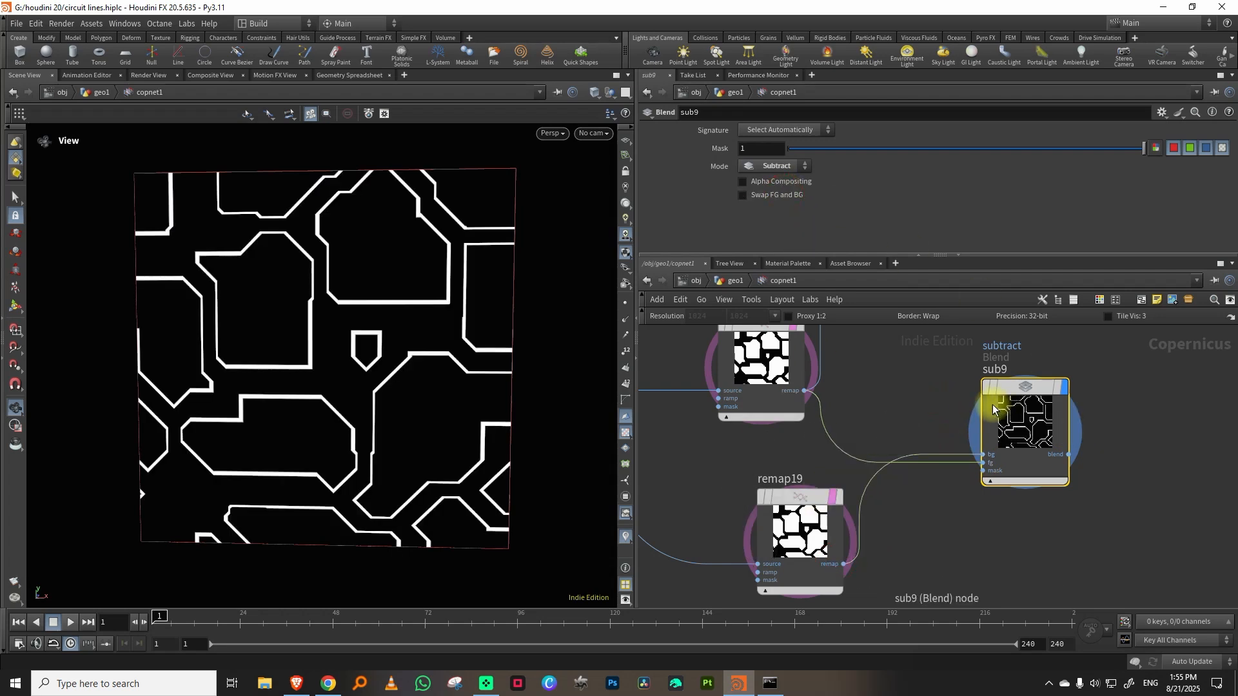
Step: Display the first Subtract node's masked line pattern
scroll(1097, 432, down, 3)
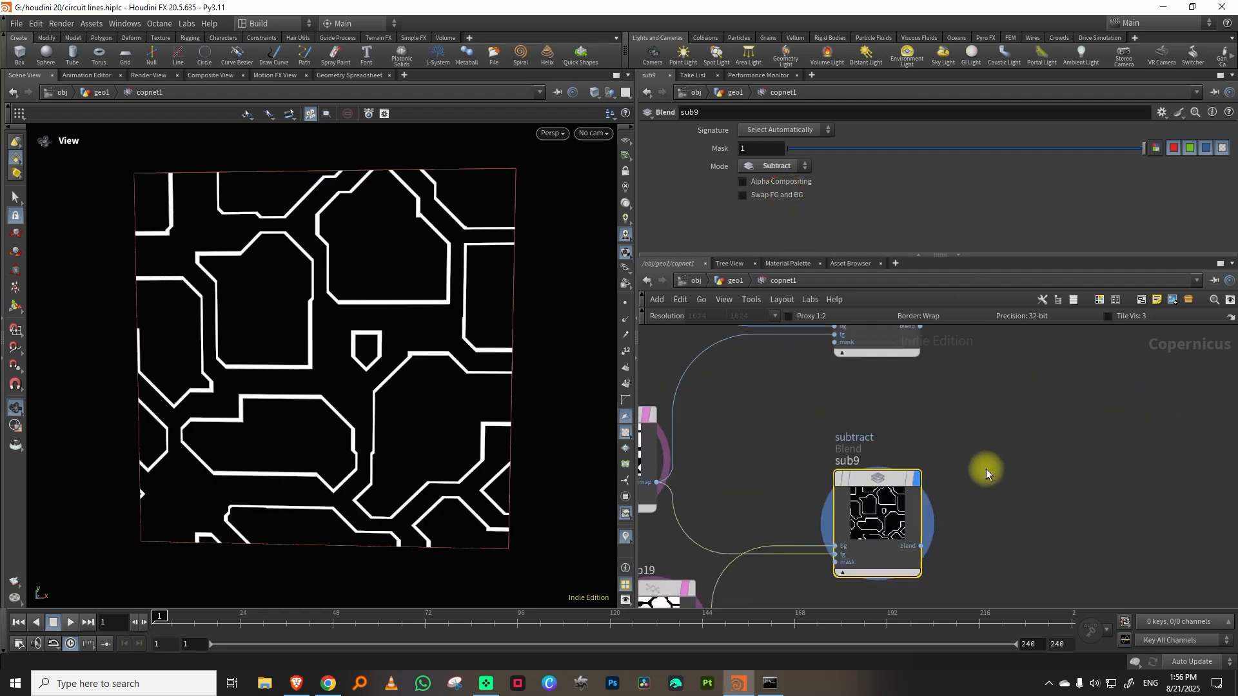
drag(907, 256, 908, 227)
scroll(922, 377, up, 2)
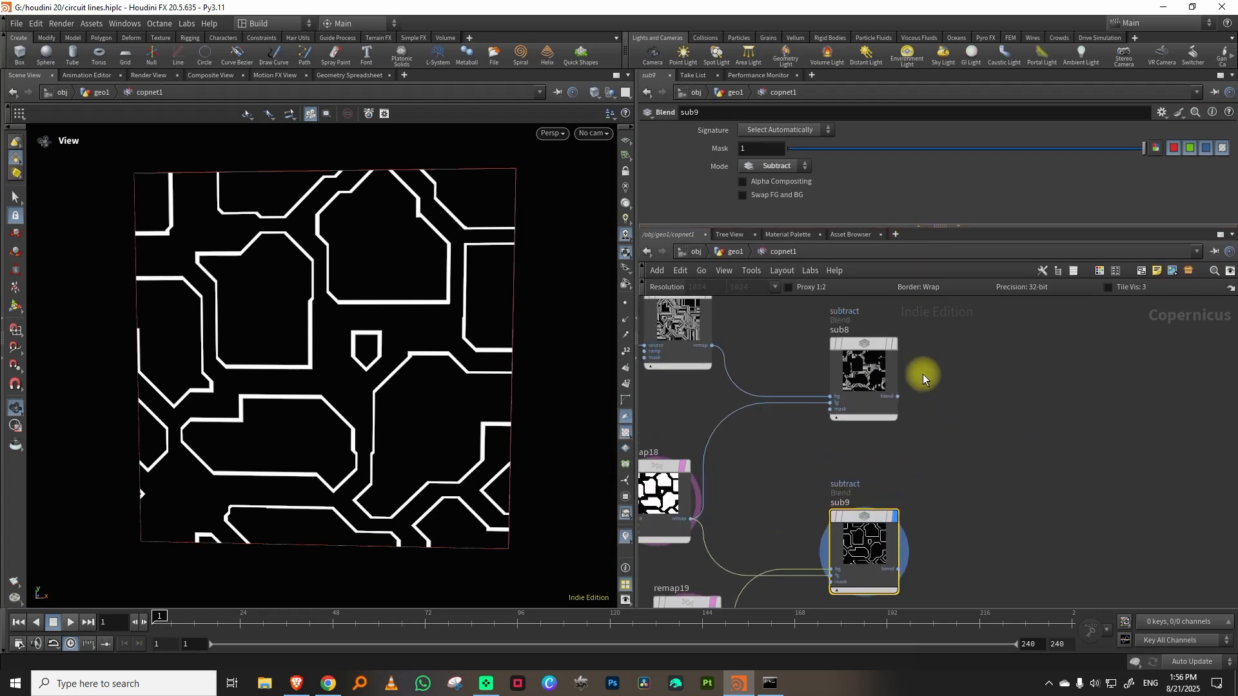
click(890, 345)
drag(895, 357, 907, 359)
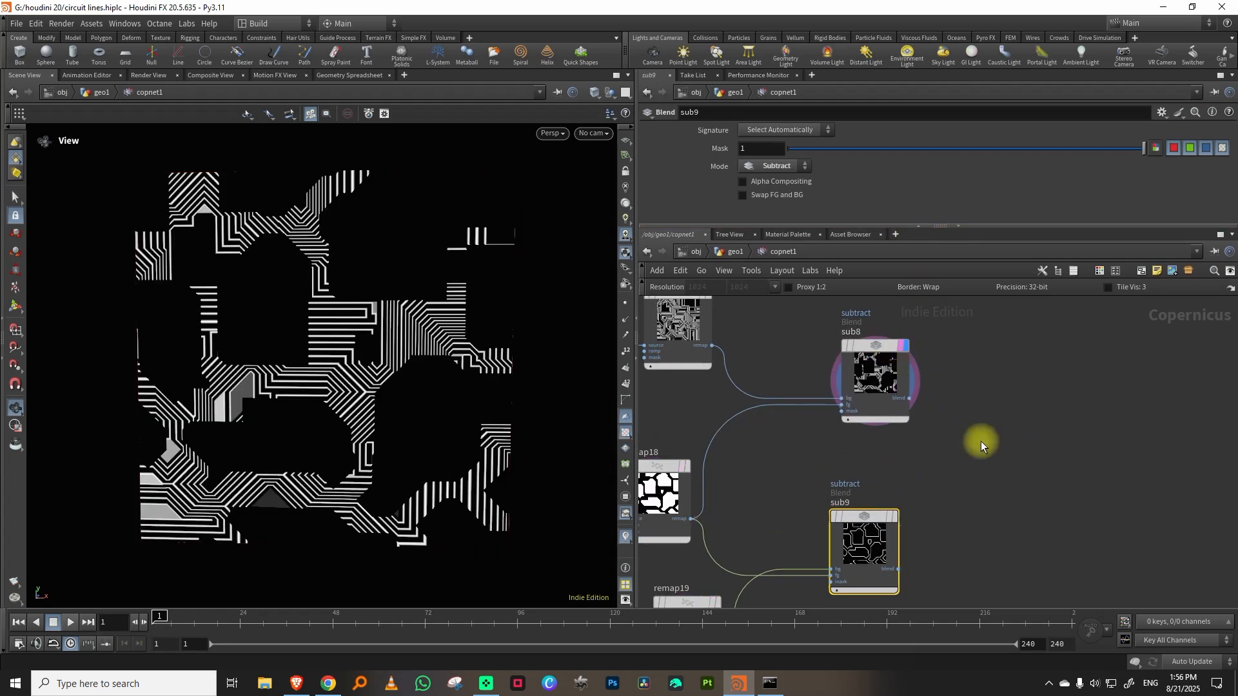
Step: Add a Multiply blend with the line-pattern Subtract as background and the cell-outline Subtract as foreground, and display it
key(Tab)
text(mul)
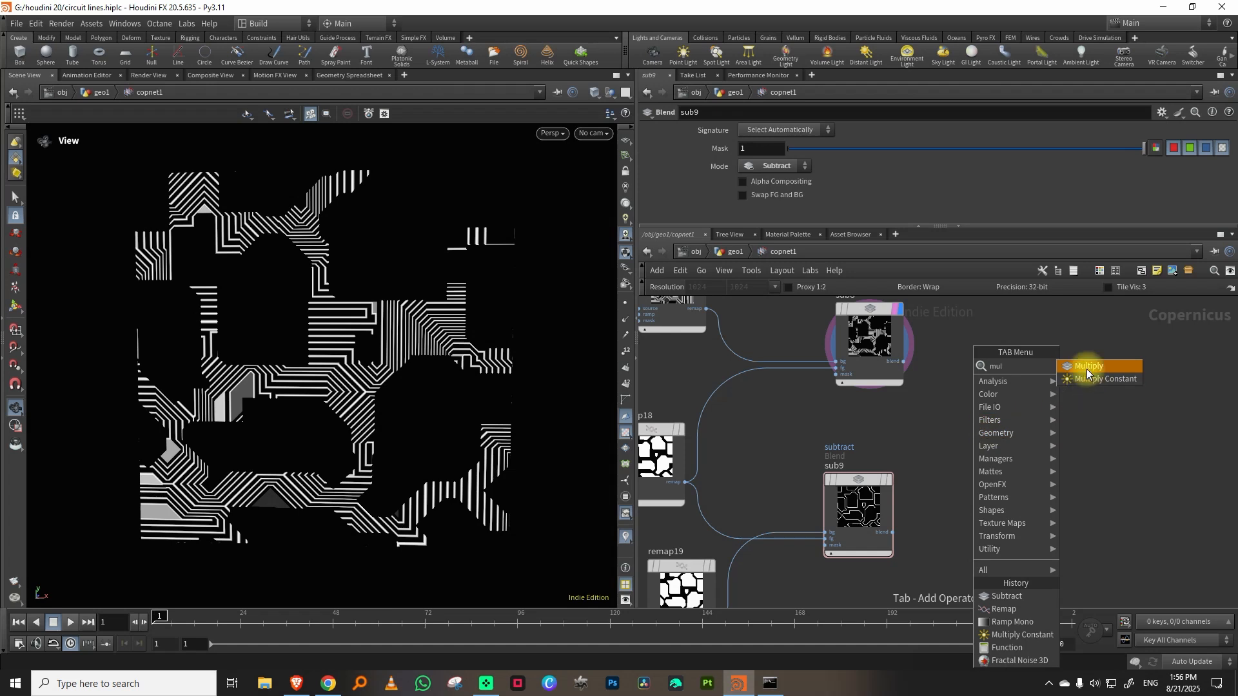
click(1088, 373)
click(1041, 423)
click(904, 362)
click(1025, 490)
click(895, 533)
click(1024, 495)
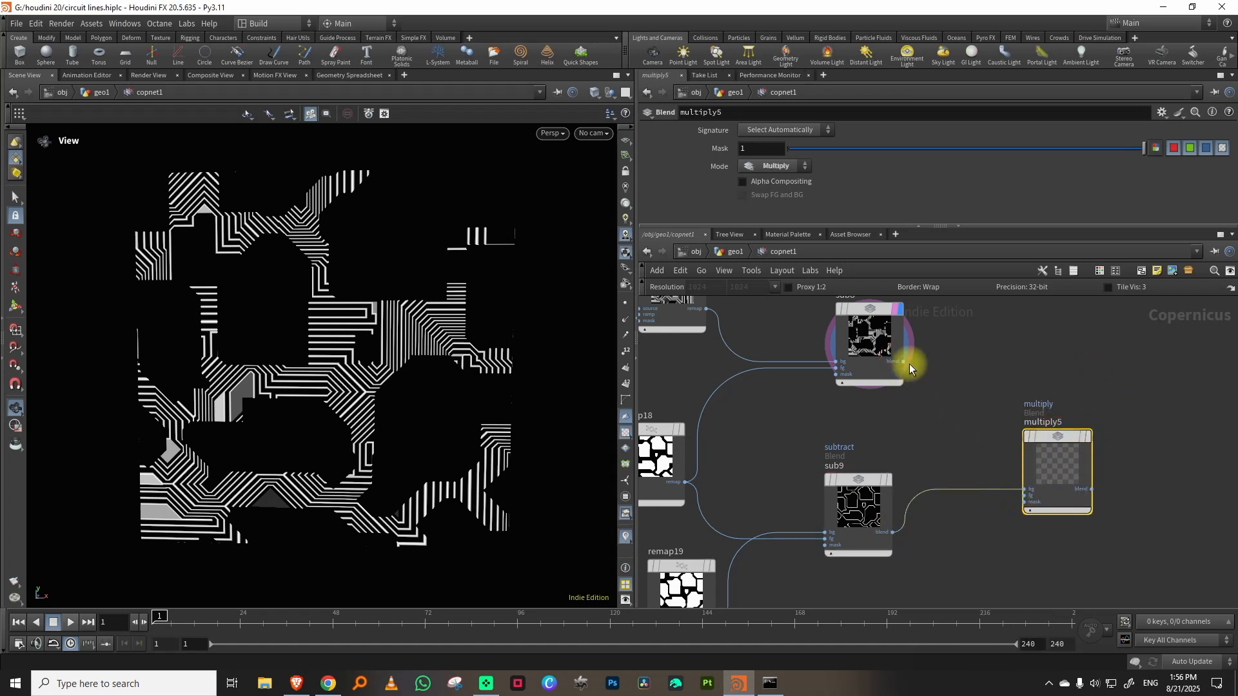
click(1092, 439)
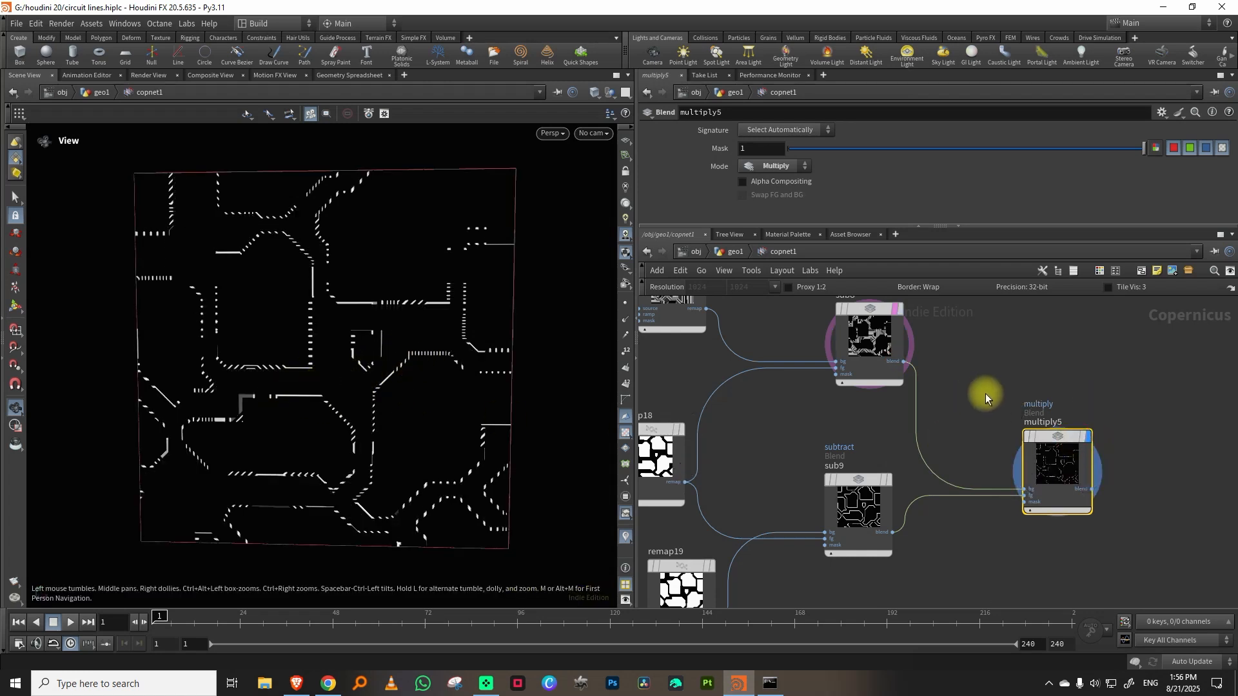
Step: Add a Dilate Erode node after the Multiply blend, connect it, and display the result
middle_drag(1049, 377, 917, 373)
scroll(1014, 421, up, 2)
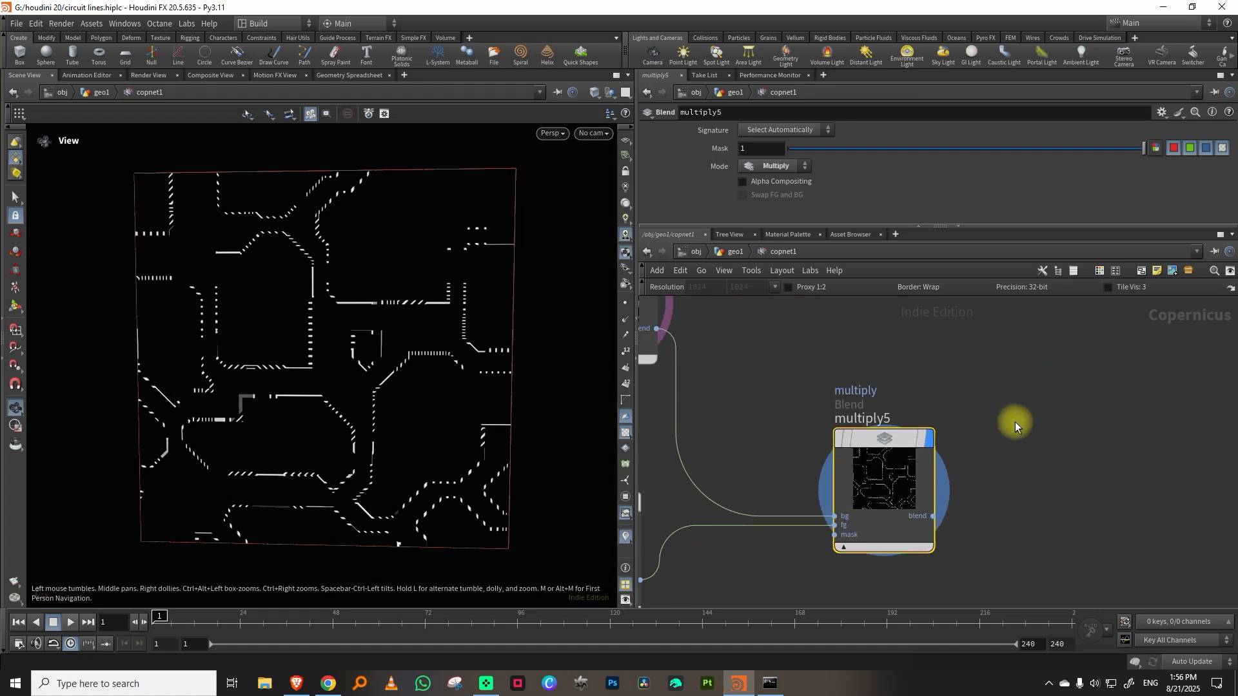
middle_drag(1011, 455, 993, 423)
key(Tab)
text(dil)
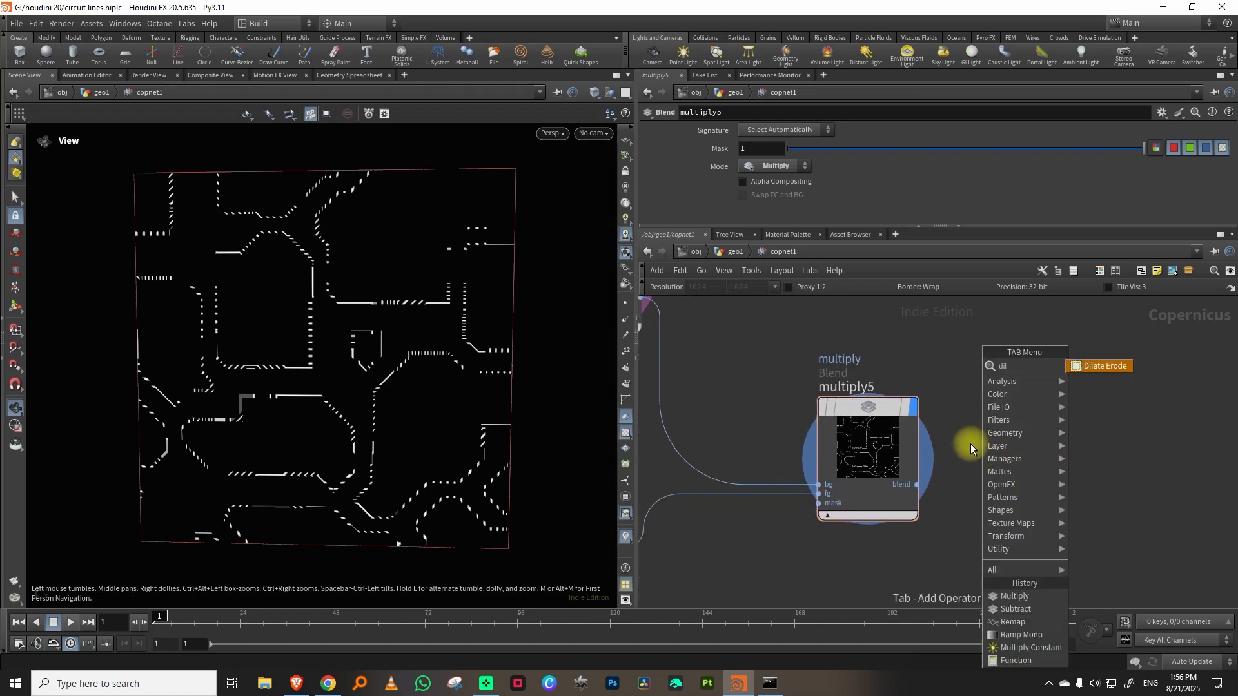
click(1099, 376)
click(1037, 442)
drag(917, 485, 988, 519)
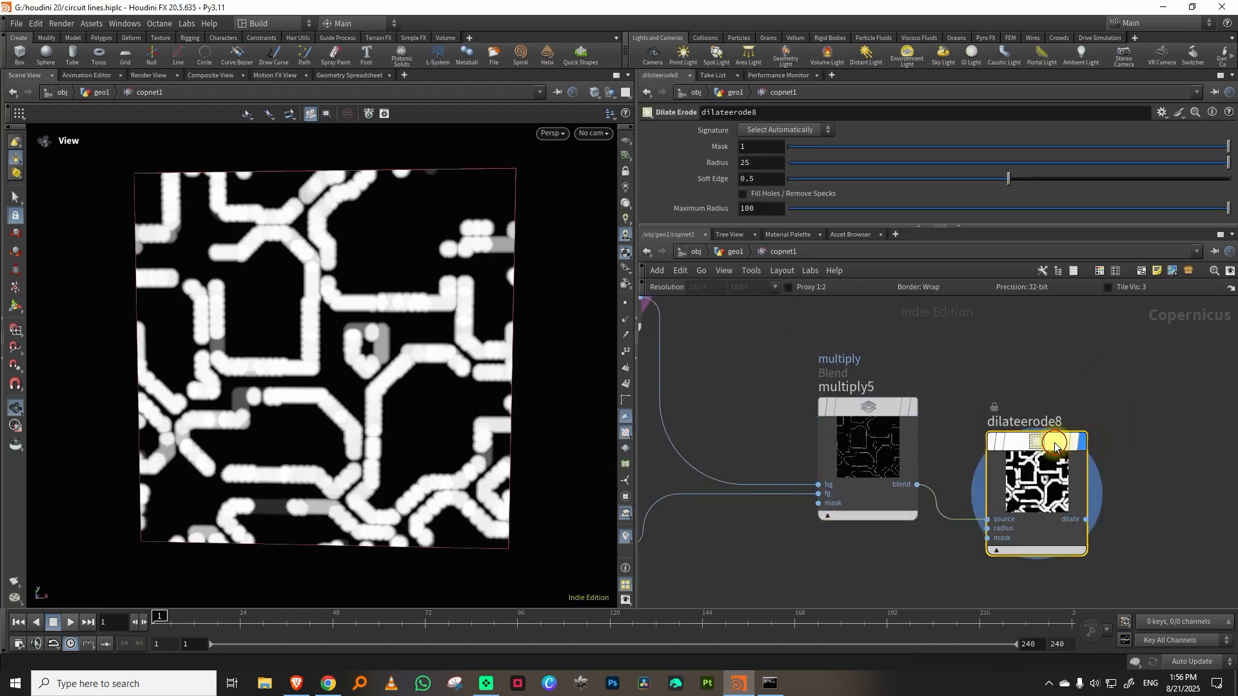
Step: Set the Dilate Erode node's Radius to 4.03 and lower its Soft Edge to sharpen the dots
drag(1015, 176, 836, 184)
drag(1178, 155, 1046, 167)
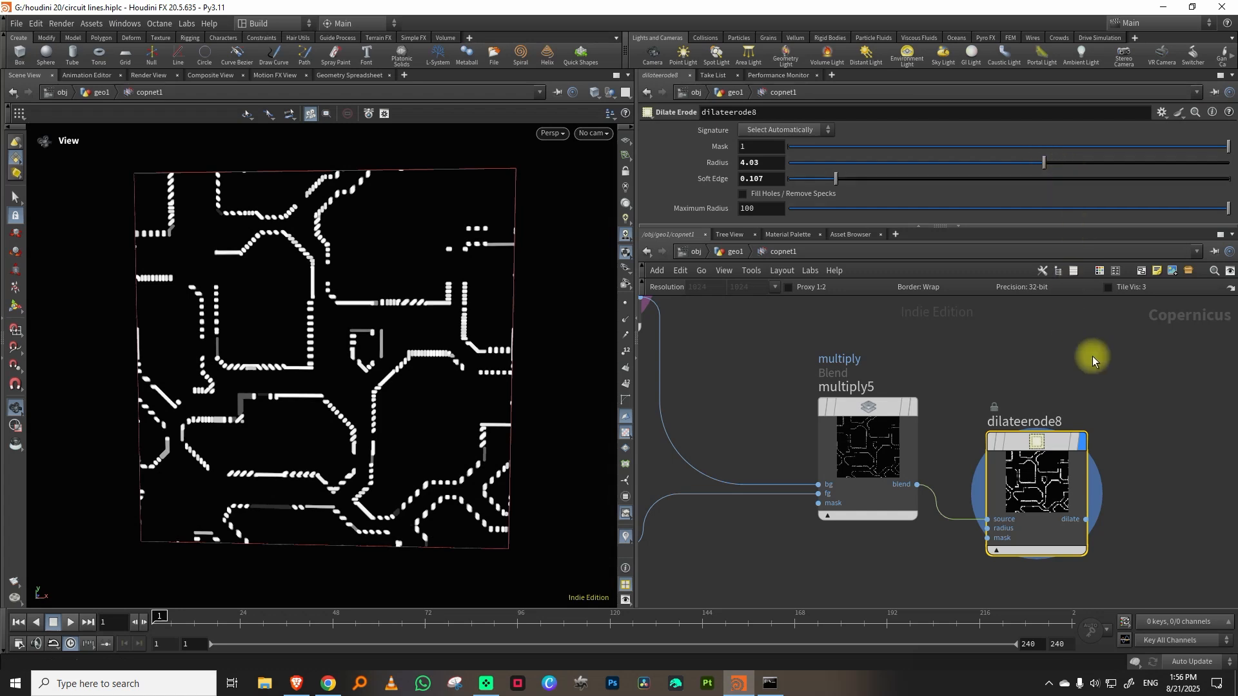
mouse_move(1065, 359)
middle_down()
mouse_move(1099, 347)
mouse_move(1147, 369)
middle_up()
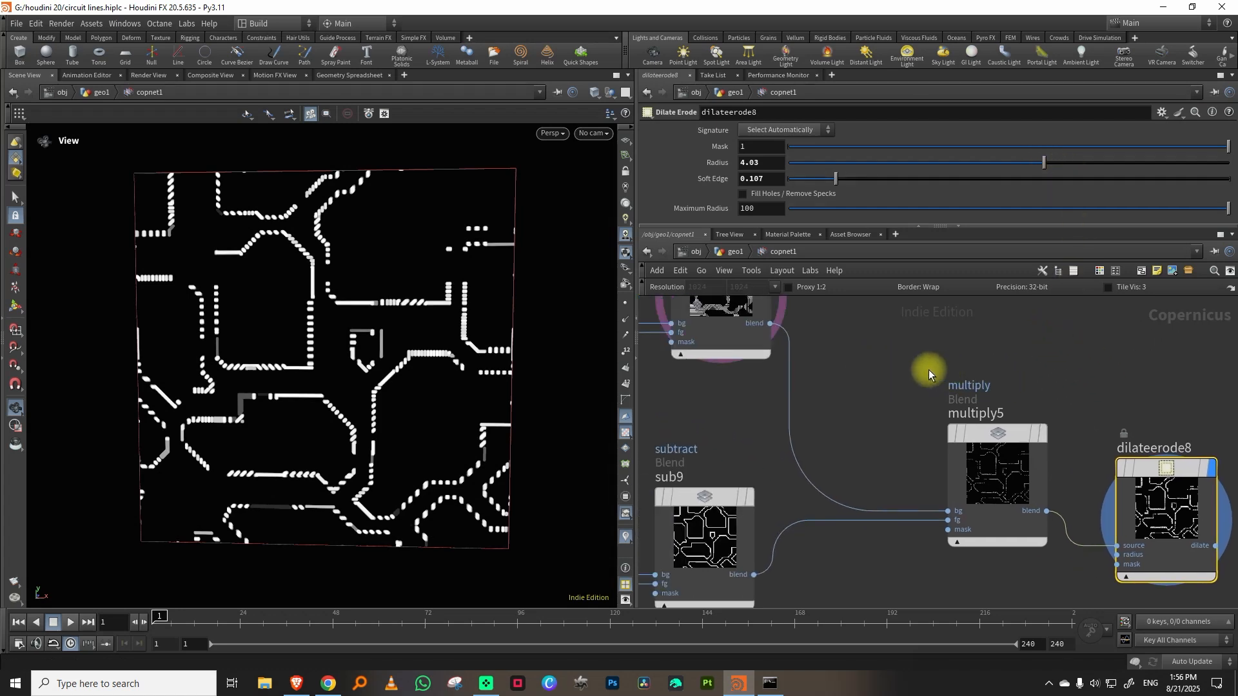
middle_drag(922, 369, 866, 388)
middle_drag(1015, 401, 992, 399)
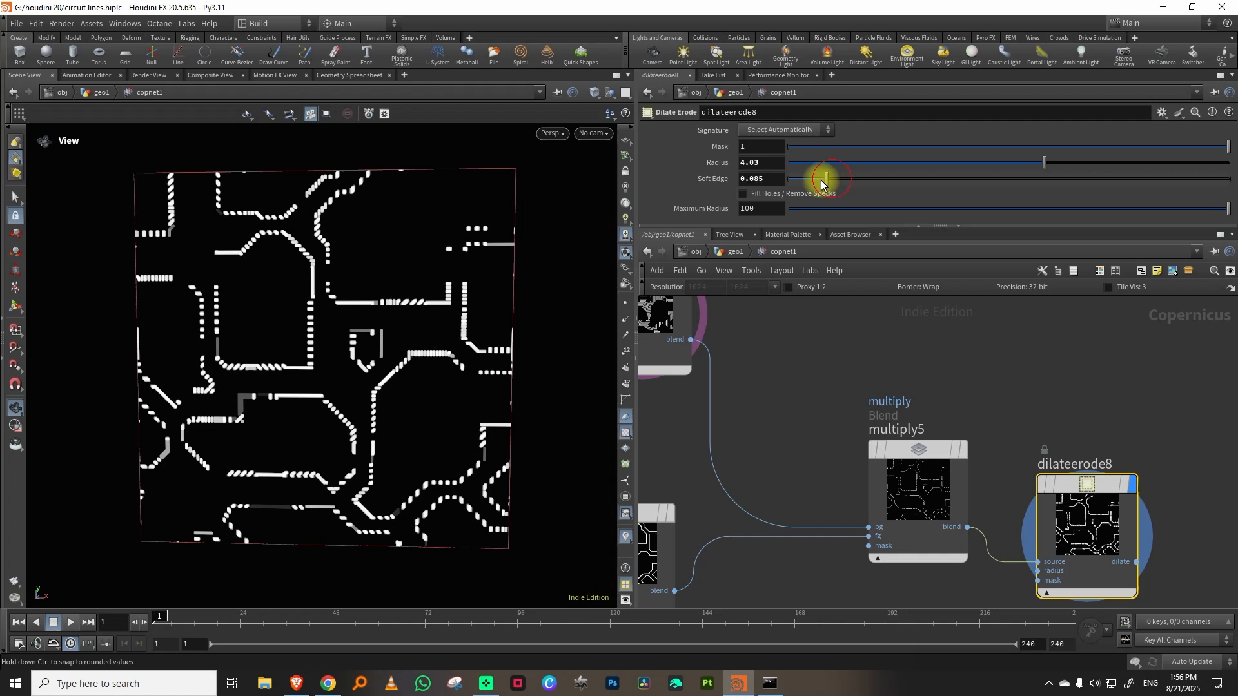
drag(828, 187, 847, 186)
Step: Add a Blur node fed by the Dilate Erode output and display the blurred dots
middle_drag(1188, 390, 1031, 365)
key(Tab)
text(blu)
click(1157, 364)
click(1130, 420)
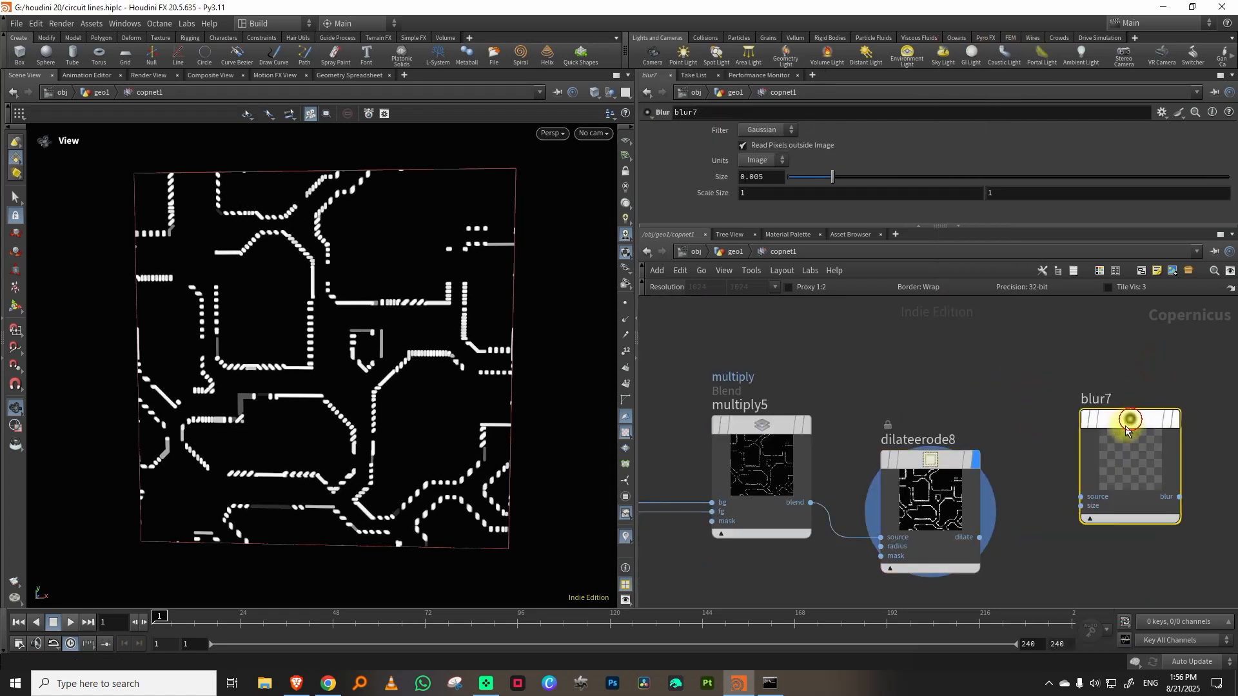
drag(980, 537, 1081, 497)
click(1175, 420)
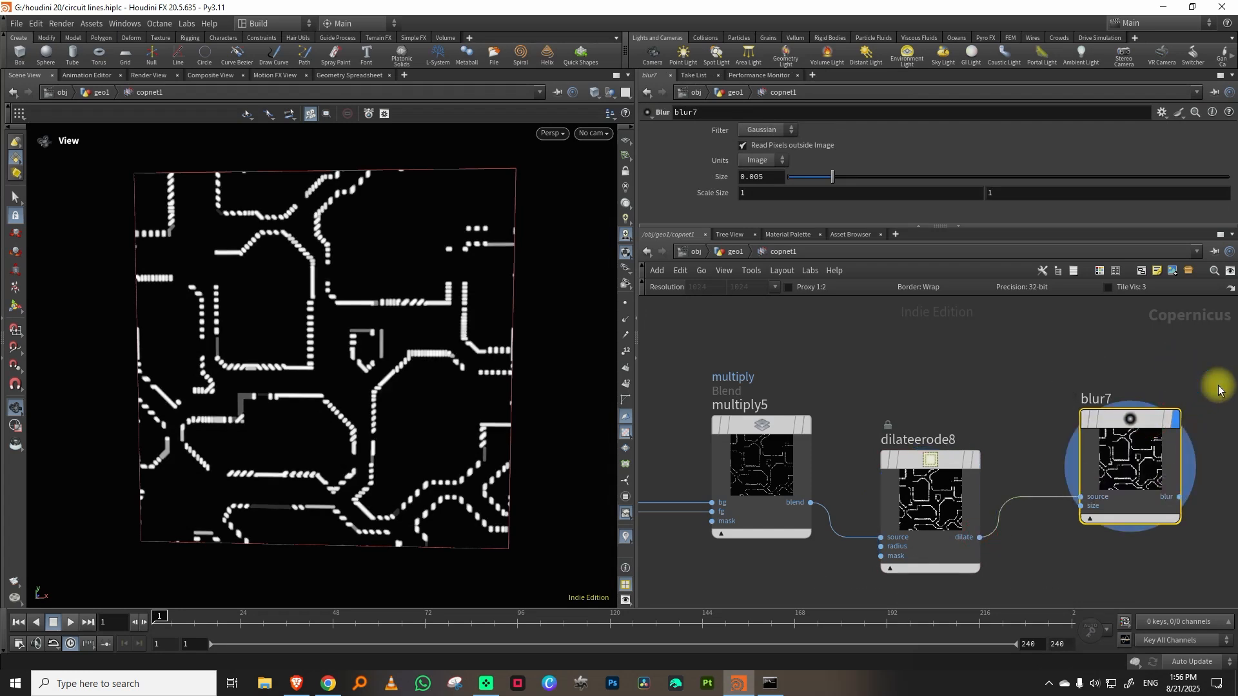
Step: Add a Remap node after the Blur with Input Min 0.272 and Input Max 0.334, and display the sharpened dots
middle_drag(1219, 389, 1031, 408)
key(Tab)
text(rem)
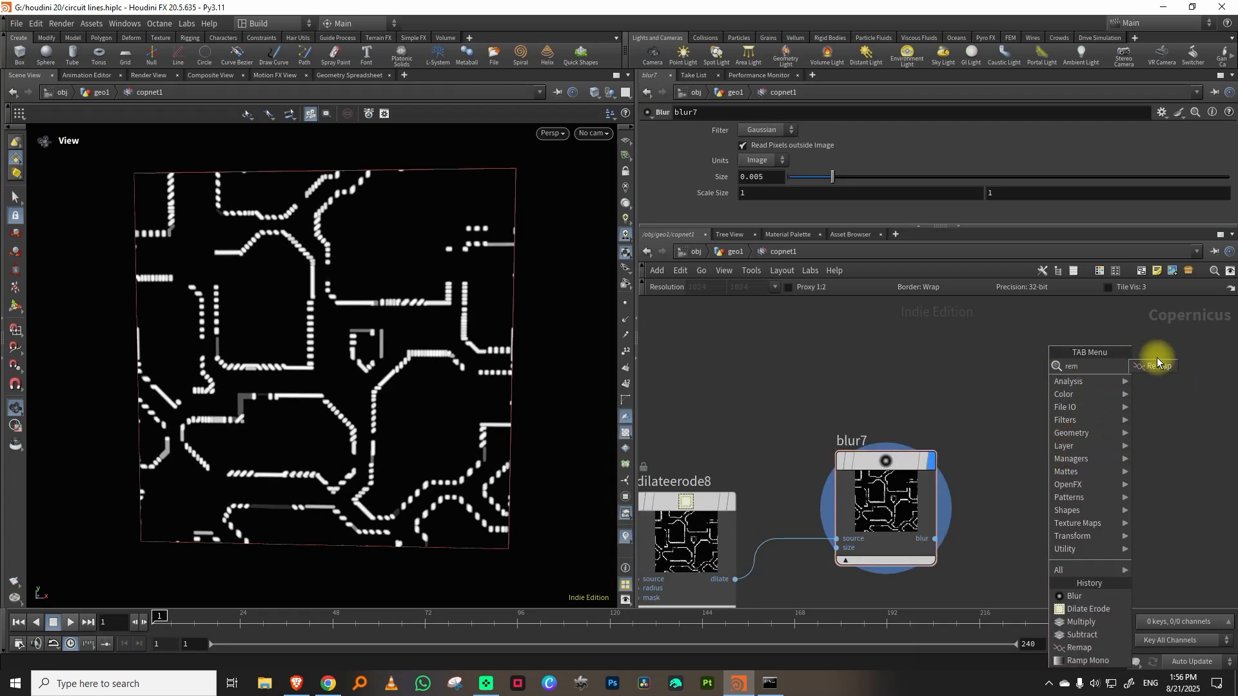
click(1158, 365)
click(1122, 409)
drag(965, 156, 843, 146)
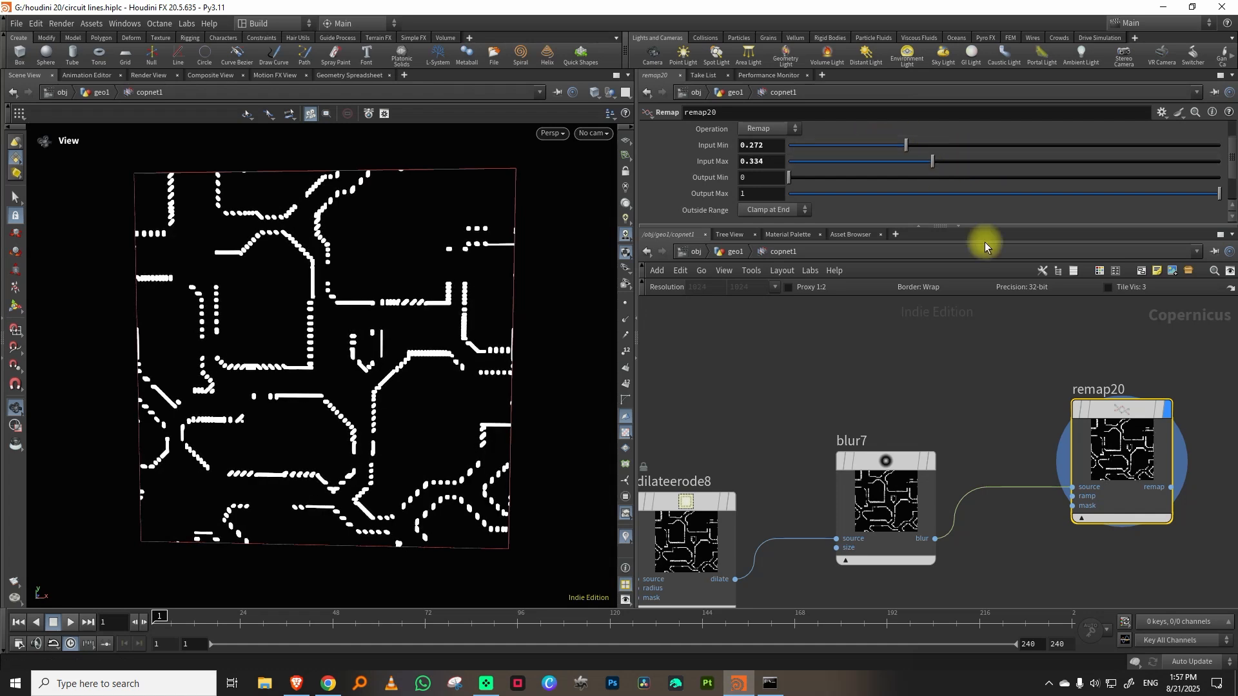
Step: Add a Blend node in Maximum mode beyond the last Remap
middle_drag(1030, 343, 926, 463)
scroll(932, 444, down, 3)
middle_drag(941, 414, 977, 415)
scroll(948, 414, down, 3)
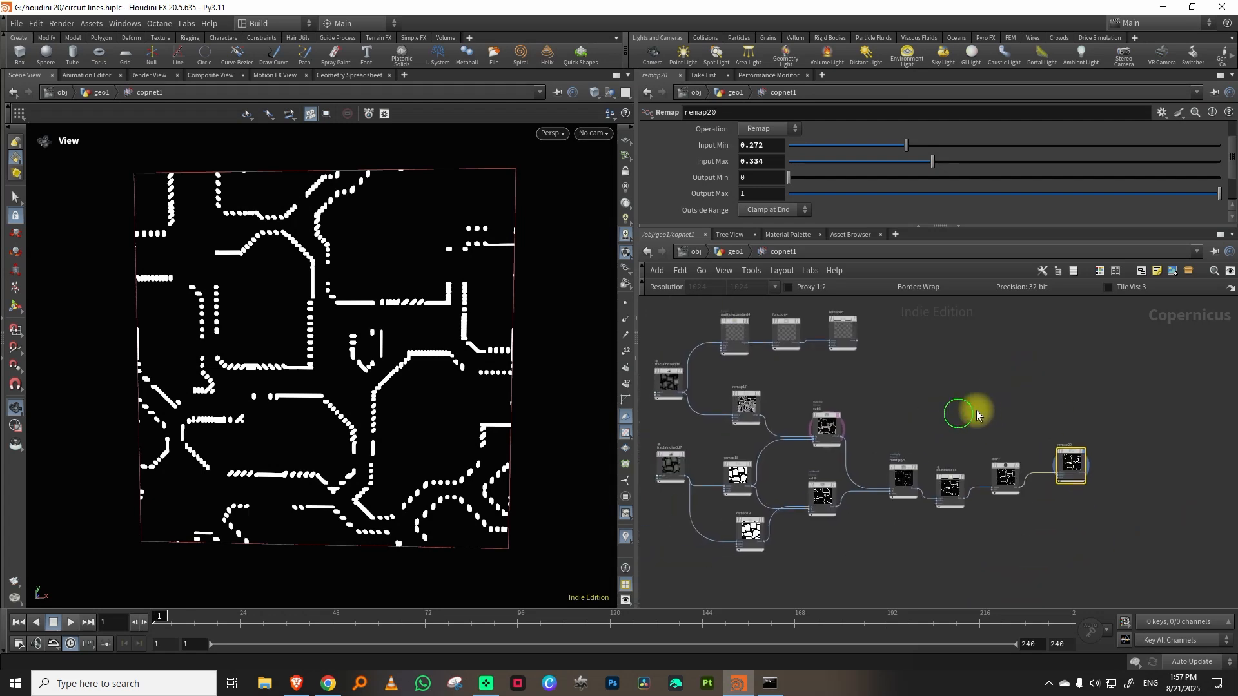
scroll(917, 425, up, 5)
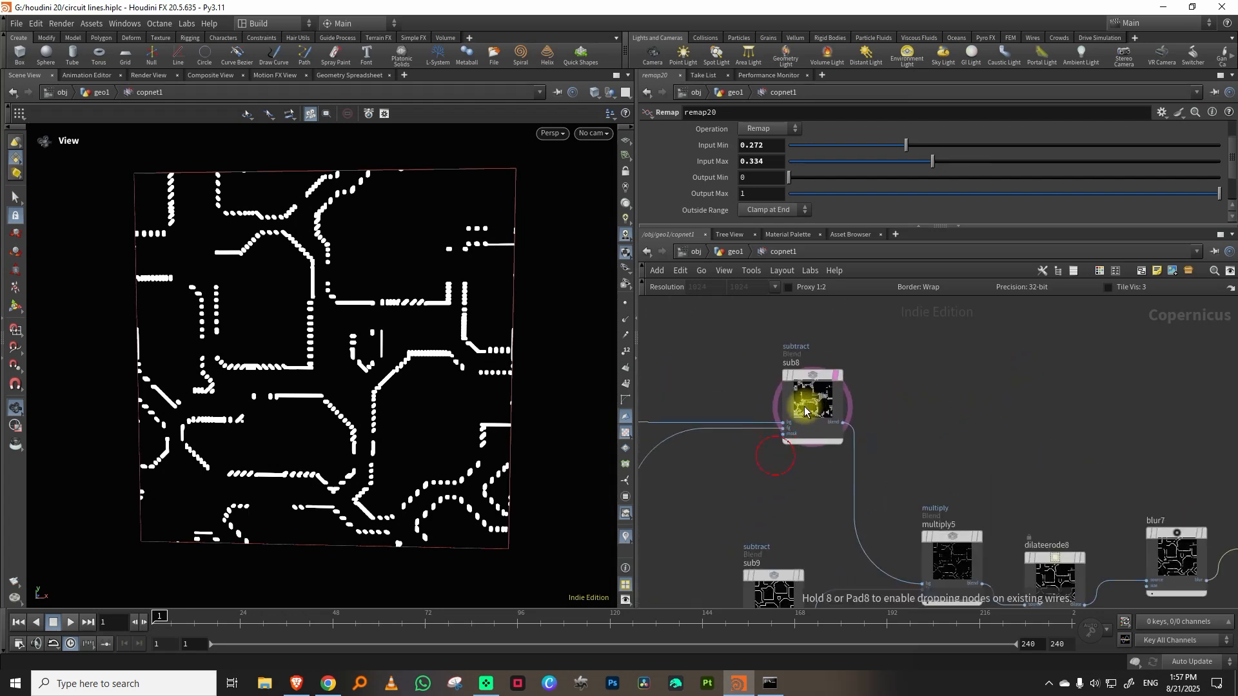
middle_drag(947, 385, 916, 392)
key(Tab)
text(blend)
key(Return)
middle_drag(1090, 360, 1028, 374)
click(1082, 416)
Step: Connect the line-pattern Subtract to the Maximum node's background and the dot Remap to its foreground, and display the combined pattern
middle_drag(681, 413, 948, 385)
click(718, 392)
middle_drag(1150, 393, 851, 360)
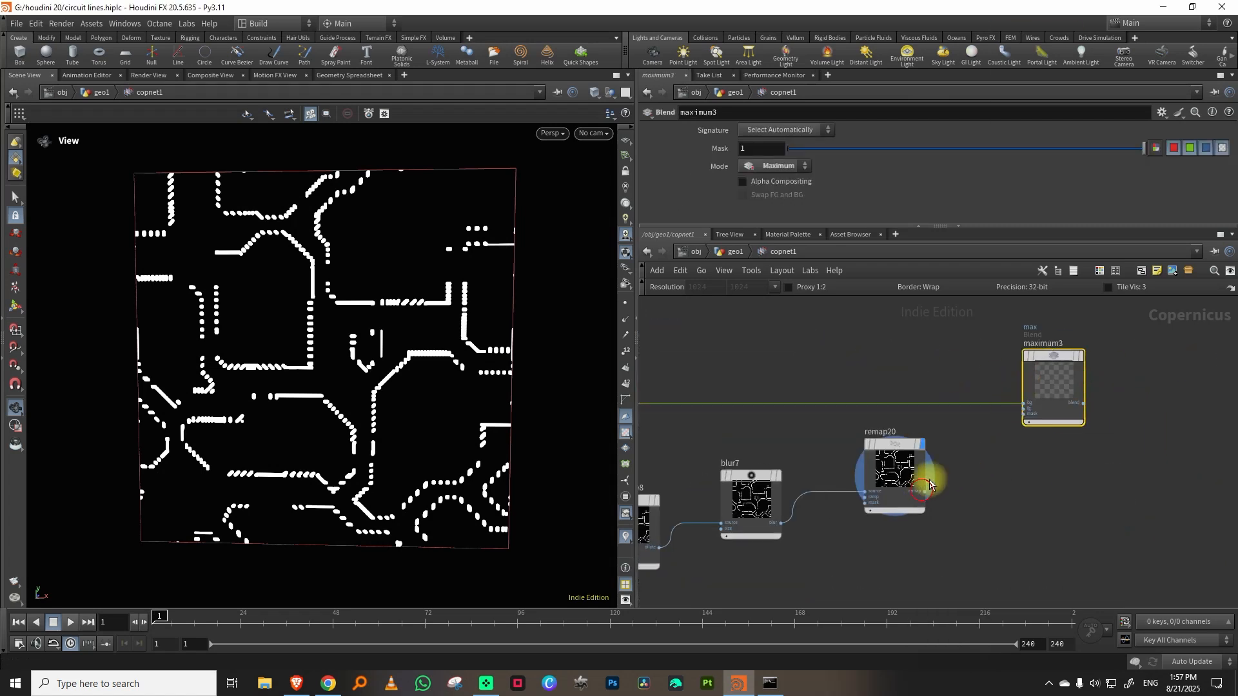
click(926, 491)
click(1008, 410)
click(1081, 356)
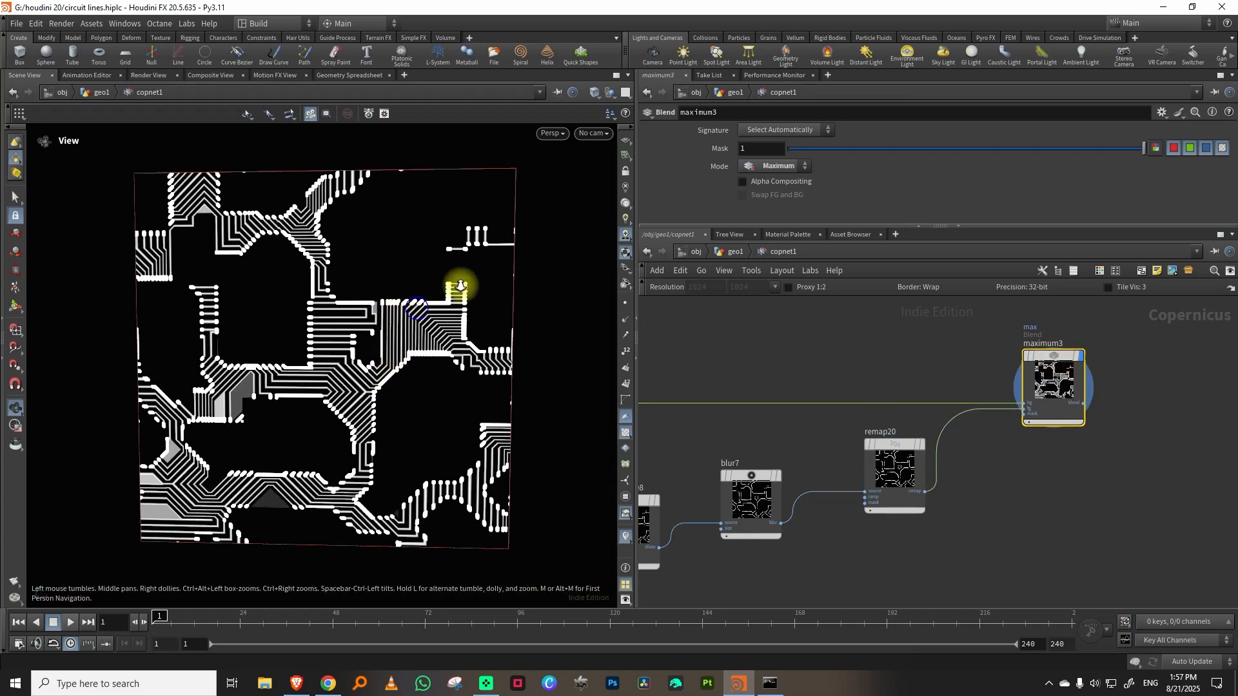
scroll(460, 285, up, 2)
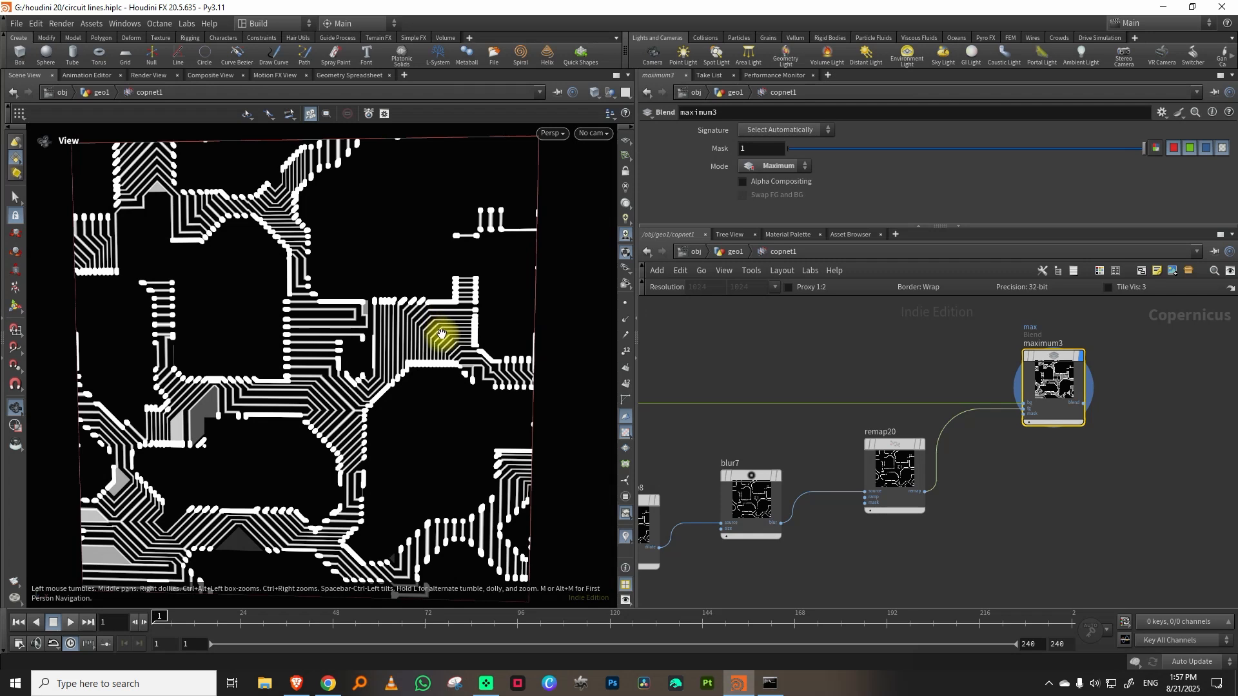
Step: Duplicate the Dilate Erode, Blur and Remap dot chain below the original, fed by the same Multiply node
middle_drag(976, 525, 1092, 421)
click(768, 448)
middle_drag(810, 509, 859, 477)
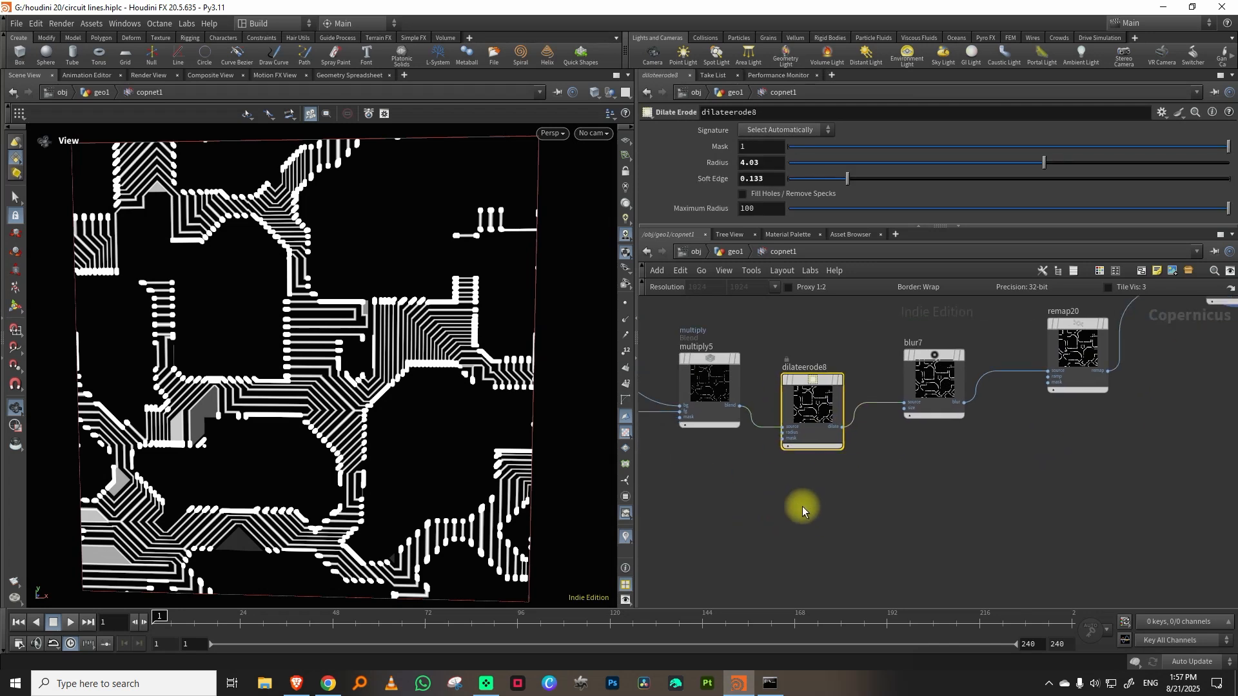
drag(807, 493, 1119, 357)
middle_drag(1049, 467, 1034, 429)
key(ctrl+c)
key(ctrl+v)
click(1140, 469)
Step: Set the duplicated Dilate Erode's Soft Edge to 0 and Radius to 1.39, and display the duplicated Remap
click(861, 520)
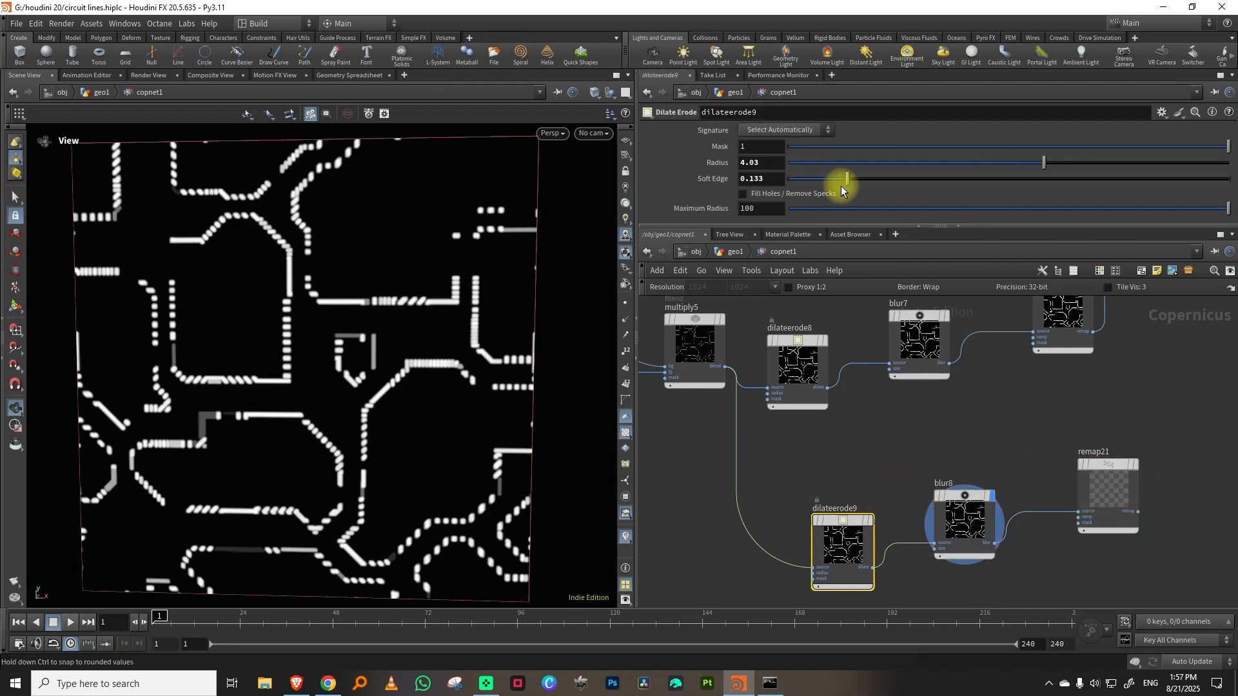
drag(839, 182, 756, 192)
drag(1066, 156, 1022, 163)
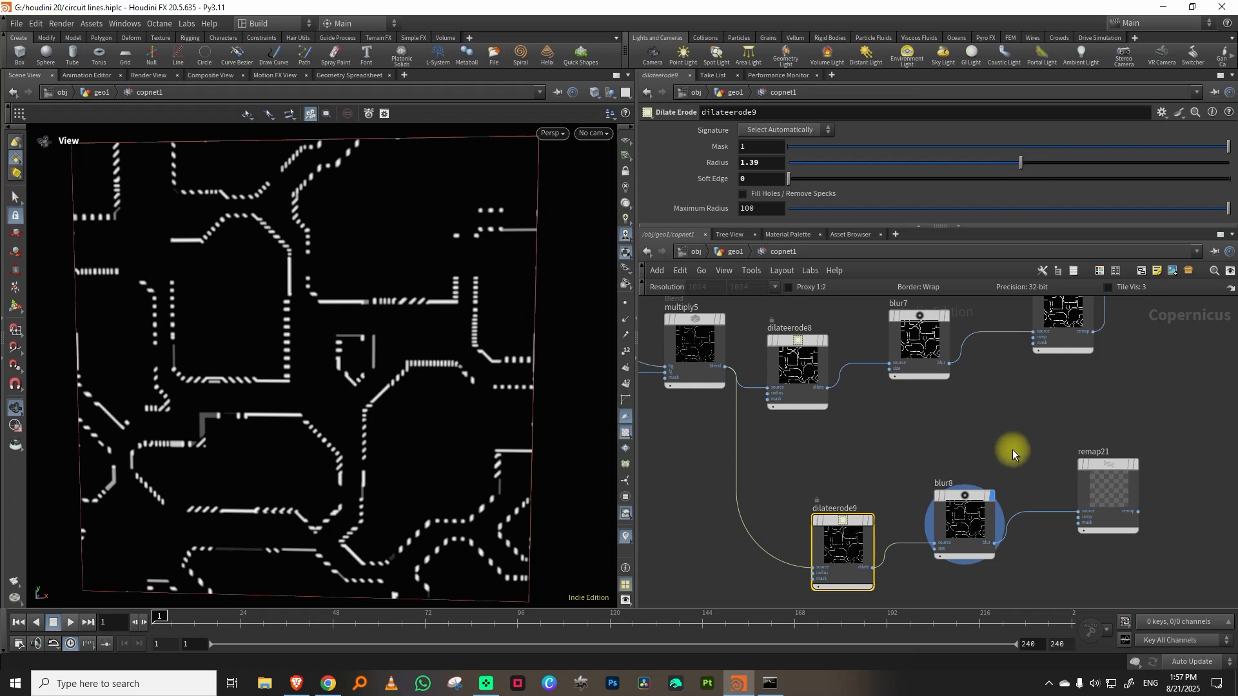
click(1109, 490)
Step: Add a Subtract node beyond the Maximum node and feed its background from the Maximum output
middle_drag(1178, 391, 981, 449)
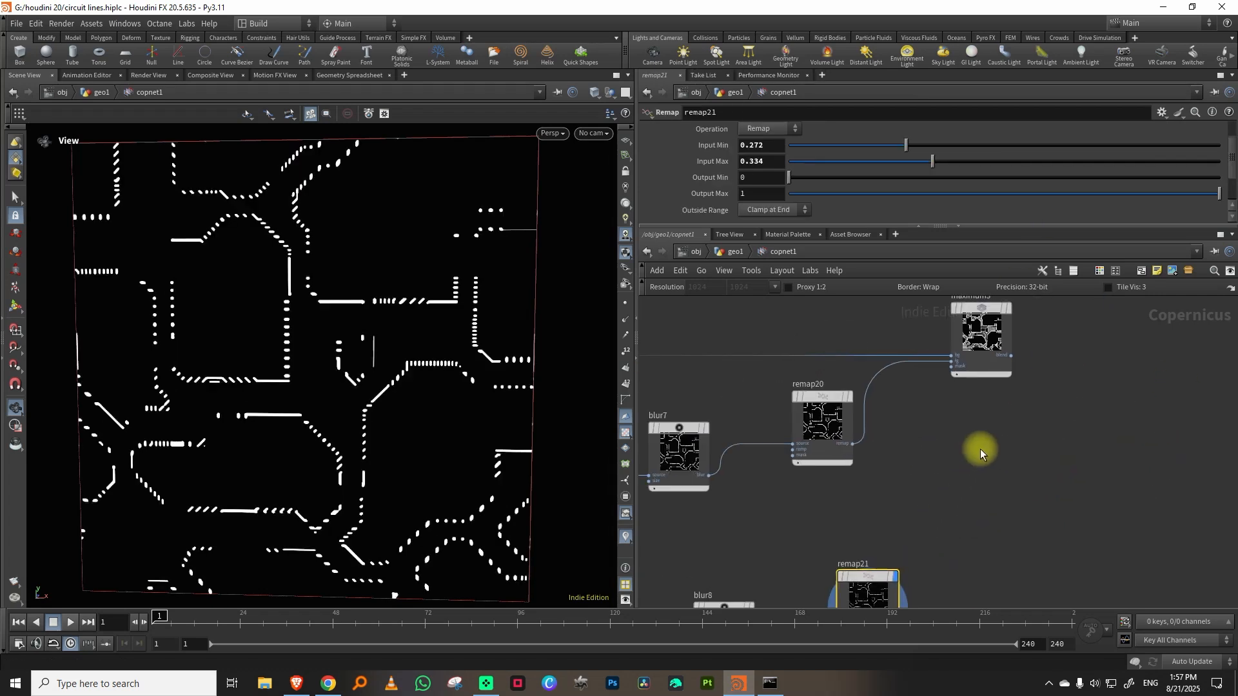
key(Tab)
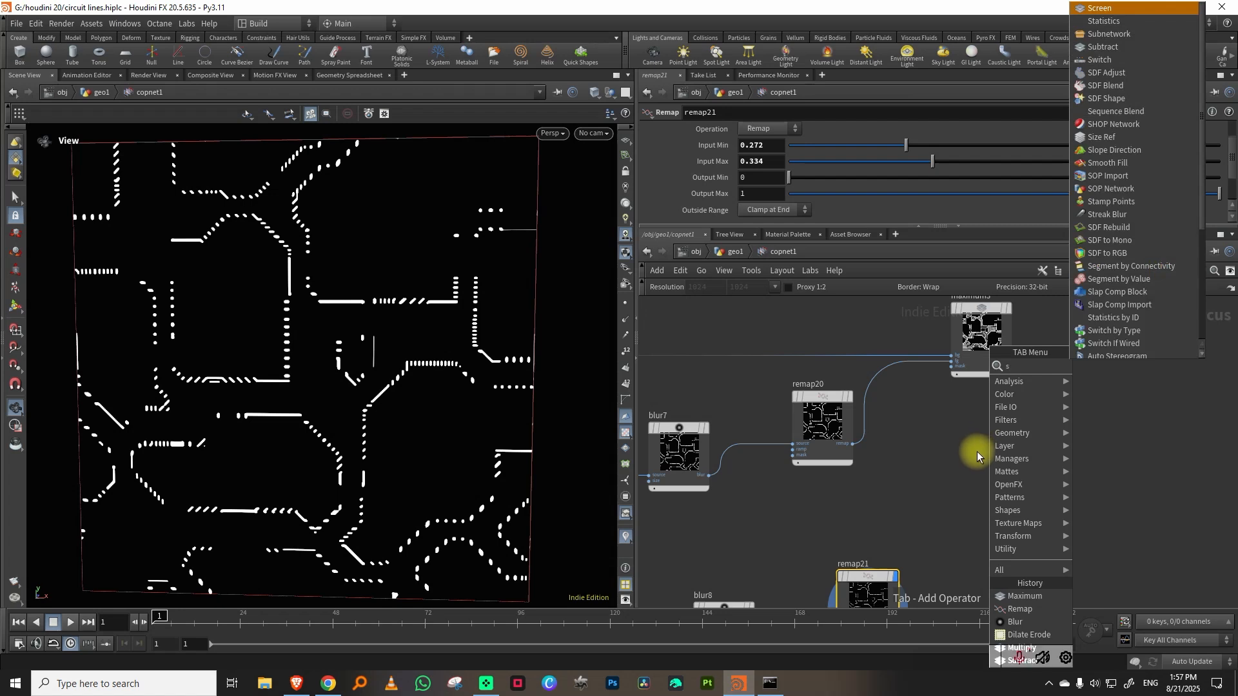
text(ub)
double_click(1108, 377)
click(1011, 356)
click(1067, 421)
click(1012, 356)
click(1075, 424)
Step: Connect the duplicated dot Remap to the new Subtract's foreground and display the hollow pads
middle_drag(976, 498, 969, 417)
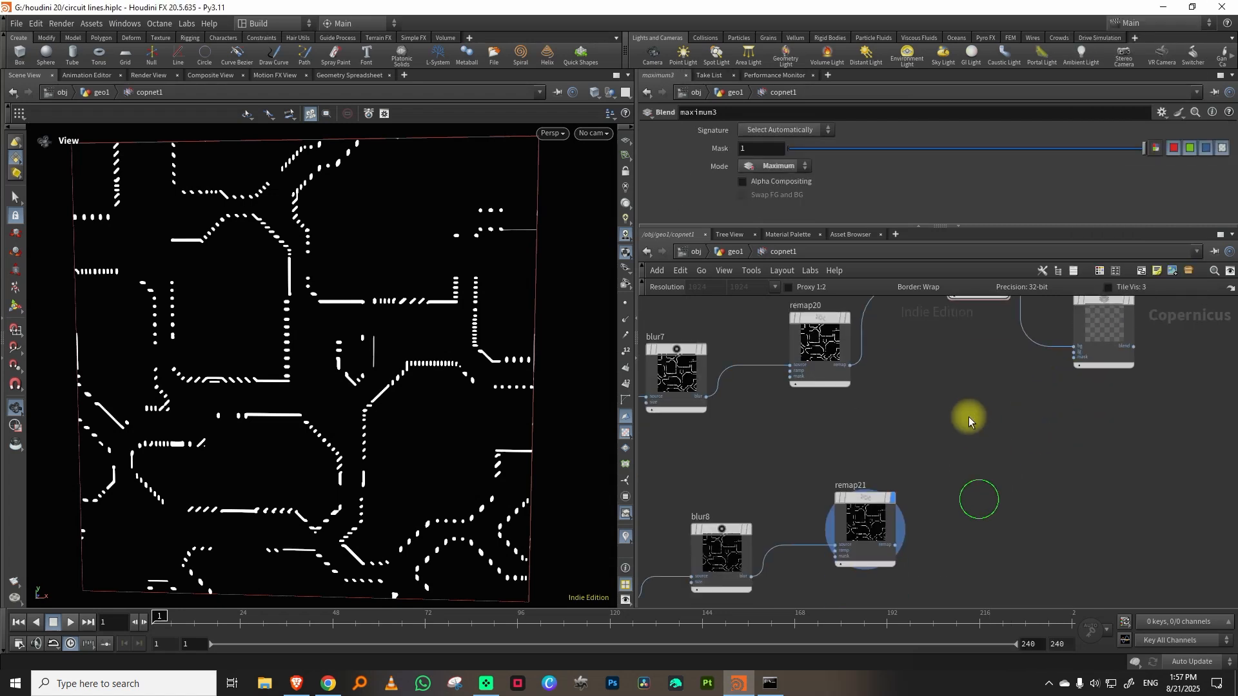
click(895, 545)
click(1074, 353)
middle_drag(1073, 353, 985, 460)
click(1044, 406)
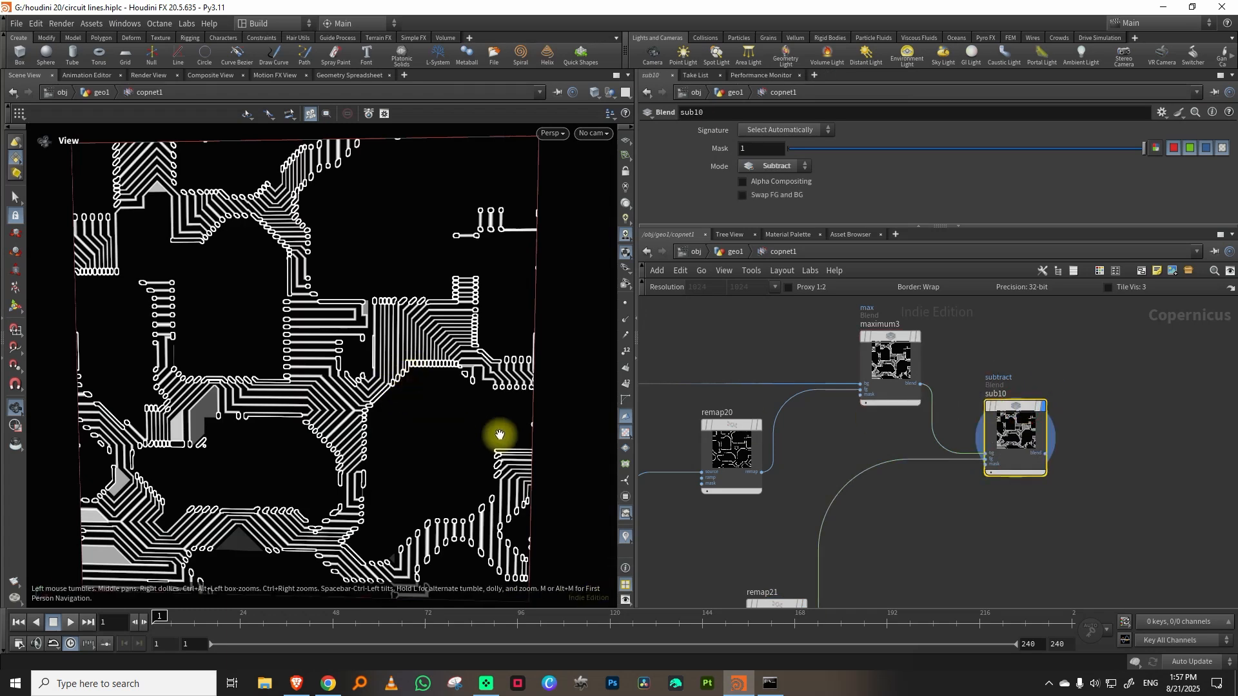
Step: Raise the Input Max of the Remap that generates the repeating line pattern to space the lines wider
middle_drag(943, 545, 1055, 465)
scroll(1032, 468, down, 3)
middle_drag(703, 419, 945, 527)
scroll(958, 505, up, 3)
click(863, 435)
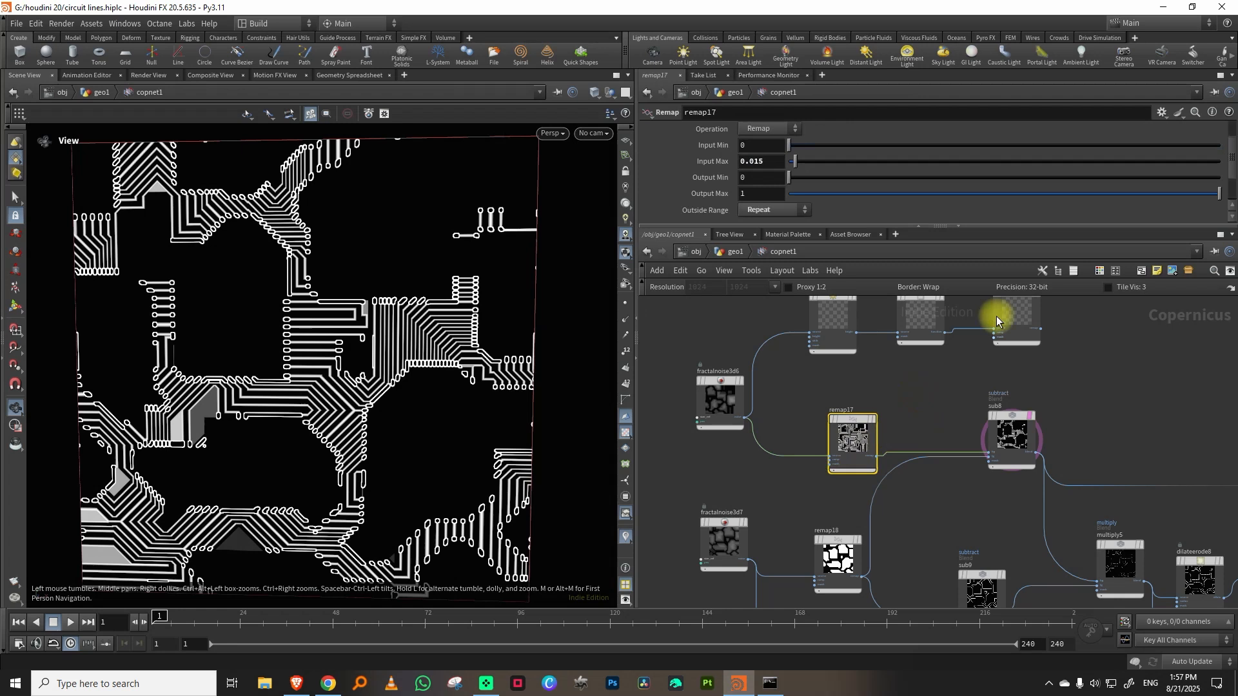
click(811, 163)
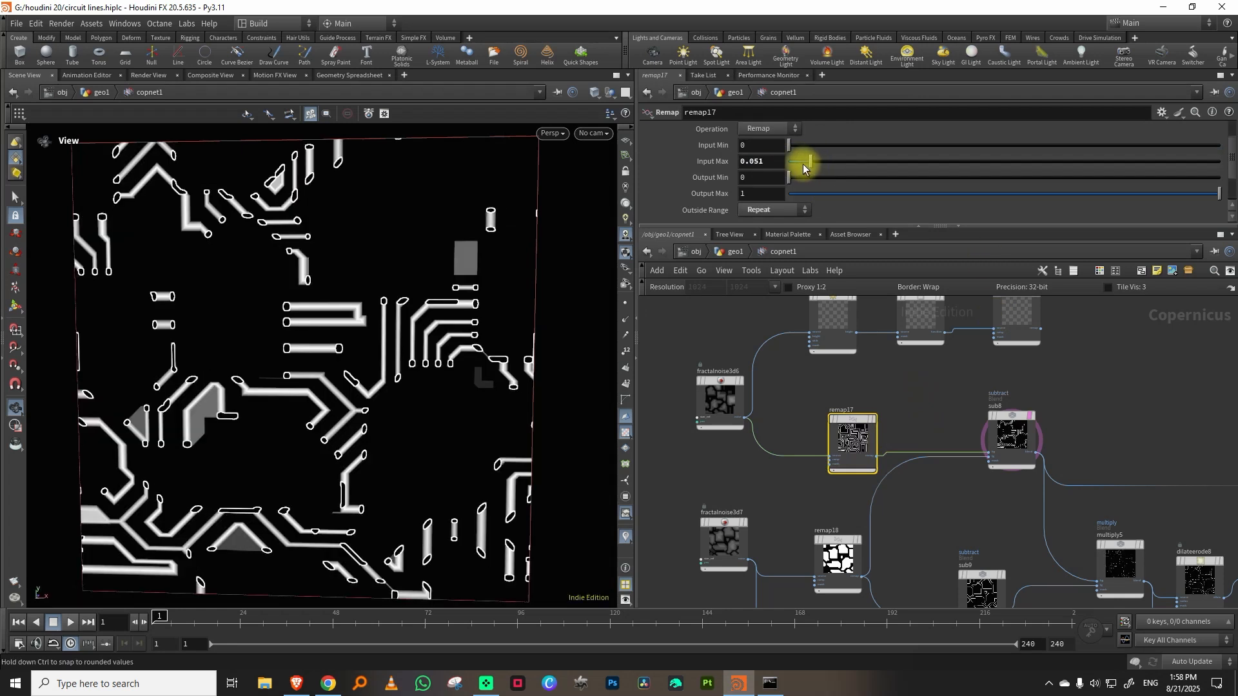
drag(795, 165, 802, 161)
Step: Insert a Remap node between the line-pattern Remap and the masking Subtract
click(863, 399)
scroll(867, 407, up, 2)
key(Tab)
text(re)
click(997, 366)
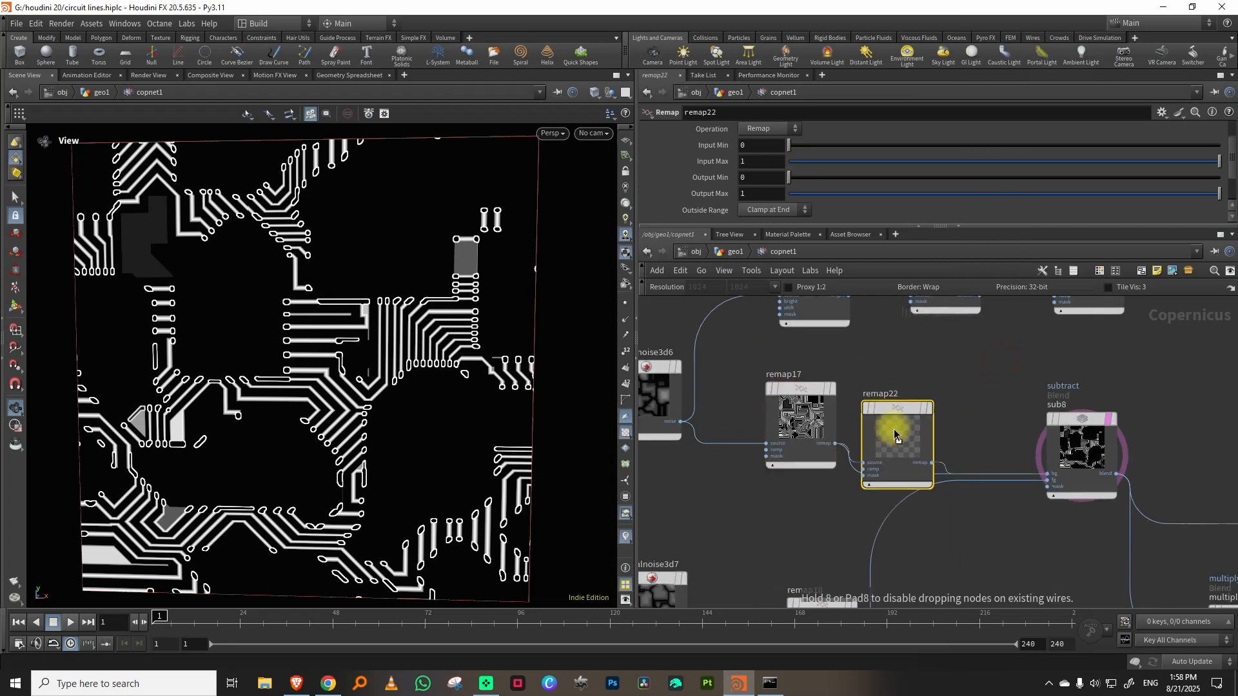
click(921, 424)
Step: Set the inserted Remap's Input Min to 0.501 and Input Max to 0.542 to sharpen the lines
scroll(453, 303, up, 2)
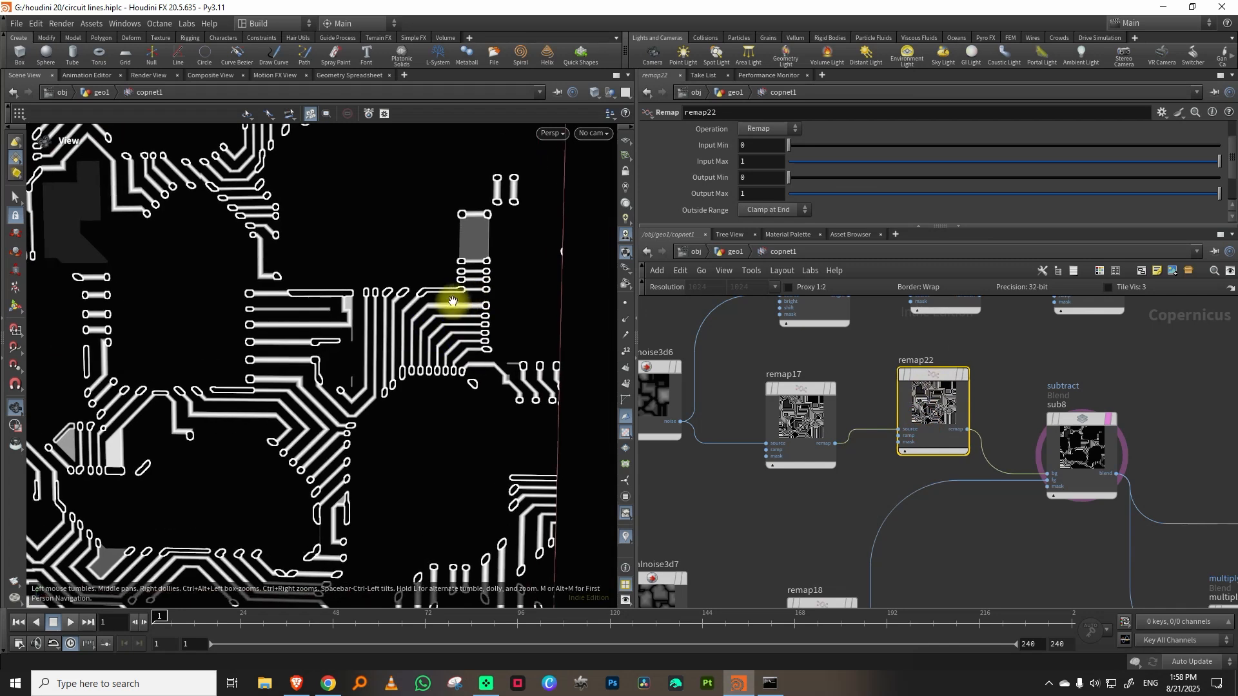
drag(1096, 149, 1148, 158)
mouse_move(1093, 149)
mouse_down()
mouse_move(1105, 153)
mouse_move(1041, 156)
mouse_move(1085, 160)
mouse_up()
scroll(224, 495, down, 4)
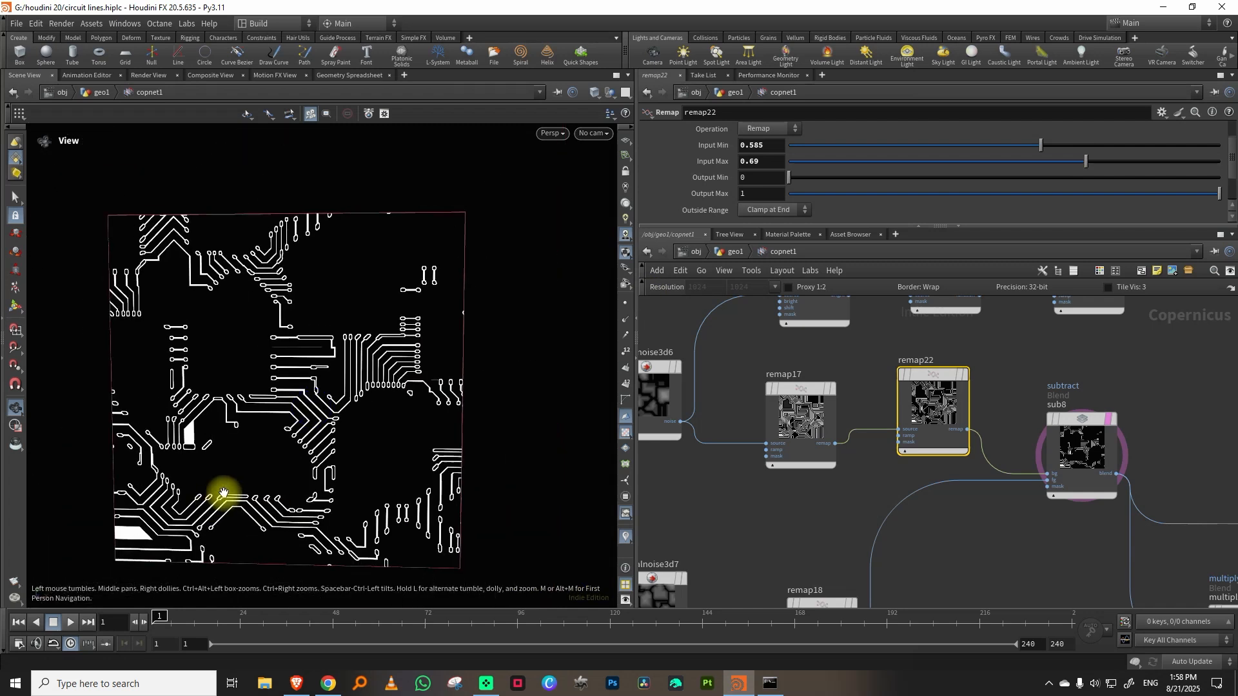
click(894, 345)
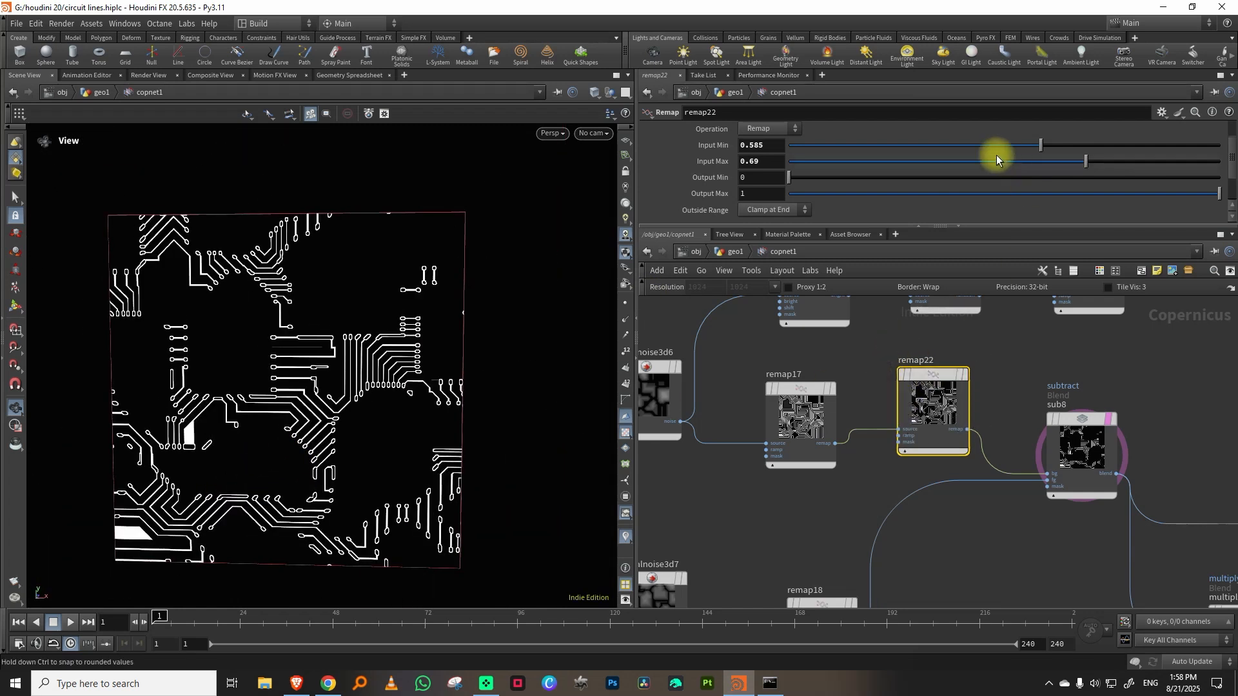
drag(1049, 152, 993, 150)
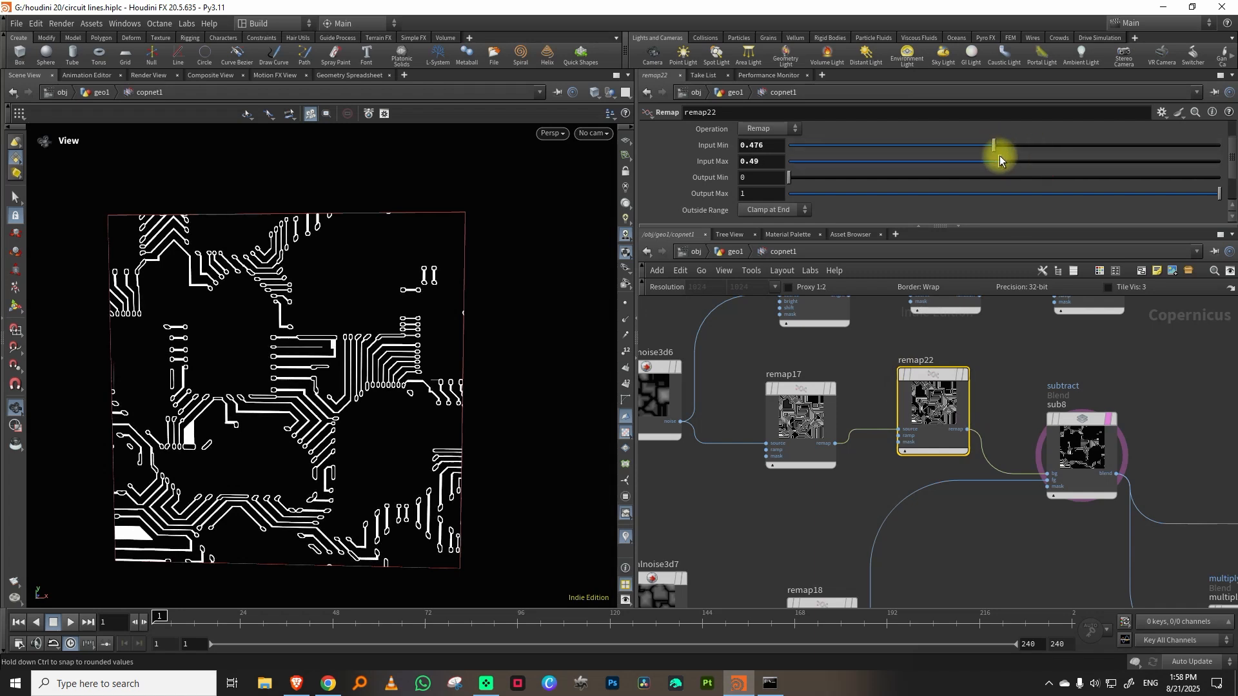
drag(995, 145, 1012, 146)
Step: Lower the line-pattern Remap's Input Max to pack the circuit lines closer together
middle_drag(843, 354, 906, 413)
click(845, 474)
drag(760, 162, 813, 172)
key(BackSpace)
key(Return)
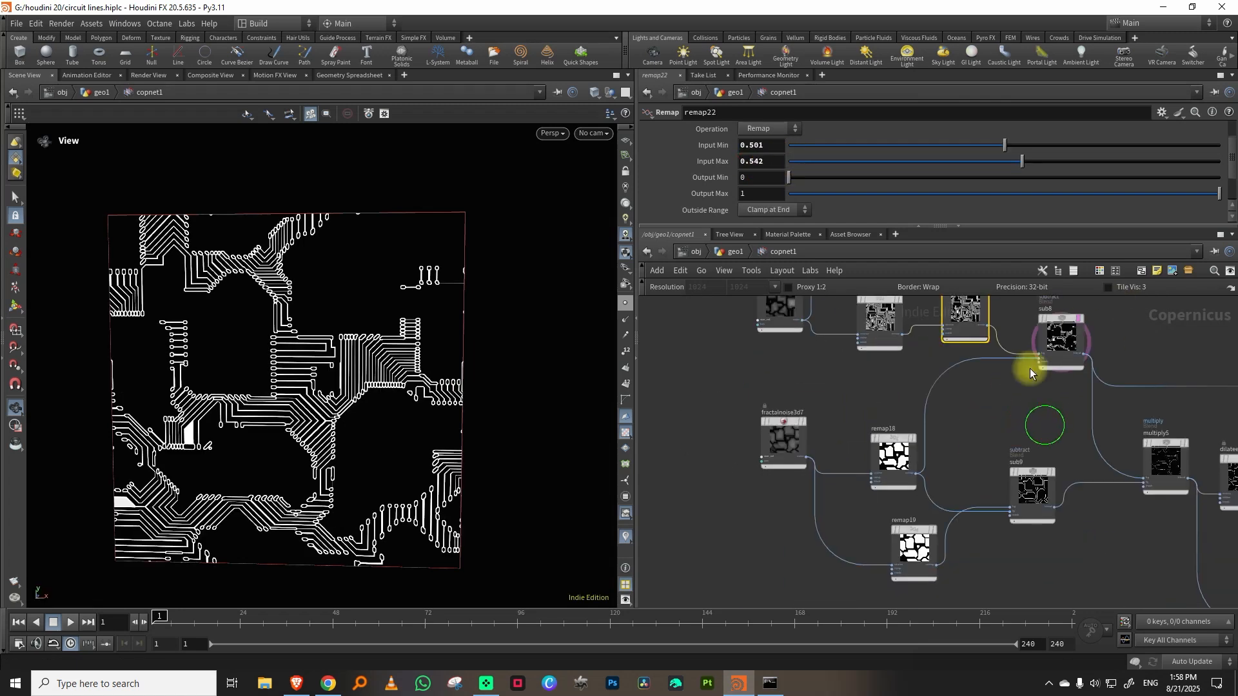
Step: Move the two middle ramp points of the lower mask Remap to higher positions, close together, to shrink the pads
scroll(953, 454, up, 3)
drag(823, 560, 859, 613)
middle_drag(925, 523, 993, 440)
middle_drag(1051, 403, 987, 393)
scroll(987, 392, down, 2)
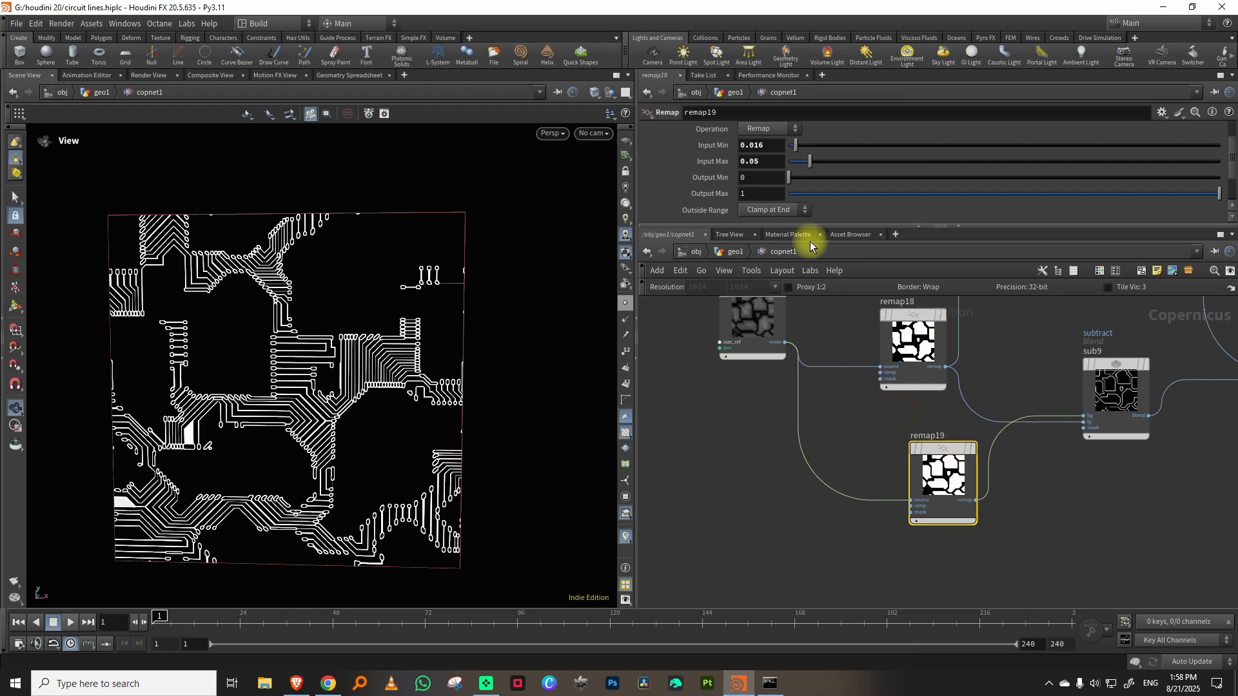
drag(820, 228, 827, 355)
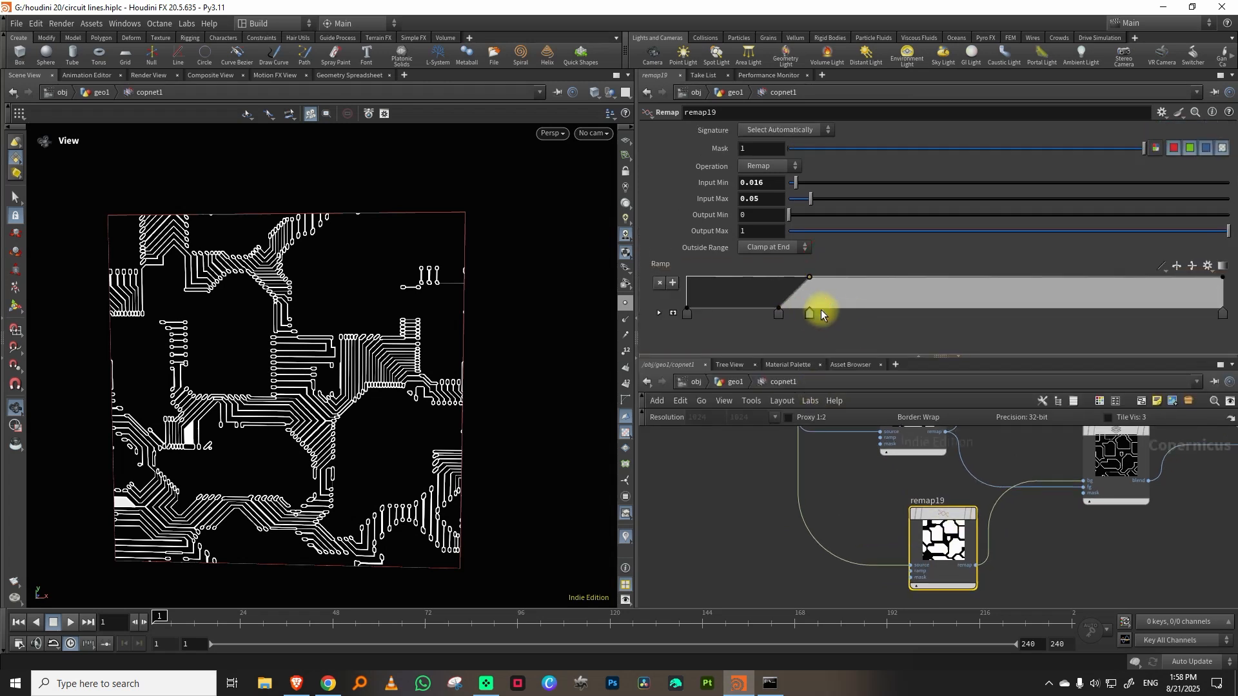
drag(847, 305, 902, 300)
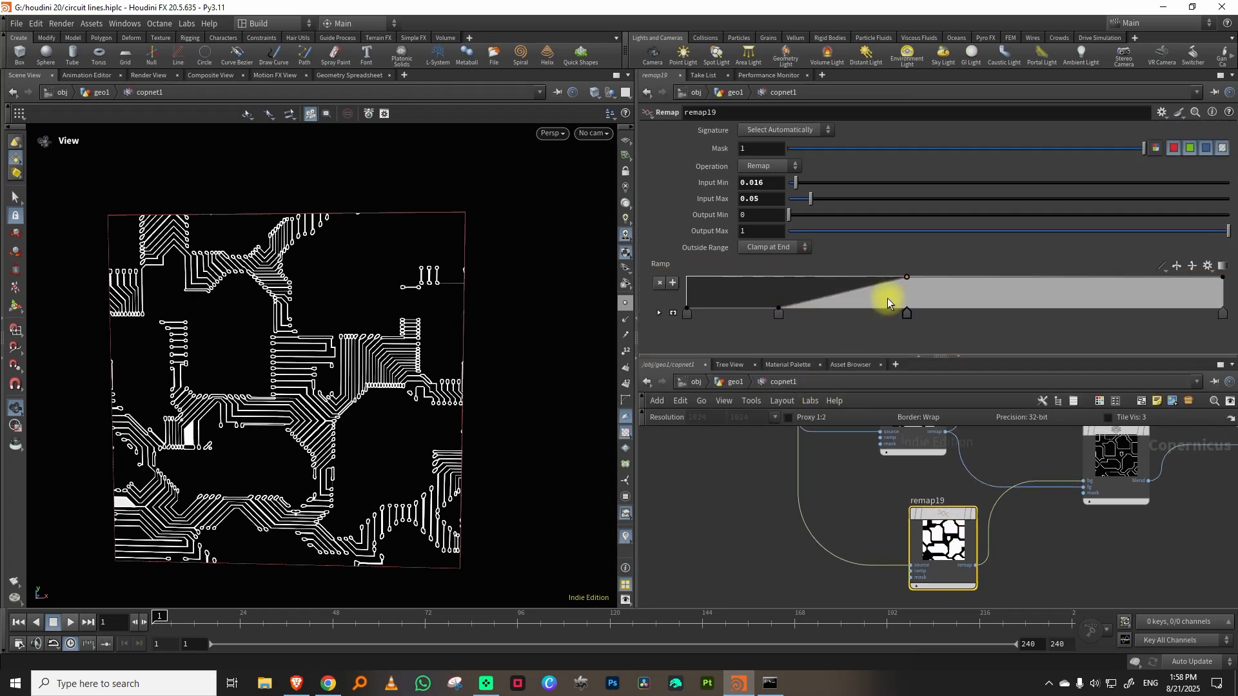
drag(783, 314, 958, 311)
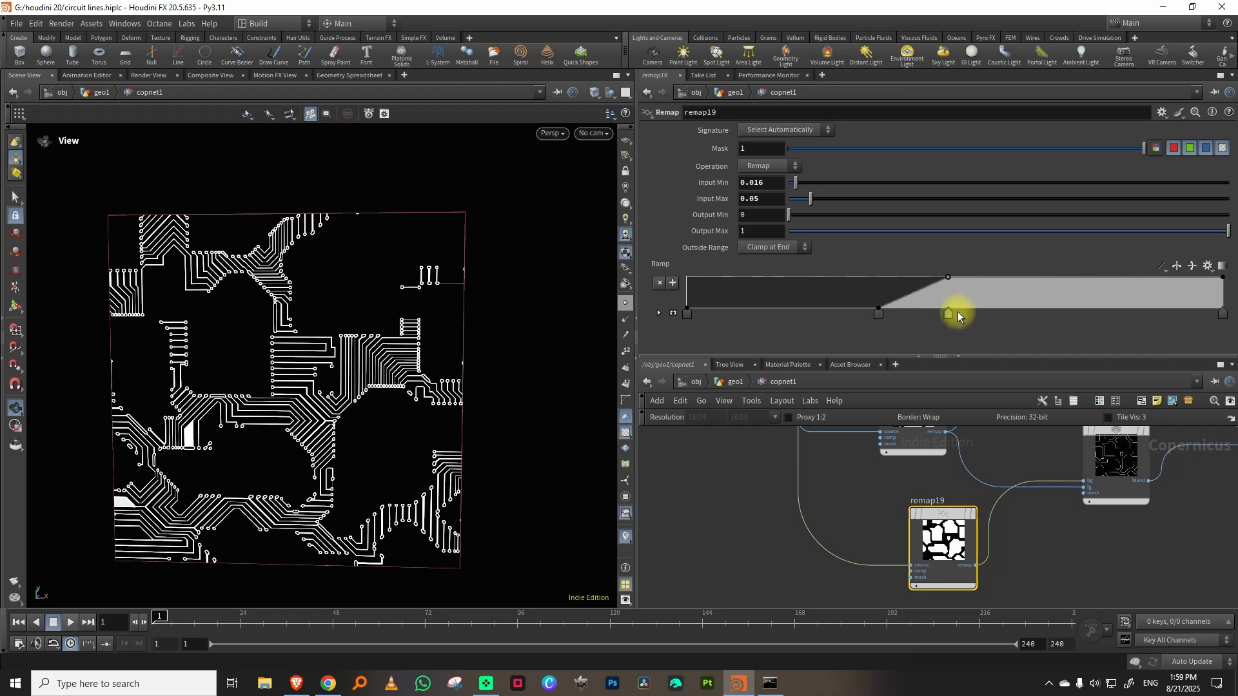
drag(958, 311, 934, 312)
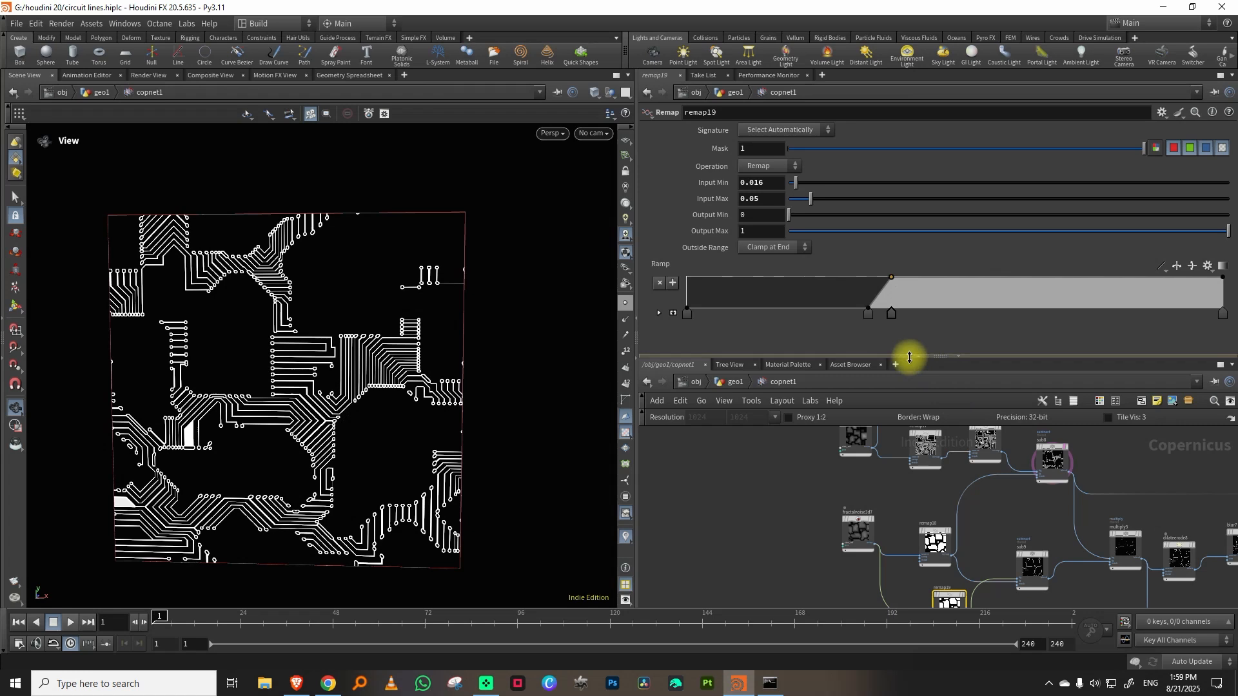
drag(909, 358, 931, 294)
Step: Connect the upper Multiply Constant, Function and Remap branch to the line Subtract's background in place of the lower Remap branch
middle_drag(1054, 408, 1040, 490)
click(827, 495)
drag(827, 495, 742, 492)
drag(855, 475, 910, 491)
drag(1049, 431, 1052, 431)
drag(1040, 428, 935, 423)
scroll(982, 441, up, 3)
click(995, 433)
click(943, 431)
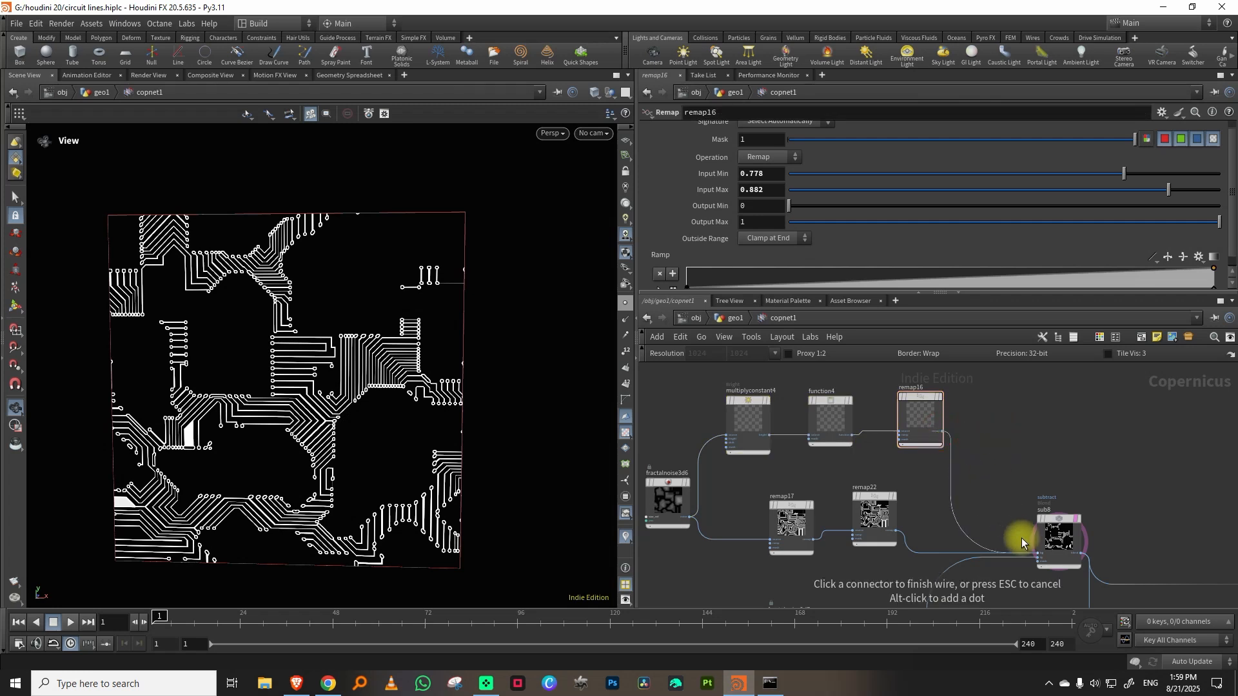
click(1021, 538)
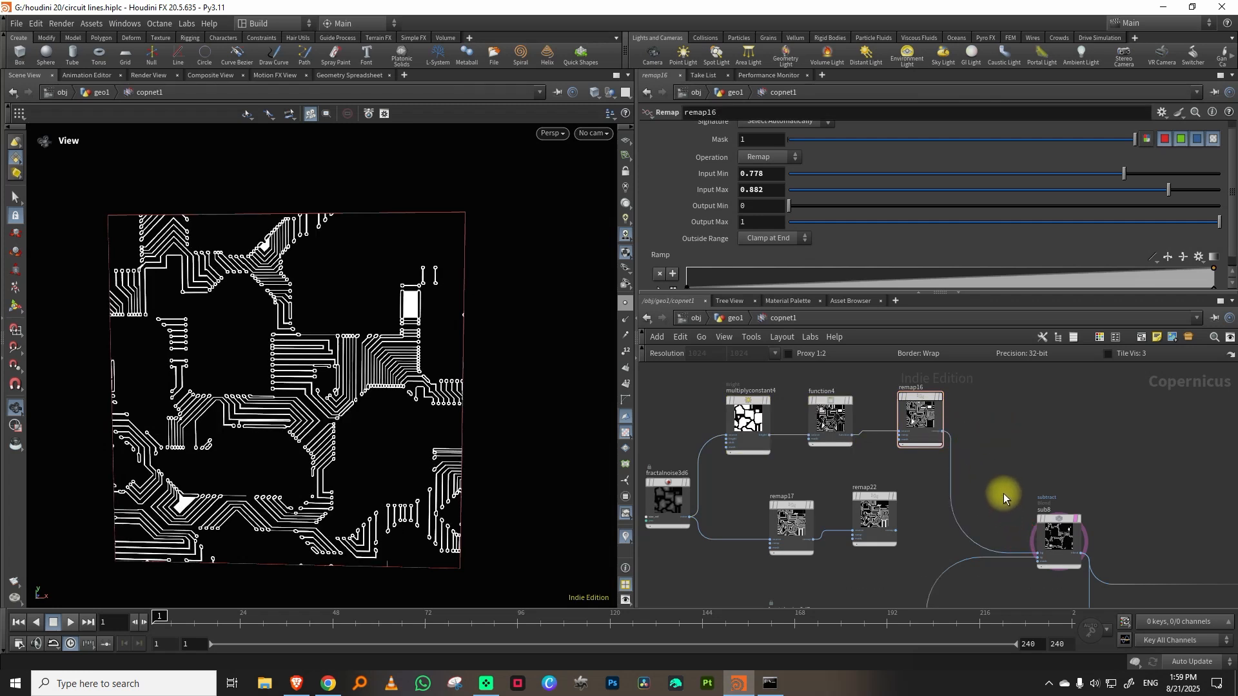
Step: Review the node network from the noise sources to the final Subtract and examine the circuit pattern
middle_drag(926, 448, 939, 479)
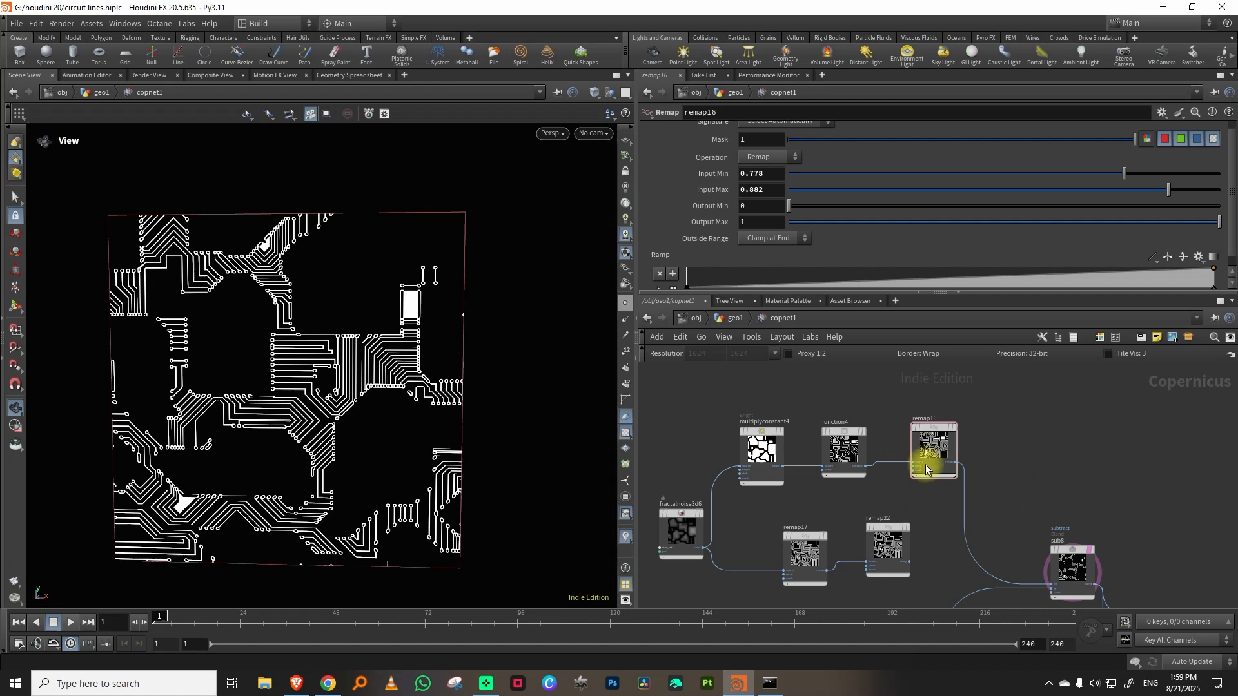
middle_drag(1054, 472, 914, 452)
scroll(1022, 447, down, 4)
middle_drag(1022, 447, 1152, 438)
scroll(844, 479, up, 4)
drag(880, 516, 778, 522)
middle_drag(917, 503, 874, 498)
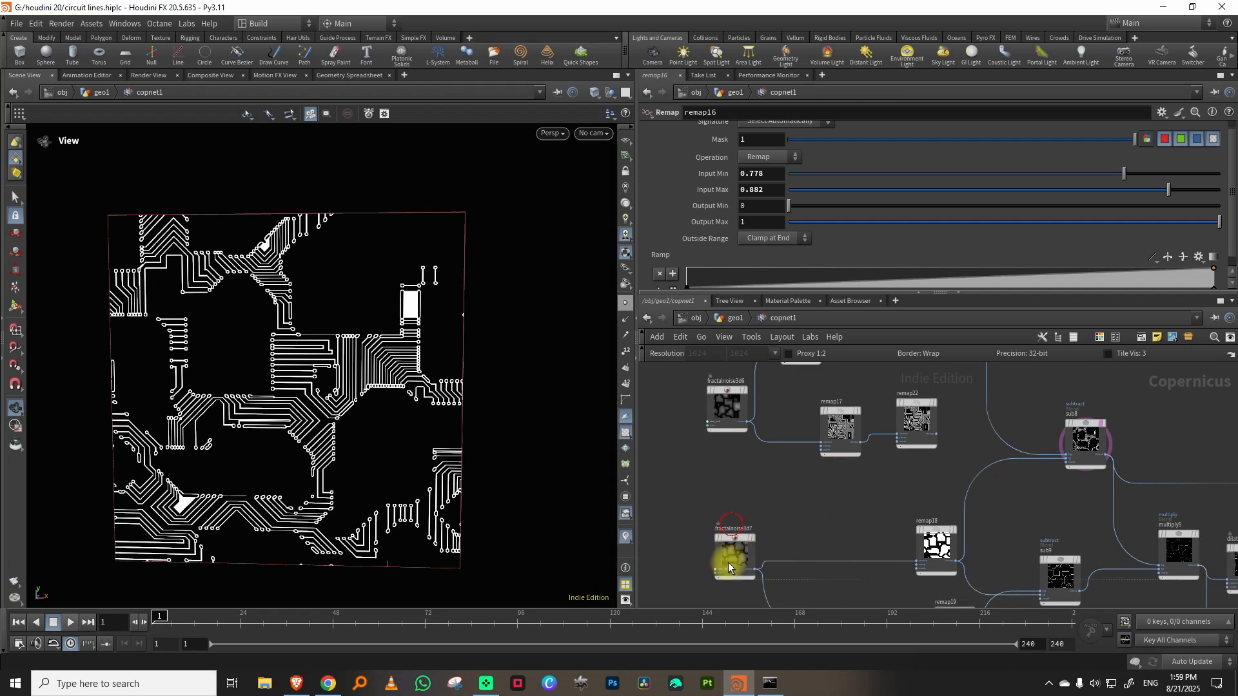
drag(728, 562, 729, 589)
middle_drag(819, 536, 766, 502)
middle_drag(1141, 412, 861, 444)
middle_drag(965, 465, 911, 542)
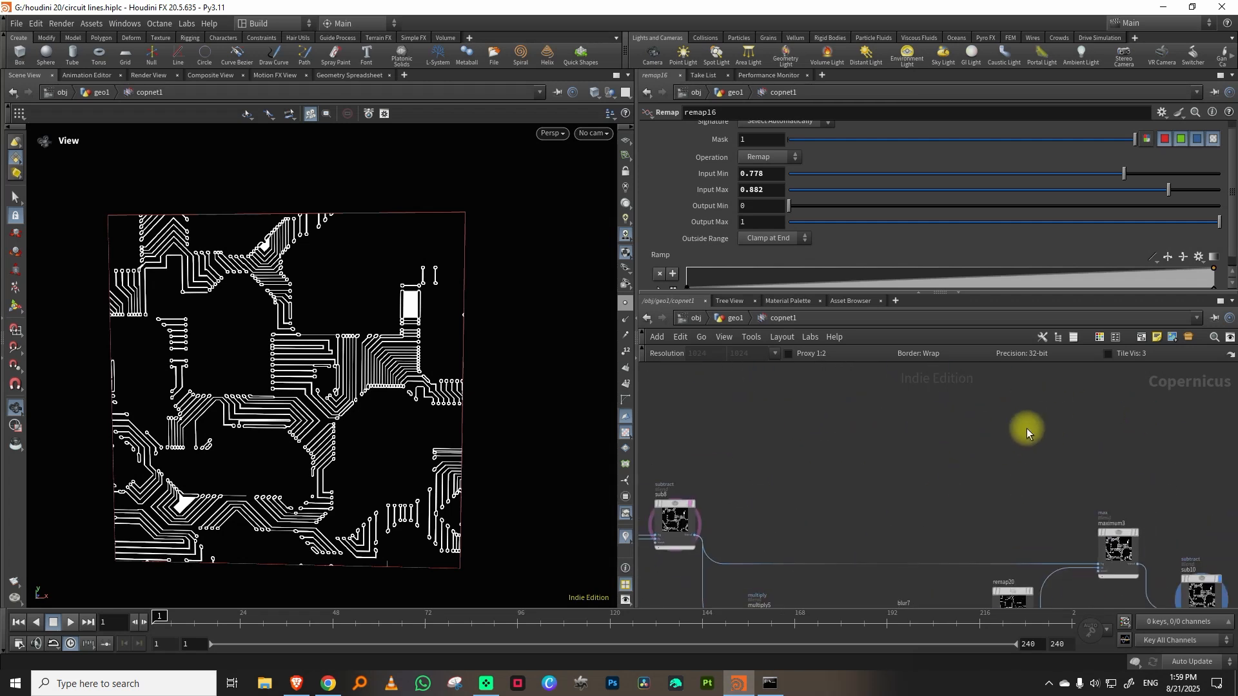
middle_drag(1026, 428, 1014, 425)
middle_drag(1097, 446, 1058, 437)
middle_drag(729, 456, 1155, 457)
middle_drag(962, 420, 1113, 454)
scroll(877, 458, up, 3)
middle_drag(861, 463, 888, 494)
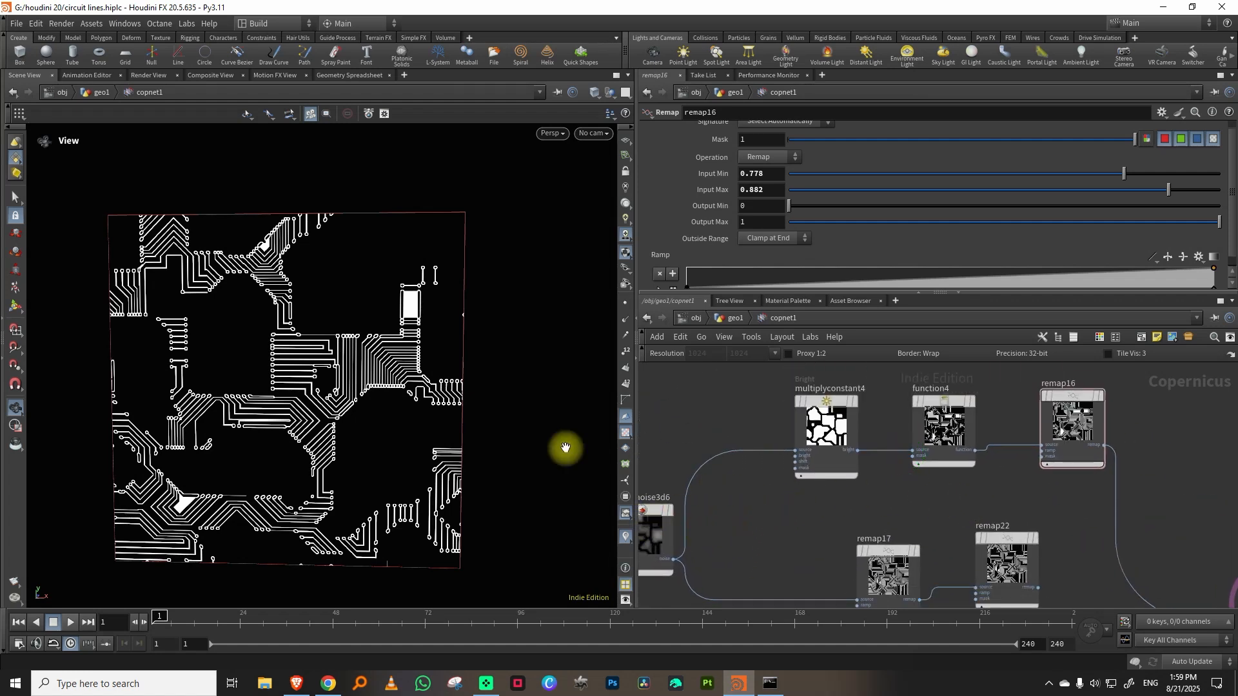
scroll(338, 340, up, 3)
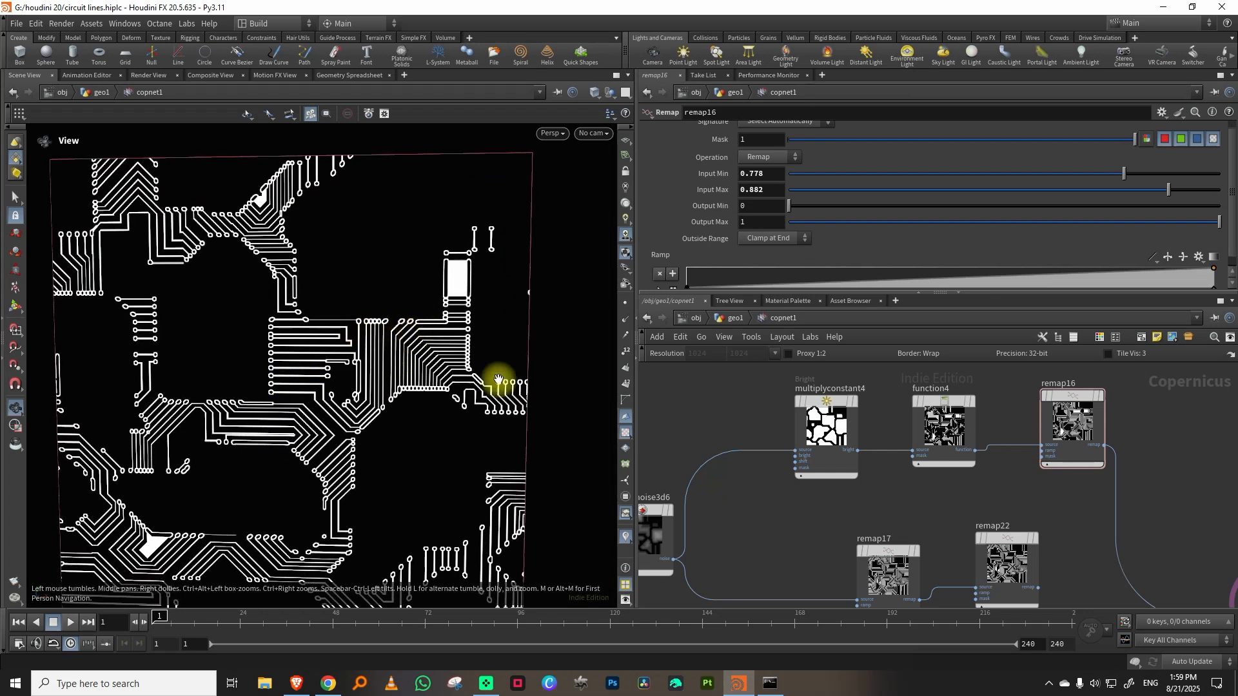
Step: Insert a Blur node after the line pattern's Fractal Noise 3D so it feeds both line branches
middle_drag(783, 465, 872, 417)
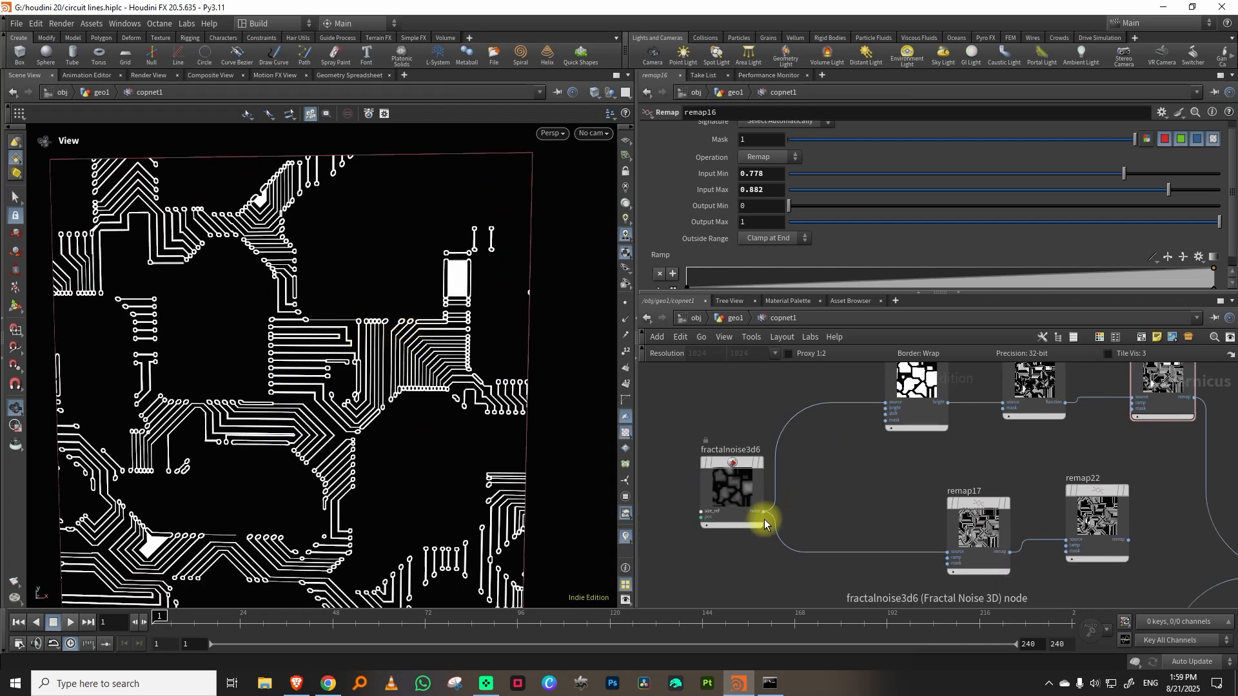
key(Tab)
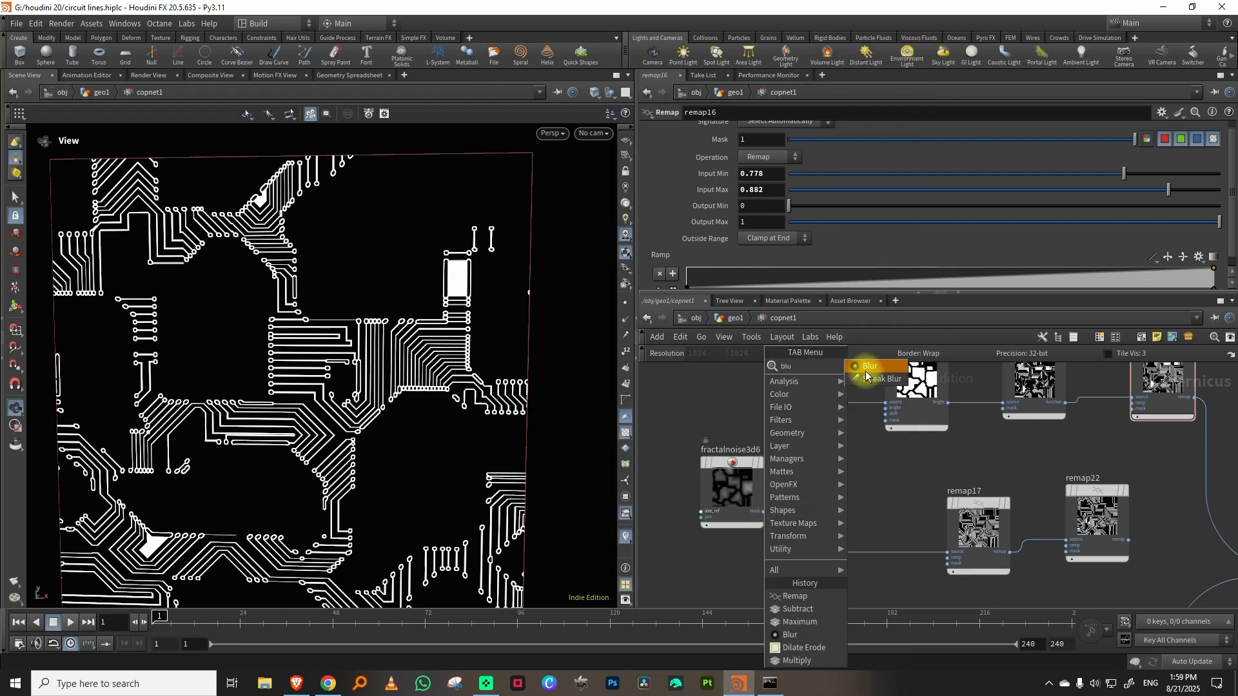
click(870, 363)
click(819, 488)
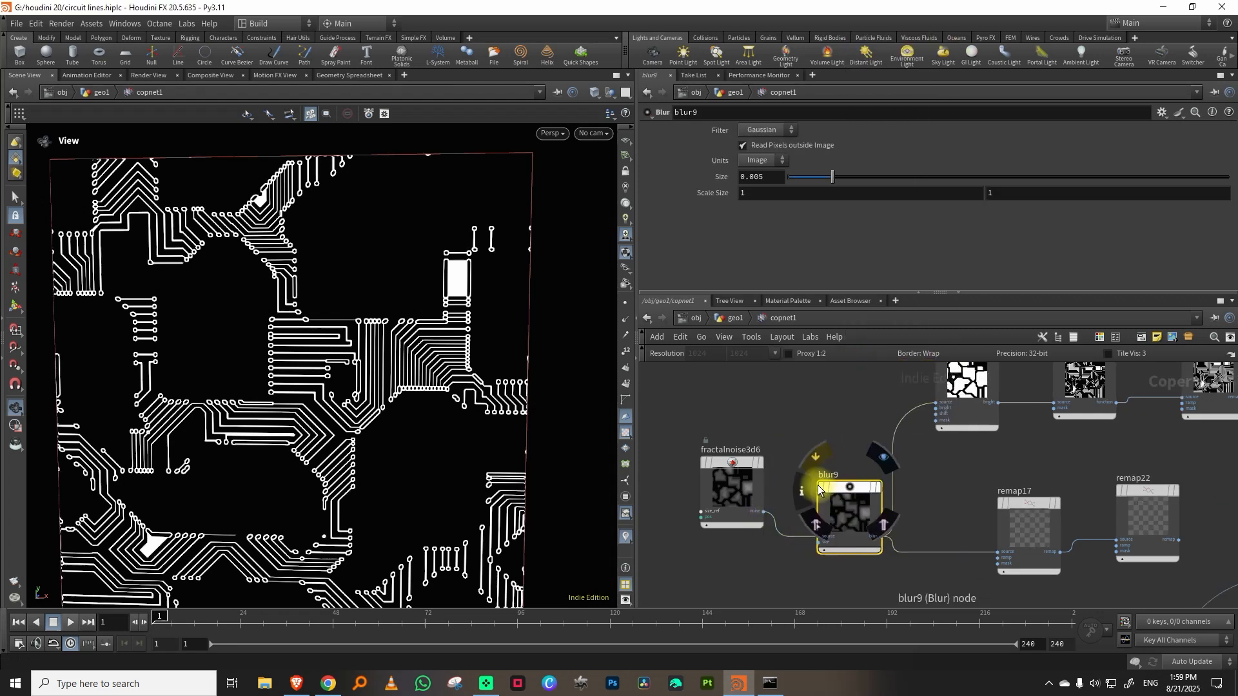
click(940, 477)
Step: Set the inserted Blur's Size to 0.00579 to smooth the circuit lines
drag(832, 174, 788, 173)
scroll(400, 342, up, 5)
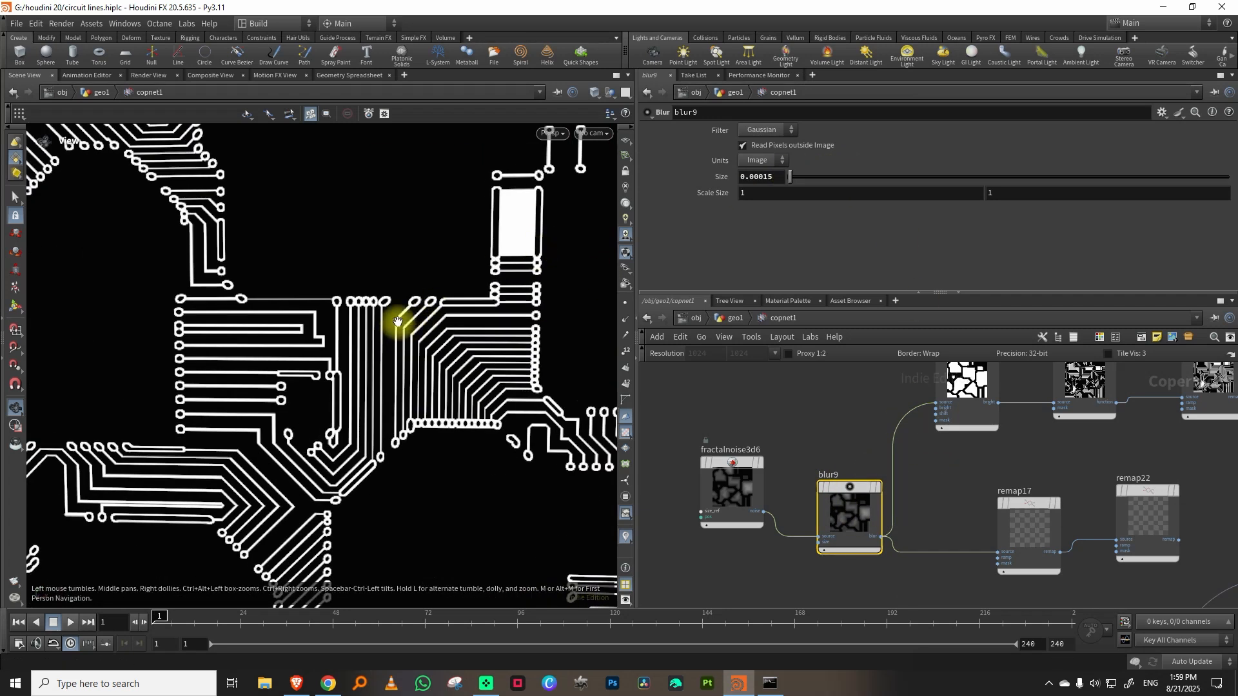
drag(818, 172, 846, 174)
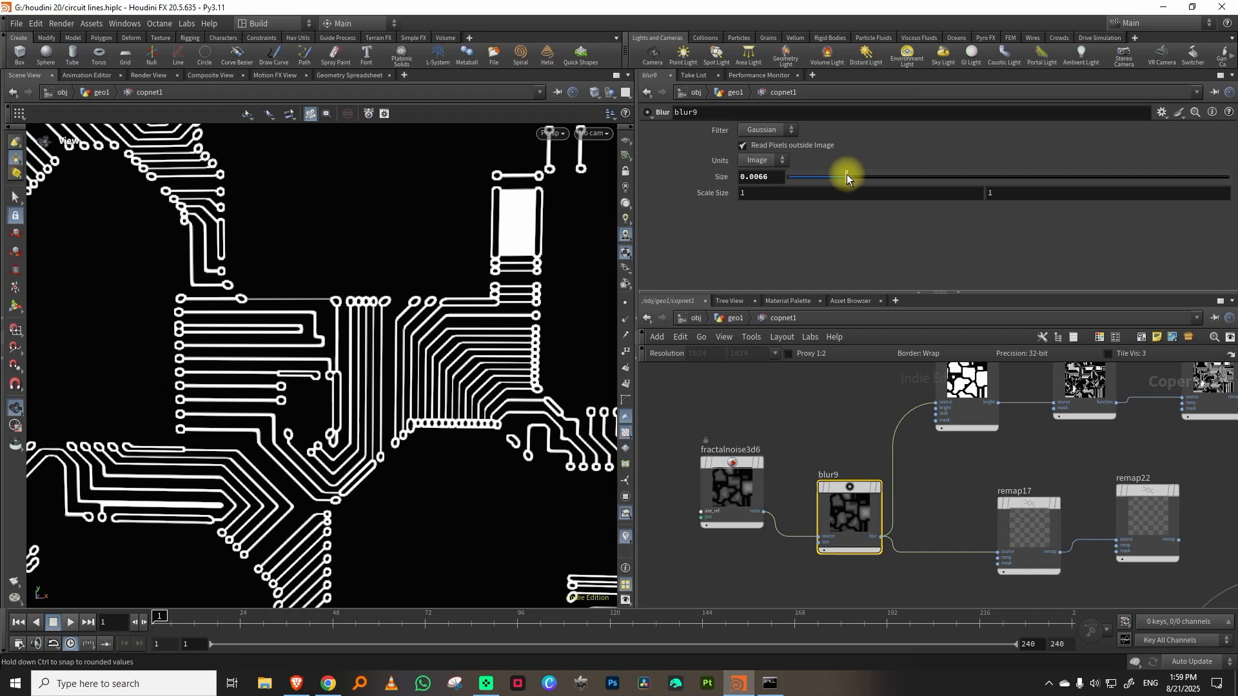
scroll(161, 517, down, 5)
scroll(261, 449, up, 5)
scroll(1045, 439, down, 4)
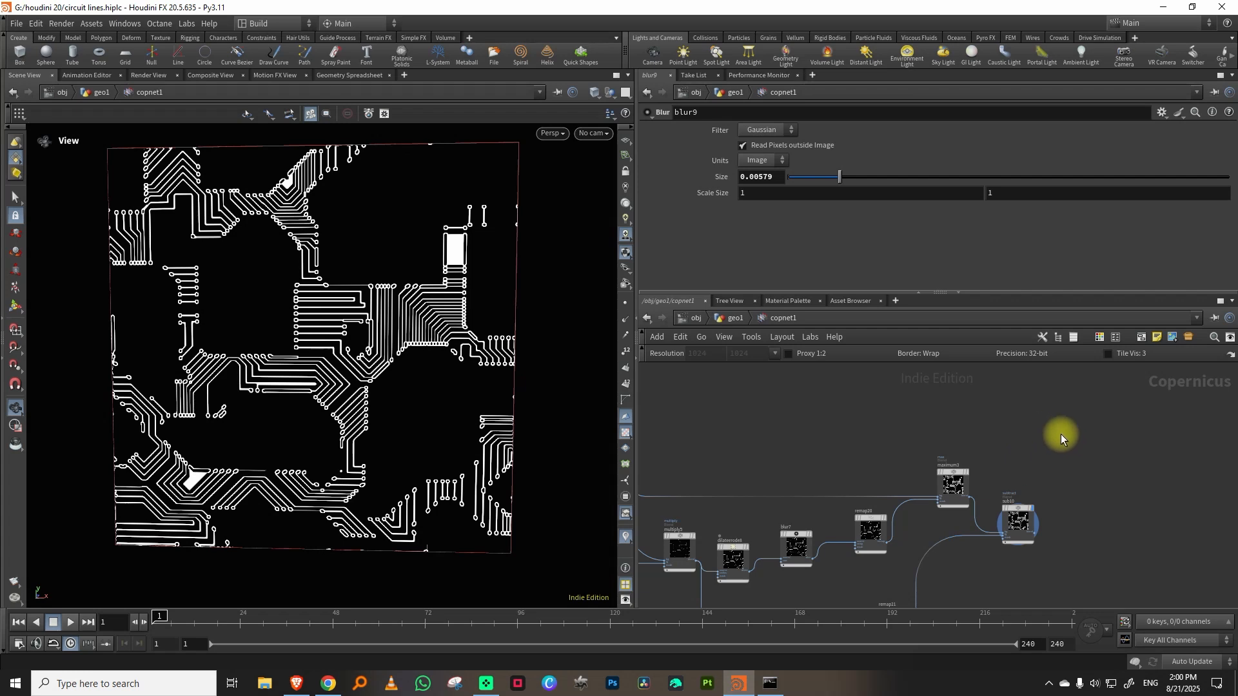
middle_drag(899, 436, 1109, 458)
middle_drag(1001, 423, 1096, 435)
middle_drag(782, 518, 917, 439)
scroll(872, 465, up, 3)
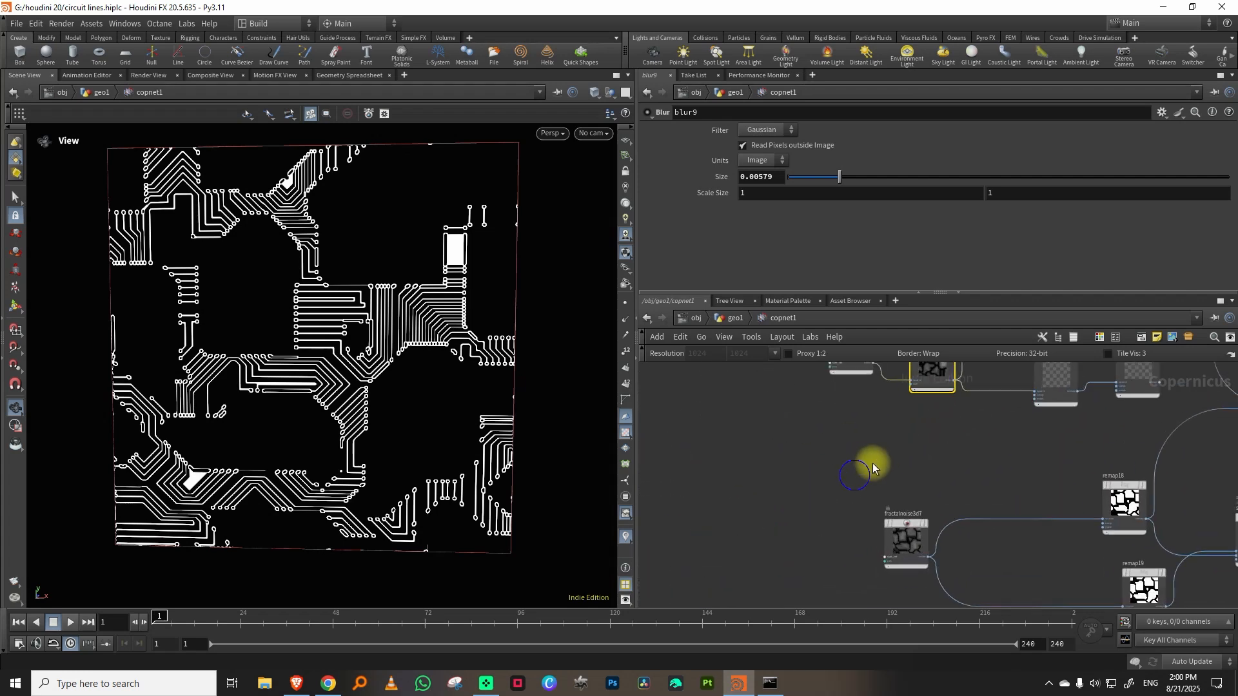
middle_drag(815, 425, 796, 538)
click(851, 459)
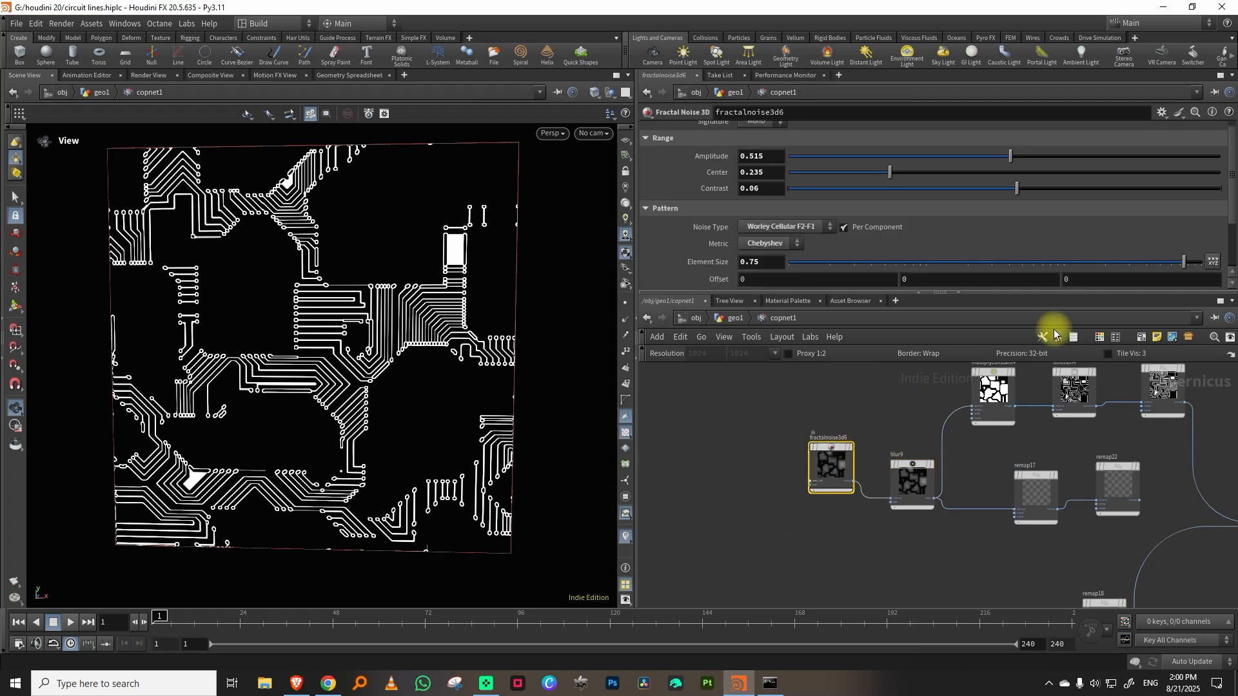
mouse_move(1082, 282)
middle_down()
mouse_move(1124, 276)
mouse_move(1079, 277)
middle_up()
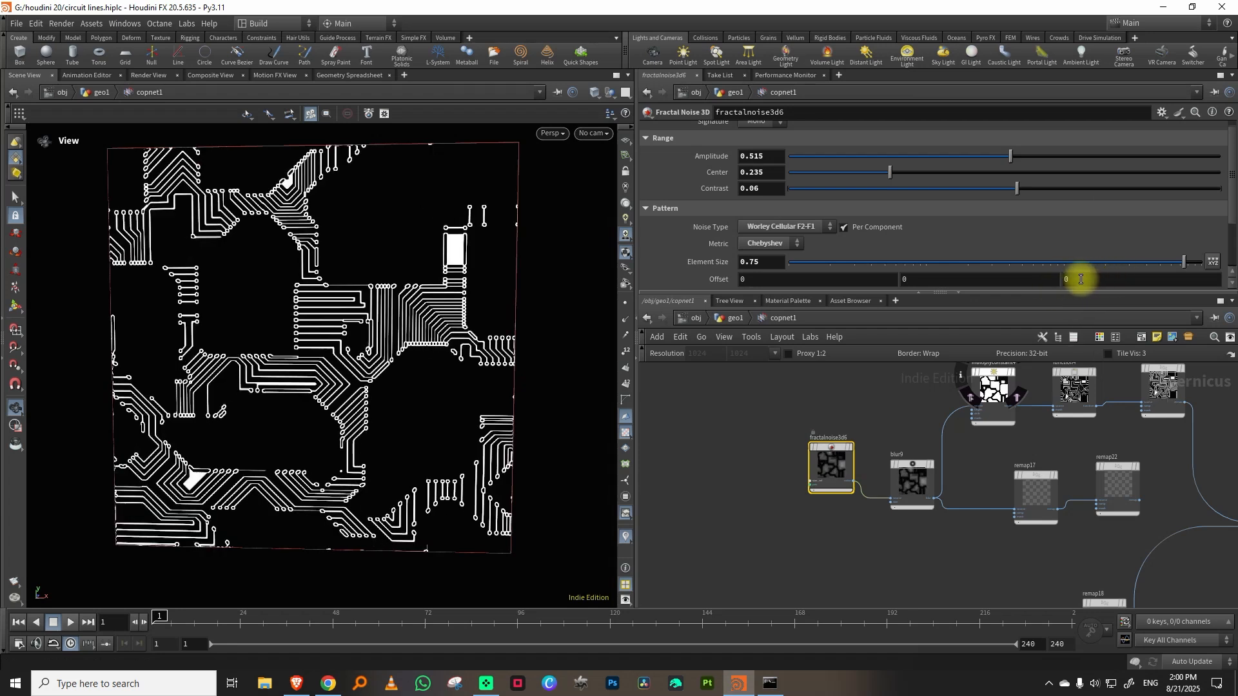
click(1082, 280)
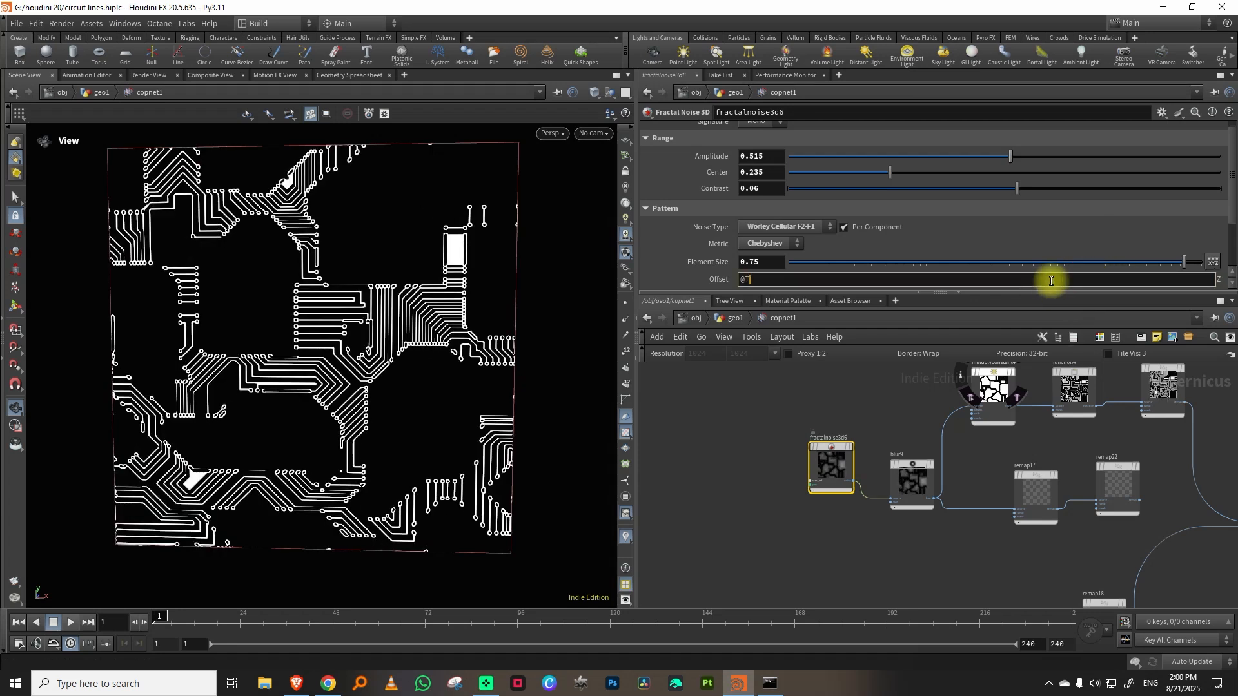
key(Return)
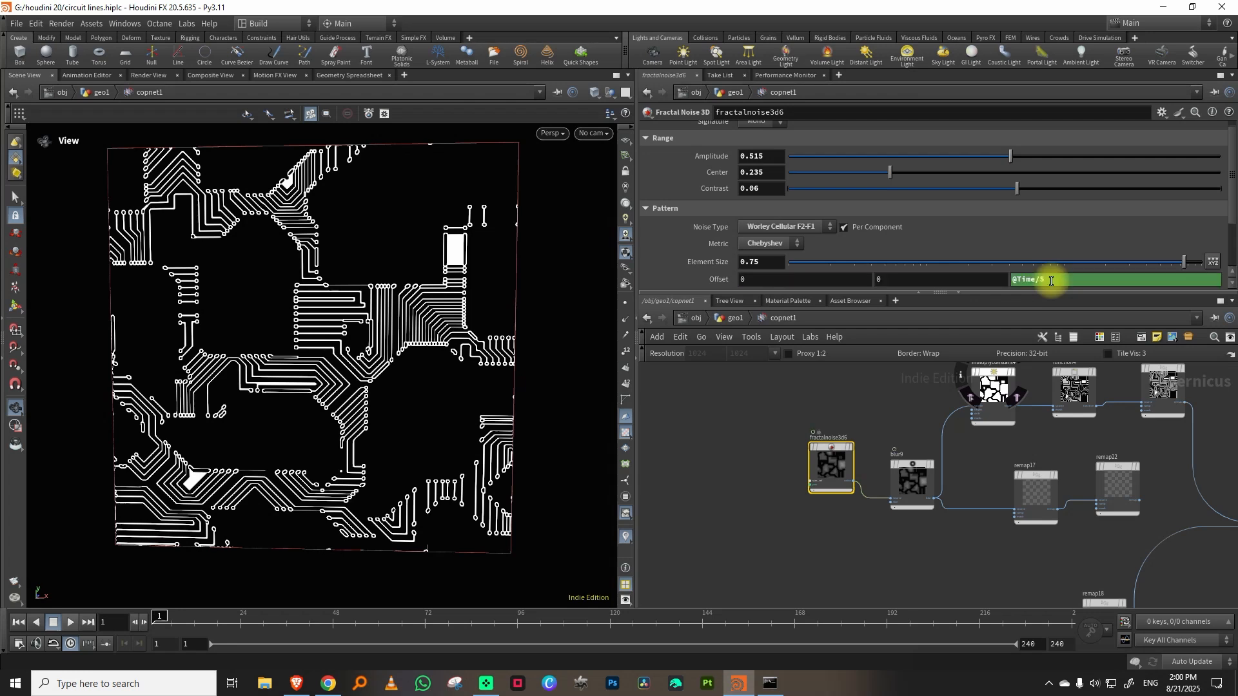
Step: Link the mask Fractal Noise 3D's Z offset to the line noise's Z offset by relative reference, and preview the animation
right_click(1111, 278)
click(1101, 370)
middle_drag(931, 547, 945, 389)
drag(852, 442, 929, 511)
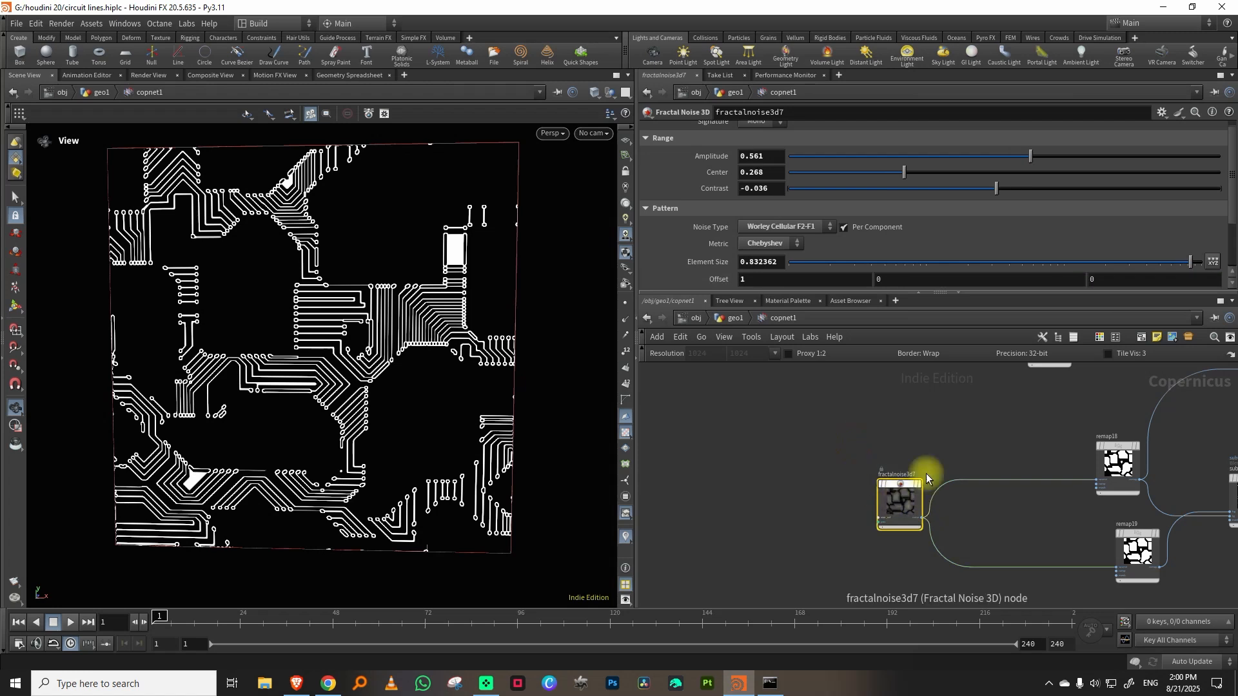
right_click(1115, 283)
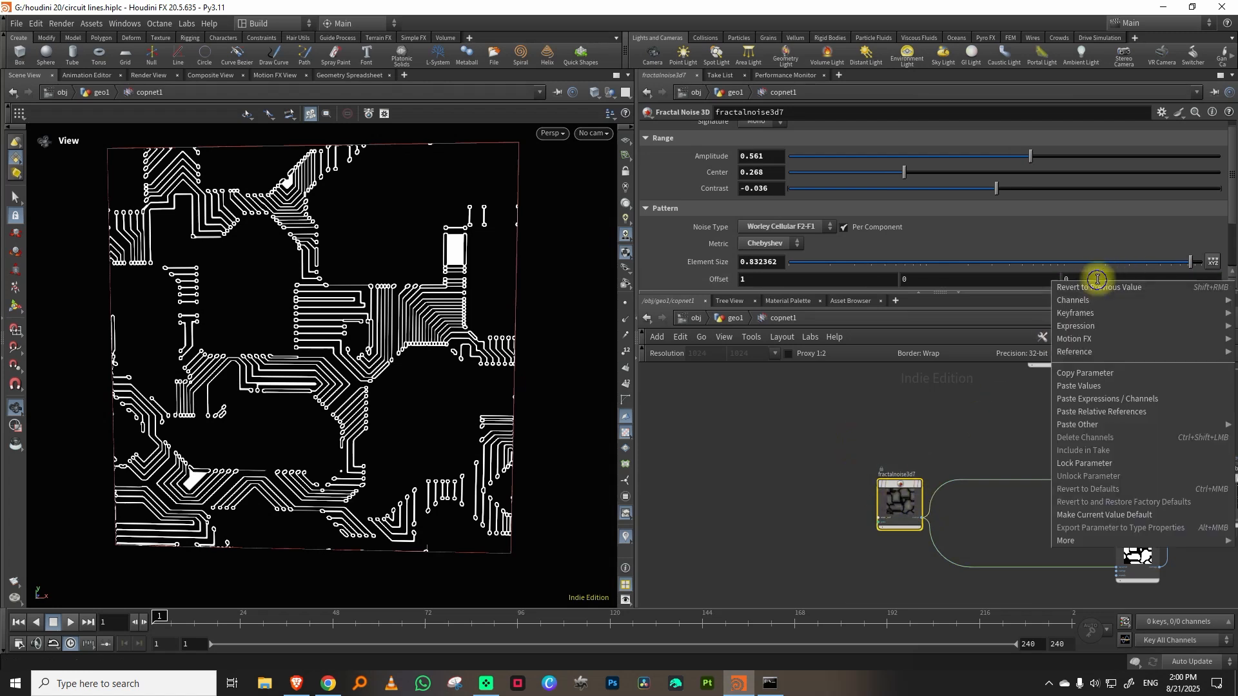
click(1112, 408)
click(961, 426)
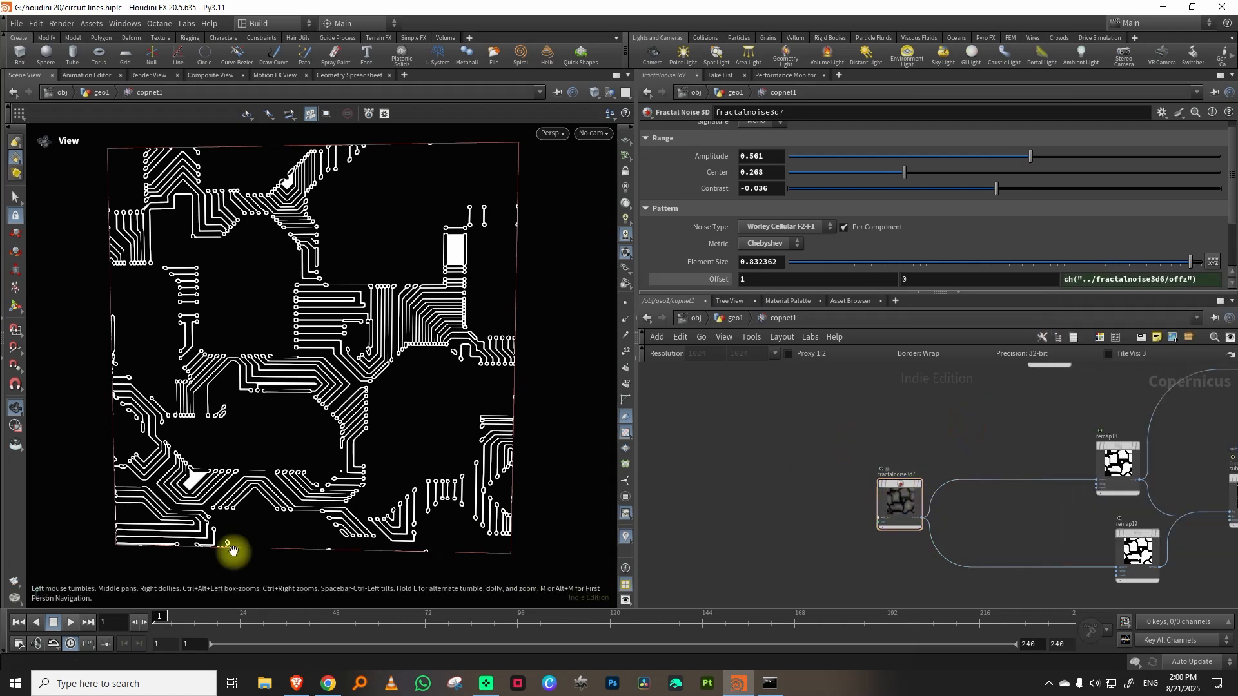
click(71, 622)
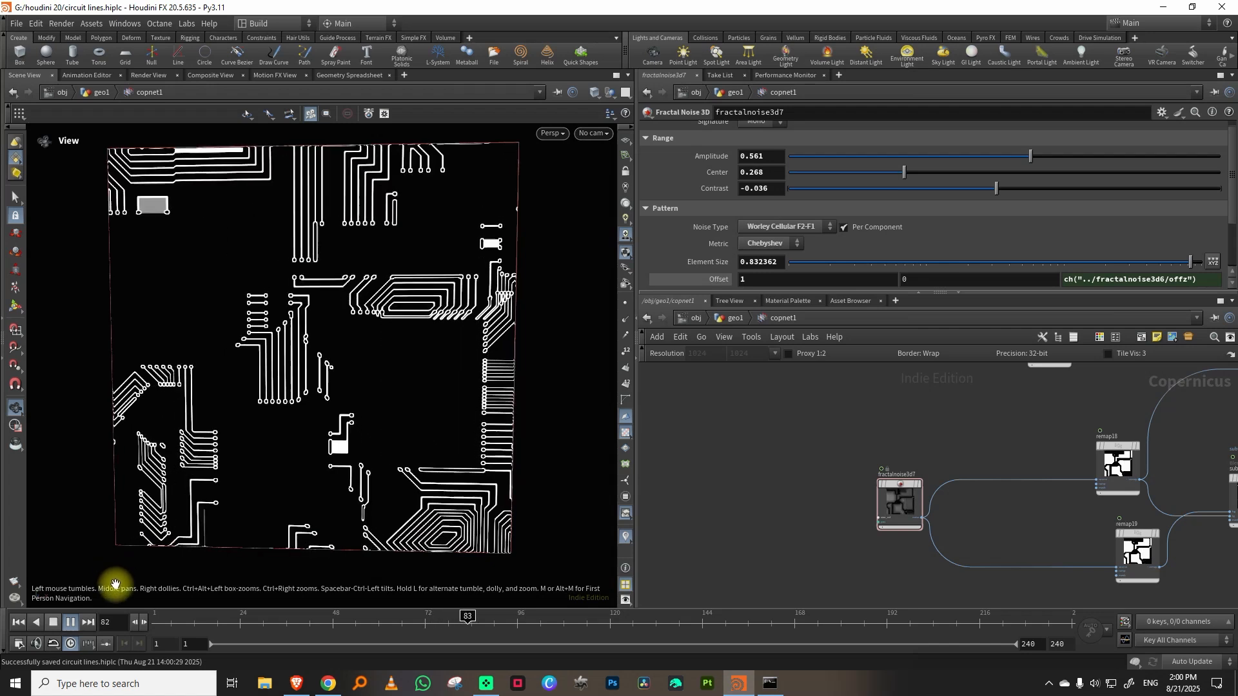
click(156, 624)
Step: Add a Mono to RGB node beyond the final Subtract
middle_drag(1025, 436, 815, 503)
scroll(819, 503, down, 5)
middle_drag(1058, 446, 865, 453)
middle_drag(1051, 434, 938, 427)
middle_drag(1028, 492, 945, 489)
scroll(943, 486, up, 3)
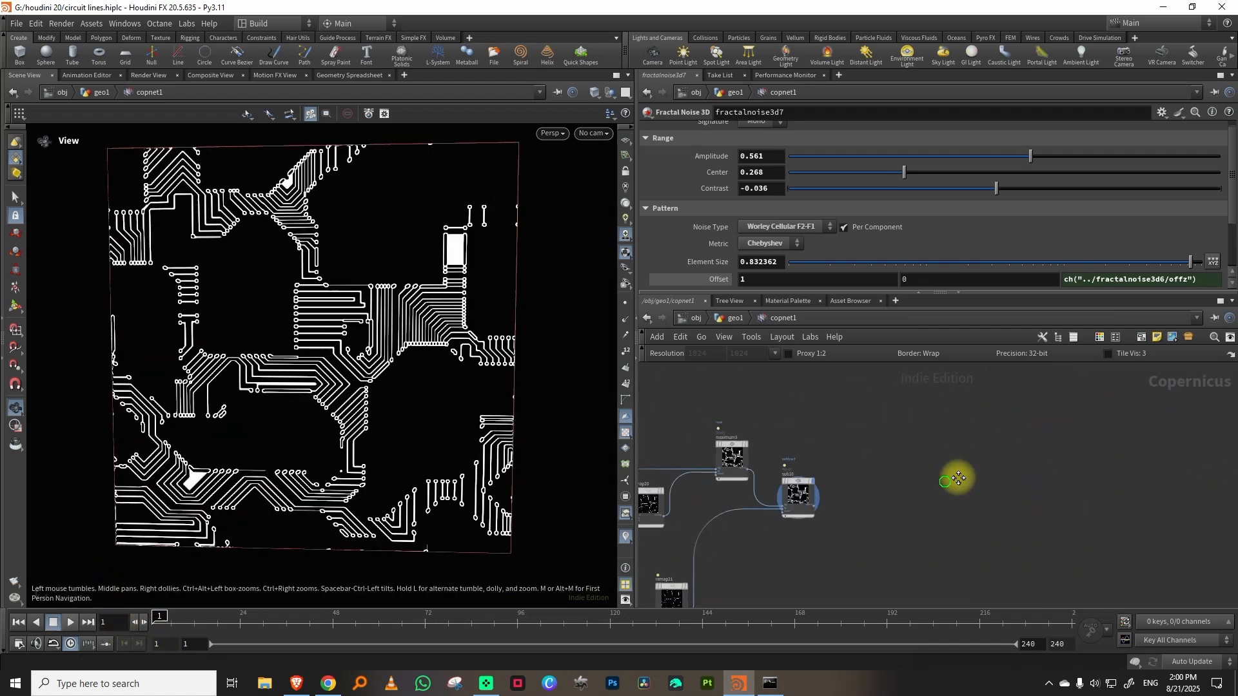
scroll(942, 485, up, 2)
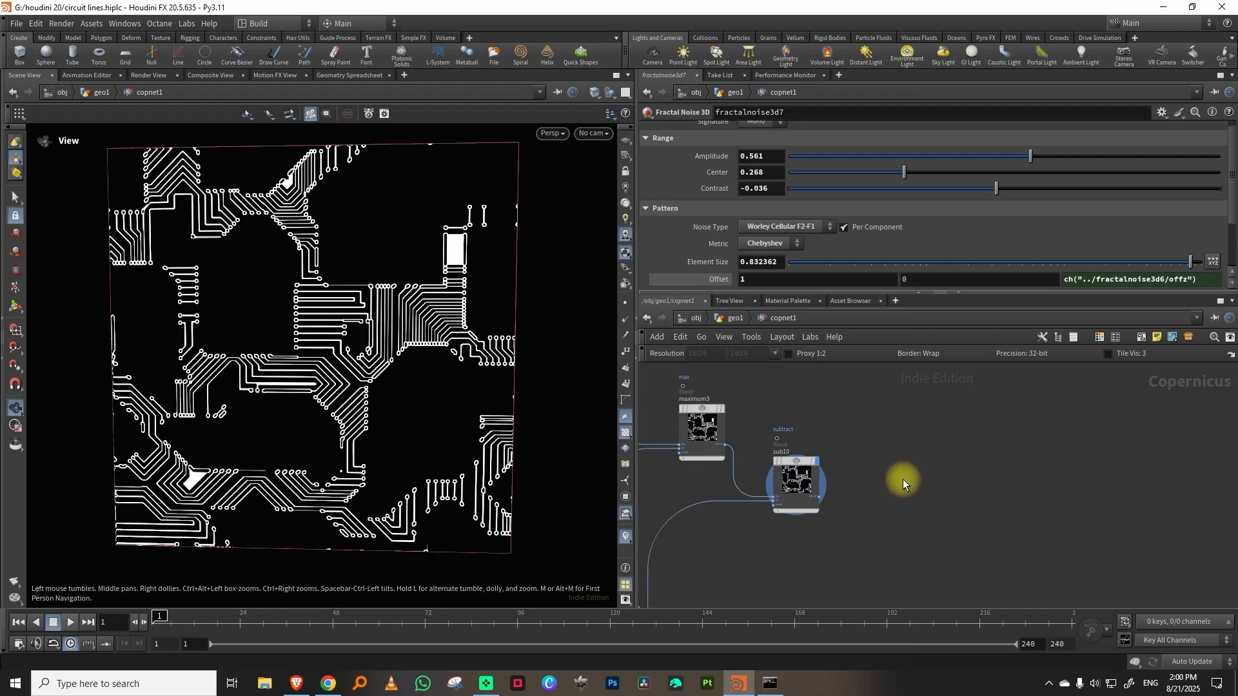
middle_drag(903, 479, 905, 505)
key(Tab)
text(mo)
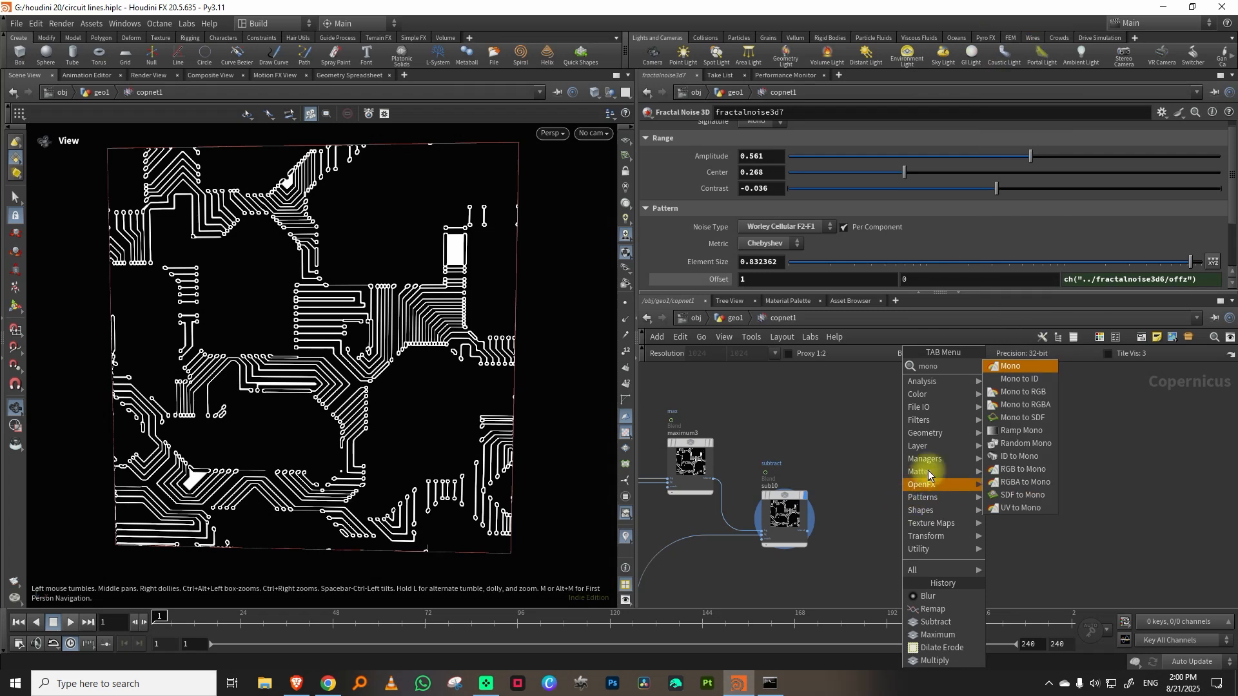
click(1024, 391)
click(1026, 436)
Step: Add a Clamp node connected to the final Subtract's output
key(Tab)
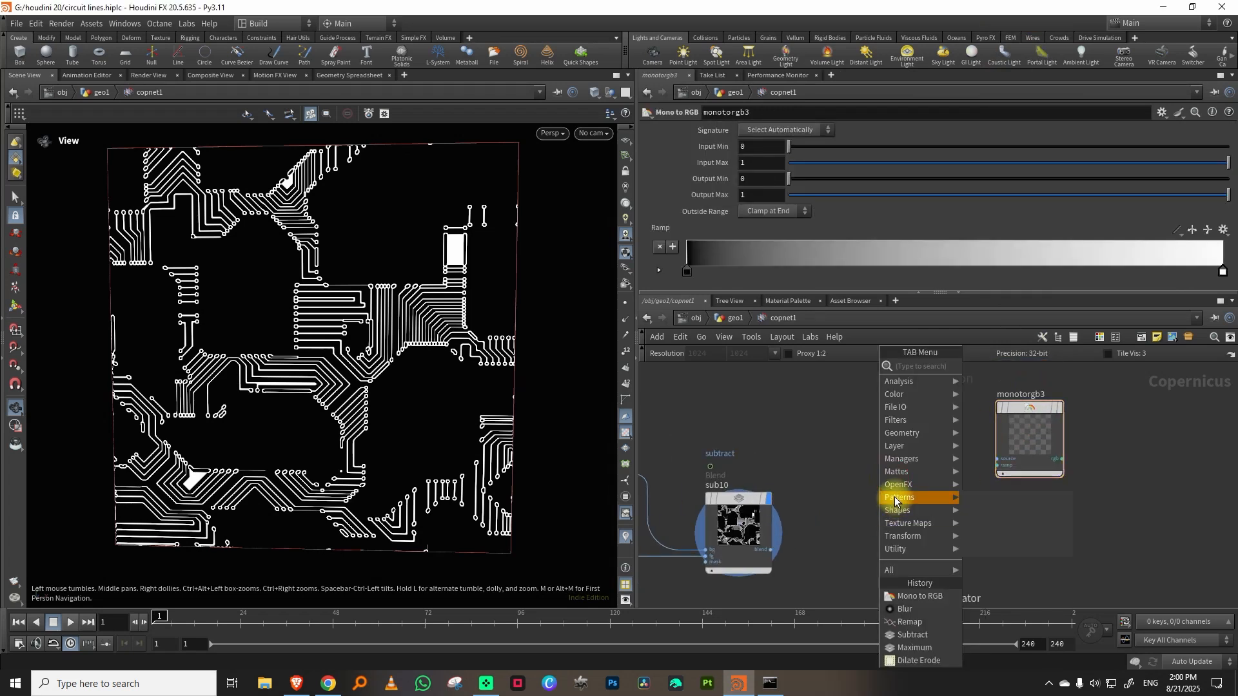
text(cl)
click(987, 366)
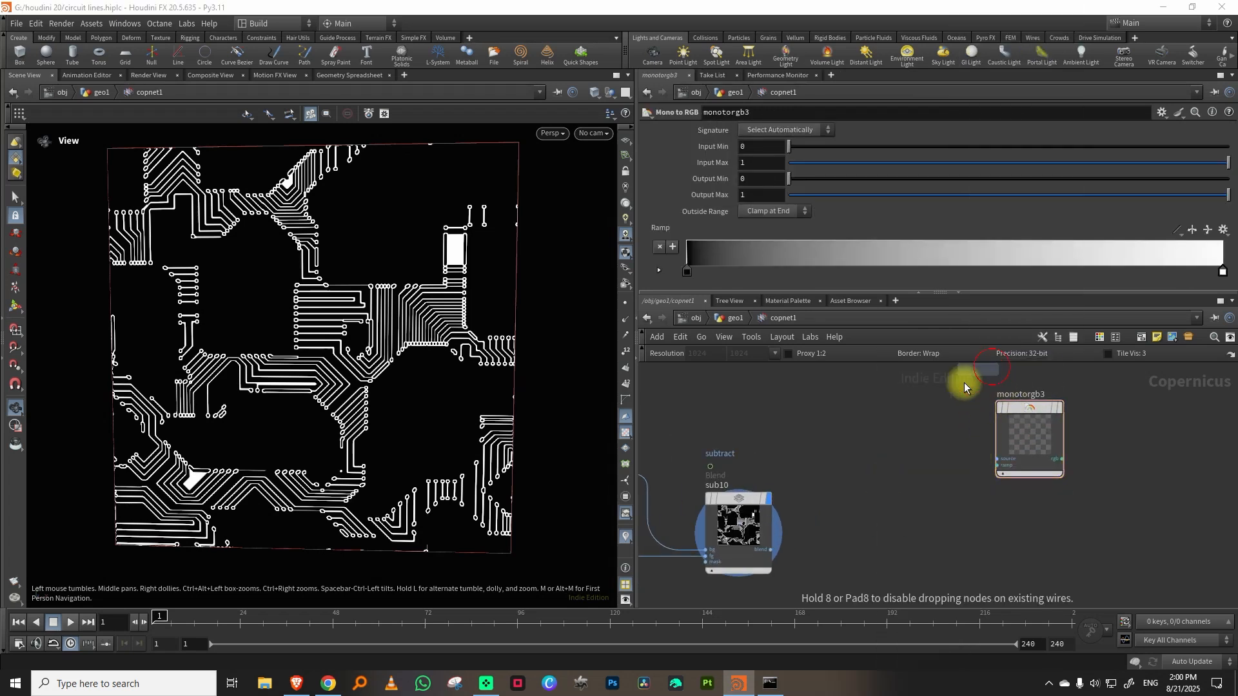
click(880, 474)
click(887, 445)
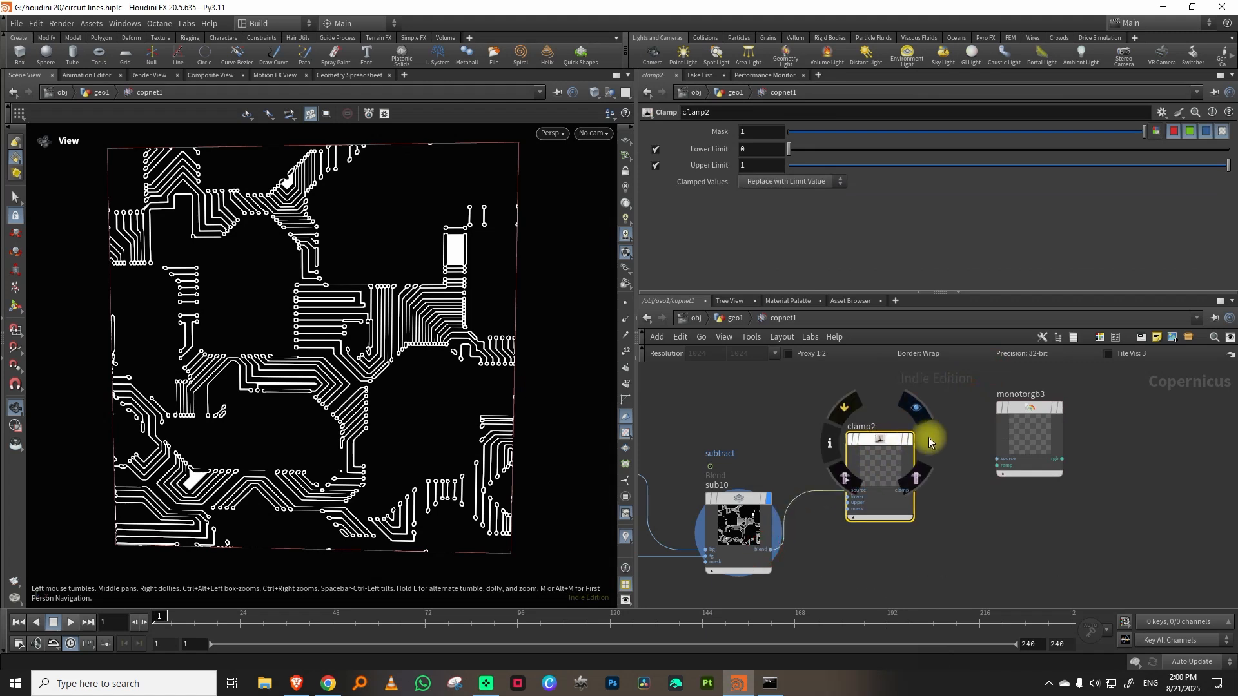
drag(1056, 407, 1070, 445)
Step: Copy the Mono to RGB node with the green-to-yellow ramp from the existing material network and paste it near the new Clamp
middle_drag(1125, 423, 1064, 607)
scroll(954, 507, down, 5)
middle_drag(954, 506, 934, 623)
middle_drag(1031, 410, 934, 595)
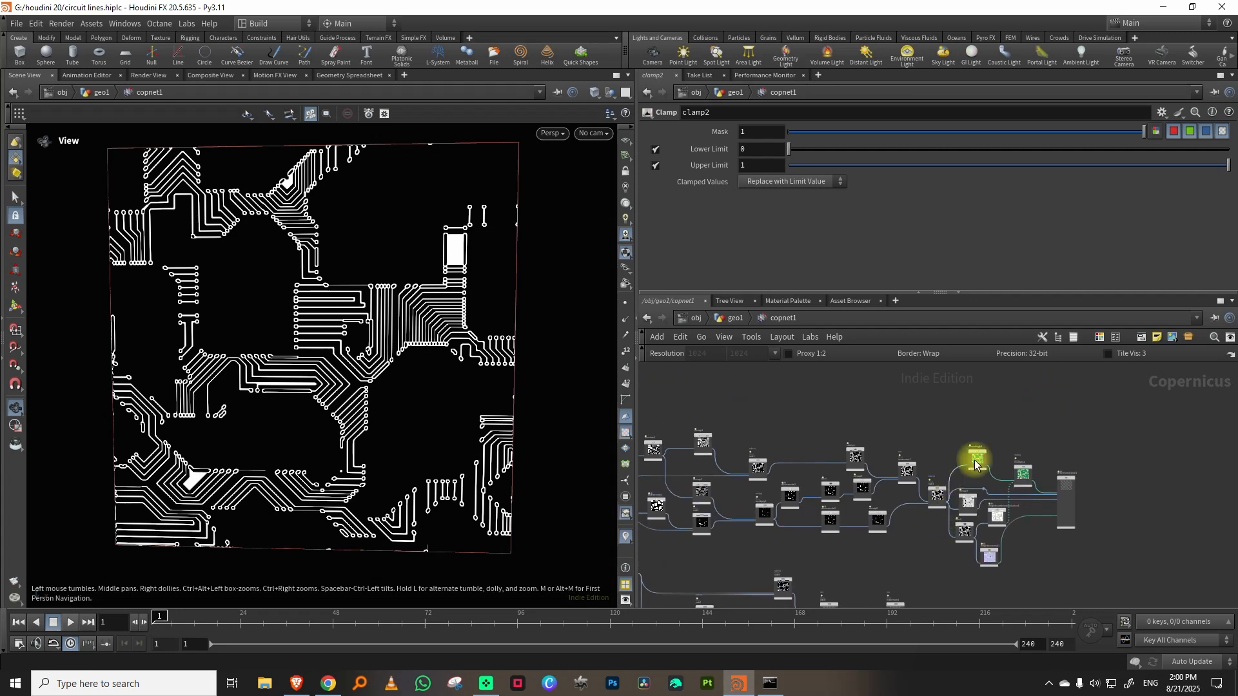
scroll(998, 442, up, 5)
click(960, 472)
middle_drag(1187, 482, 1133, 427)
scroll(1134, 427, down, 3)
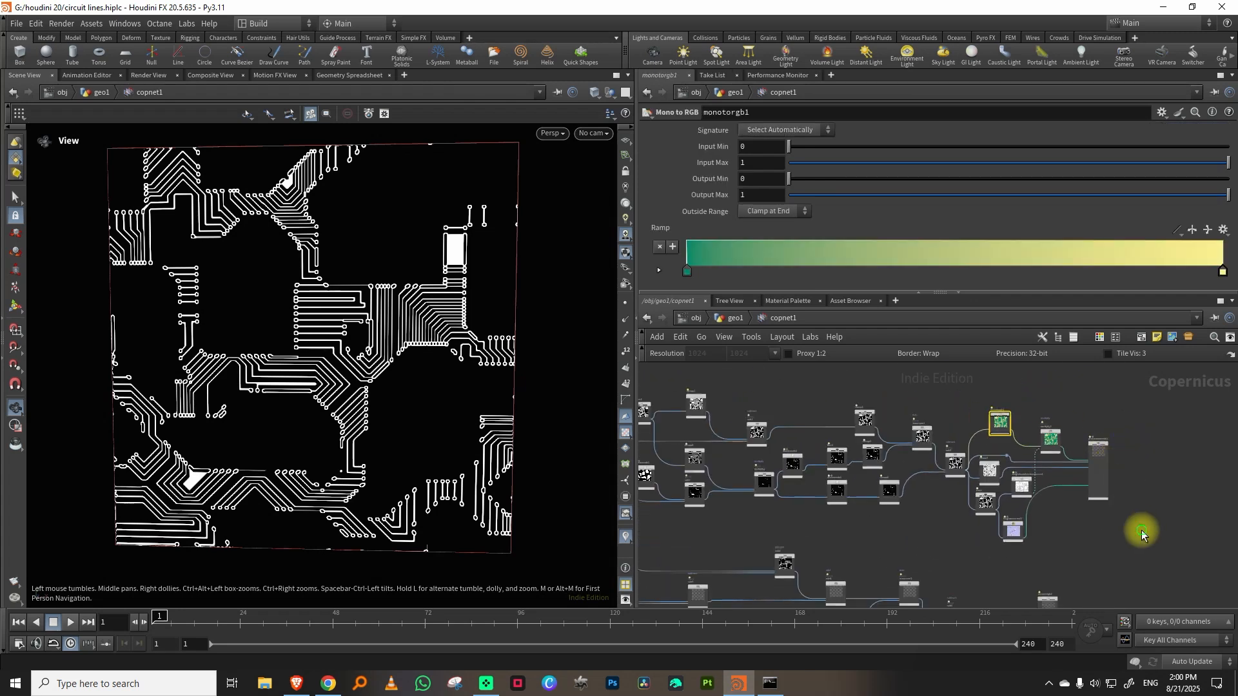
middle_drag(1118, 566, 1058, 478)
middle_drag(1111, 577, 1009, 470)
drag(1017, 419, 917, 541)
middle_drag(959, 532, 1054, 407)
scroll(1044, 416, down, 5)
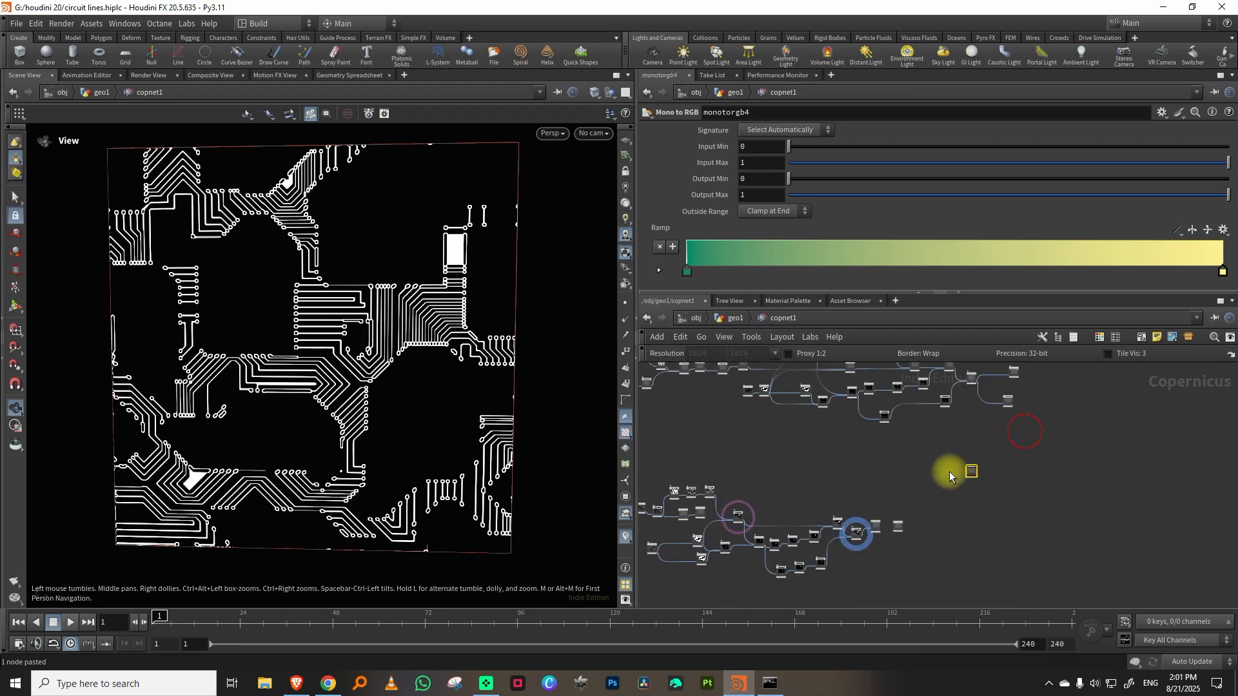
scroll(926, 519, up, 5)
Step: Delete the greyscale Mono to RGB node and put the pasted green-to-yellow one in its place
click(861, 524)
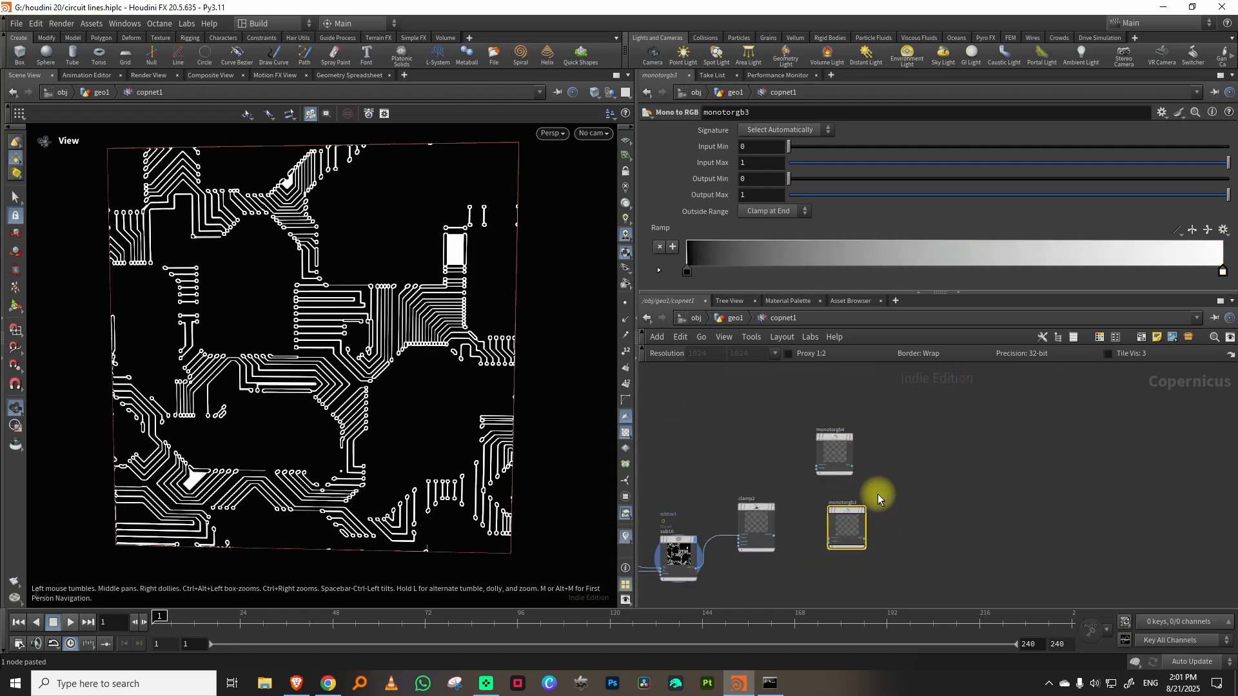
key(Delete)
drag(823, 465, 815, 548)
Step: Connect the Clamp's output to the green-to-yellow Mono to RGB's source input and display the coloured result
scroll(800, 530, up, 3)
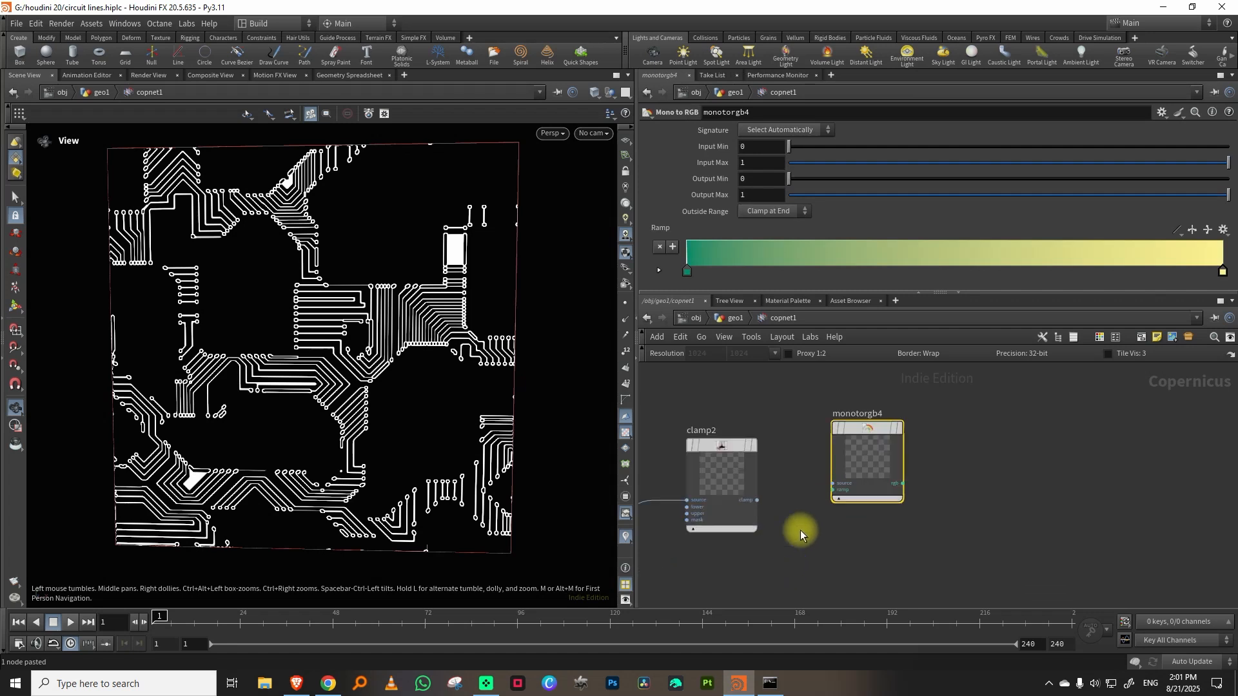
click(758, 500)
click(834, 483)
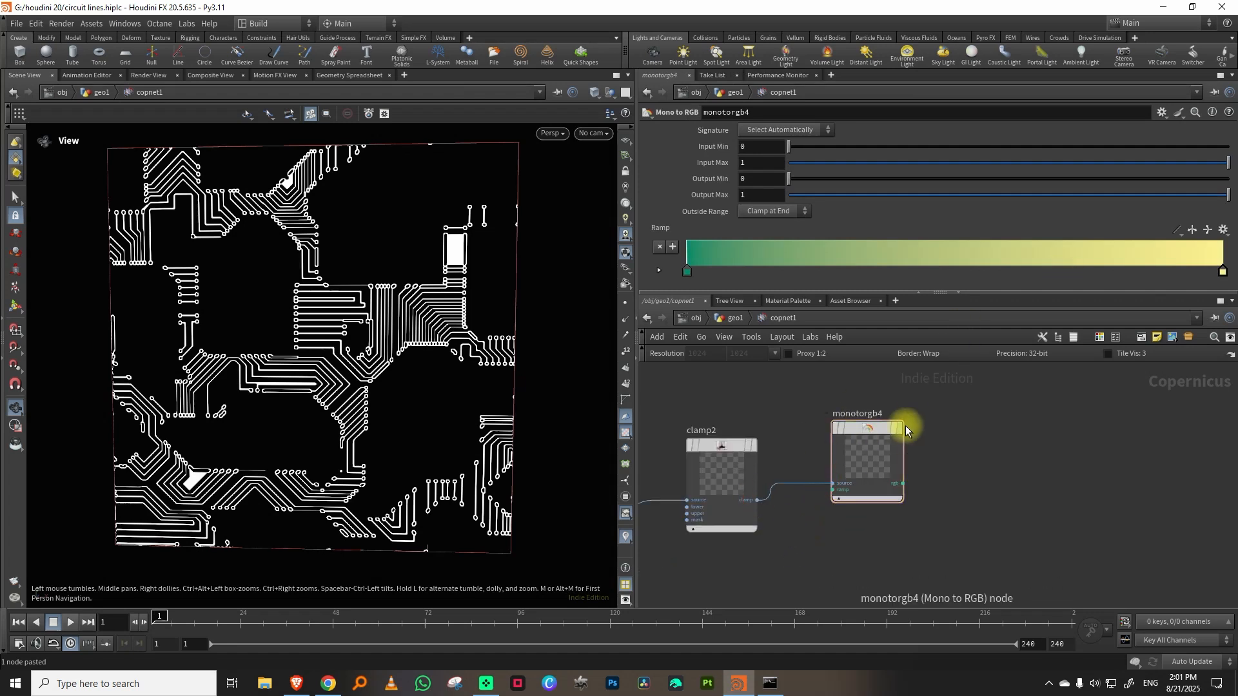
click(899, 428)
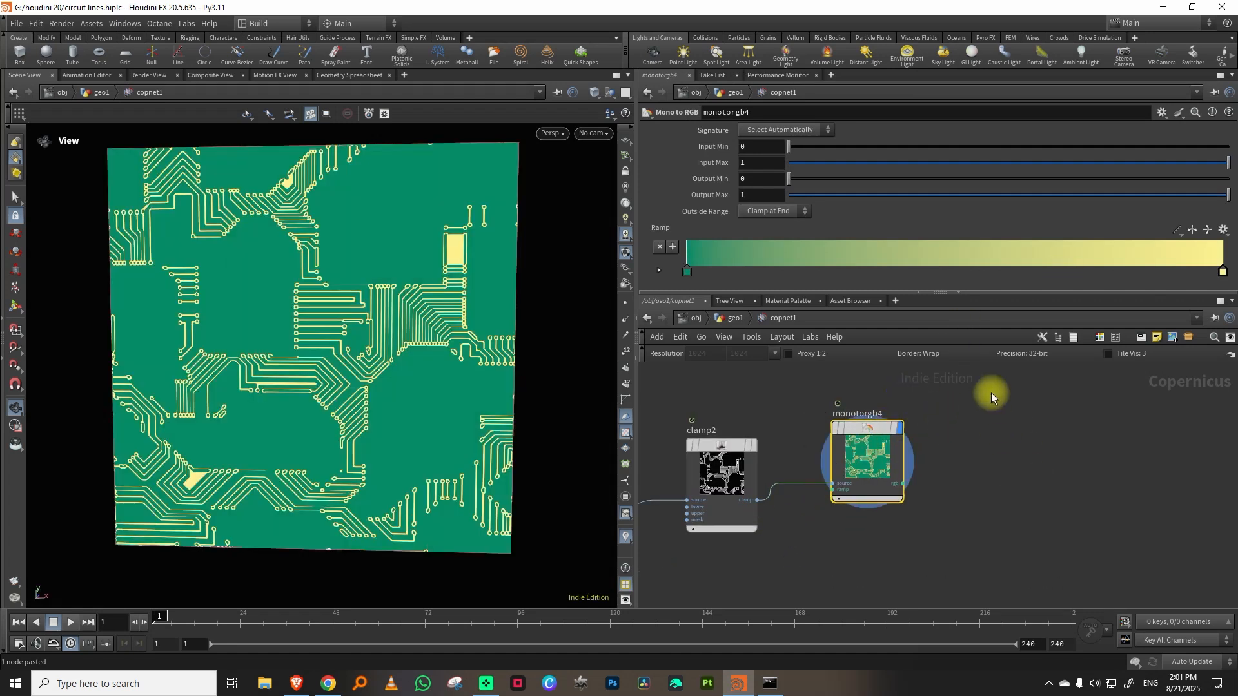
Step: Enlarge the network editor and add a Preview Material node beyond the Mono to RGB node
drag(846, 294, 849, 247)
scroll(1024, 382, down, 5)
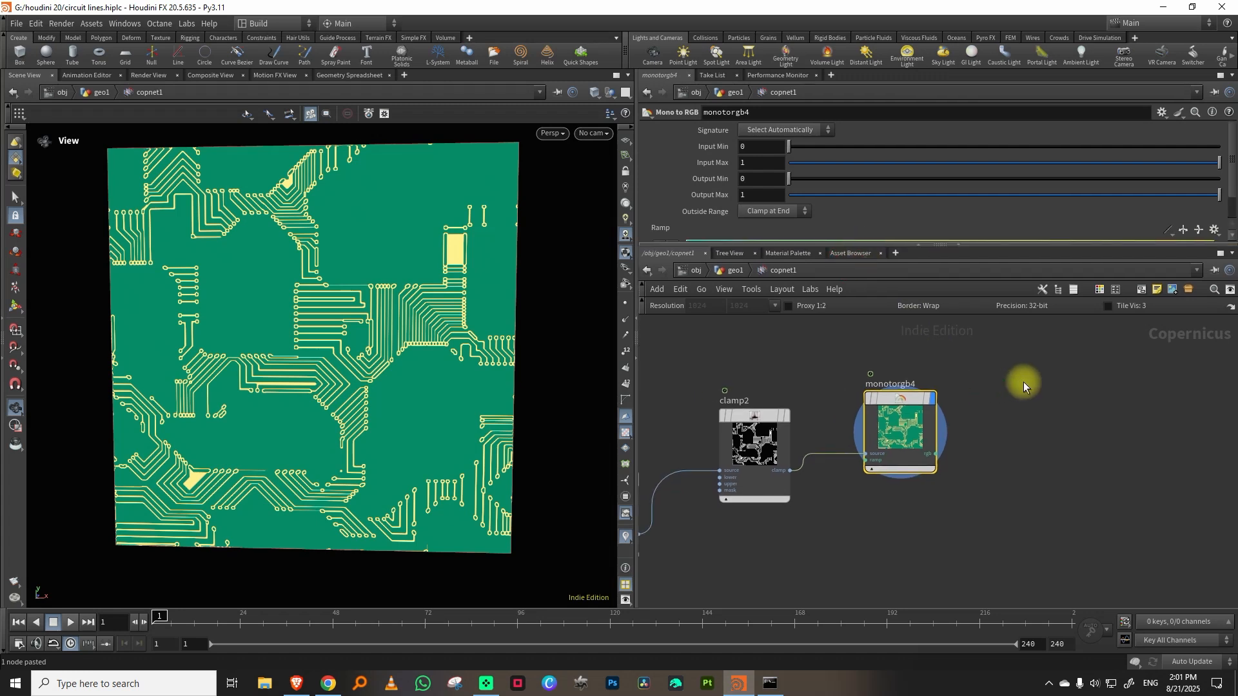
drag(924, 428, 928, 414)
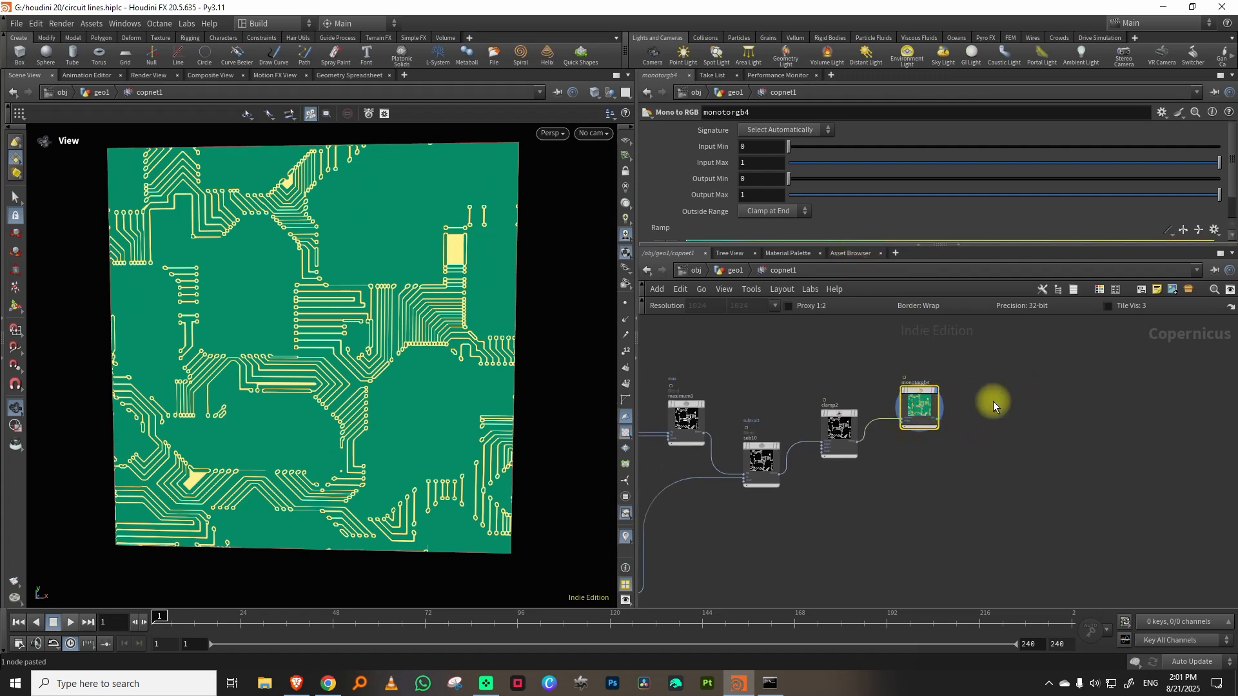
key(Tab)
text(p)
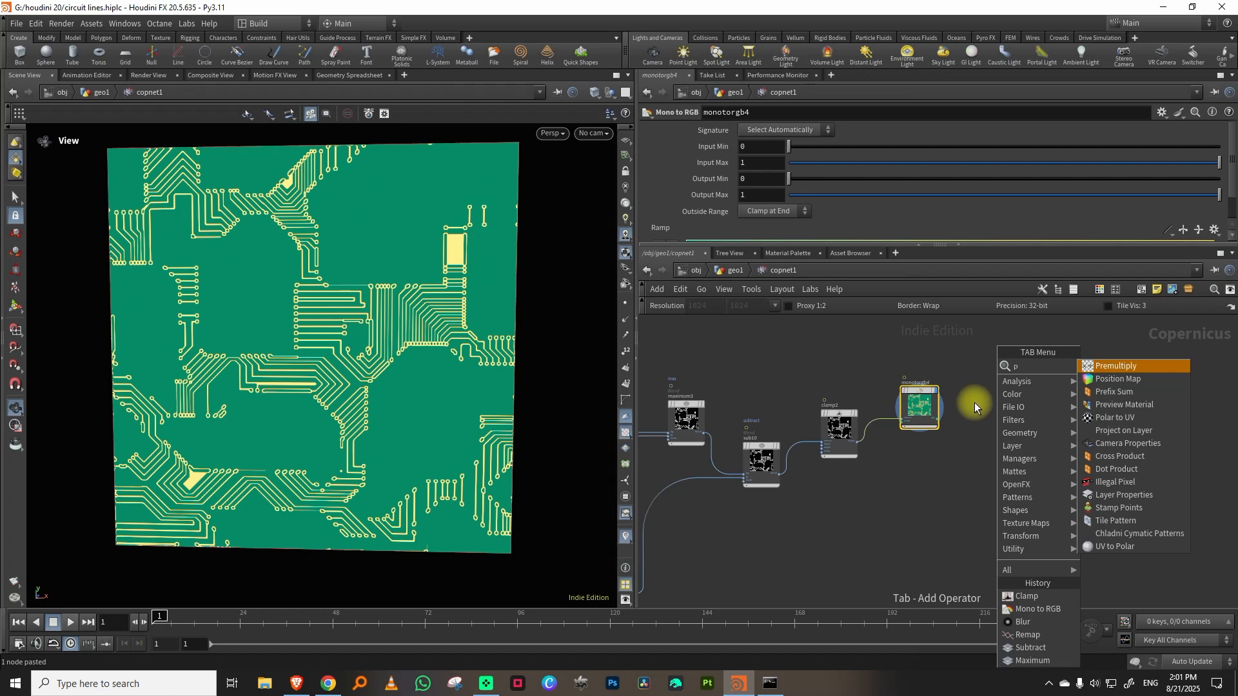
text(re)
click(1117, 369)
click(1068, 396)
scroll(1020, 408, up, 2)
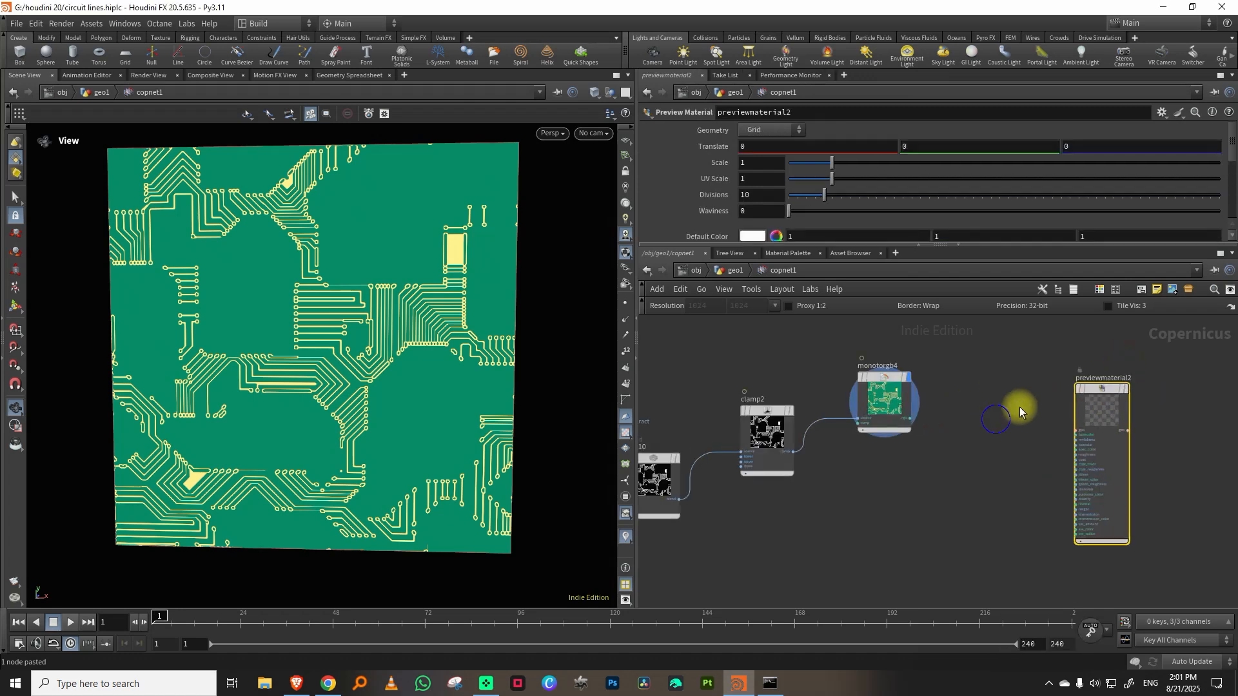
Step: Set the Preview Material's geometry to Sphere with 60 divisions
click(752, 130)
click(757, 156)
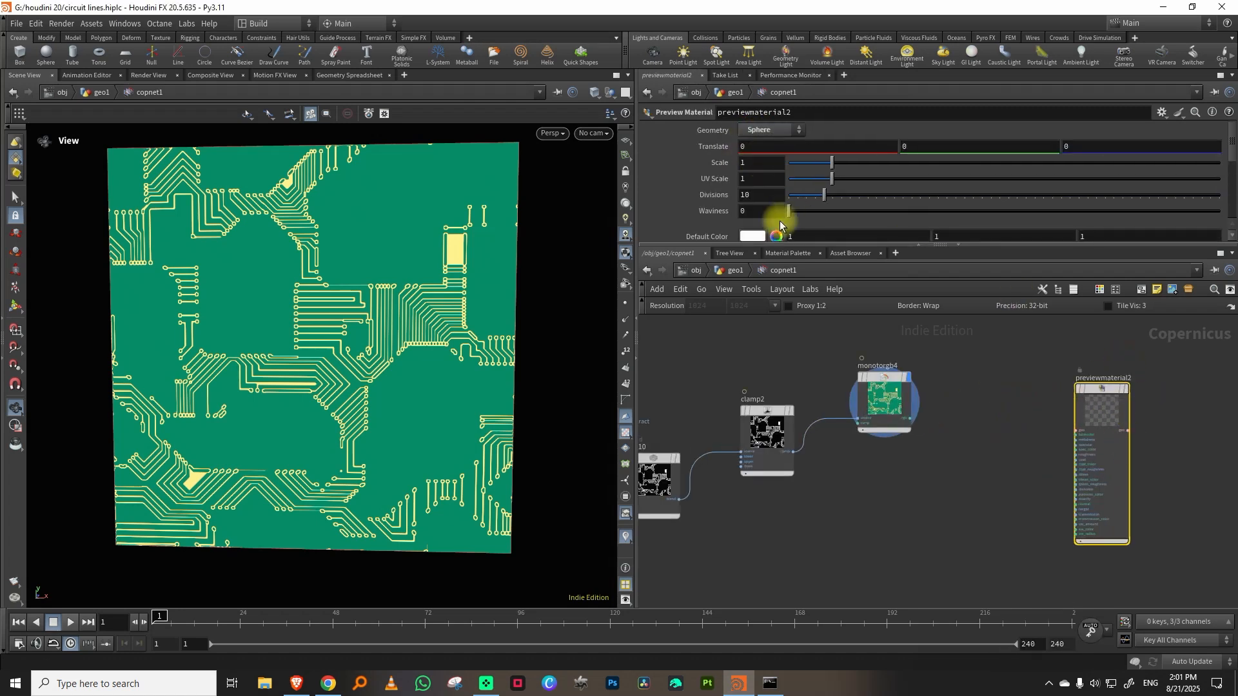
drag(760, 194, 724, 193)
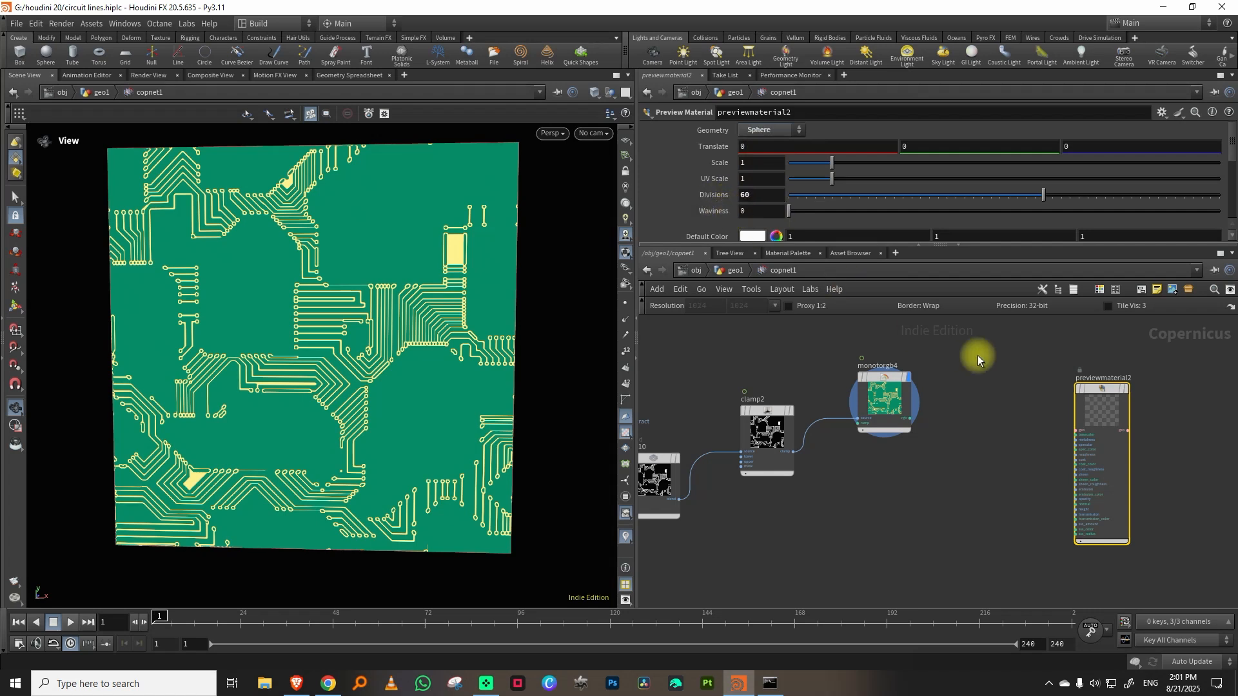
Step: Connect the Mono to RGB output to the Preview Material's basecolor input and display the material on the sphere
click(915, 414)
click(1077, 435)
click(910, 419)
click(1123, 392)
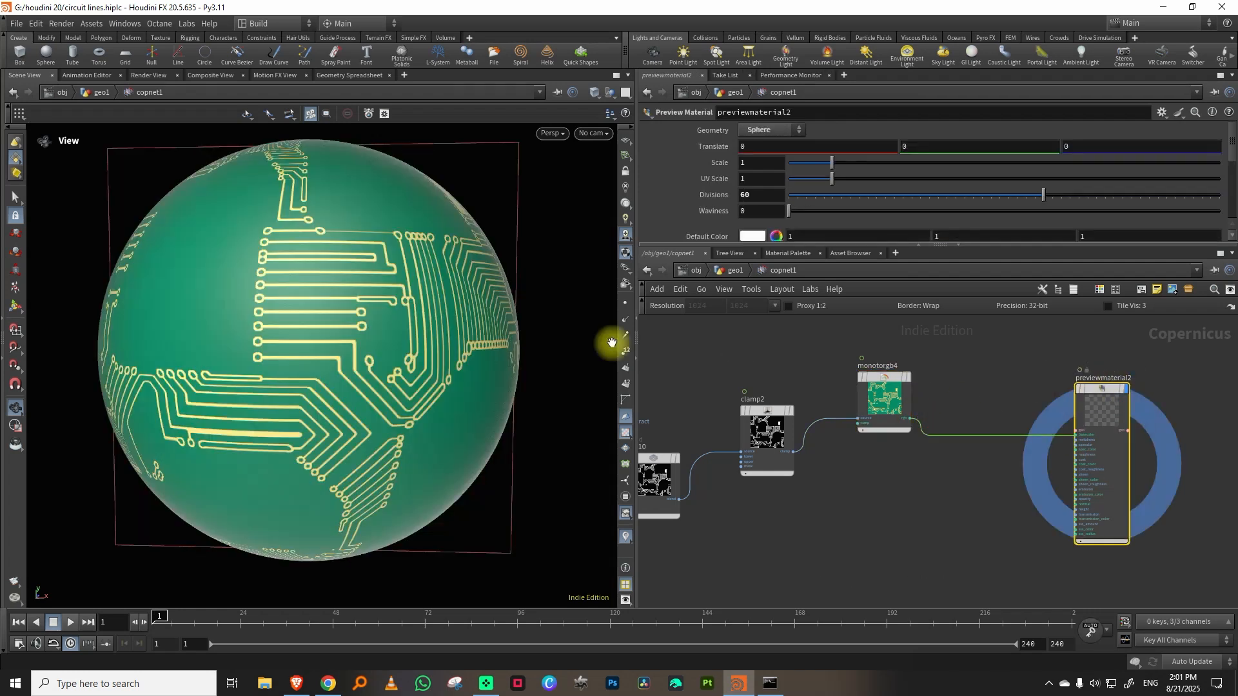
scroll(365, 341, down, 1)
middle_drag(941, 530, 983, 539)
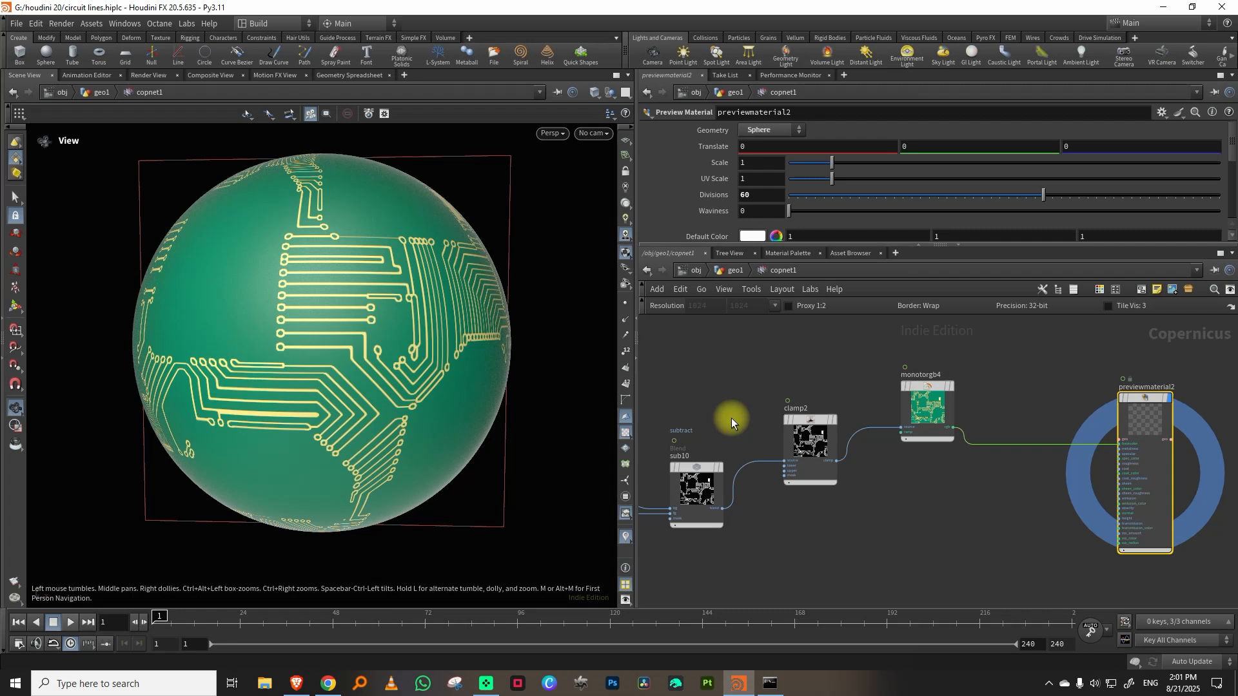
Step: Reposition the Mono to RGB and Clamp nodes to open up space before the Preview Material
middle_drag(898, 487, 862, 481)
right_drag(850, 501, 865, 490)
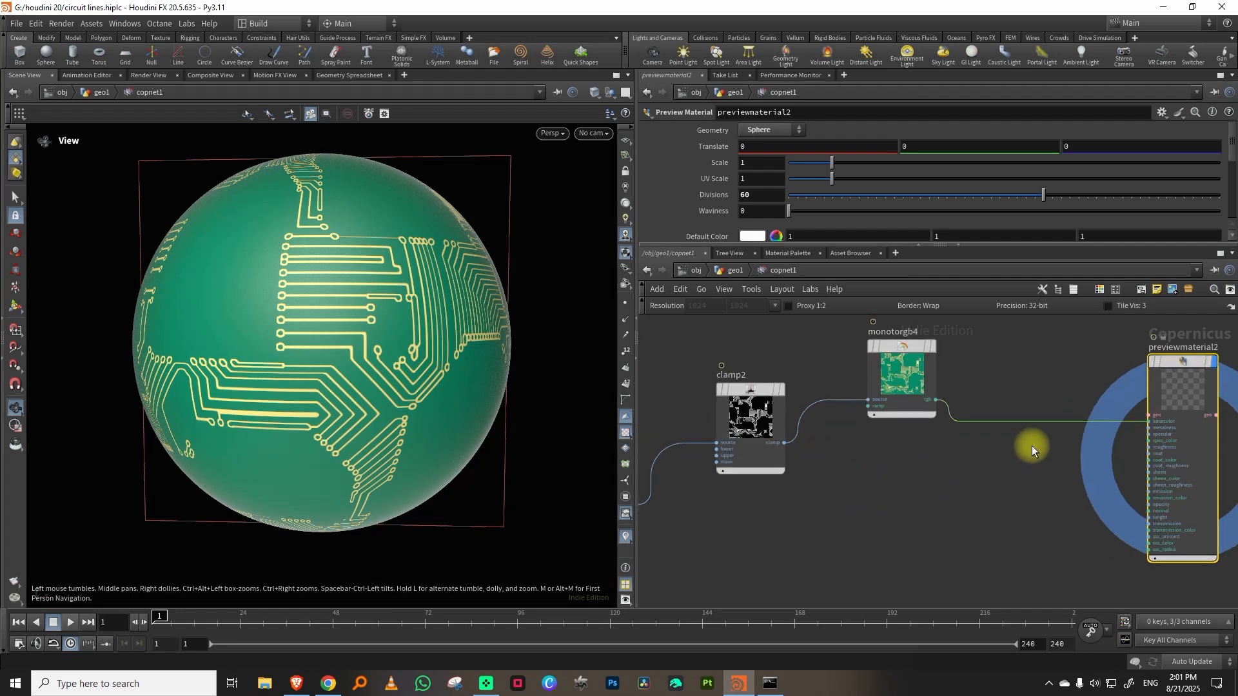
drag(906, 385, 923, 376)
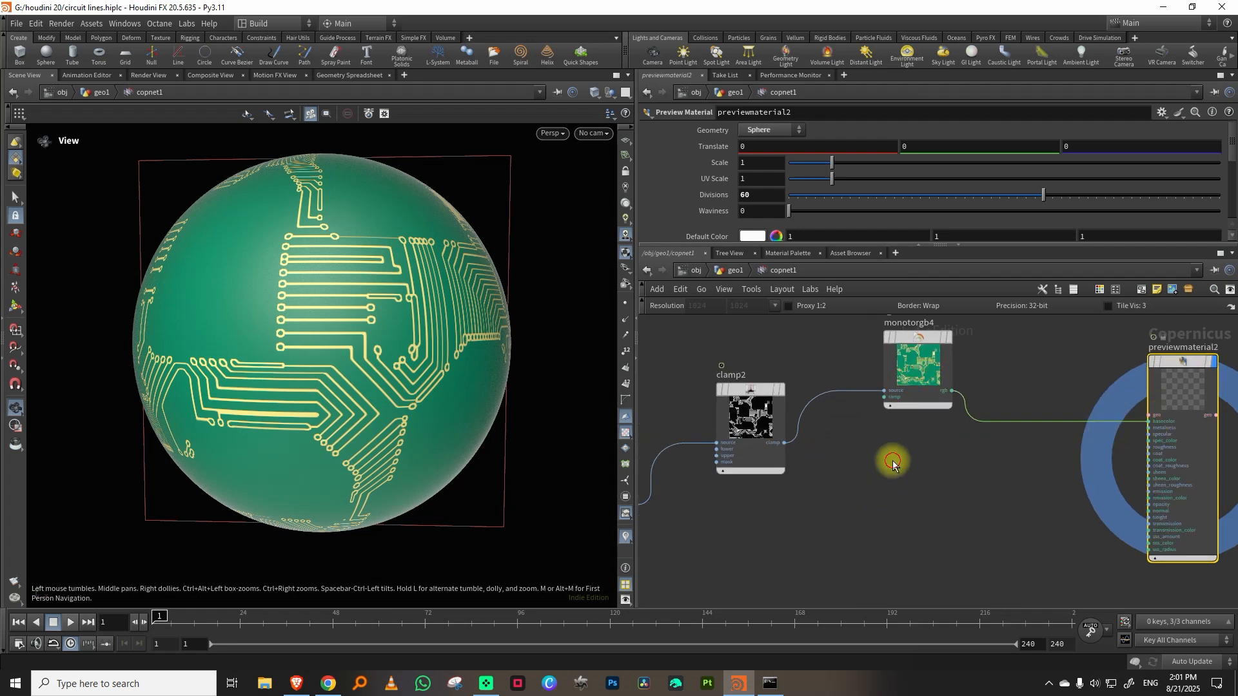
drag(781, 431, 769, 457)
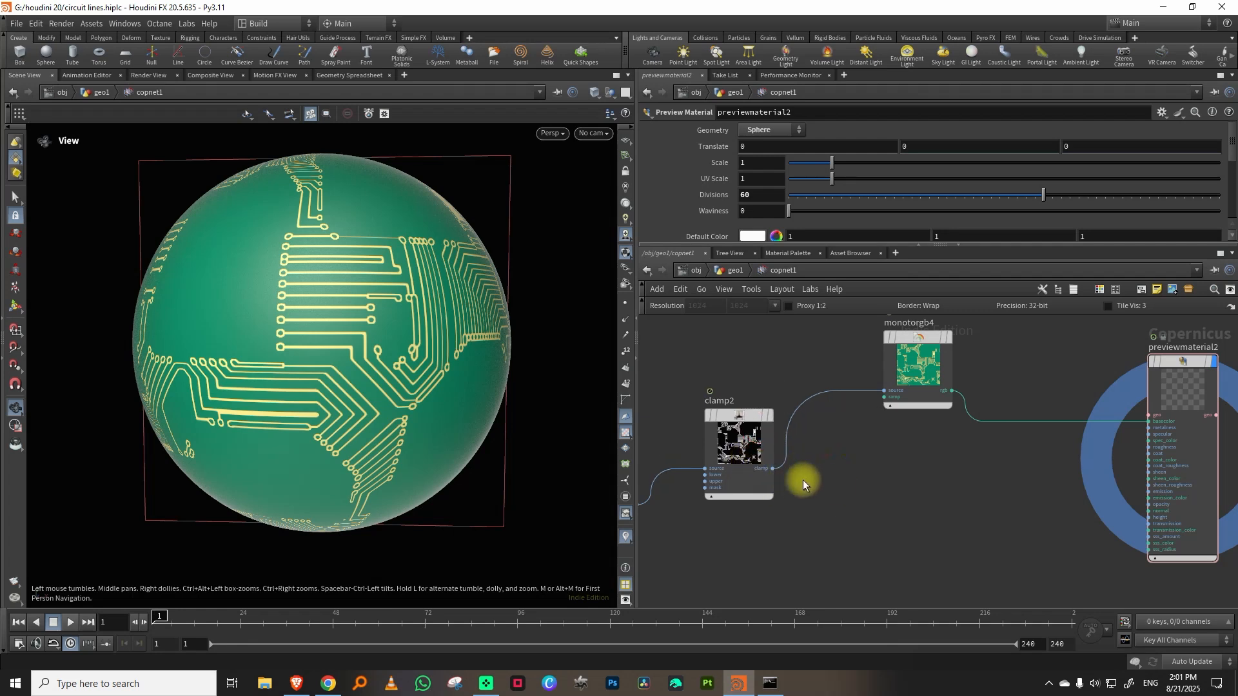
Step: Insert a Null between the Mono to RGB and the Preview Material and name it colour
key(Tab)
text(nul)
click(927, 367)
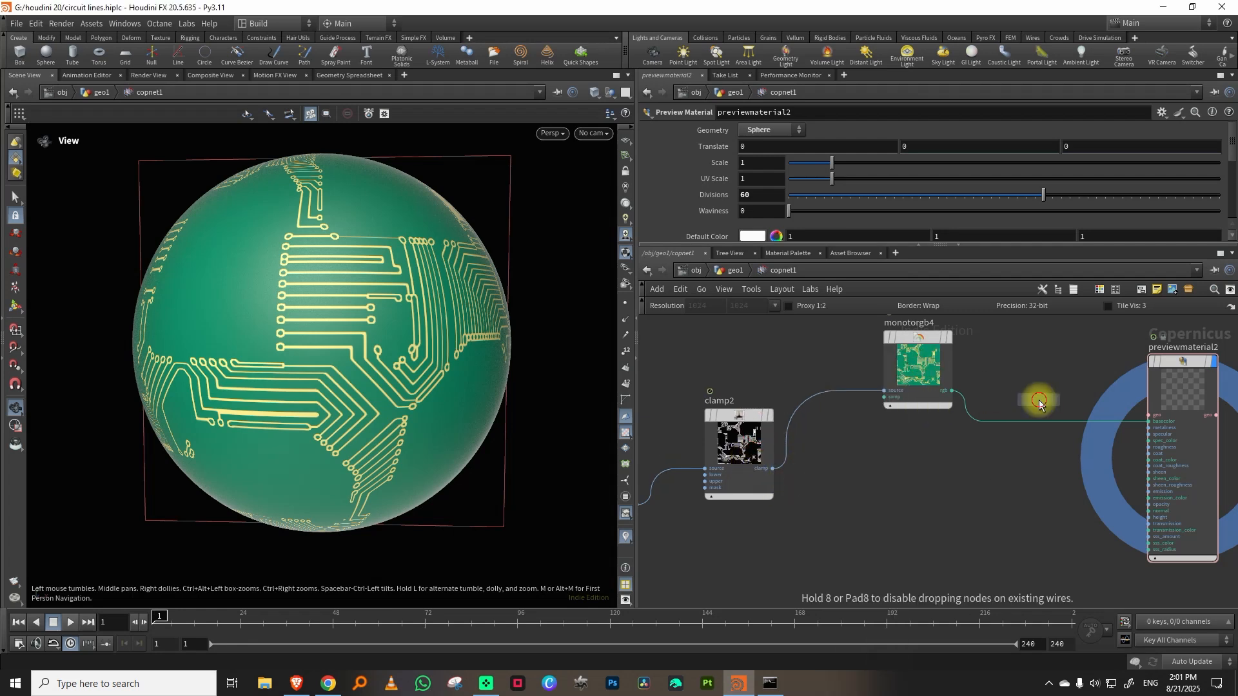
click(1045, 410)
double_click(1038, 373)
text(colour)
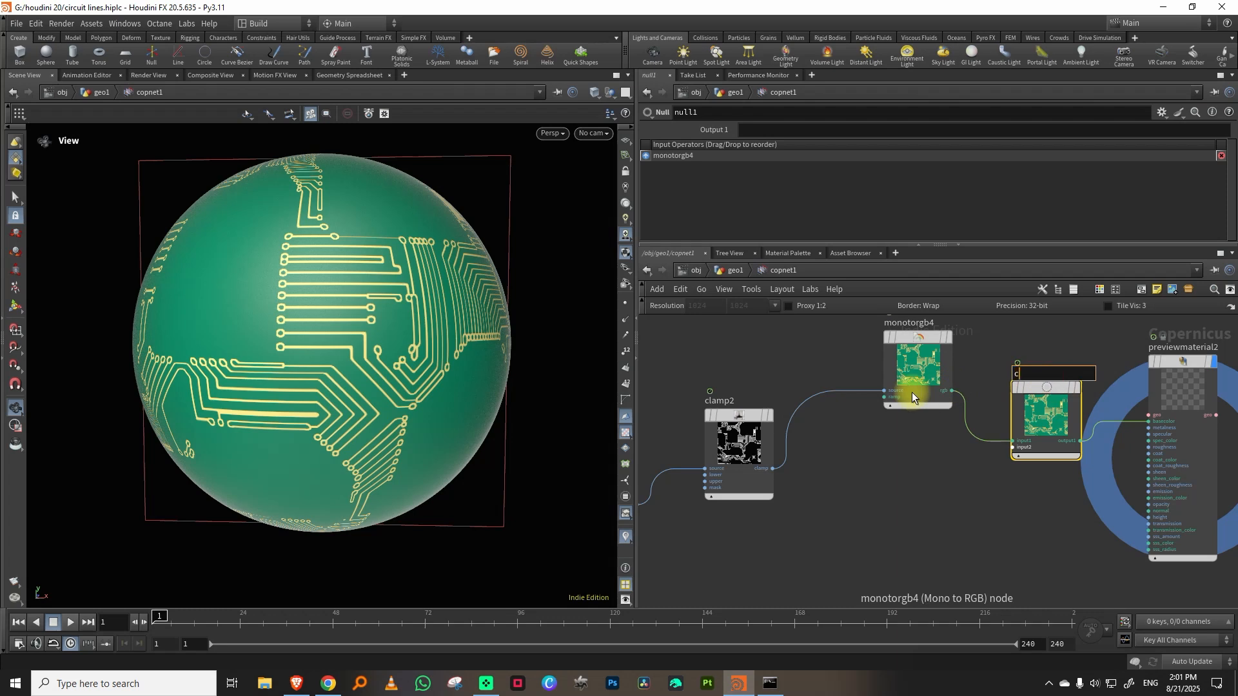
key(Return)
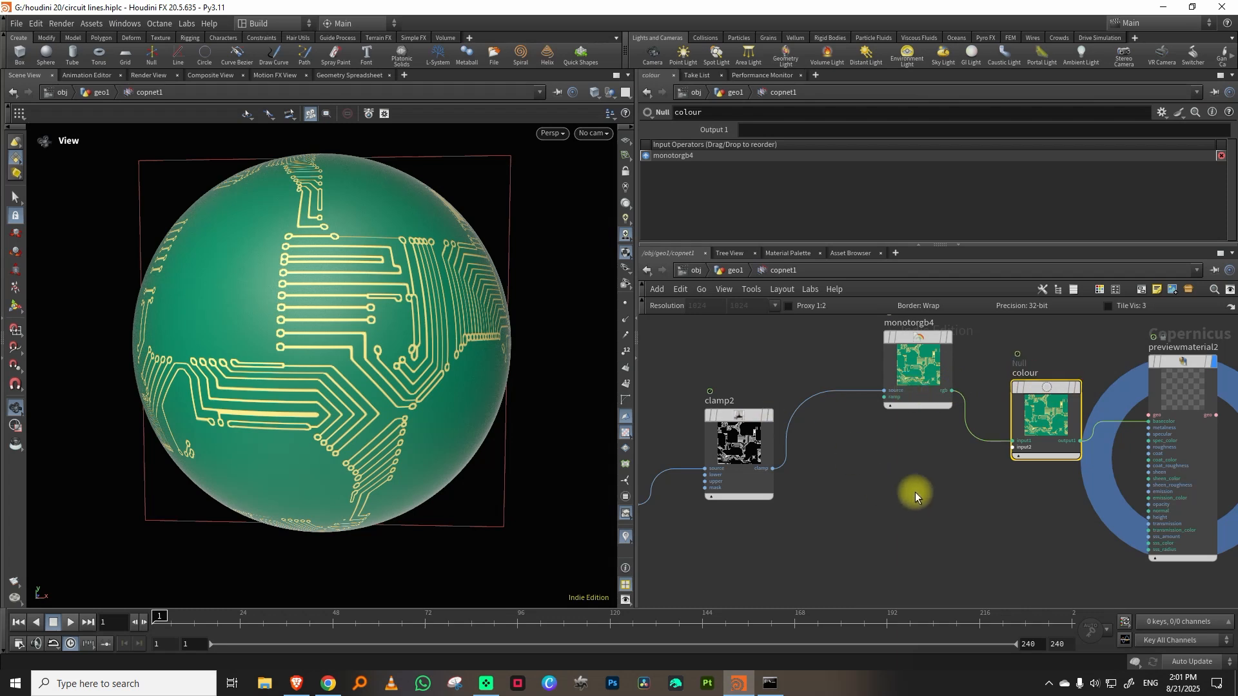
Step: Add a Null below the colour null, feed it from the Clamp's output and name it metal
key(Tab)
text(nul)
click(1027, 367)
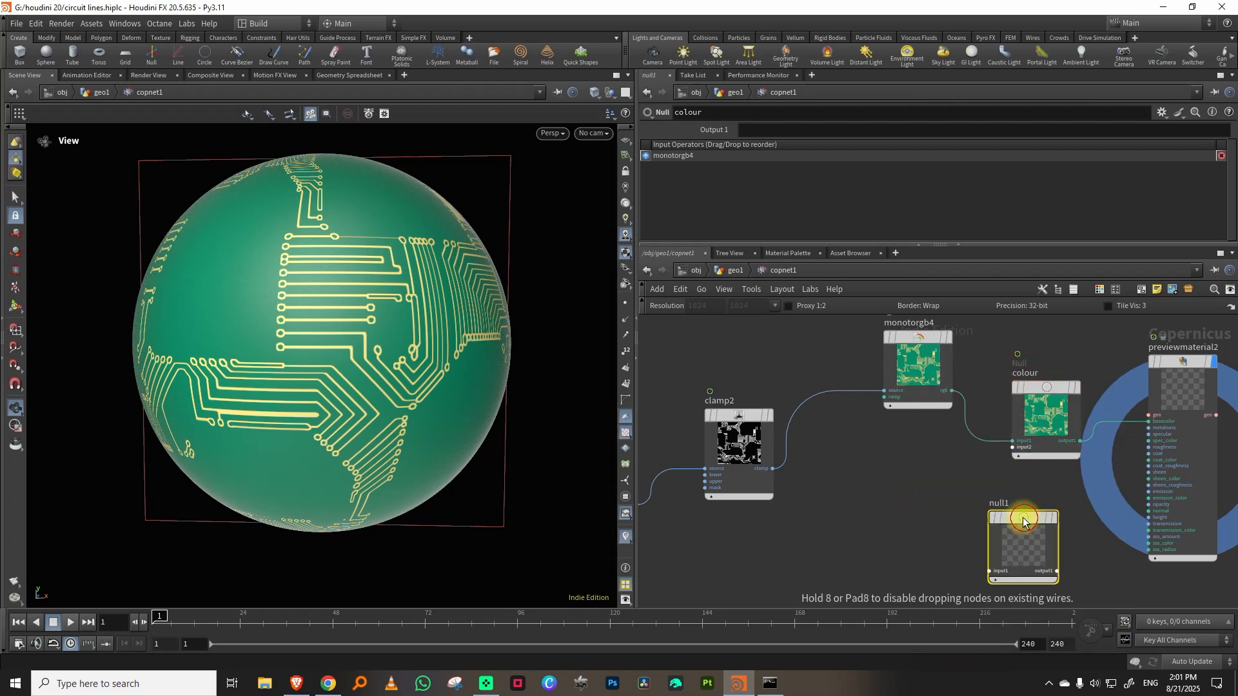
click(1009, 513)
click(773, 469)
click(990, 572)
double_click(1003, 506)
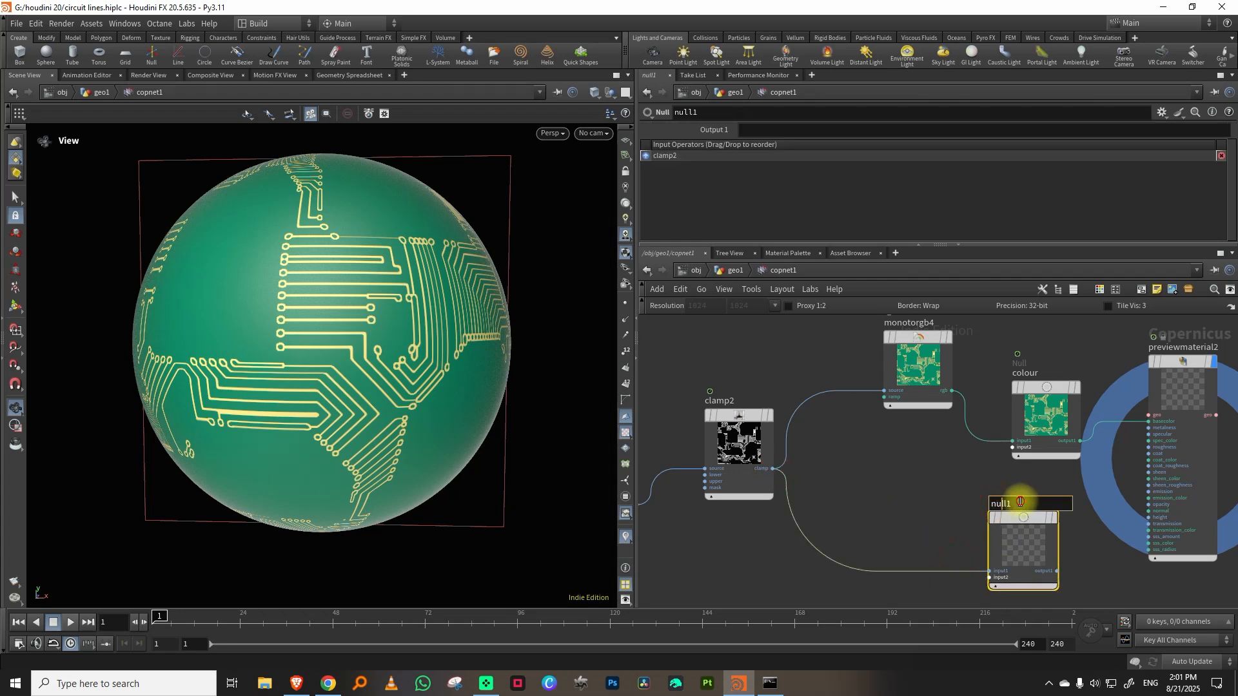
Step: Connect the metal null's output to the Preview Material's metalness input and move the colour null closer to the Mono to RGB
click(1057, 572)
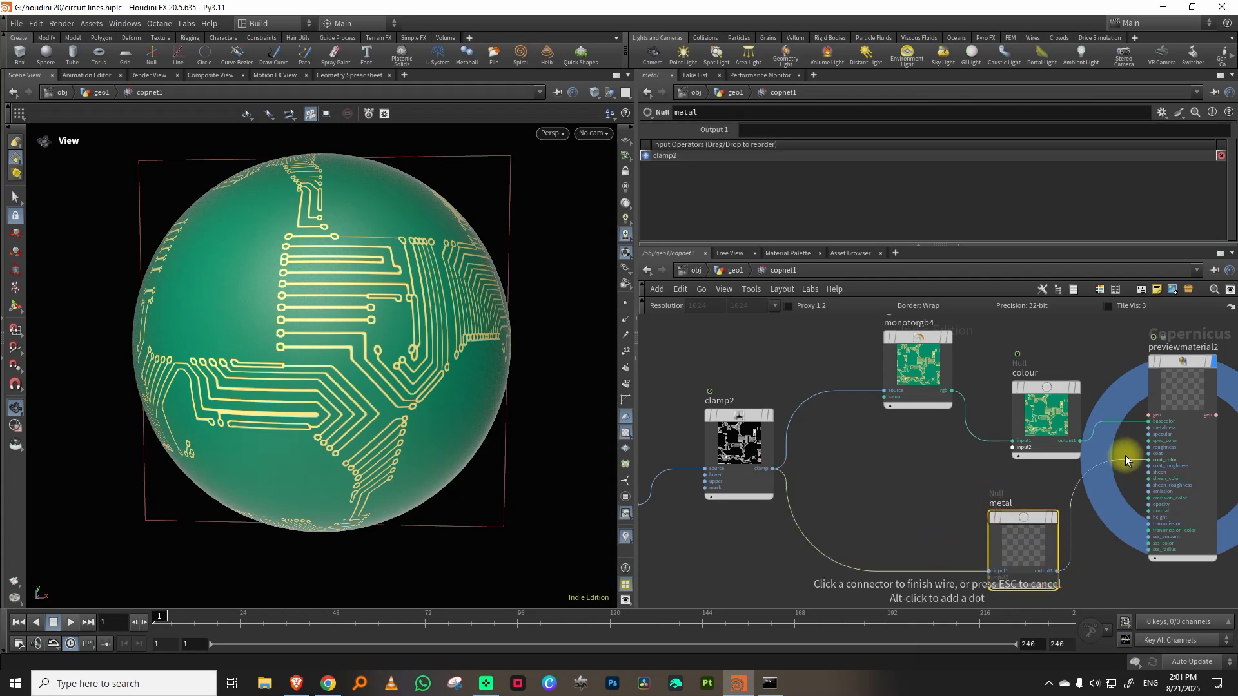
click(1139, 430)
mouse_move(322, 346)
mouse_down()
mouse_move(392, 340)
mouse_move(323, 361)
mouse_up()
middle_drag(1087, 345, 1029, 405)
drag(999, 448, 986, 398)
middle_drag(934, 530, 989, 413)
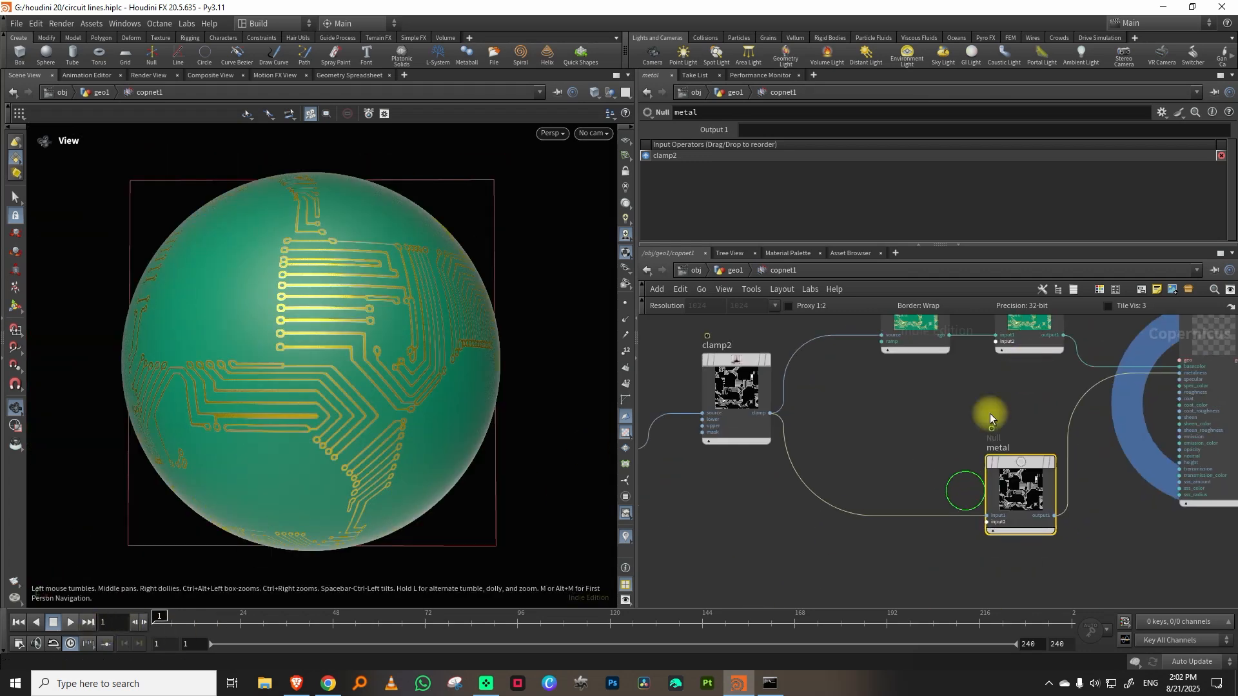
Step: Add a Remap node below the metal null and connect the Clamp's output to its source input
key(Tab)
text(rem)
click(1050, 369)
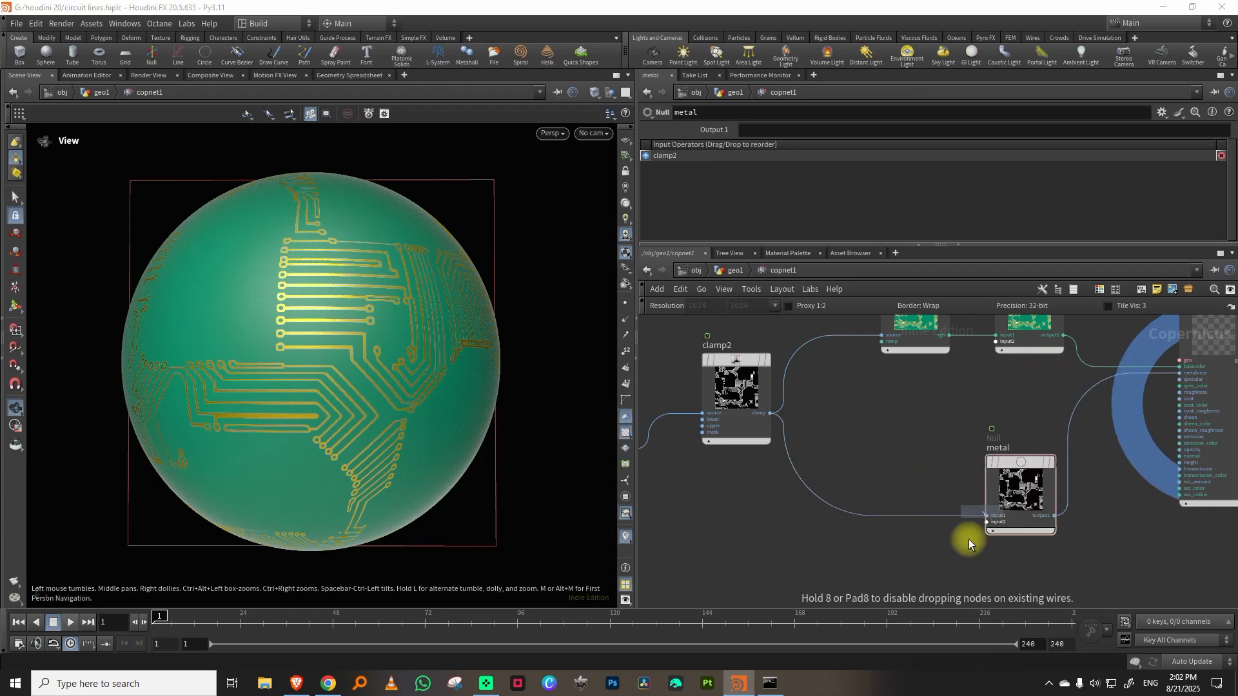
click(954, 587)
middle_drag(853, 427, 917, 386)
click(836, 373)
middle_drag(966, 585, 930, 479)
click(935, 481)
Step: Add a Null after the Remap, connected to its output, and name it rough
drag(987, 454, 1014, 482)
key(Tab)
text(nul)
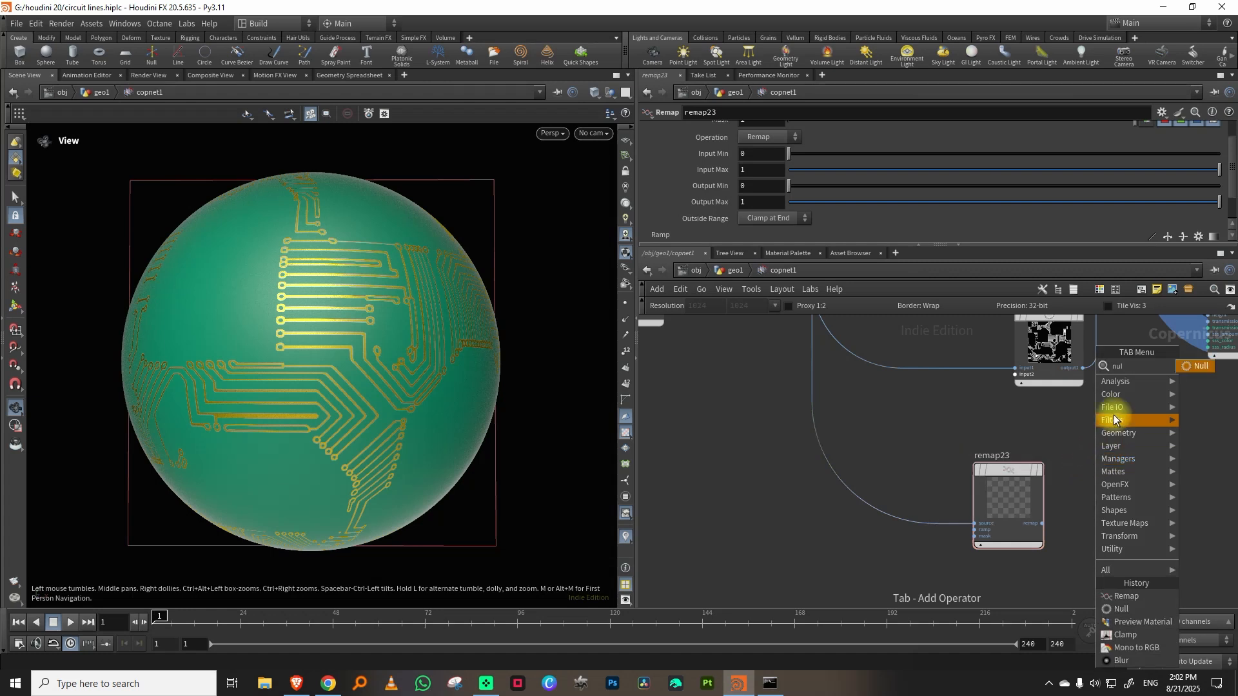
click(1186, 374)
click(1116, 449)
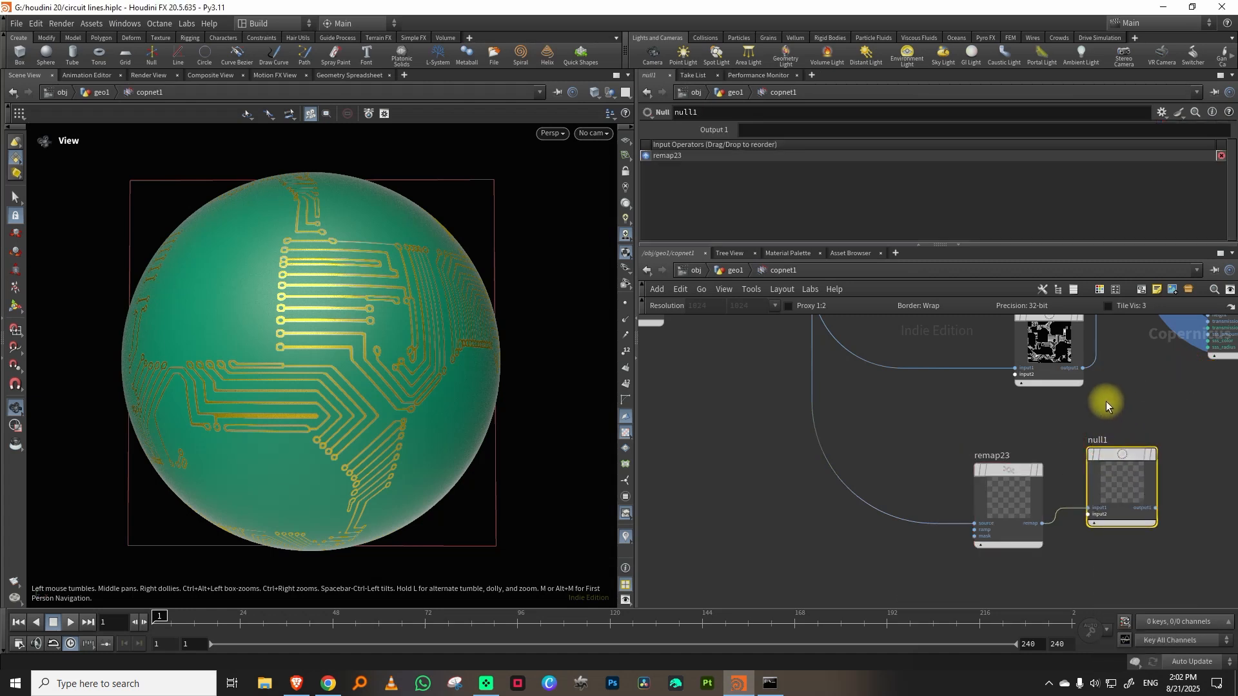
Step: Connect the rough null's output to the Preview Material's roughness input and move the Remap away from the rough null
click(1003, 489)
middle_drag(1104, 415, 1043, 463)
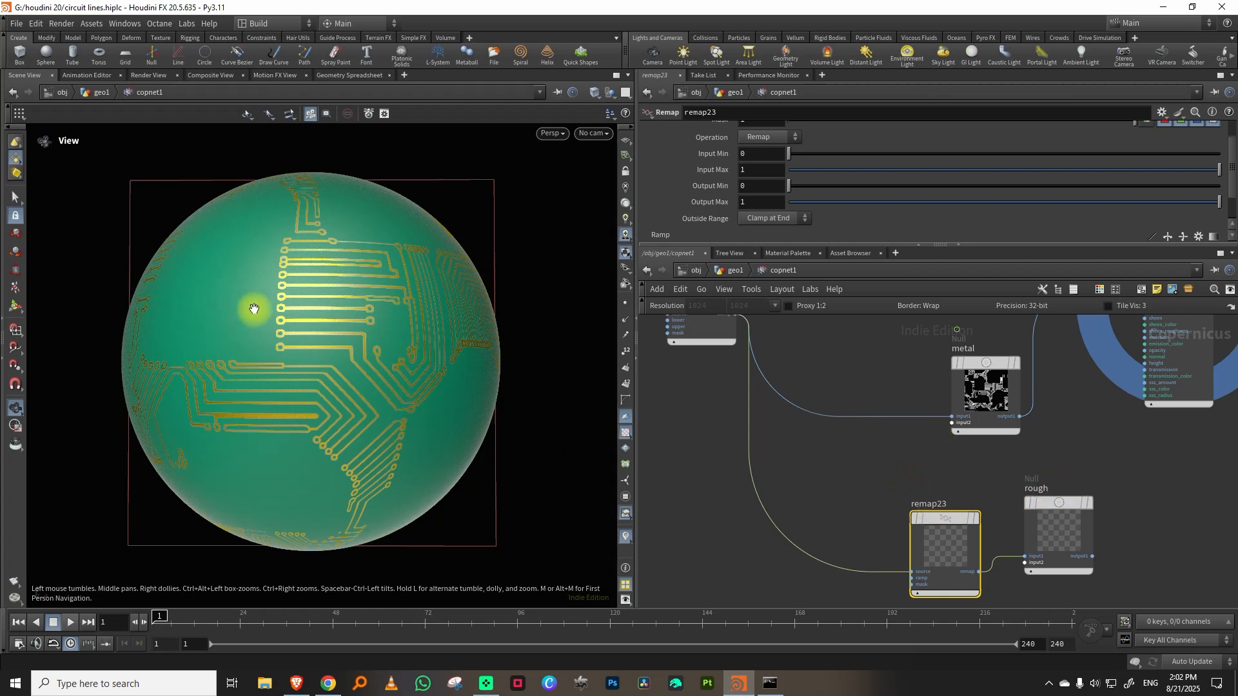
drag(858, 245, 868, 371)
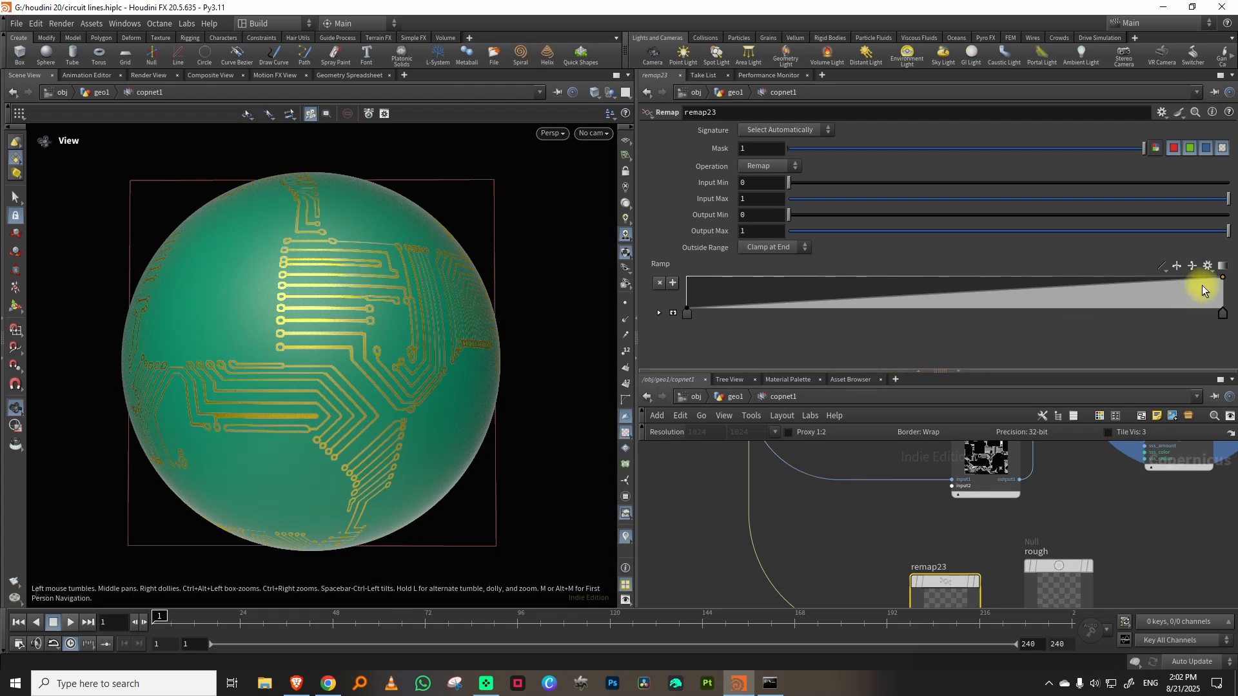
middle_drag(1116, 501, 962, 525)
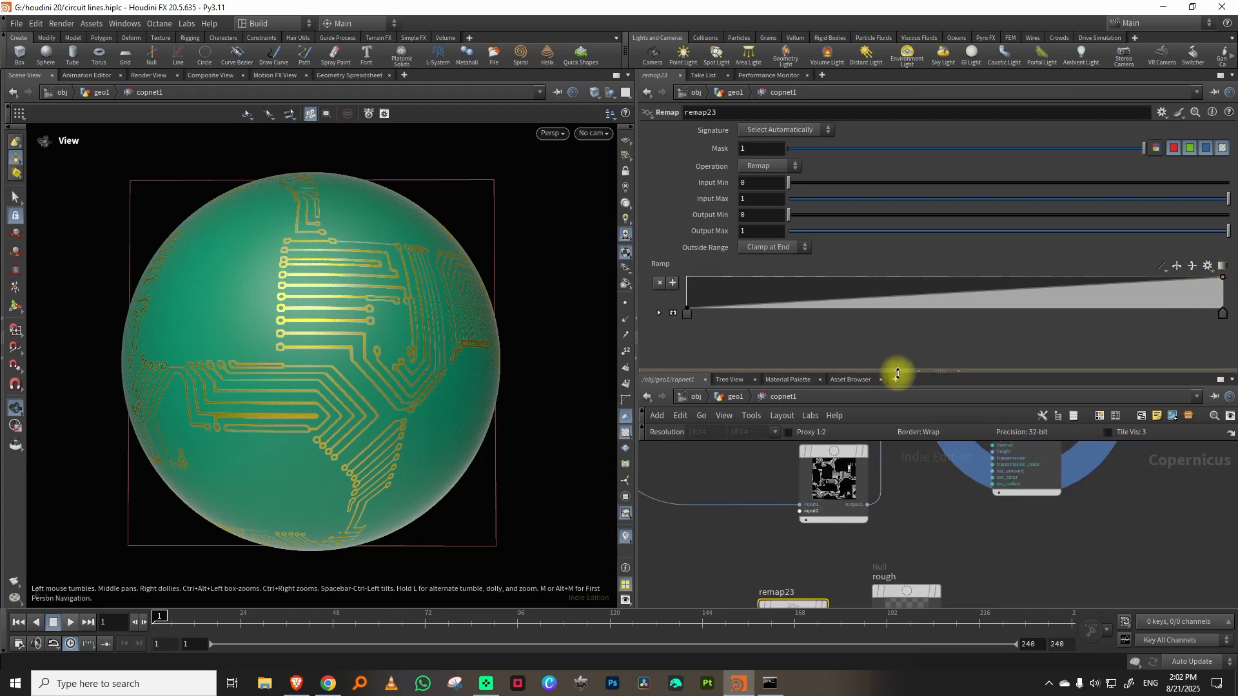
drag(897, 371, 925, 265)
middle_drag(957, 463, 906, 459)
click(887, 592)
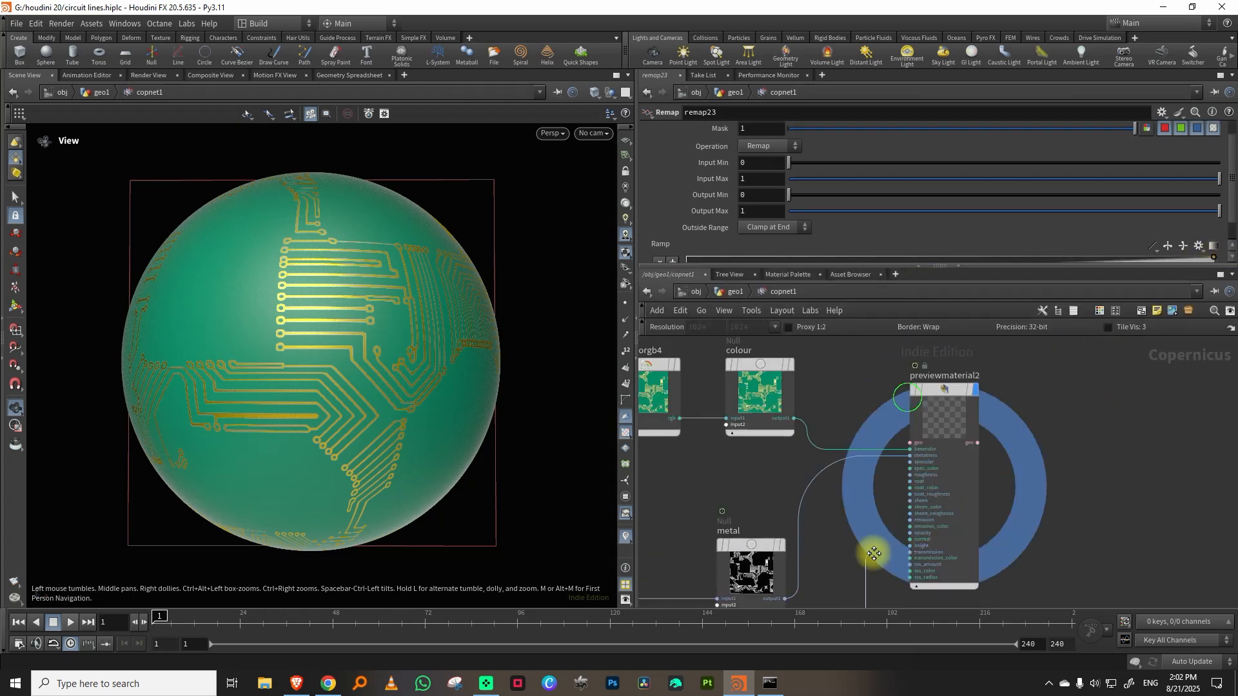
click(889, 485)
mouse_move(868, 486)
middle_down()
mouse_move(964, 463)
mouse_move(870, 476)
middle_up()
drag(923, 473, 863, 444)
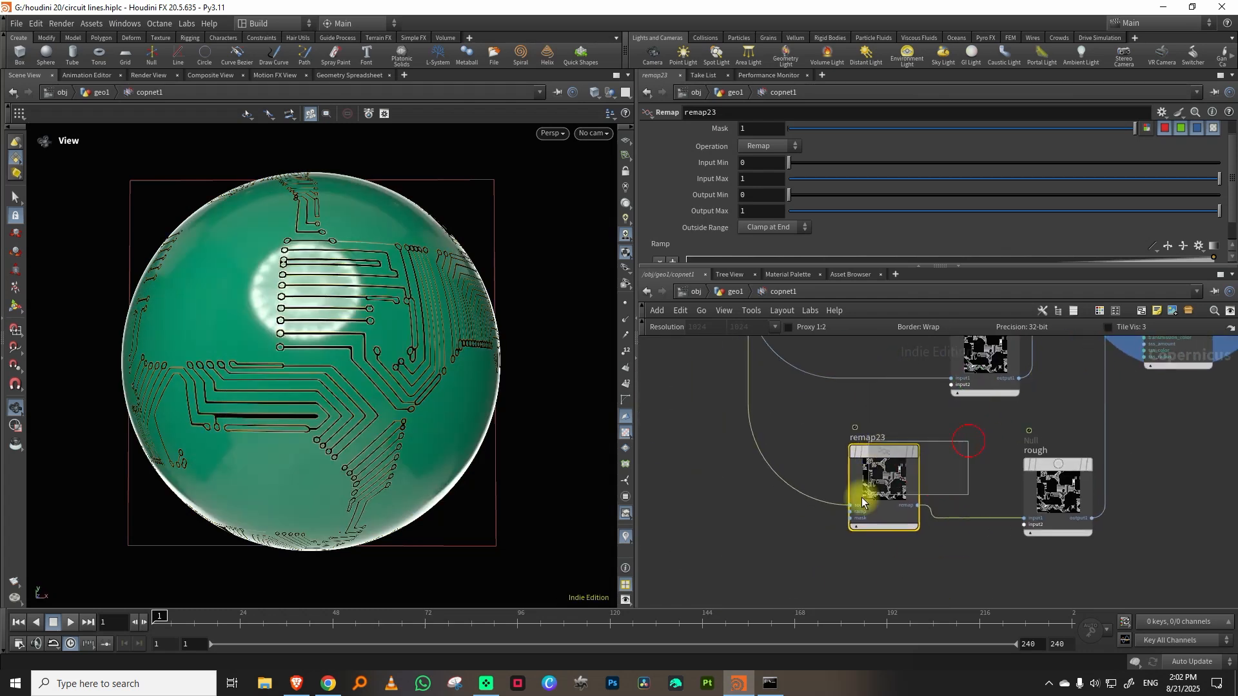
Step: Invert the Remap's ramp by raising its start point and lowering its end point, and check the result on the timeline
mouse_move(907, 263)
mouse_down()
mouse_move(879, 268)
mouse_move(761, 358)
mouse_up()
drag(694, 314, 685, 282)
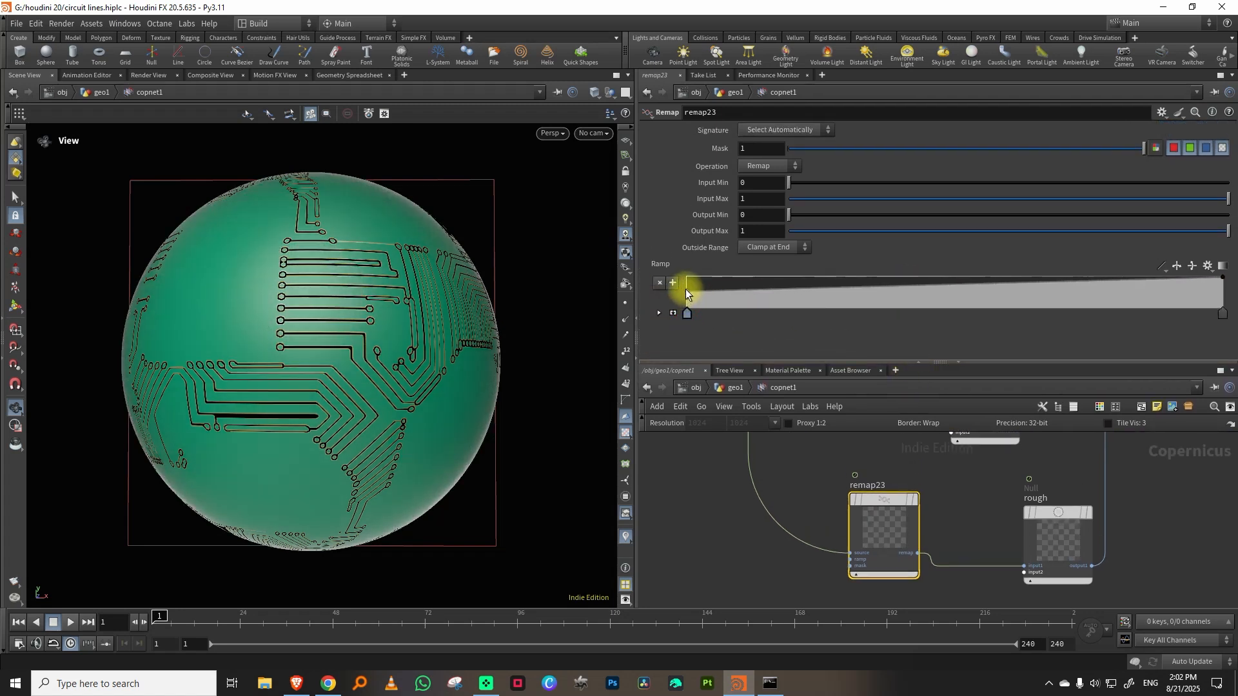
drag(1225, 284, 1229, 310)
drag(165, 618, 130, 619)
Step: Enlarge the network editor and rearrange the metal, Mono to RGB and colour nodes
drag(899, 363, 911, 255)
middle_drag(948, 358, 890, 514)
scroll(924, 428, down, 3)
middle_drag(929, 454, 933, 469)
drag(933, 466, 895, 468)
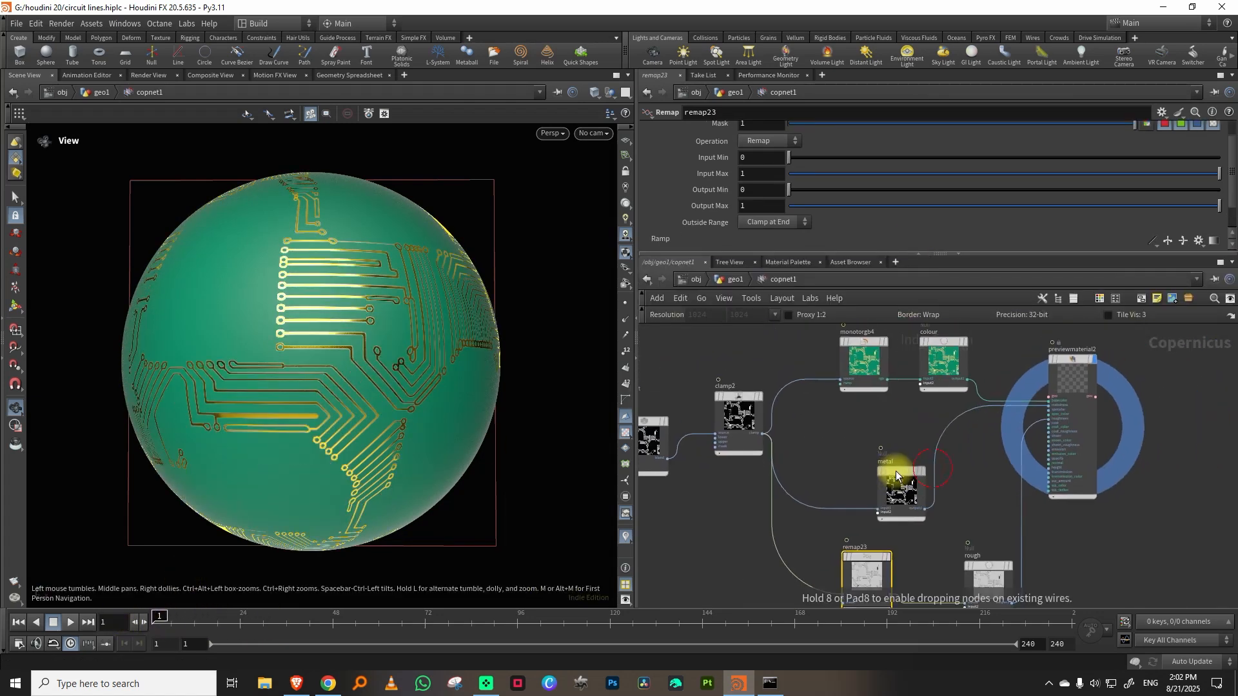
middle_drag(933, 436, 909, 520)
drag(877, 450, 948, 451)
middle_drag(969, 408, 996, 398)
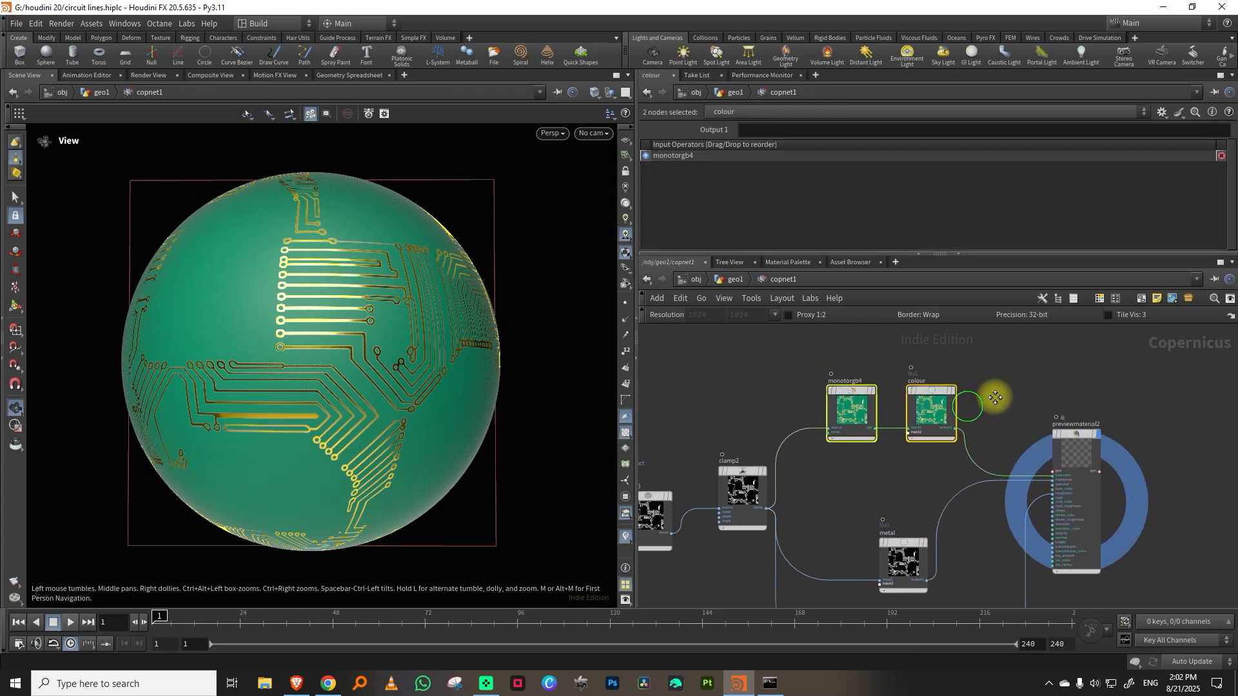
Step: Add a Fractal Noise node above the Clamp
middle_drag(887, 482, 899, 485)
key(Tab)
text(frac)
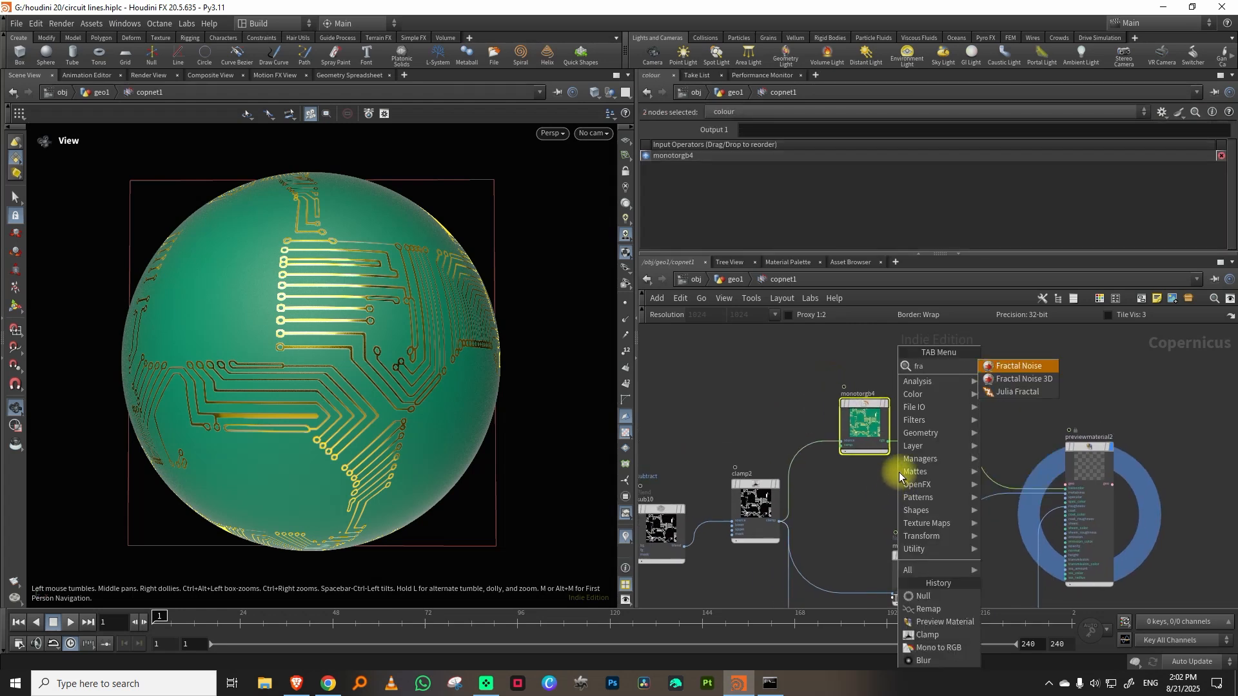
click(1019, 366)
click(852, 408)
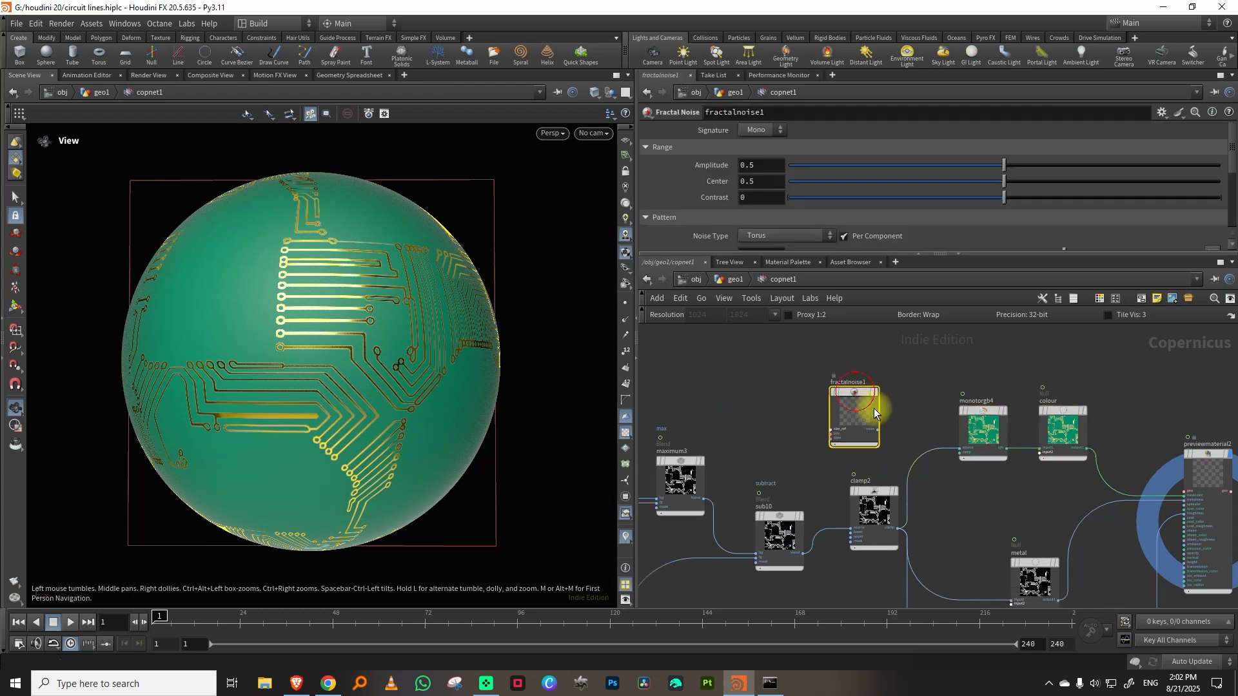
Step: Align the Subtract and Clamp nodes, lower the Mono to RGB and colour nodes, and place the Fractal Noise above them
drag(868, 498, 861, 508)
drag(786, 521, 770, 509)
drag(1069, 426, 1077, 426)
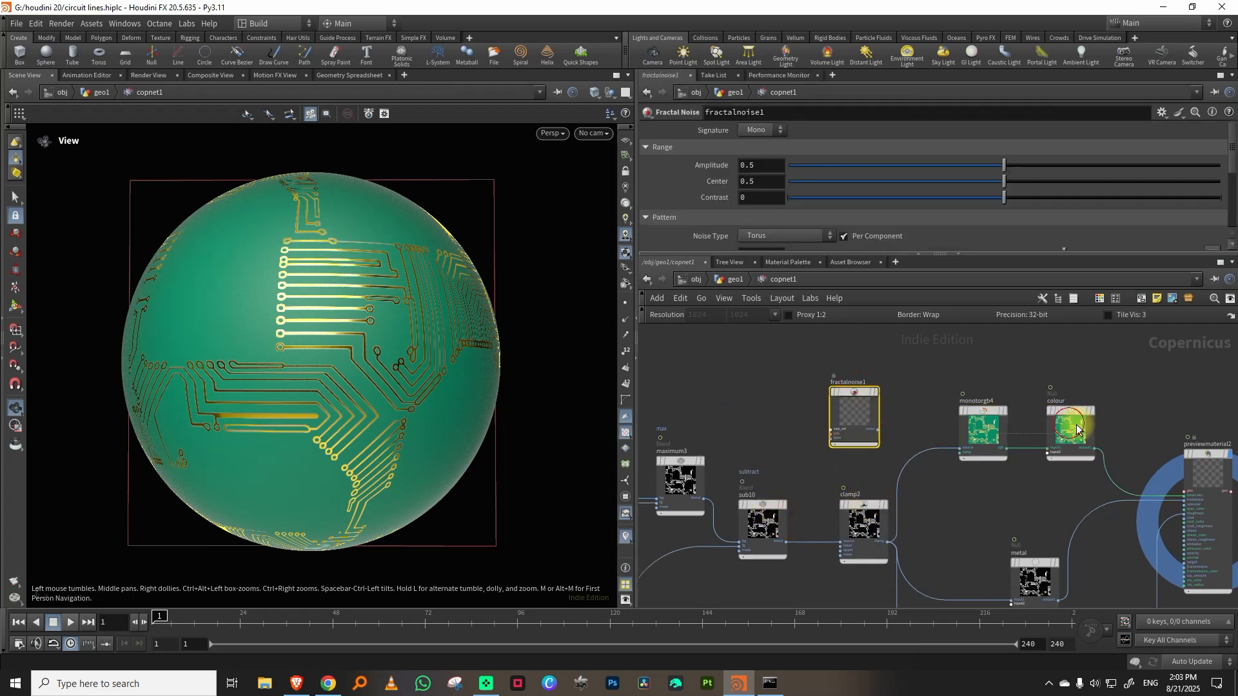
drag(980, 384, 1065, 436)
drag(1063, 433, 1037, 454)
drag(851, 412, 1016, 375)
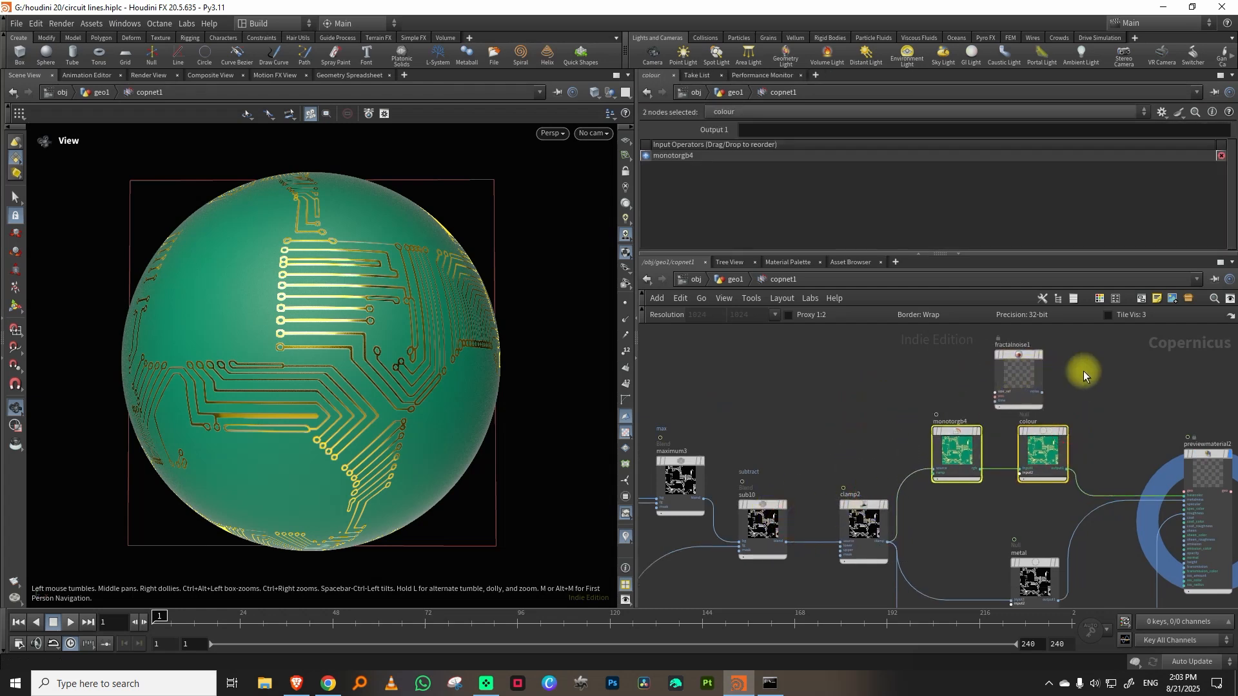
Step: Insert a Multiply blend between the colour null and the Preview Material, and connect the Fractal Noise to its foreground input
middle_drag(1128, 385, 1019, 396)
key(Tab)
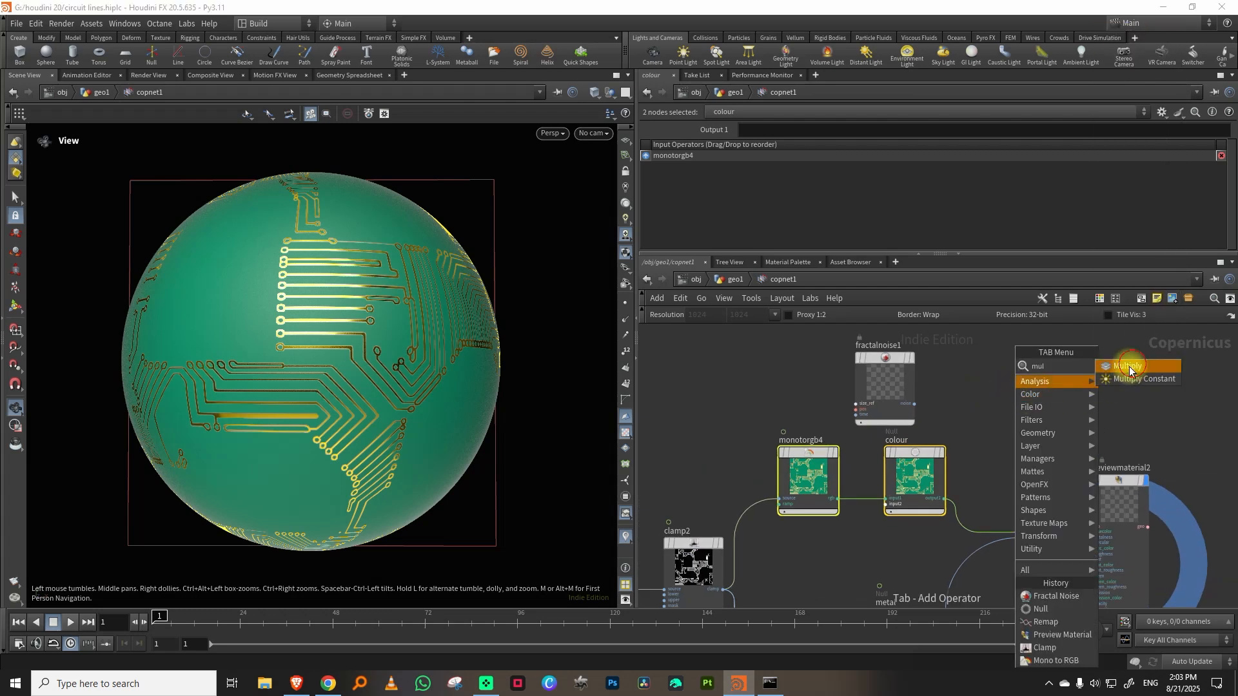
click(1126, 359)
click(996, 479)
drag(995, 480, 1054, 401)
scroll(966, 401, up, 2)
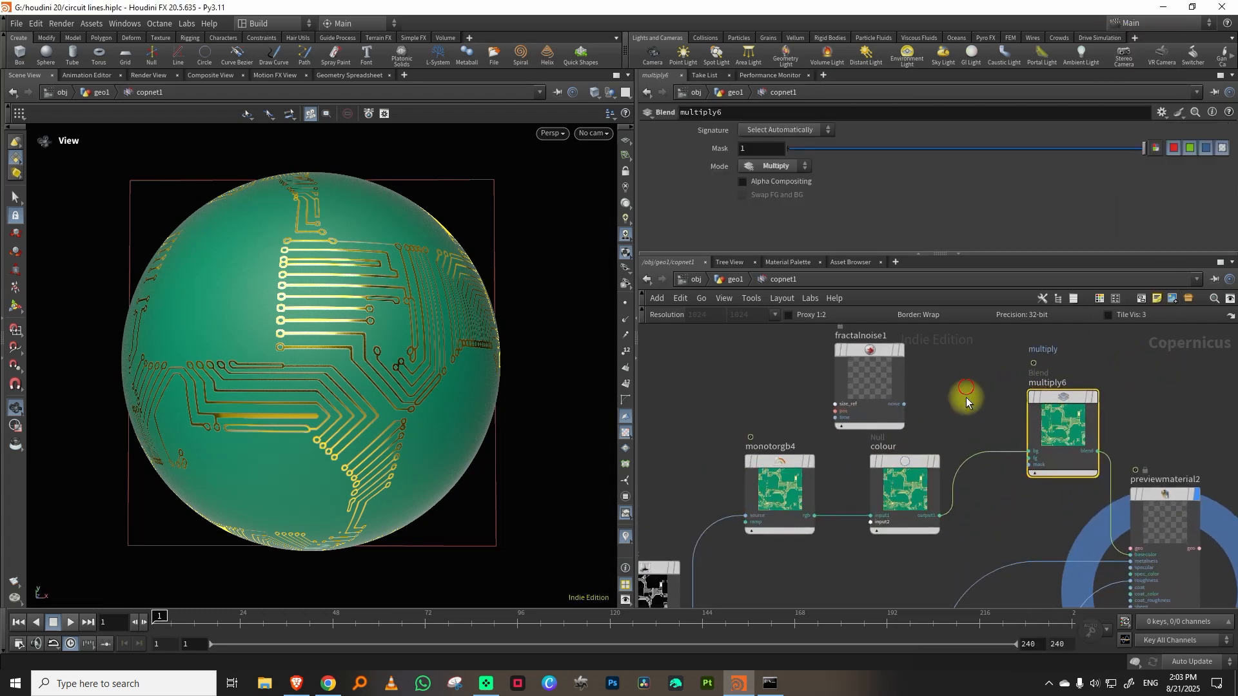
click(908, 405)
click(1030, 457)
Step: Set the Fractal Noise's signature to RGB, amplitude to 0.509, center to 0.672, contrast to 0.162 and element size to about 0.0013
click(870, 374)
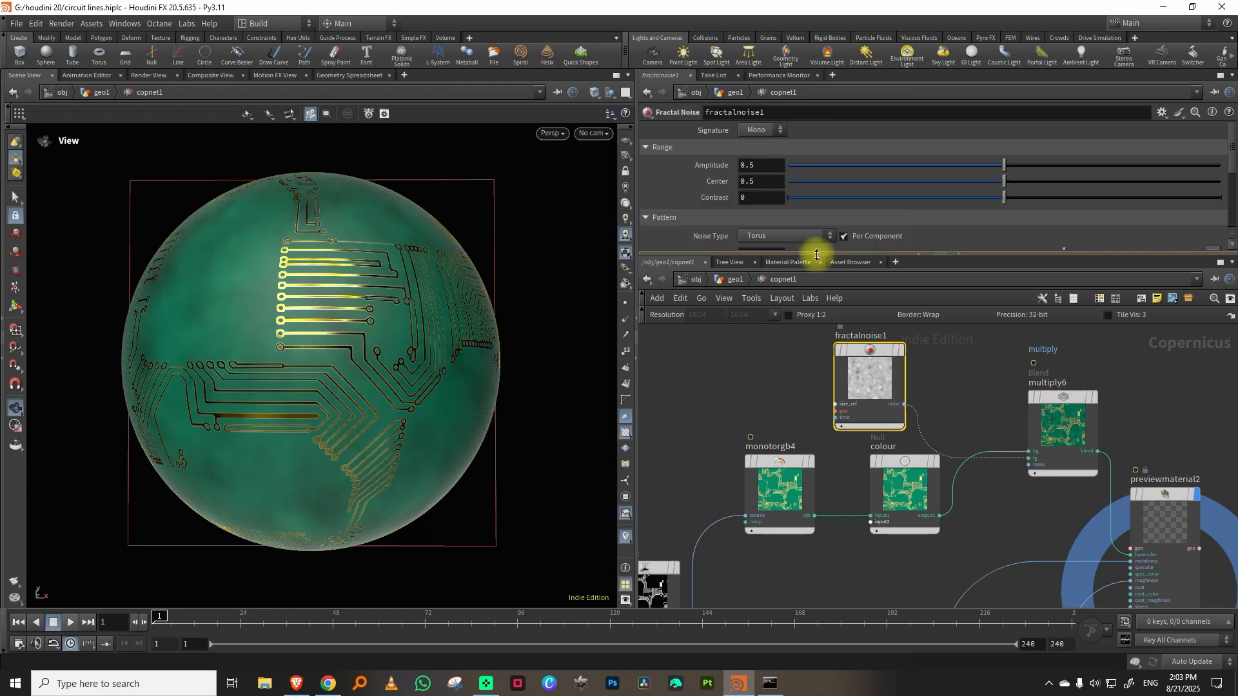
drag(819, 253, 800, 385)
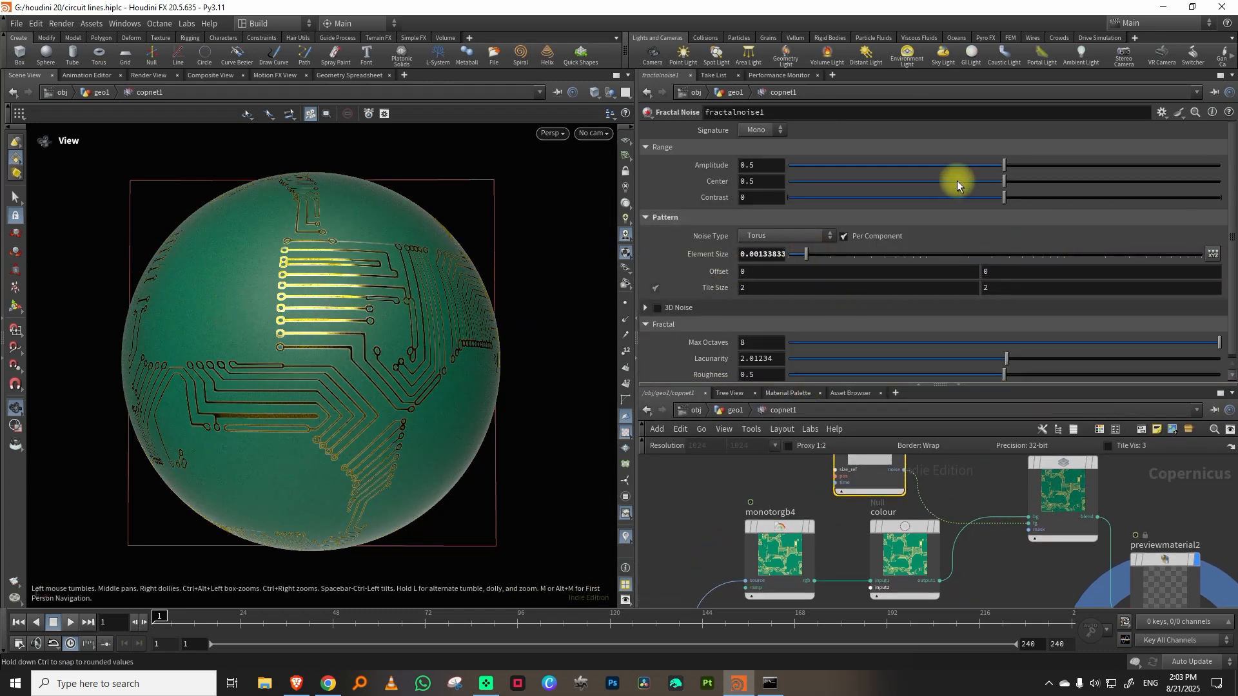
drag(911, 185, 1104, 187)
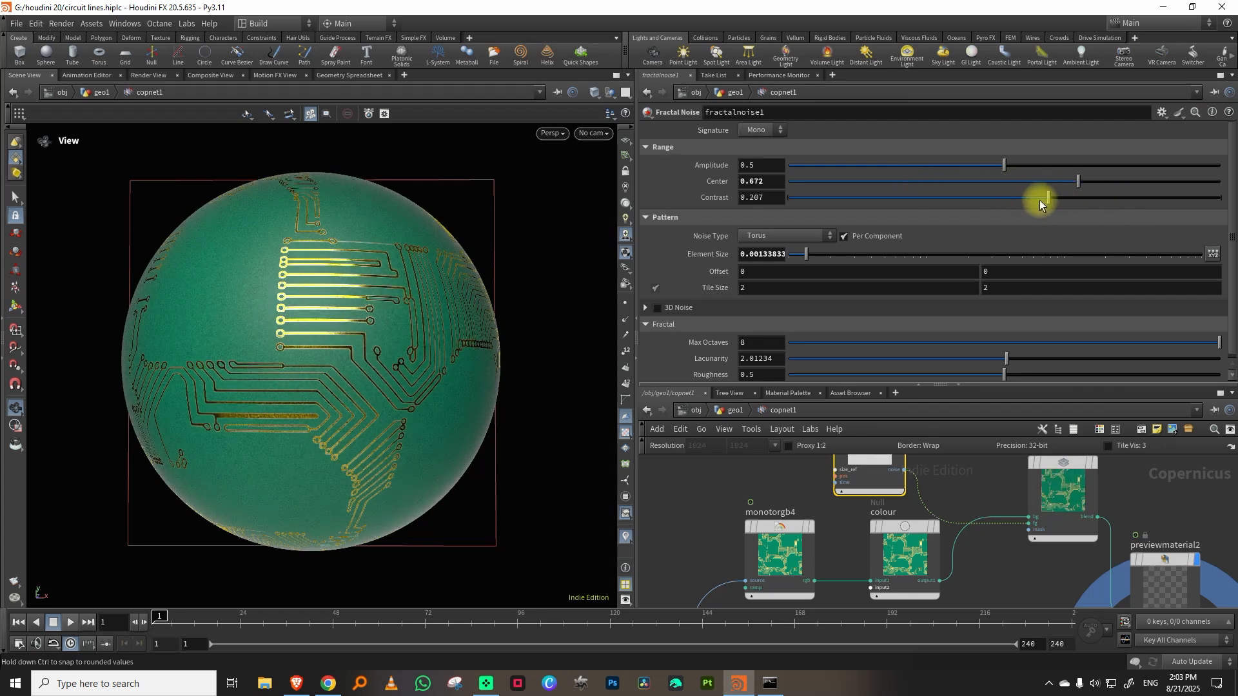
click(767, 132)
click(760, 166)
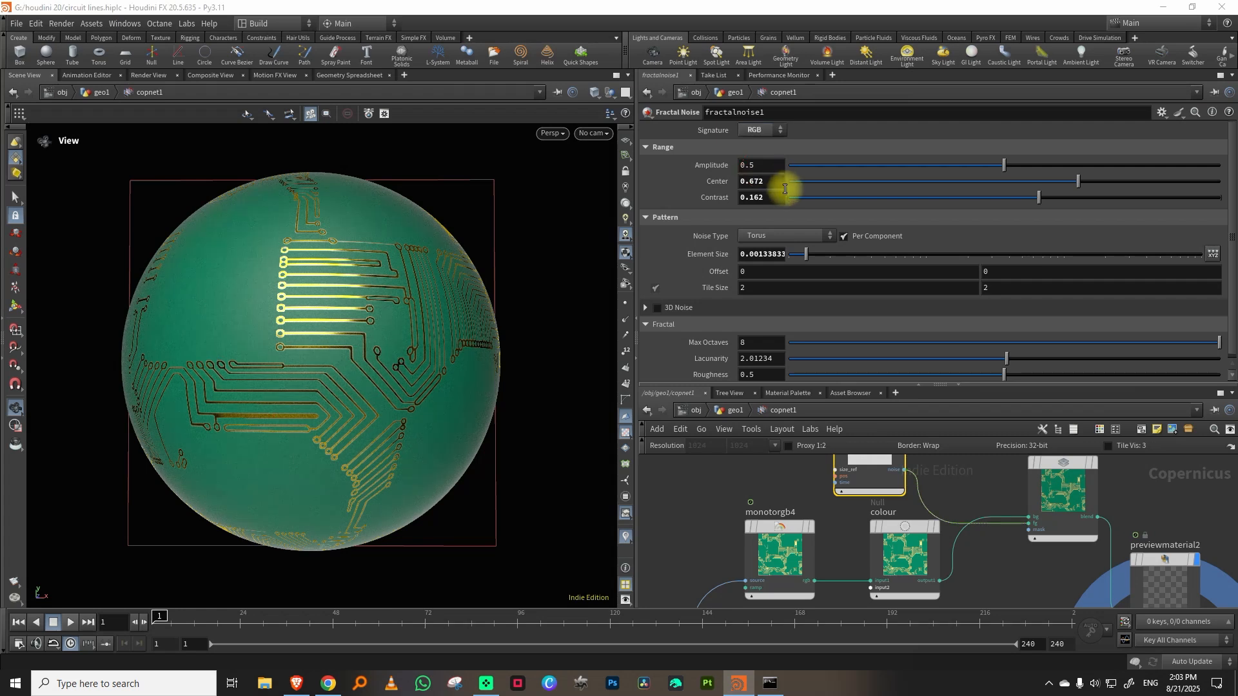
mouse_move(1022, 169)
mouse_down()
mouse_move(1161, 163)
mouse_move(1008, 165)
mouse_up()
Step: Scrub the timeline to preview the animated material, and go up to geo1 and back into copnet1
drag(181, 621, 97, 622)
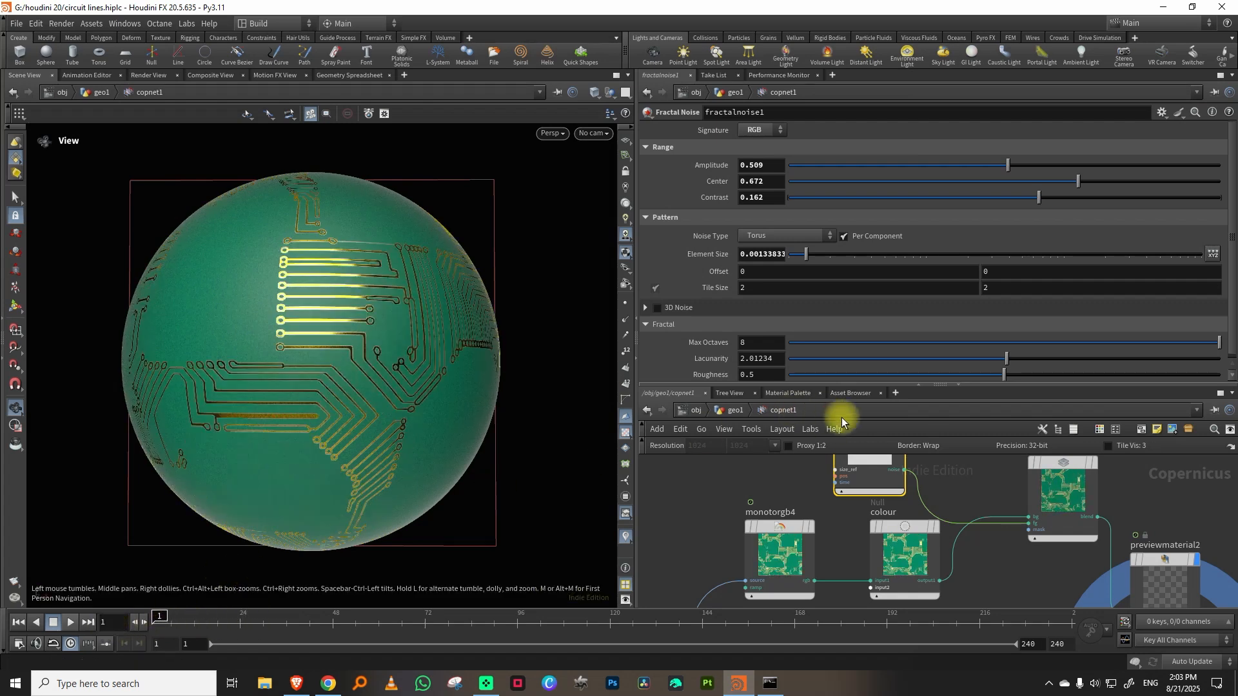
click(739, 410)
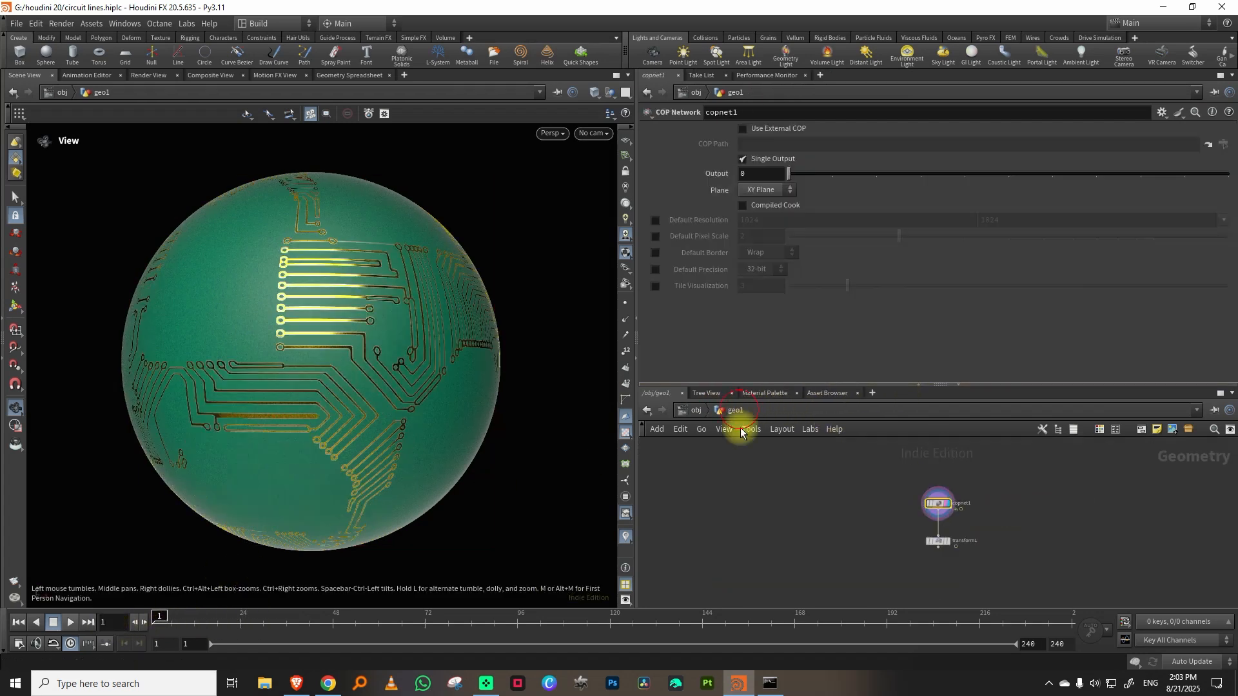
double_click(937, 507)
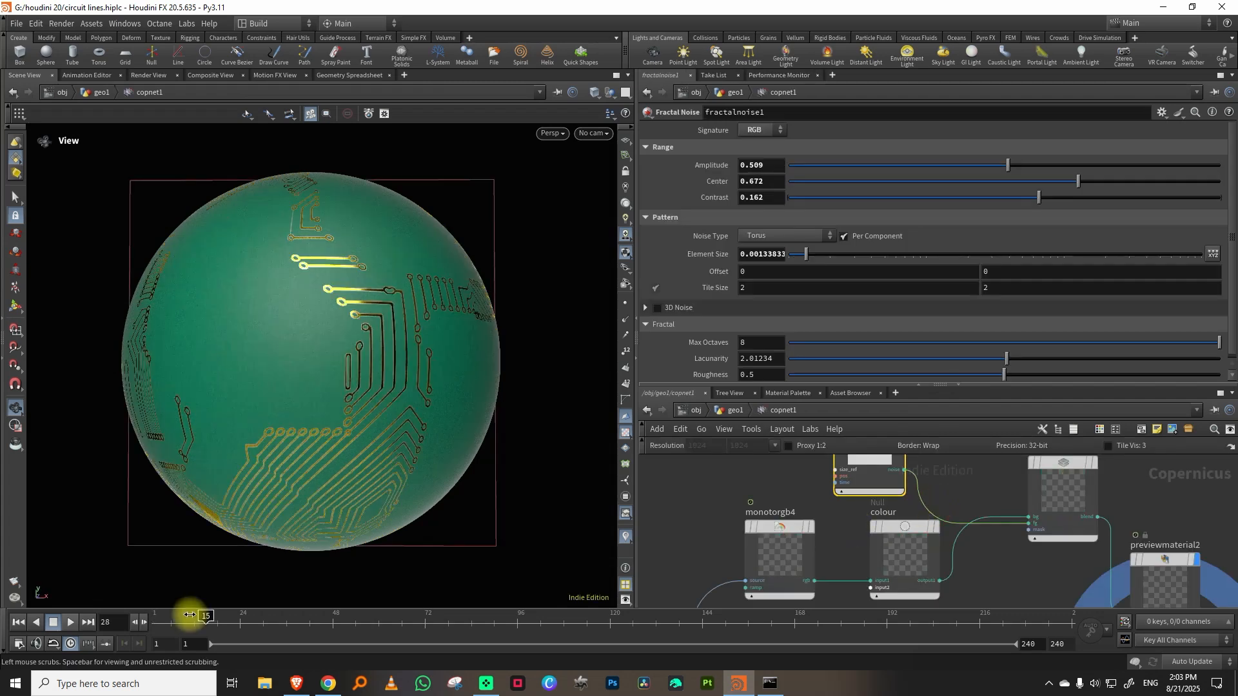
drag(864, 385, 864, 296)
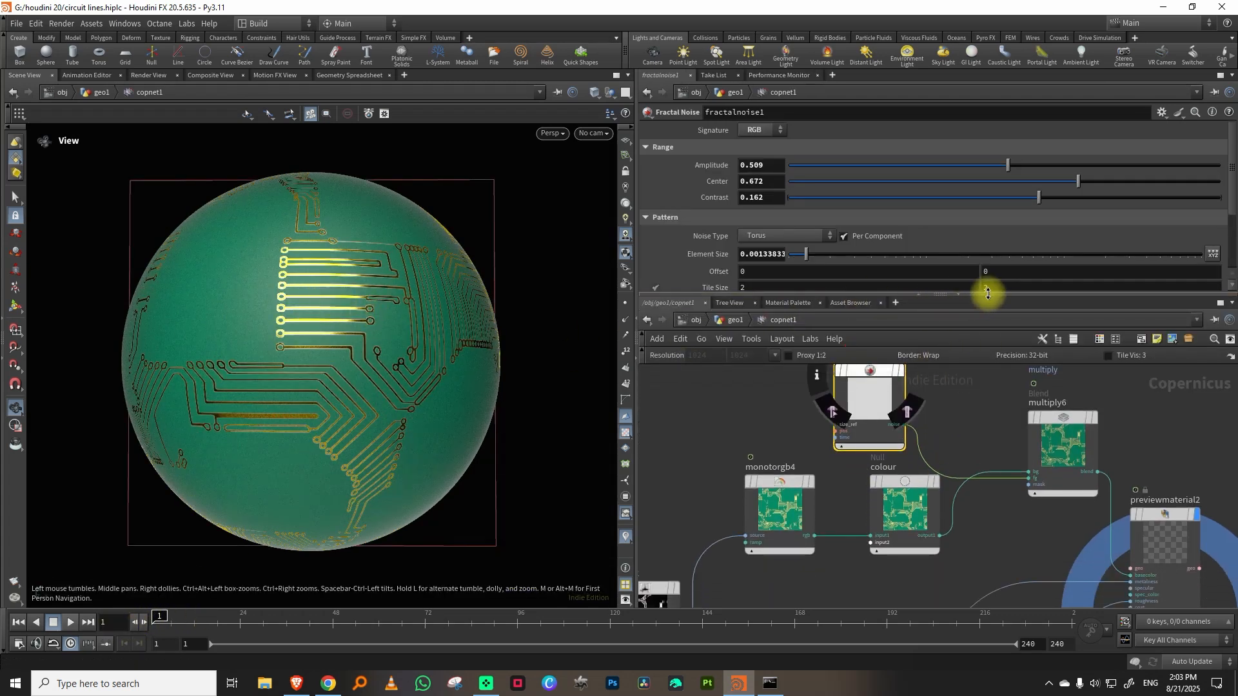
Step: Move the Fractal Noise up and add a Height to Ambient Occlusion node between the colour and metal nulls
drag(987, 294, 988, 223)
middle_drag(978, 359, 983, 428)
drag(890, 407, 946, 337)
middle_drag(1019, 365, 1063, 328)
drag(893, 409, 897, 433)
key(Tab)
text(heigt)
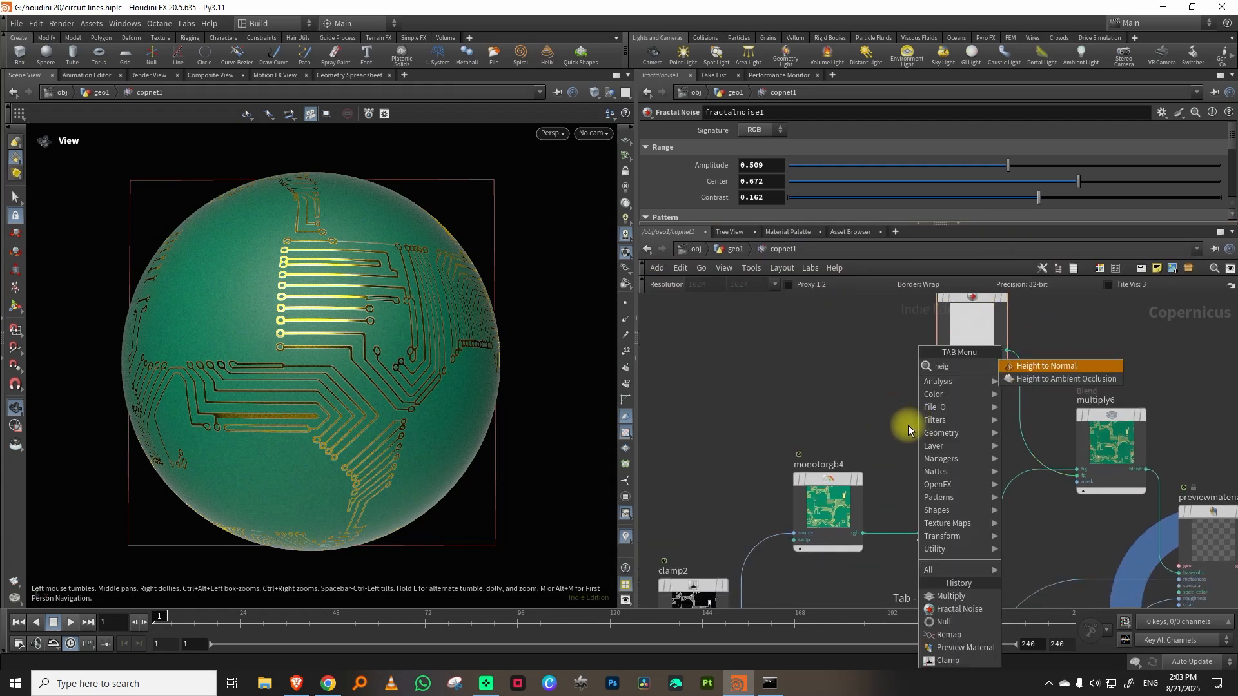
click(1063, 366)
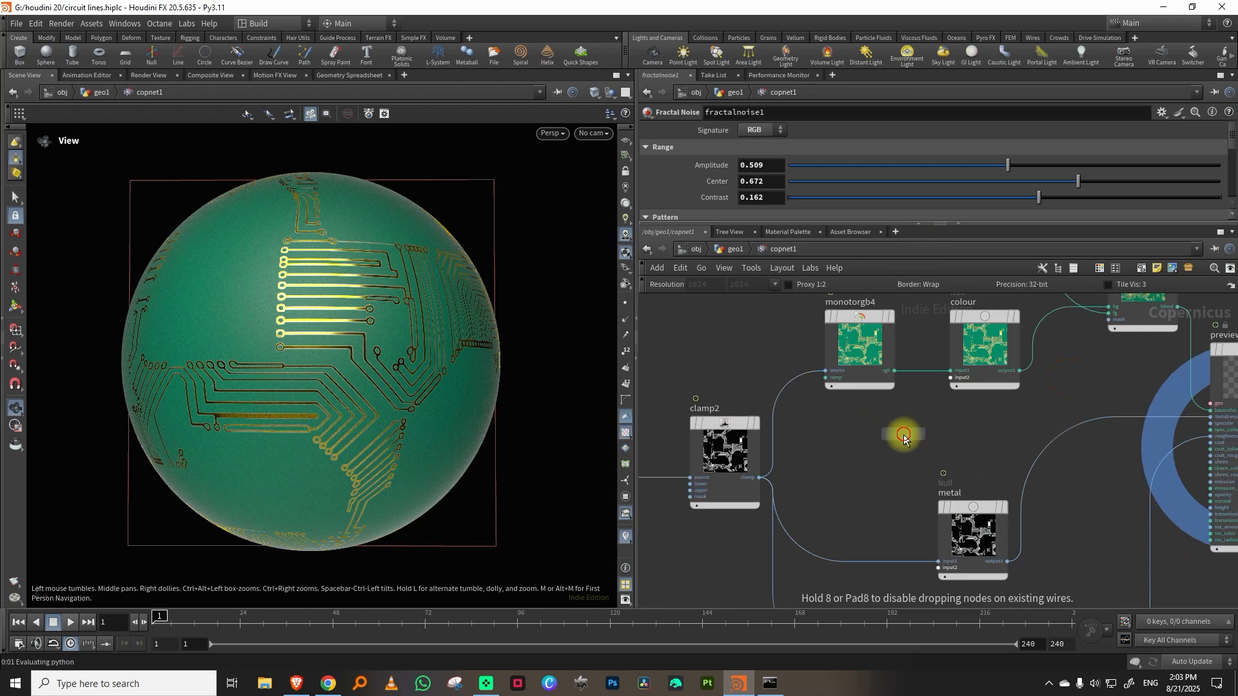
click(904, 435)
Step: Shift the metal and roughness nodes down and connect the Clamp output to the Height to Ambient Occlusion's height input
middle_drag(1096, 528, 1045, 407)
scroll(1046, 408, down, 5)
drag(985, 536, 1073, 412)
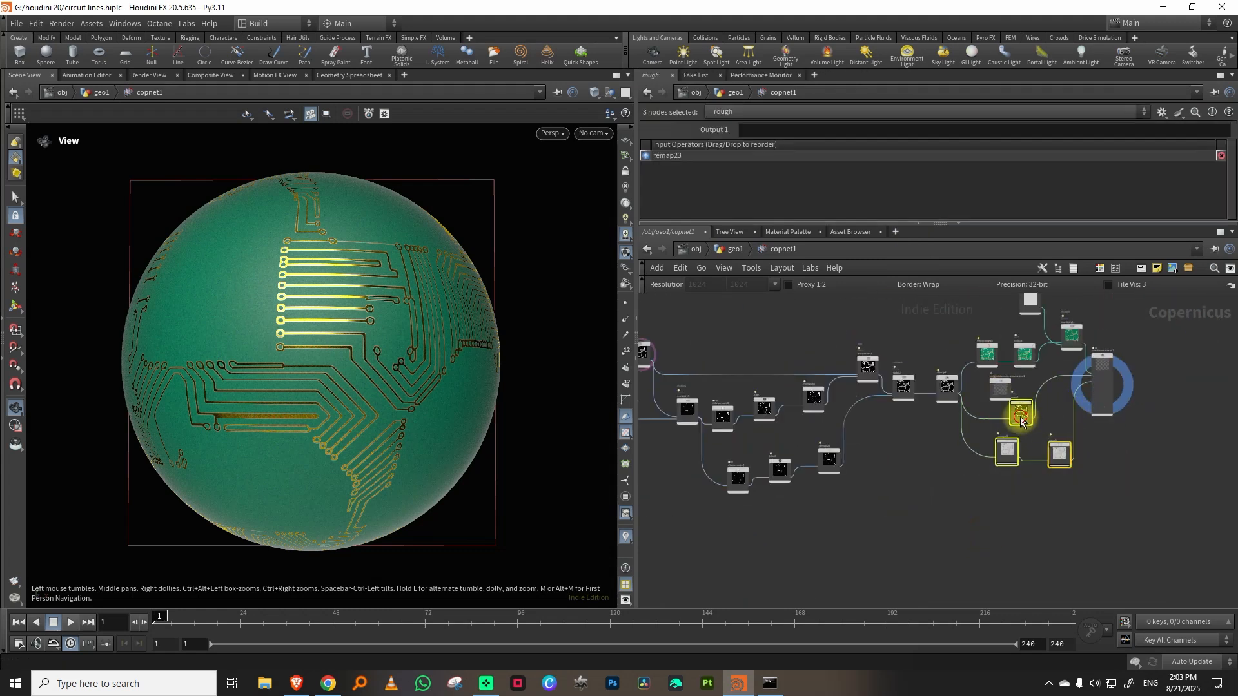
scroll(975, 470, up, 6)
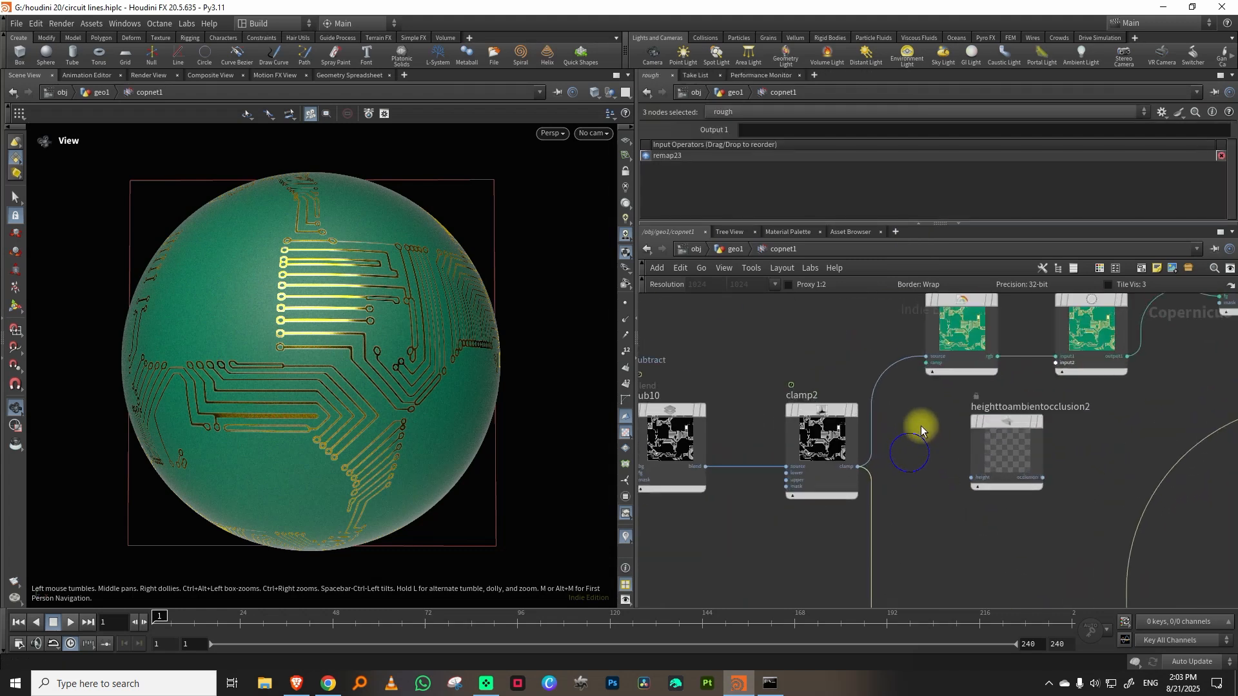
click(858, 466)
click(972, 477)
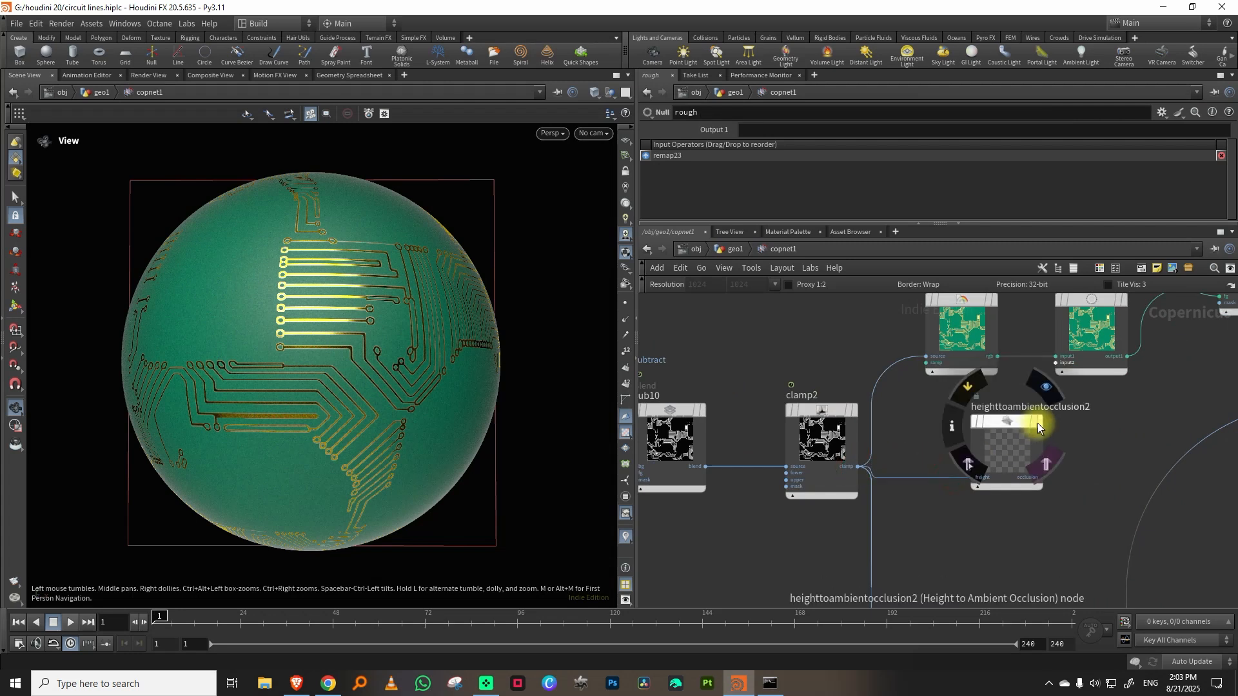
Step: Display the Height to Ambient Occlusion node and set its height scale to 0.026 and view radius to 0.019
click(1038, 423)
drag(812, 155, 798, 187)
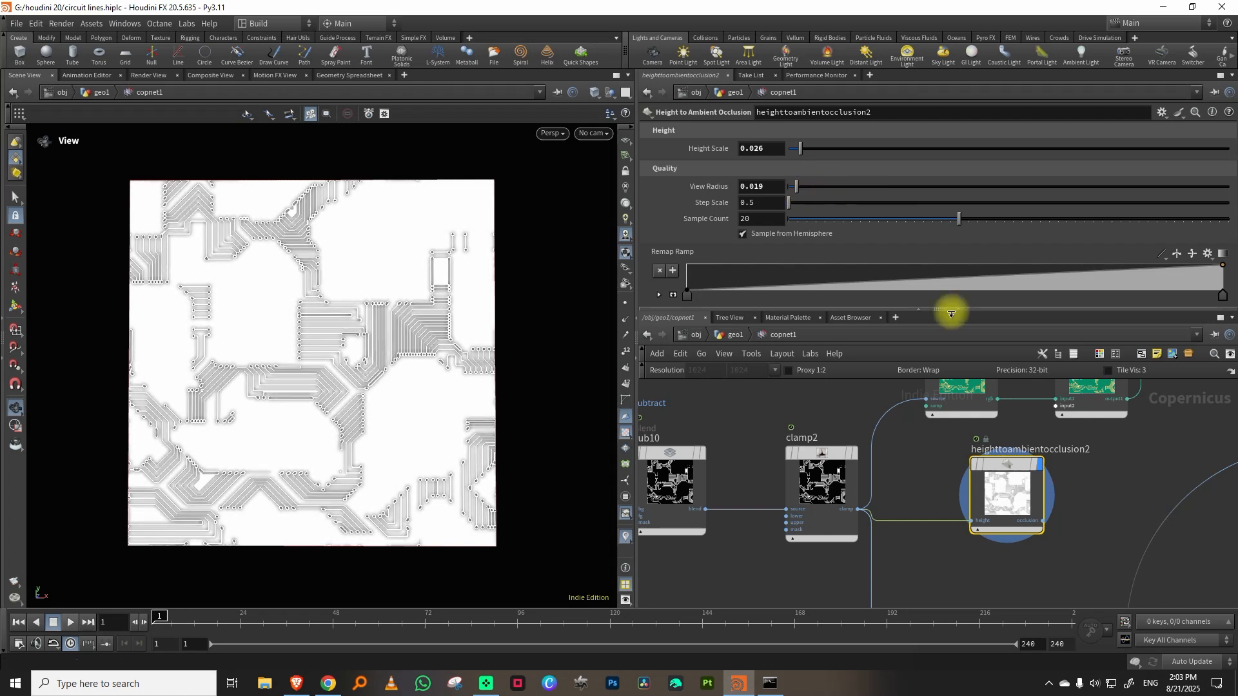
middle_drag(1082, 449, 1023, 524)
drag(915, 309, 913, 207)
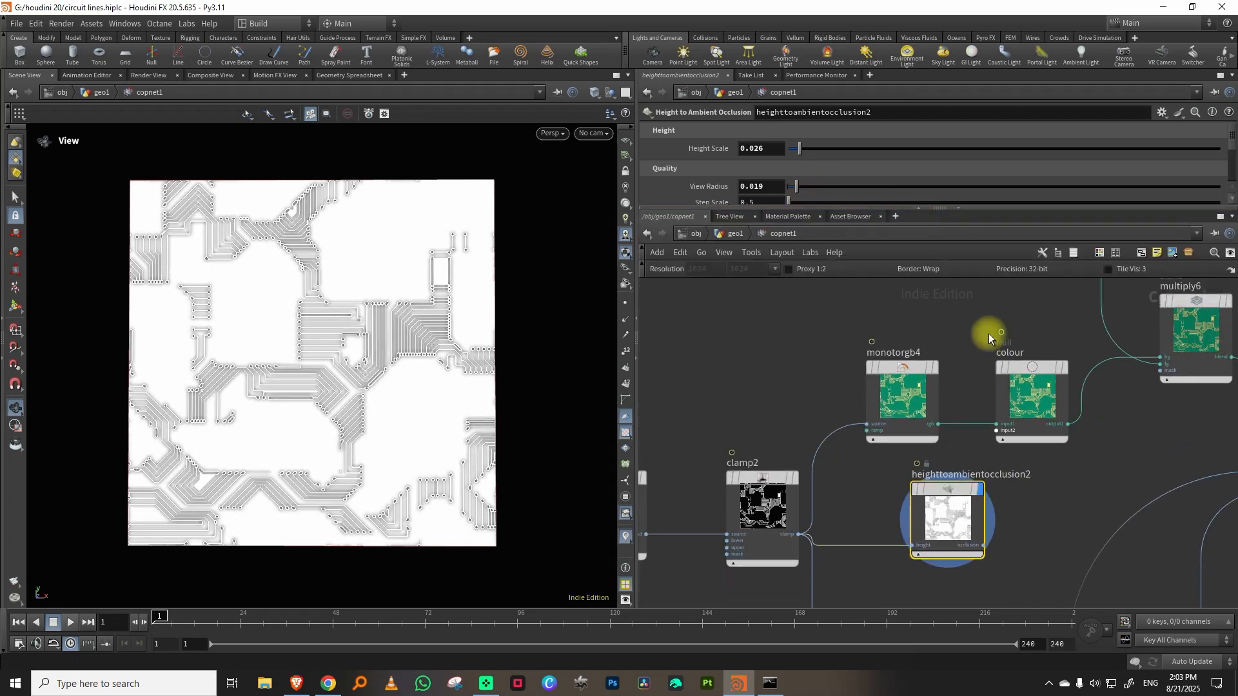
Step: Rearrange the network so the Height to Ambient Occlusion sits above the colour nodes with the Fractal Noise above it
middle_drag(989, 334, 902, 411)
drag(964, 322, 906, 376)
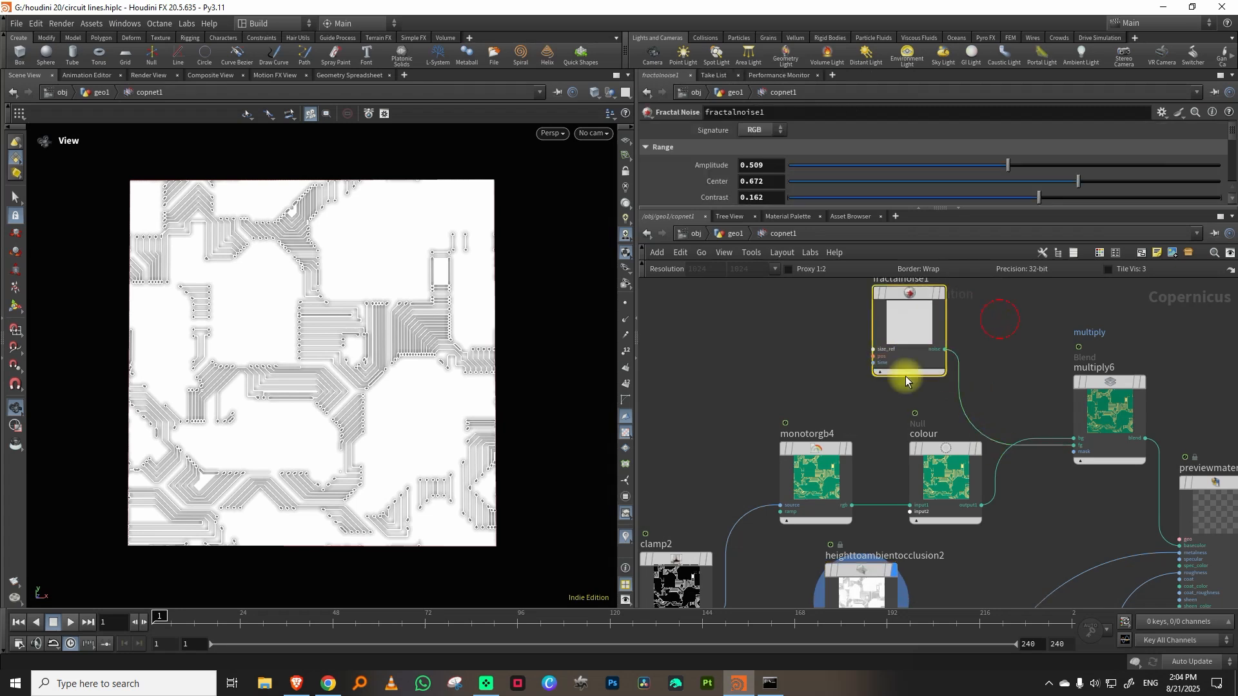
middle_drag(1035, 533, 1011, 430)
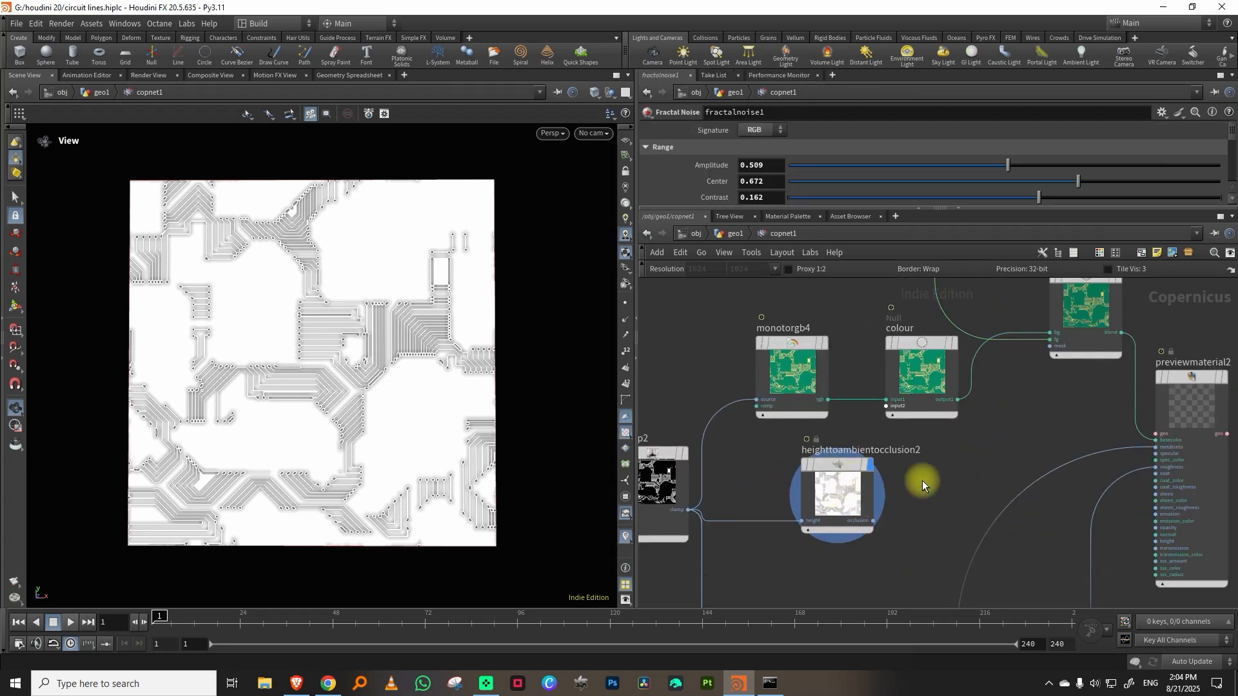
click(957, 478)
middle_drag(965, 476, 945, 554)
drag(832, 547, 776, 319)
middle_drag(954, 313, 939, 434)
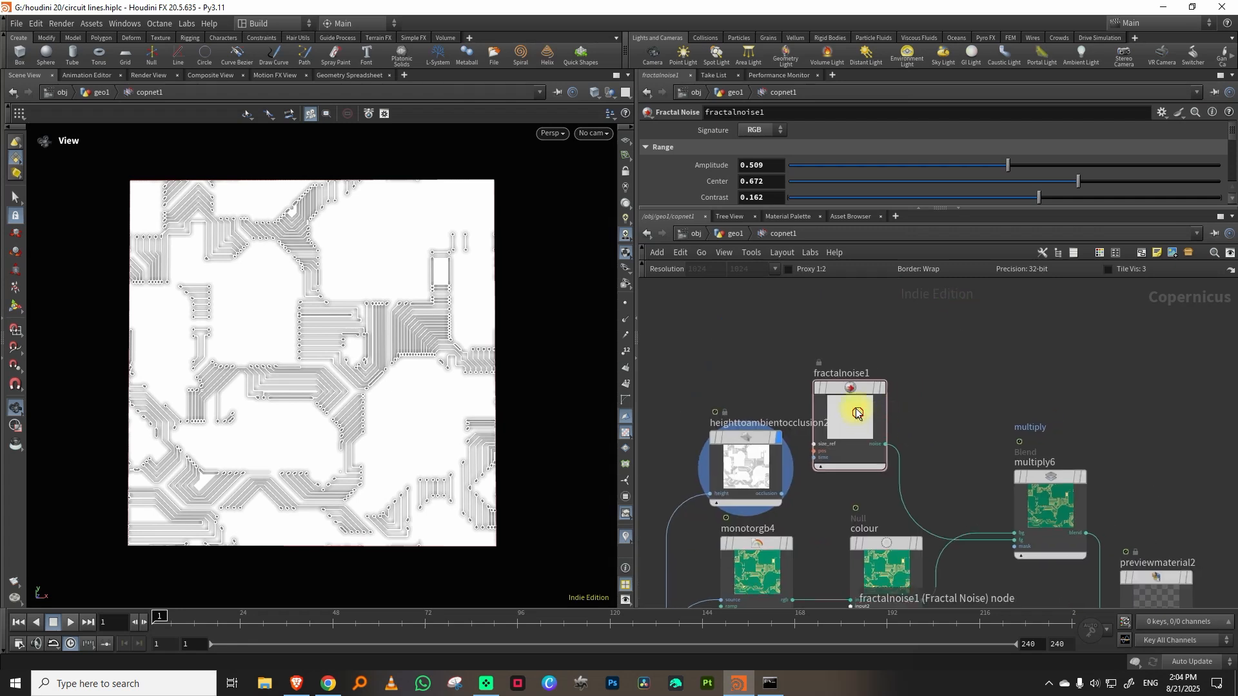
drag(857, 412, 829, 306)
drag(750, 461, 811, 442)
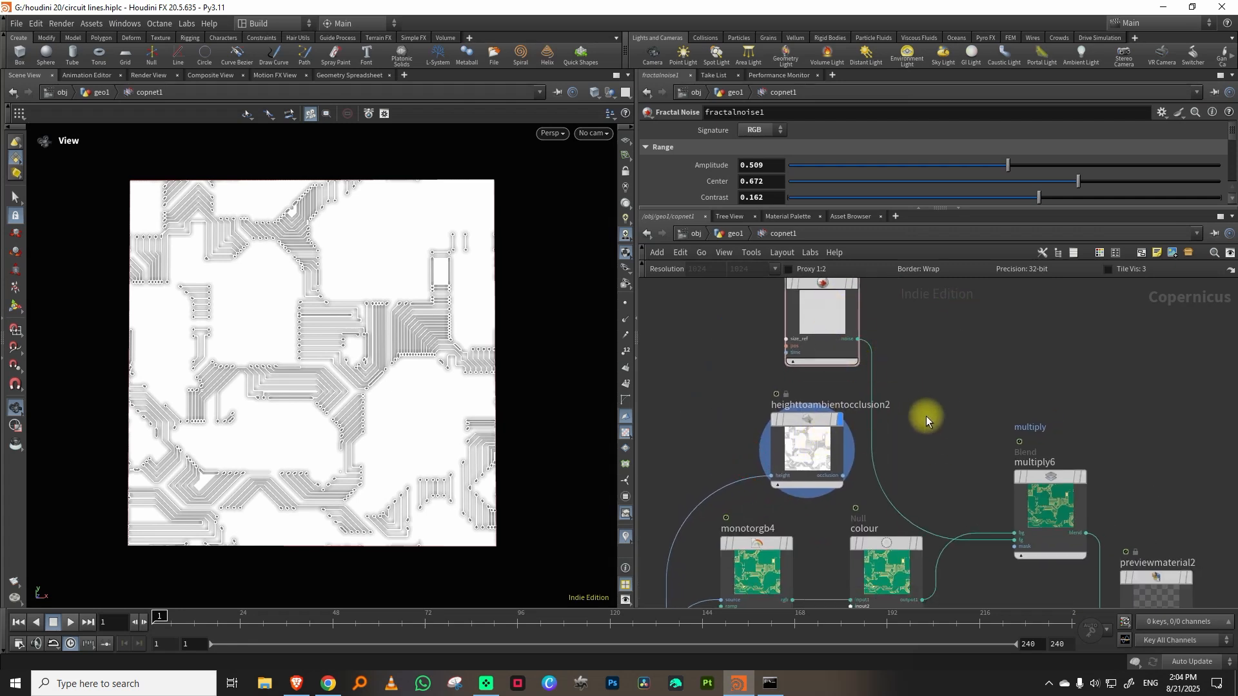
Step: Set the Fractal Noise's signature to Mono
click(826, 423)
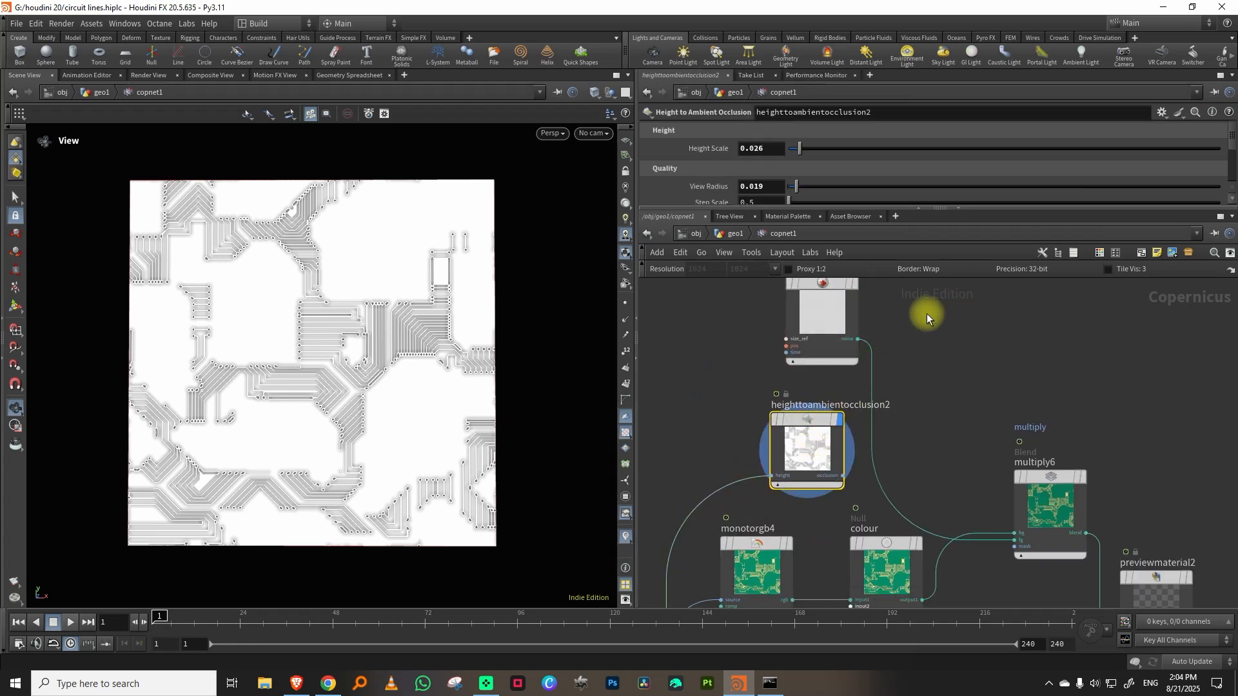
click(832, 307)
click(752, 144)
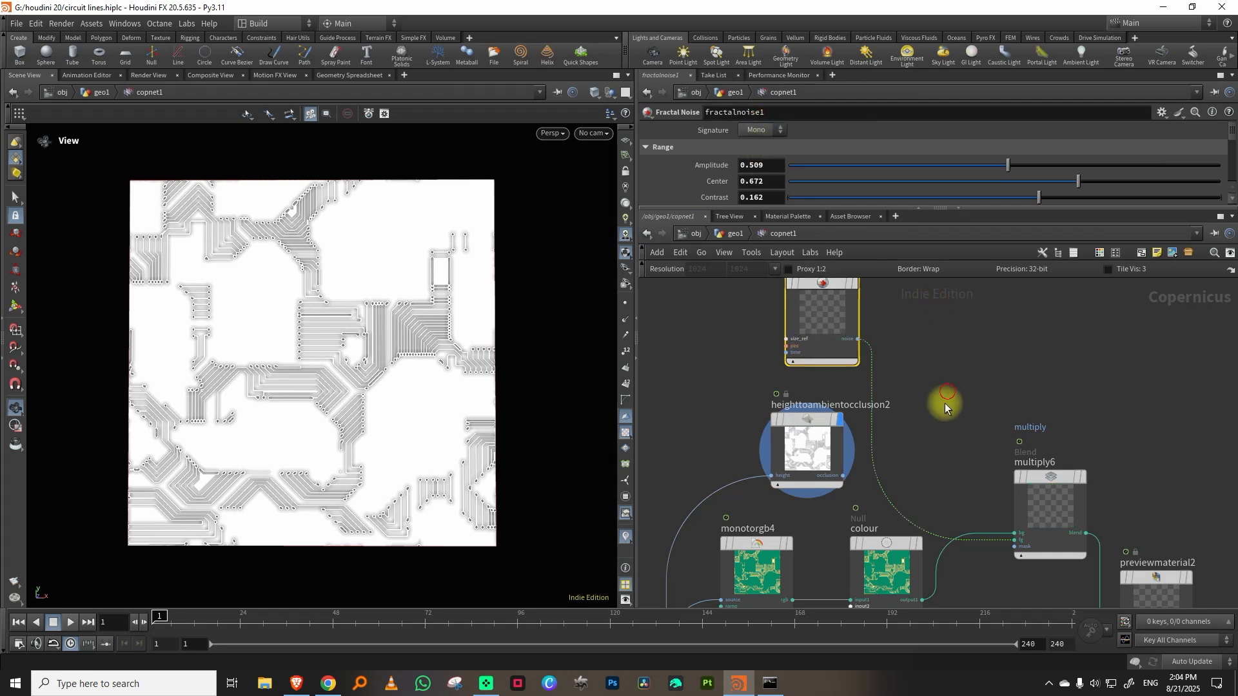
Step: Add a Multiply blend with the ambient occlusion as background and the Fractal Noise as foreground, and display it
key(Tab)
text(mul)
click(1078, 369)
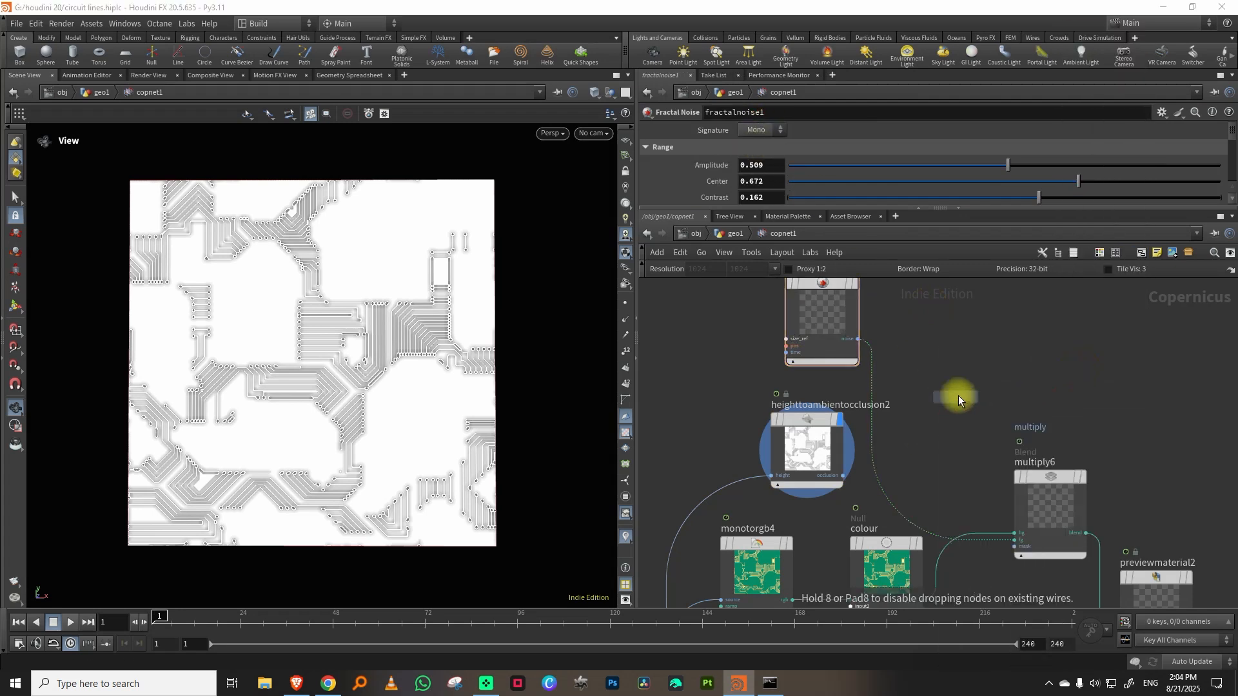
click(958, 396)
click(844, 476)
click(927, 450)
click(860, 342)
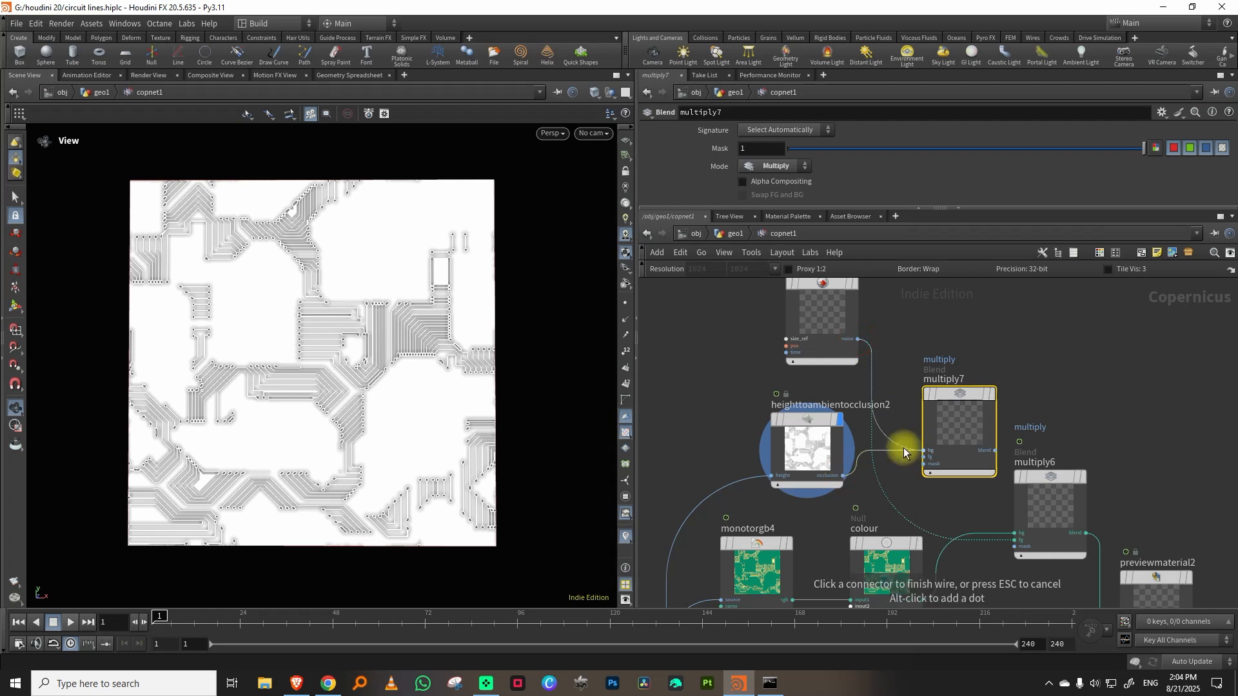
click(924, 457)
click(990, 394)
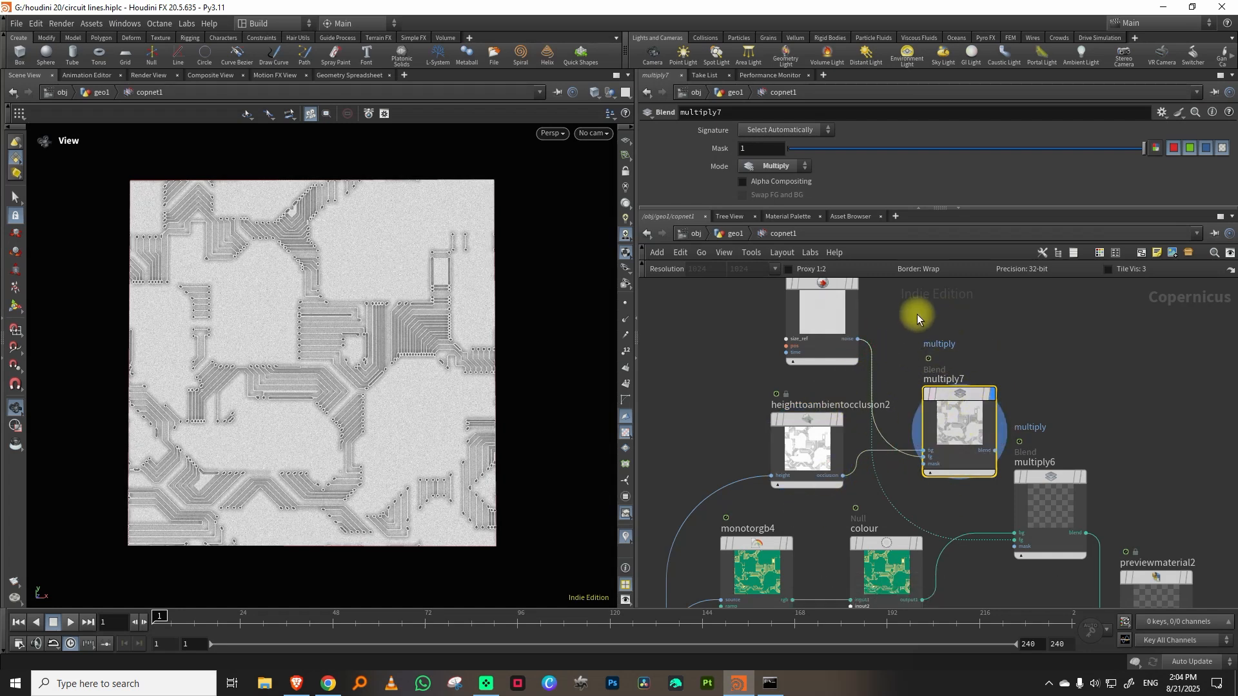
Step: Switch the blend combining the ambient occlusion and the noise to Add mode
click(822, 319)
drag(1081, 182, 1160, 179)
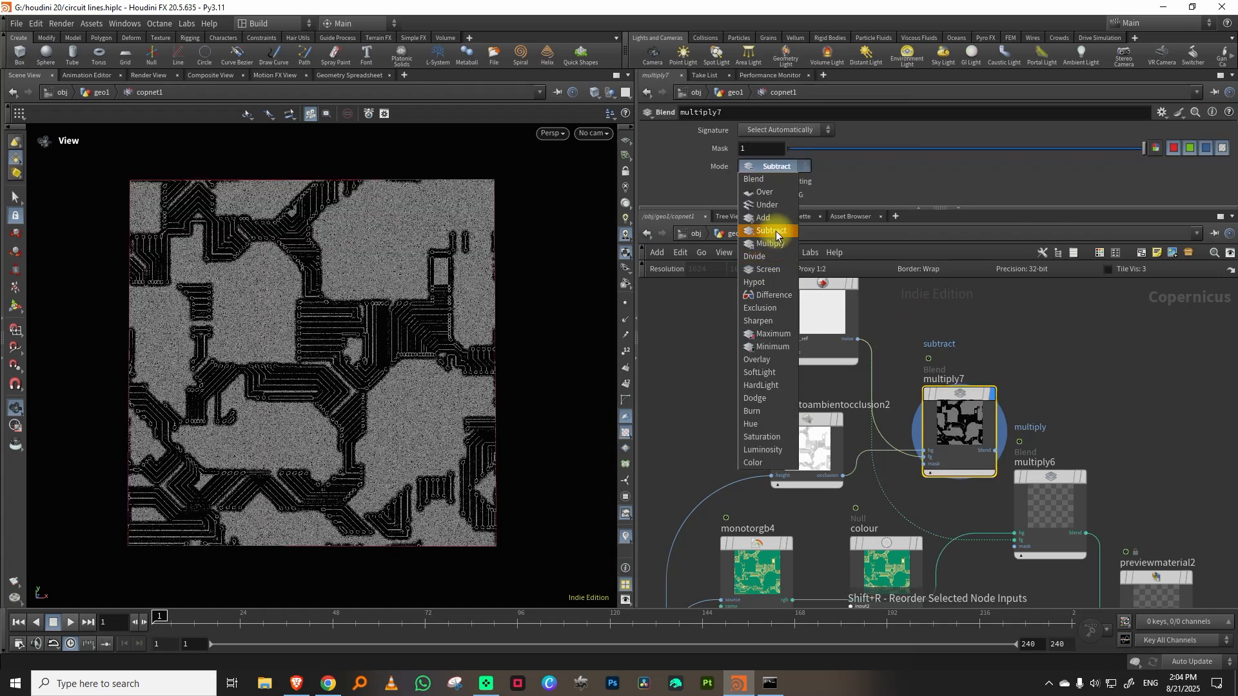
click(763, 218)
click(775, 166)
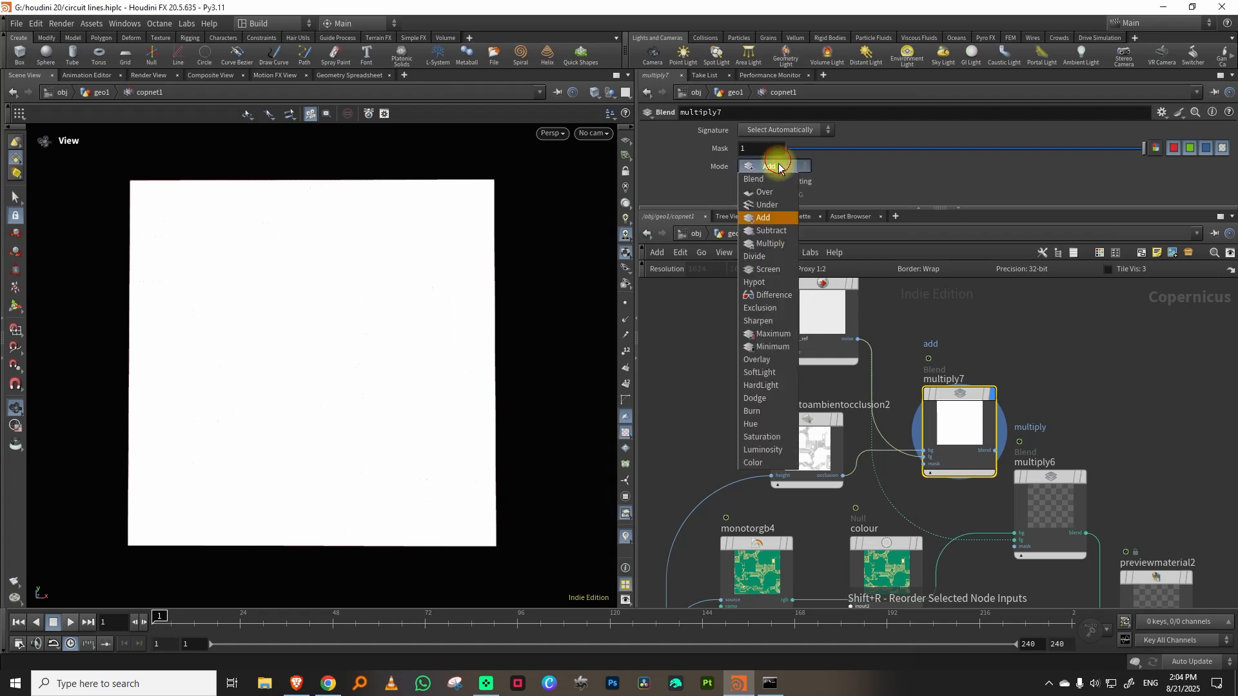
click(1002, 328)
Step: Set the Fractal Noise's amplitude to 0.817, center to 0.067 and contrast to 0.395
click(832, 309)
drag(1147, 183, 816, 187)
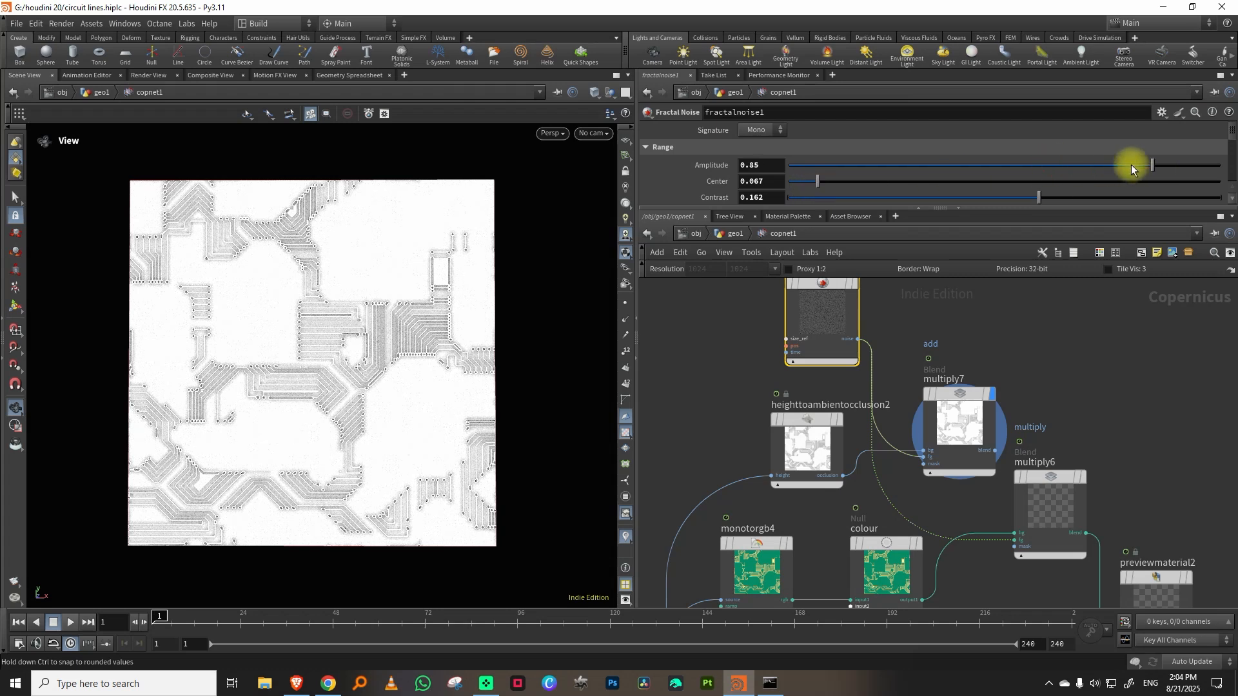
drag(1145, 166, 1139, 166)
drag(1064, 199, 1108, 201)
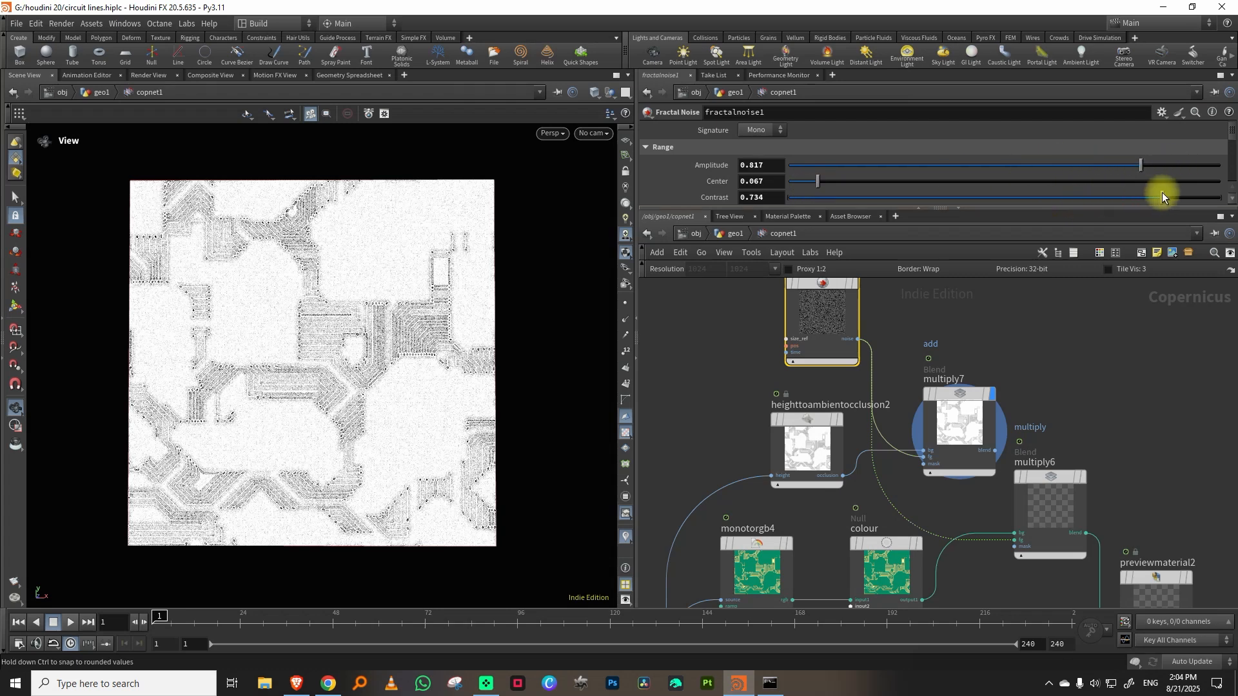
drag(1093, 189, 1089, 192)
Step: Connect the Add blend to the colour Multiply's foreground input, and move and display the Preview Material
middle_drag(1039, 445, 966, 401)
click(966, 401)
click(922, 407)
click(930, 496)
middle_drag(1080, 455, 1002, 361)
click(1040, 441)
drag(1011, 442, 1059, 439)
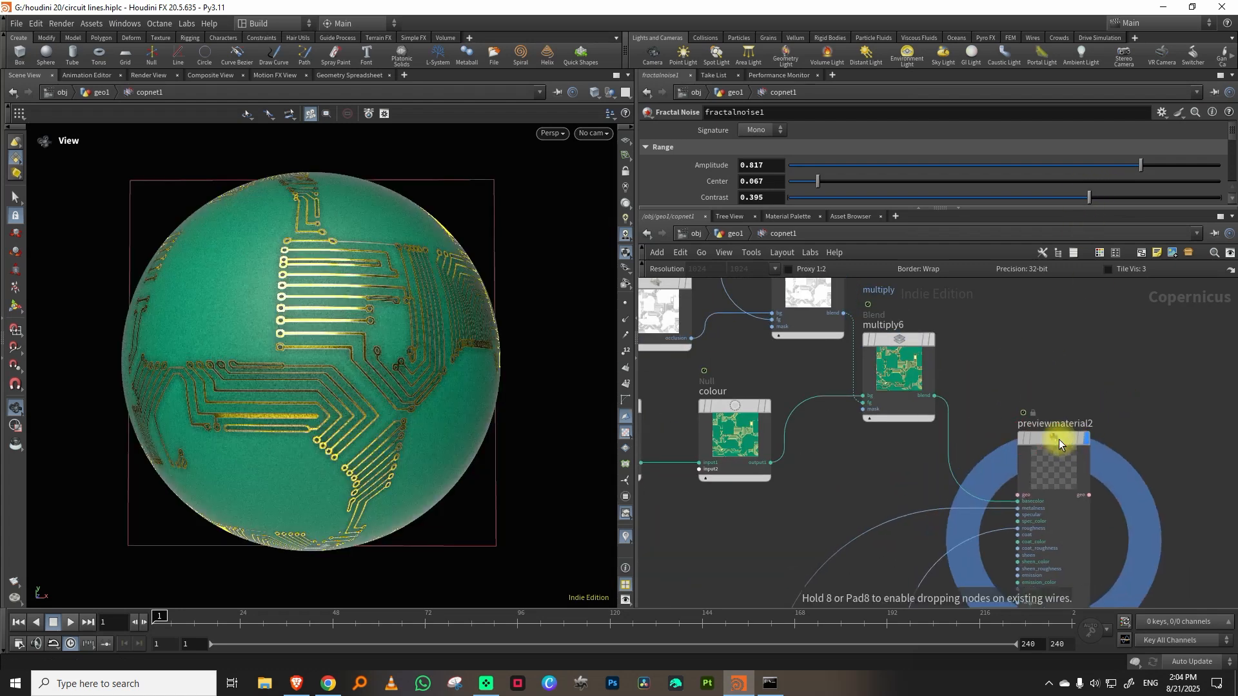
Step: Set the mask of the Multiply blend feeding the Preview Material to 0.657
middle_drag(1081, 359, 1099, 468)
middle_drag(862, 305, 931, 394)
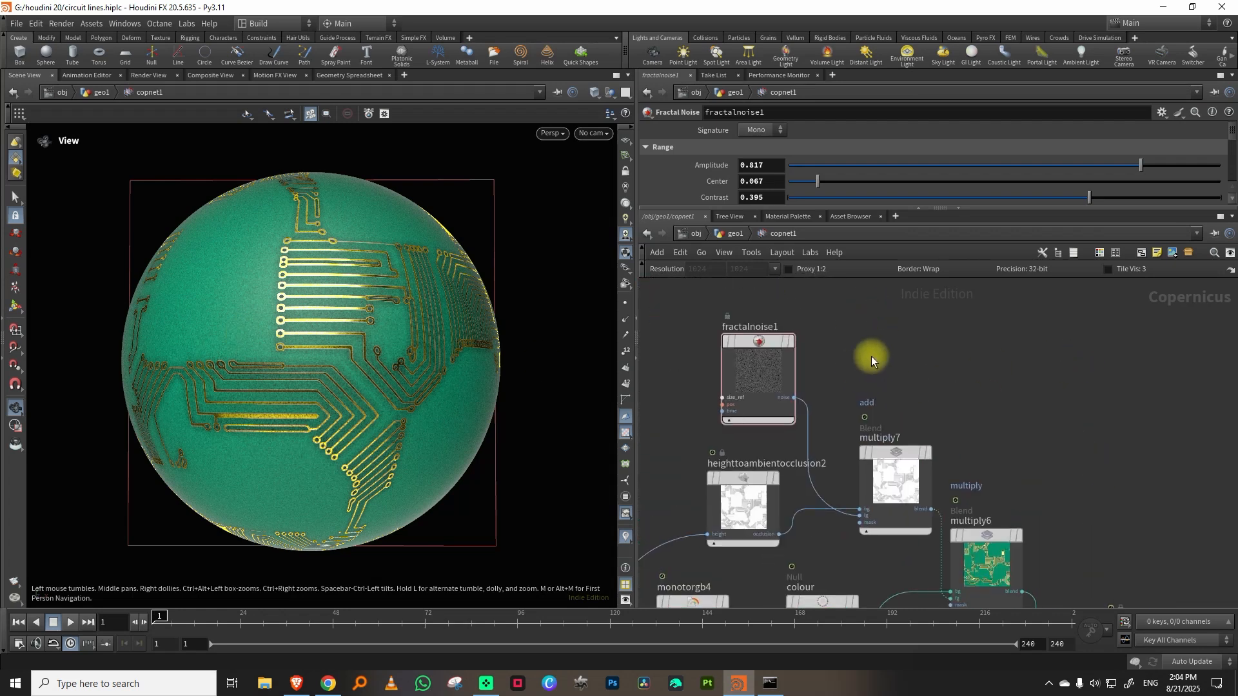
click(911, 440)
middle_drag(1026, 468, 975, 336)
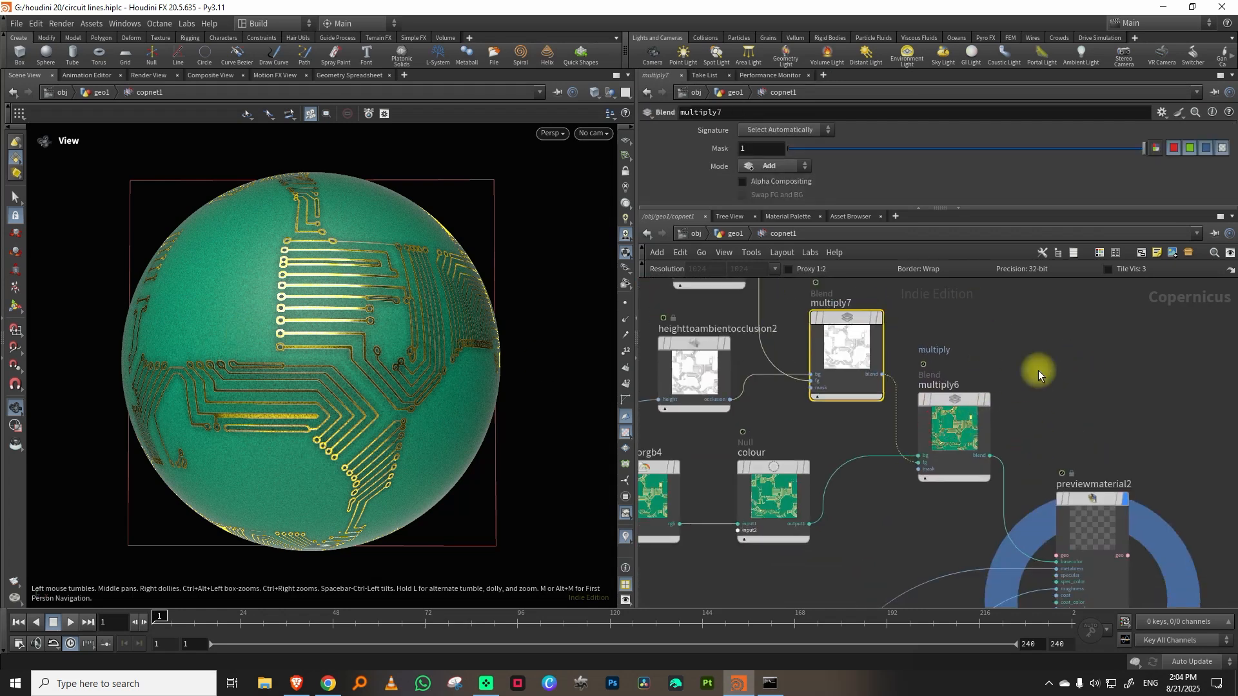
click(987, 401)
drag(890, 149, 1023, 153)
scroll(1105, 413, down, 4)
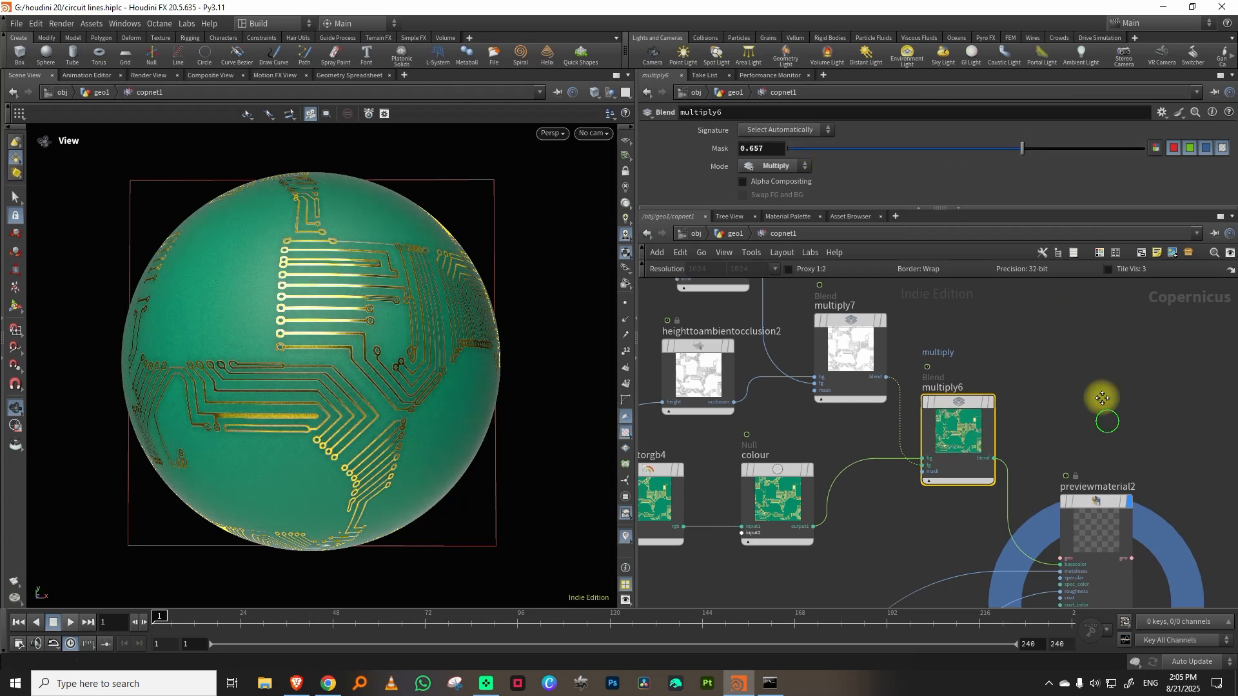
Step: Move the metal null and the roughness Remap and null further down in the network
middle_drag(1111, 395, 1113, 343)
middle_drag(926, 544, 963, 369)
drag(925, 510, 935, 357)
drag(886, 507, 1032, 605)
drag(1015, 585, 1006, 433)
middle_drag(838, 416, 841, 413)
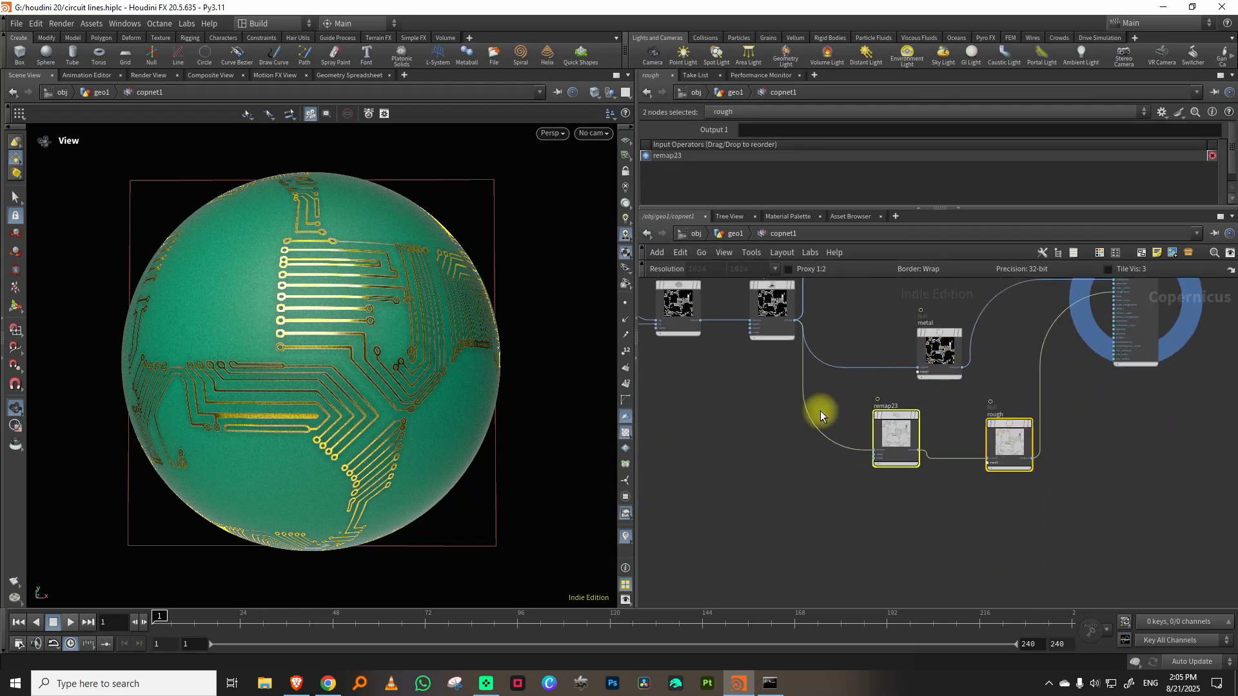
Step: Add a Blur node below the roughness branch, feed it from the Clamp, display it and set its size to 0.00718
key(Tab)
text(blur)
click(979, 365)
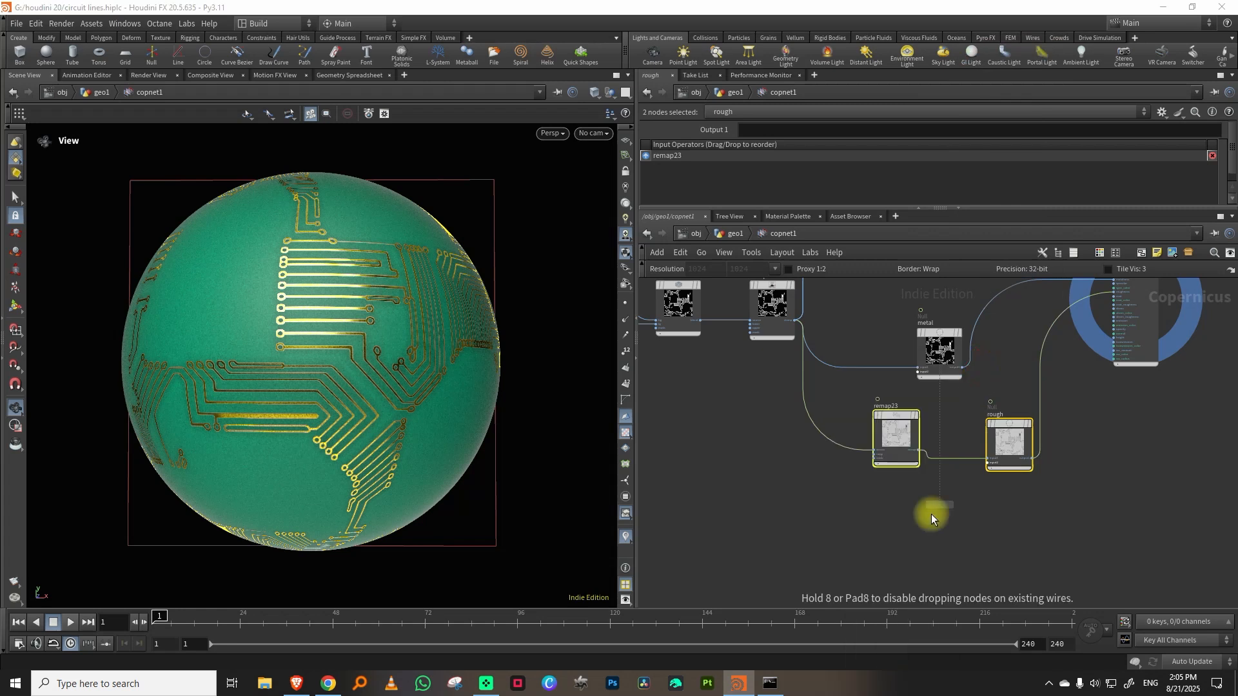
click(918, 552)
click(793, 332)
click(900, 561)
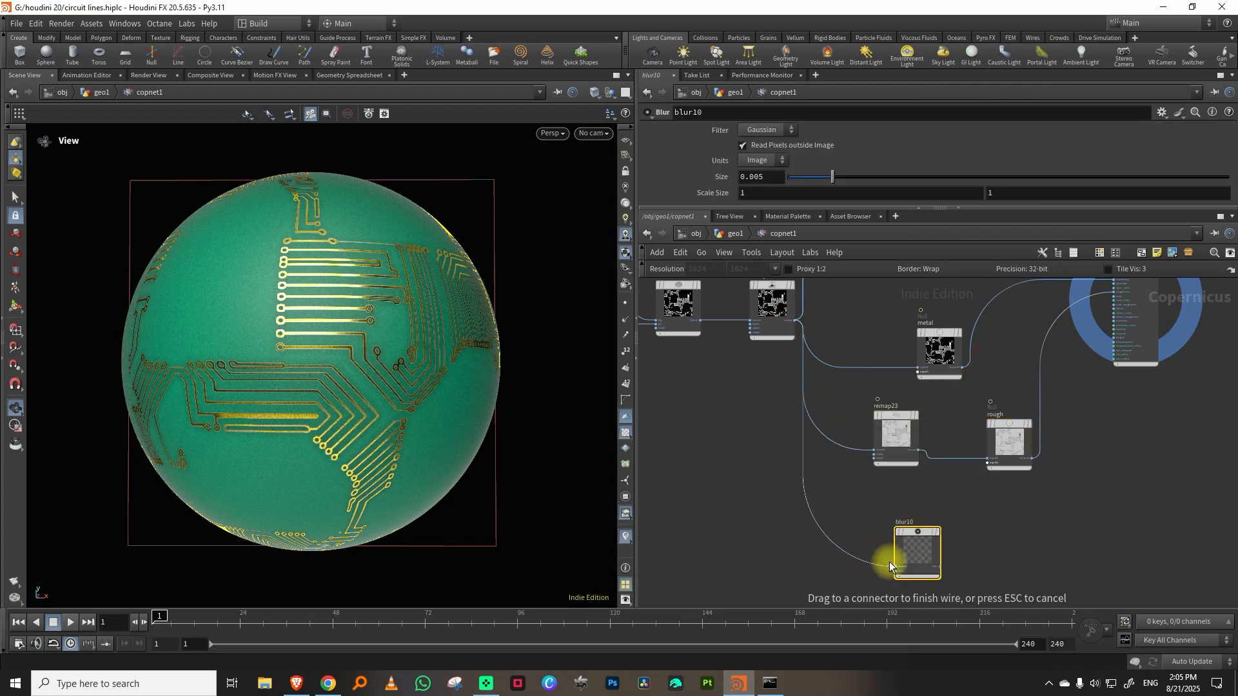
scroll(969, 516, up, 3)
click(919, 530)
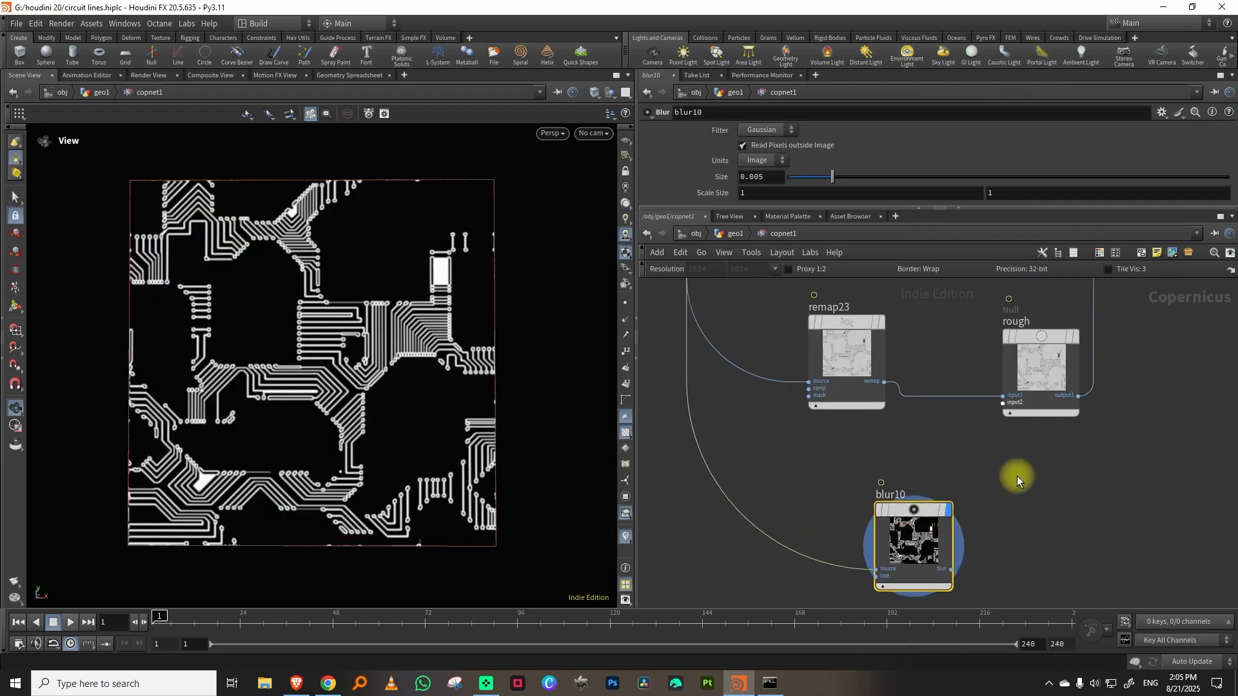
middle_drag(1017, 477, 910, 504)
drag(837, 178, 852, 178)
Step: Add a Height to Normal node, connect the Blur output to its height input and place it beside the Blur
scroll(973, 428, down, 3)
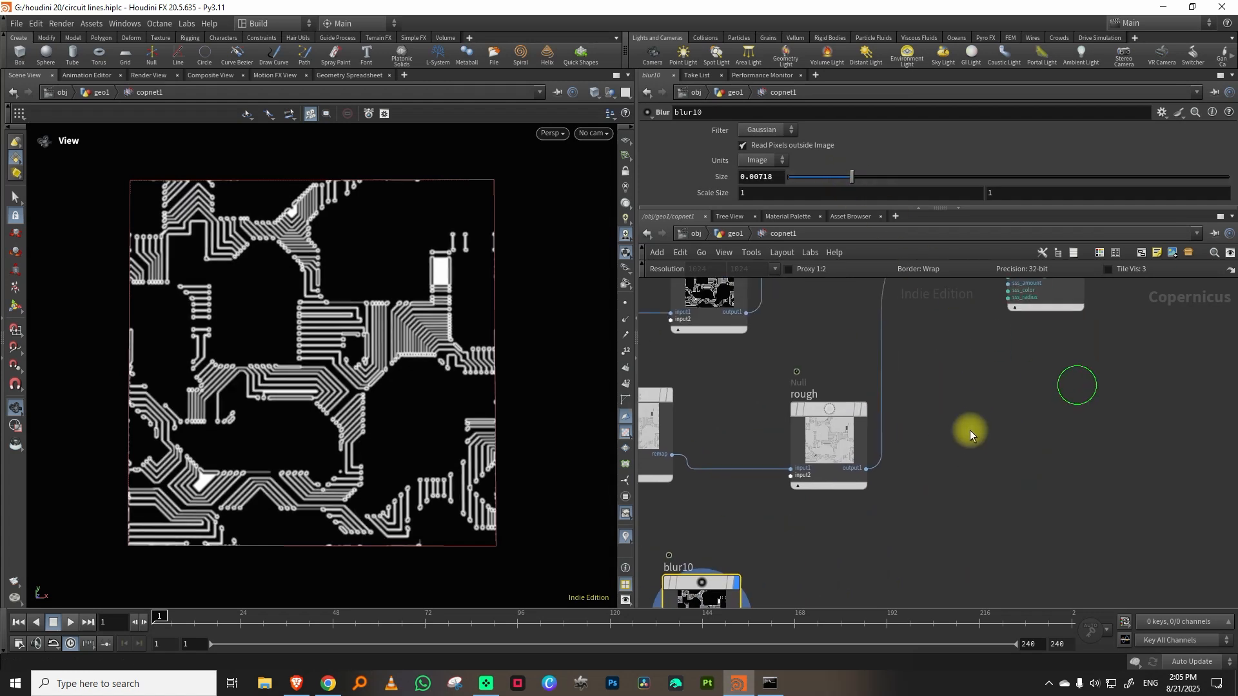
key(Tab)
text(heigh)
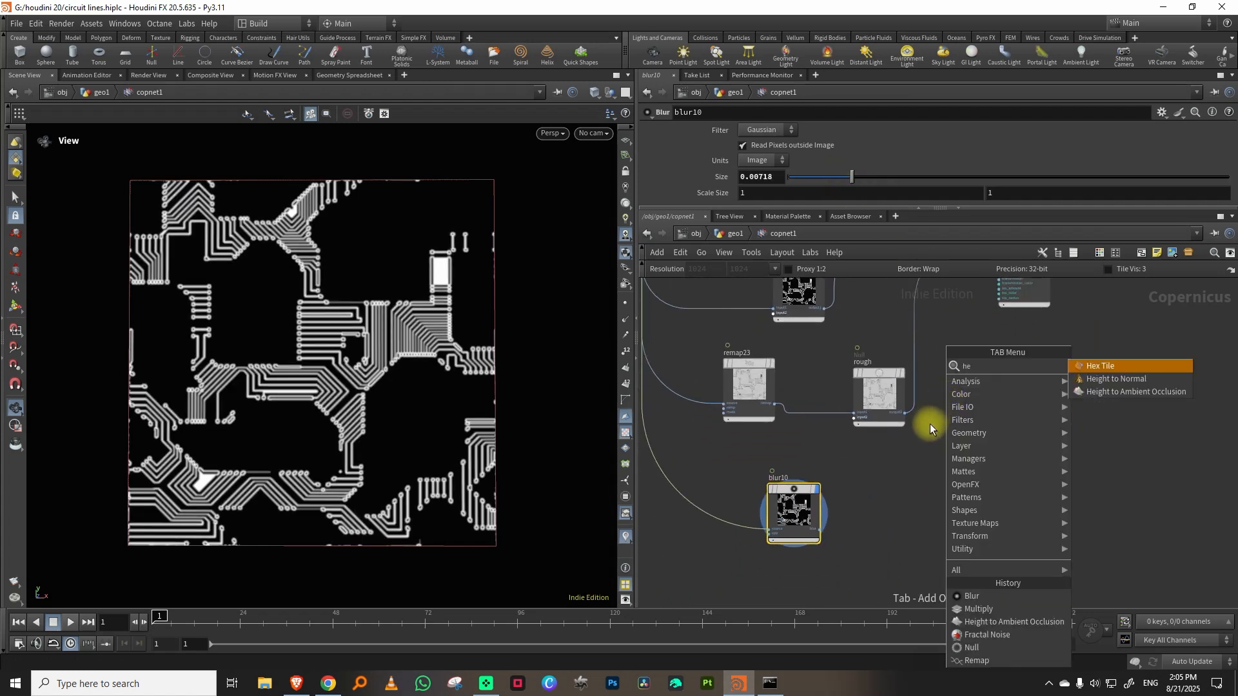
click(1106, 370)
click(948, 445)
scroll(878, 490, up, 3)
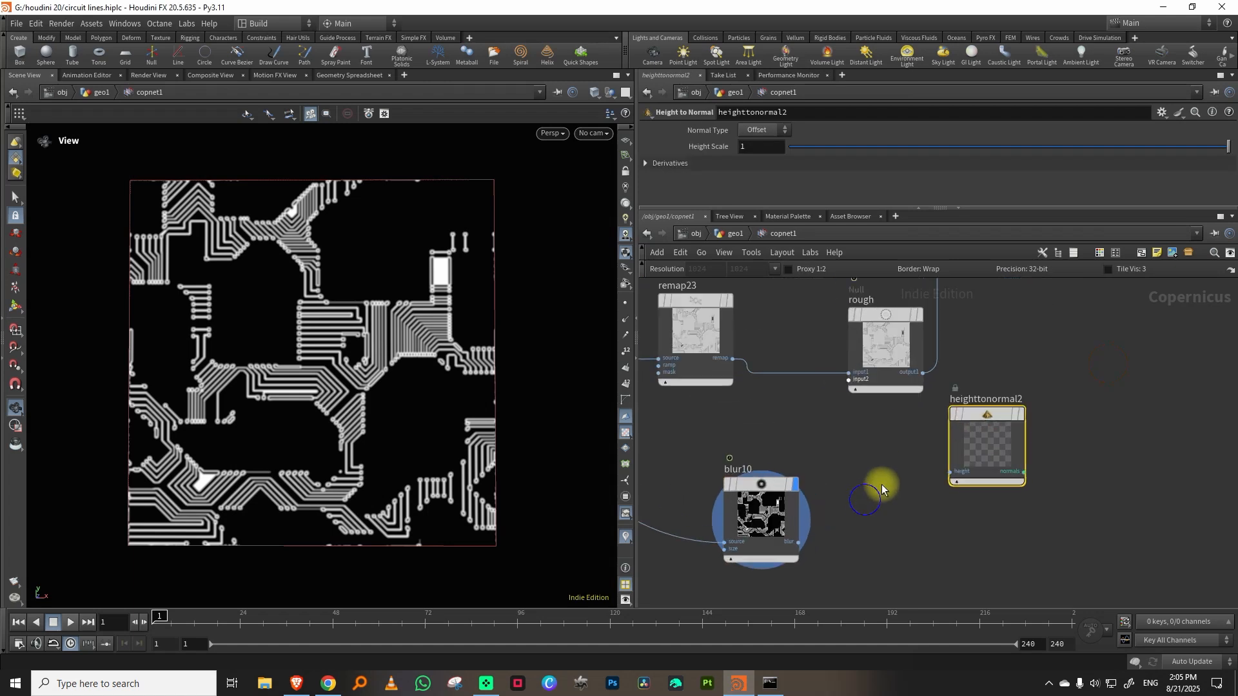
drag(800, 542, 949, 473)
drag(989, 448, 913, 496)
Step: Add a null named Normal after the Height to Normal node
key(Tab)
text(nu)
click(1135, 365)
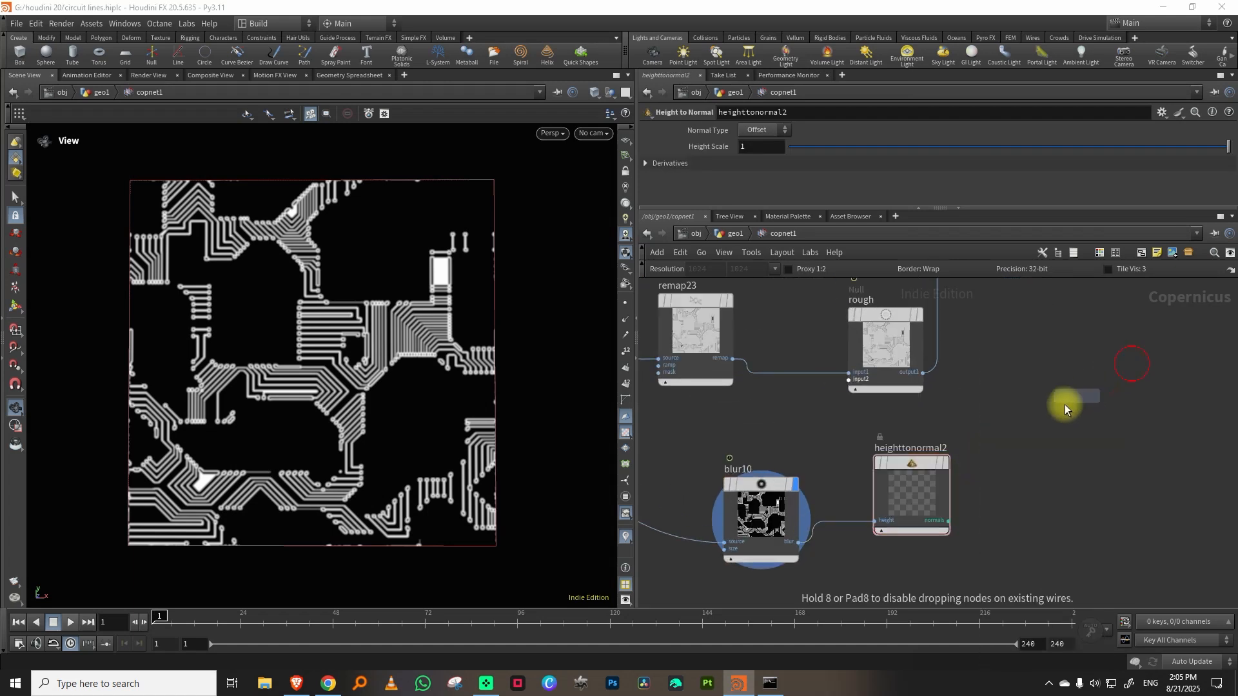
click(1063, 407)
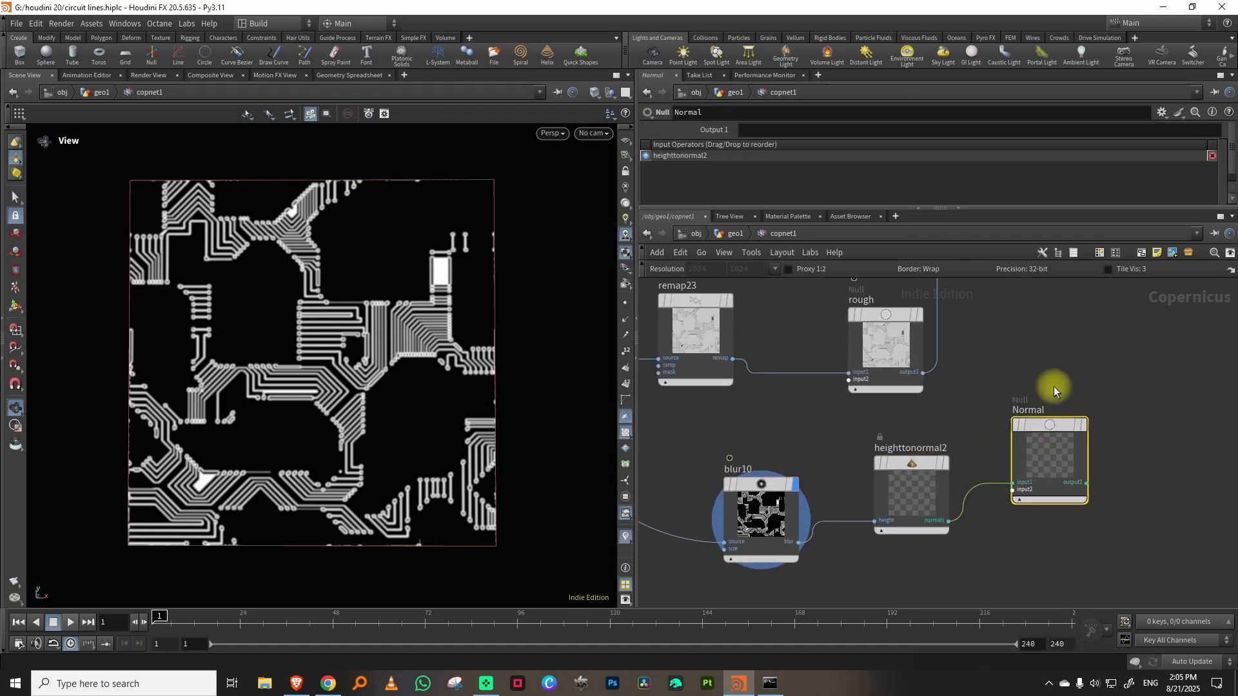
Step: Move the Preview Material farther from the branches, connect the Normal null to its normal input and display it
middle_drag(1162, 371, 948, 620)
middle_drag(1022, 465, 978, 551)
drag(898, 405, 1095, 506)
middle_drag(970, 583, 959, 427)
middle_drag(901, 538, 883, 402)
click(893, 459)
click(827, 528)
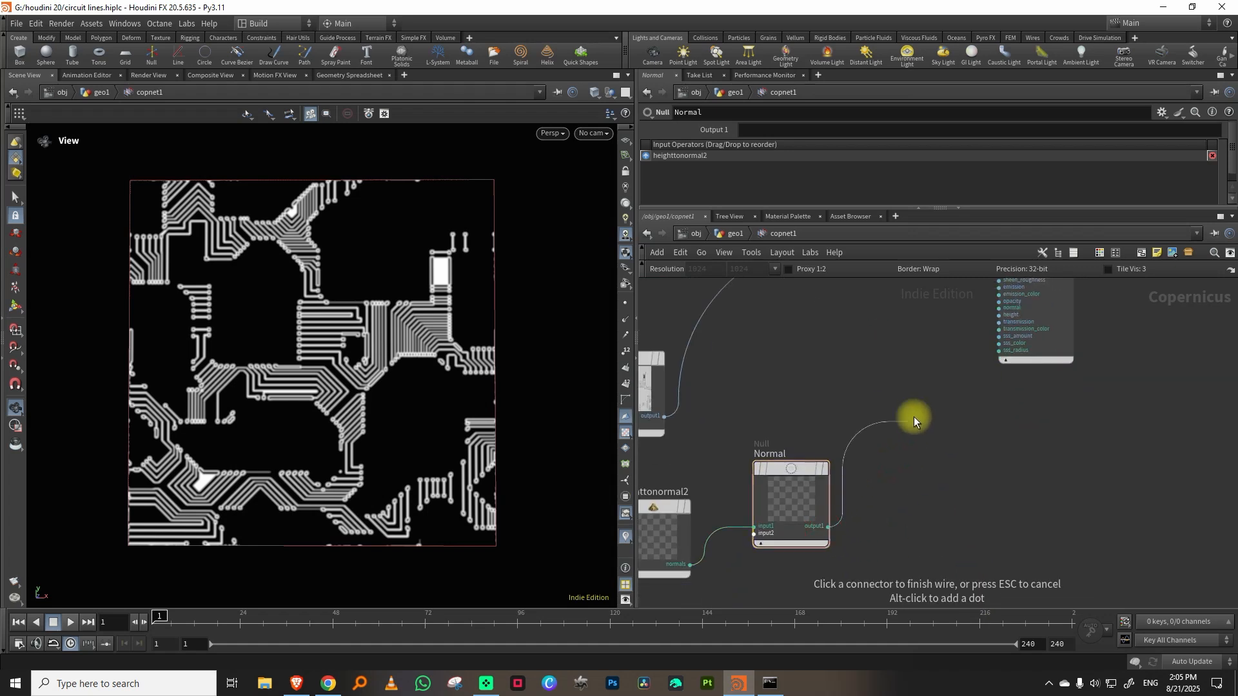
middle_drag(956, 329, 917, 427)
click(935, 404)
middle_drag(1075, 364, 1032, 505)
click(988, 383)
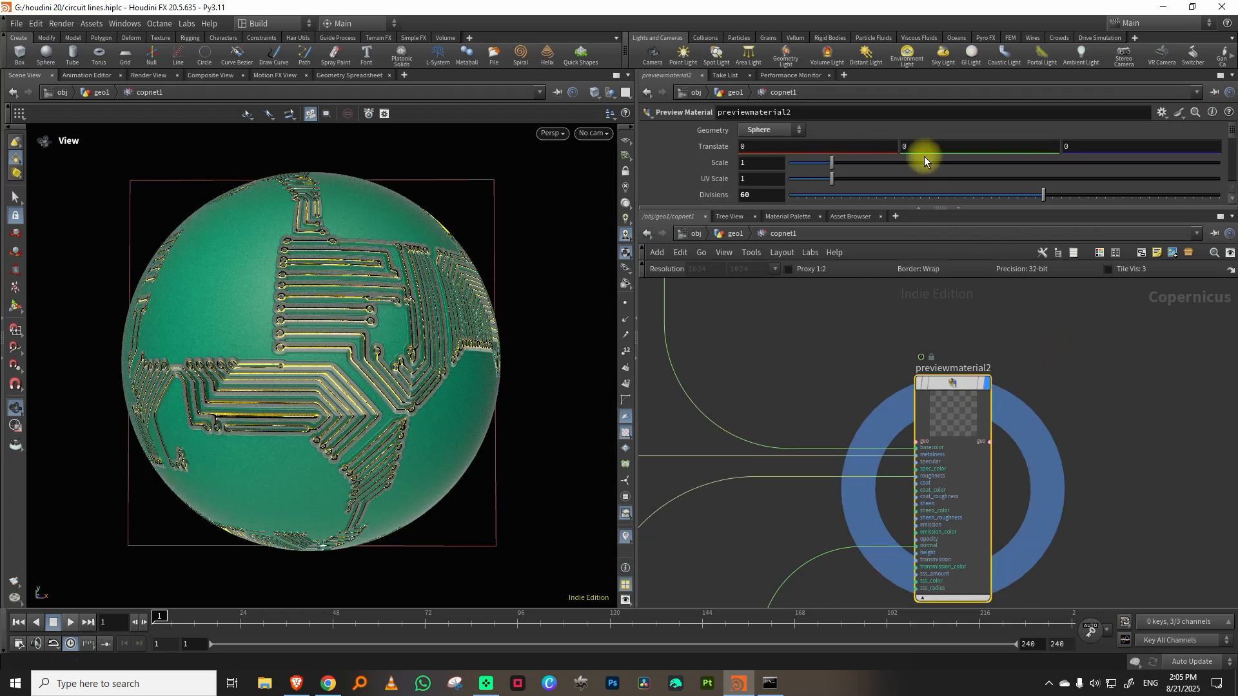
Step: Set the Preview Material's Normal Map Scale to 0.004 in its normals and displacement settings
scroll(1219, 142, down, 10)
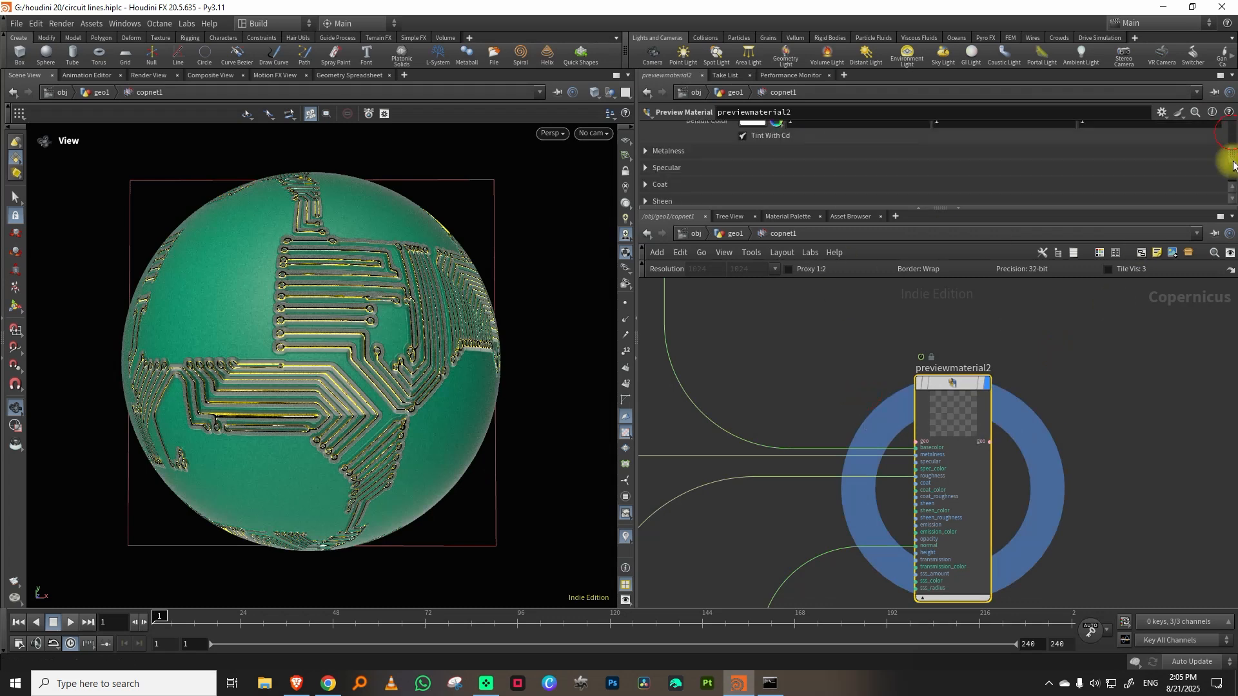
click(685, 146)
drag(799, 164, 790, 163)
Step: Go up to geo1 and play the sphere with transform1 displayed, restore the display to copnet1 and go back inside it
click(736, 234)
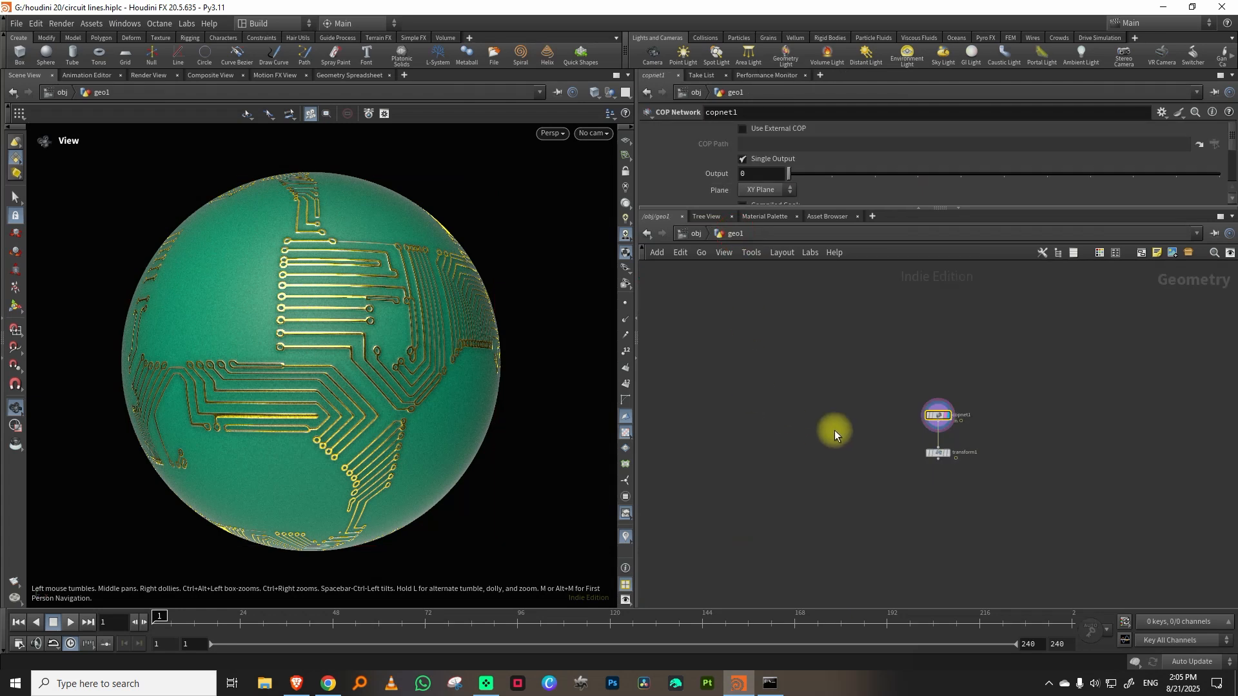
scroll(974, 442, up, 4)
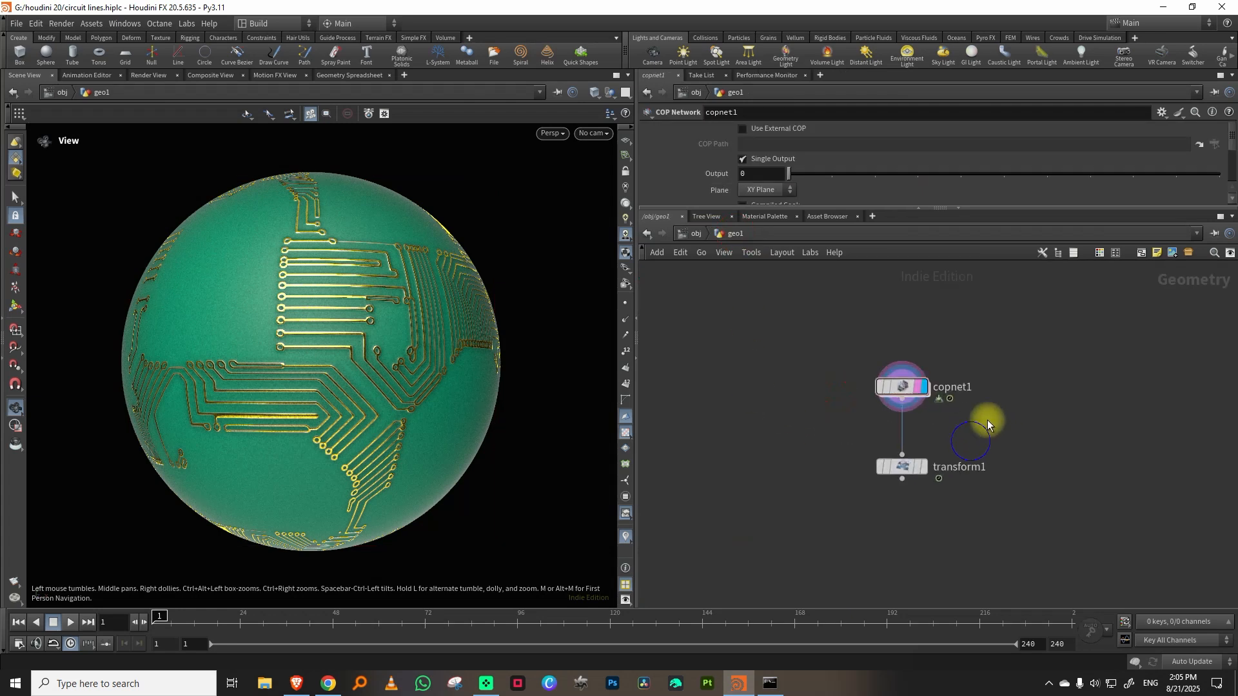
click(925, 469)
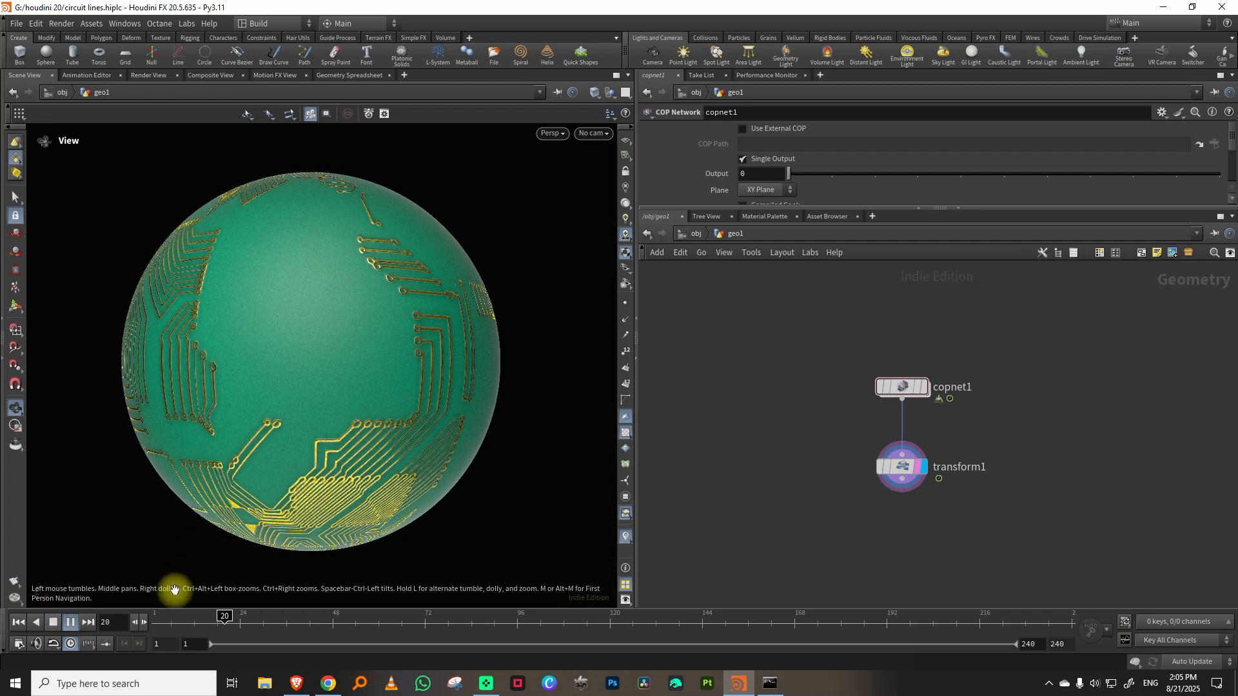
click(162, 620)
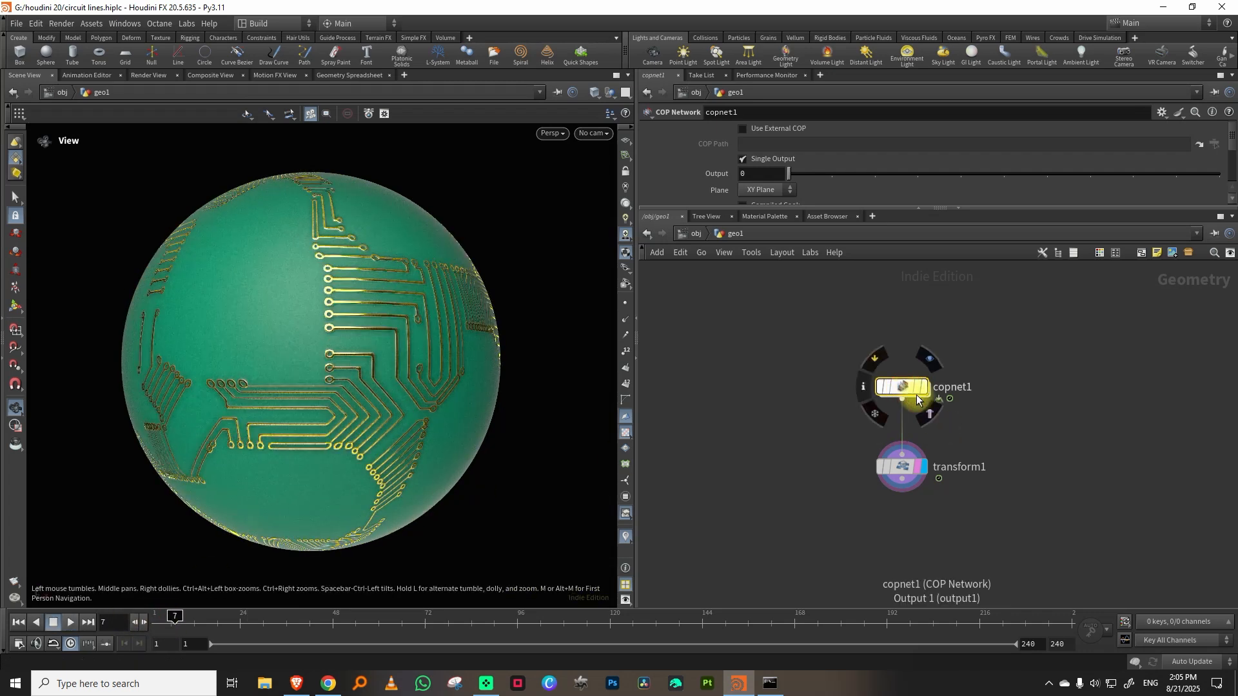
click(924, 393)
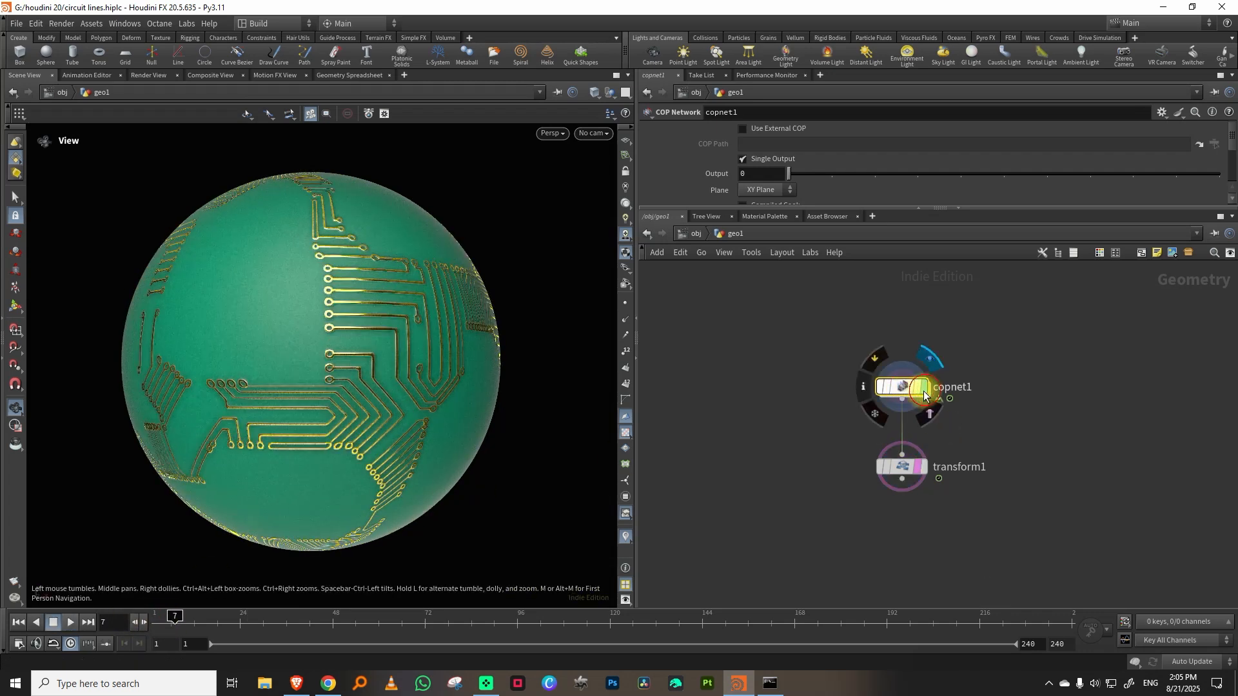
double_click(903, 389)
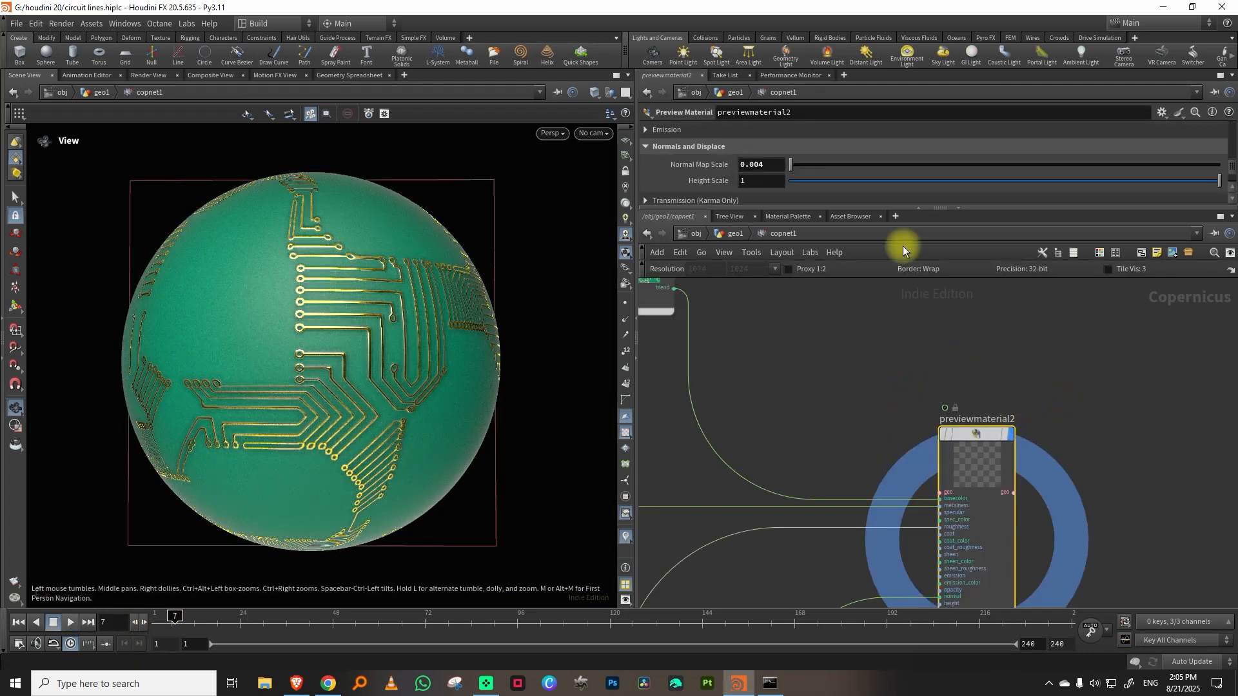
Step: Switch the Preview Material's geometry to Grid, play the animation on it and return to the first frame
scroll(1228, 155, up, 5)
click(798, 131)
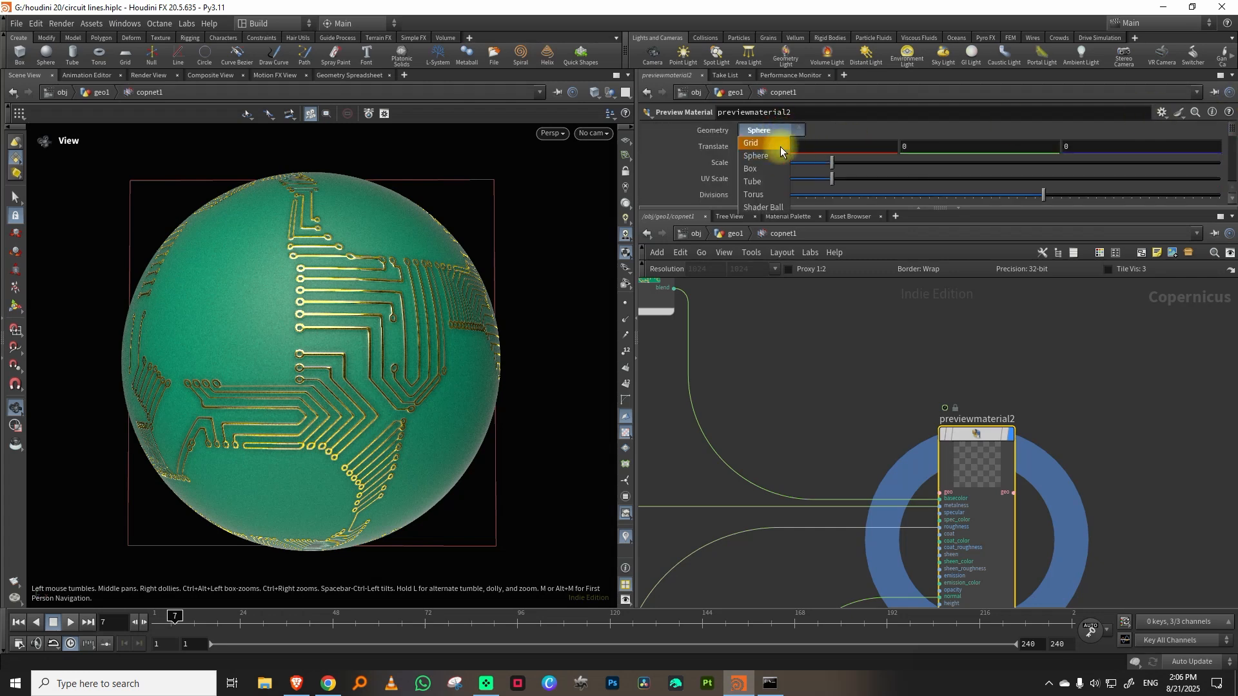
click(777, 146)
mouse_move(310, 391)
mouse_down()
mouse_move(443, 338)
mouse_move(327, 354)
mouse_move(312, 367)
mouse_up()
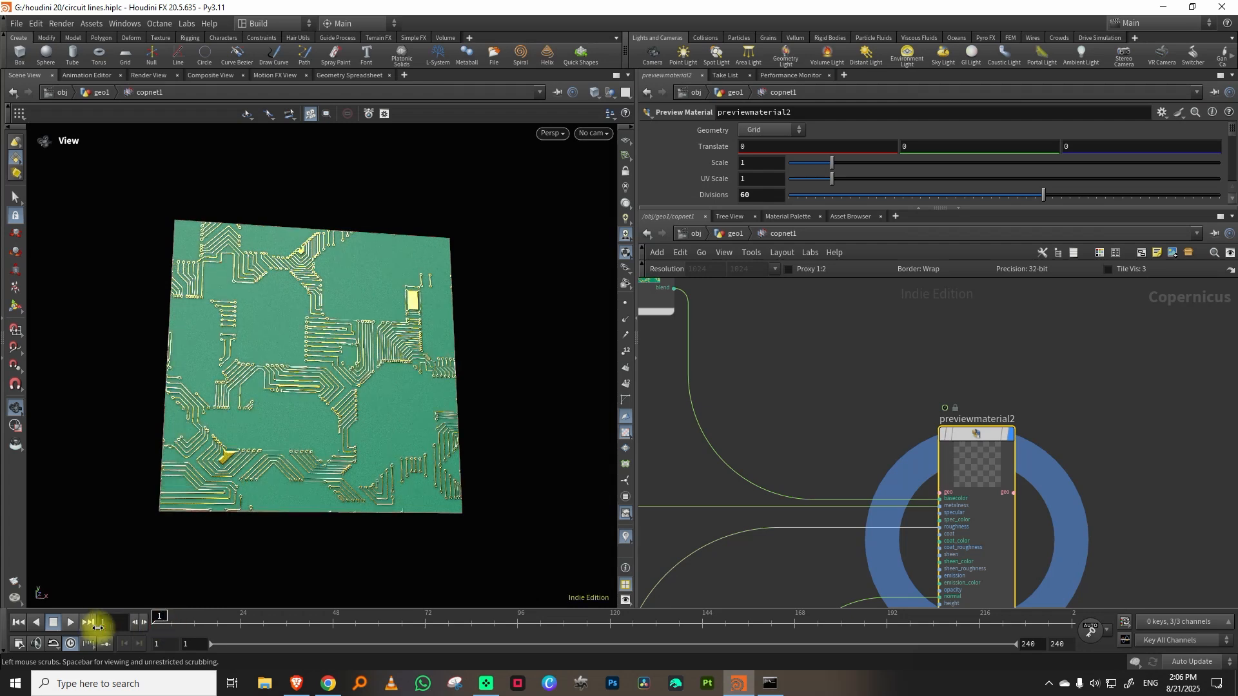
click(72, 623)
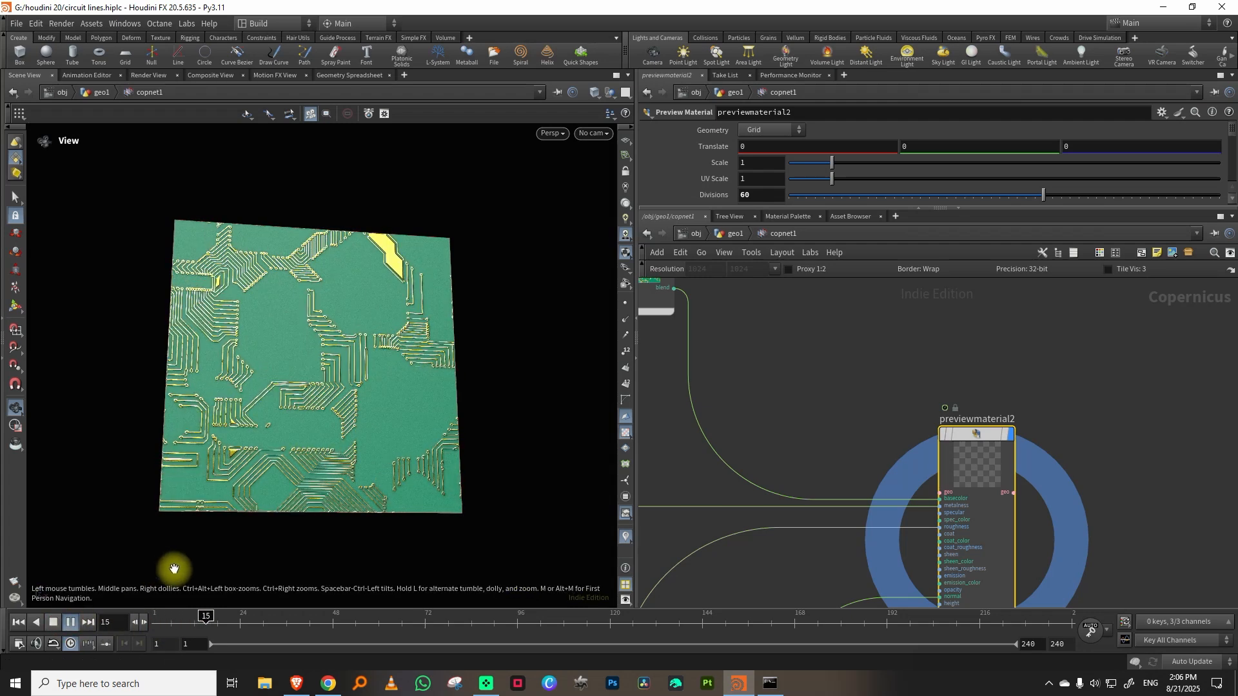
key(ctrl+Up)
Step: Select the Fractal Noise 3D node feeding the Blur at the network's start and adjust its center, contrast and amplitude
middle_drag(810, 384, 994, 407)
right_drag(1074, 365, 985, 428)
middle_drag(905, 428, 1086, 511)
middle_drag(929, 397, 1099, 389)
scroll(877, 394, up, 6)
drag(877, 408, 780, 510)
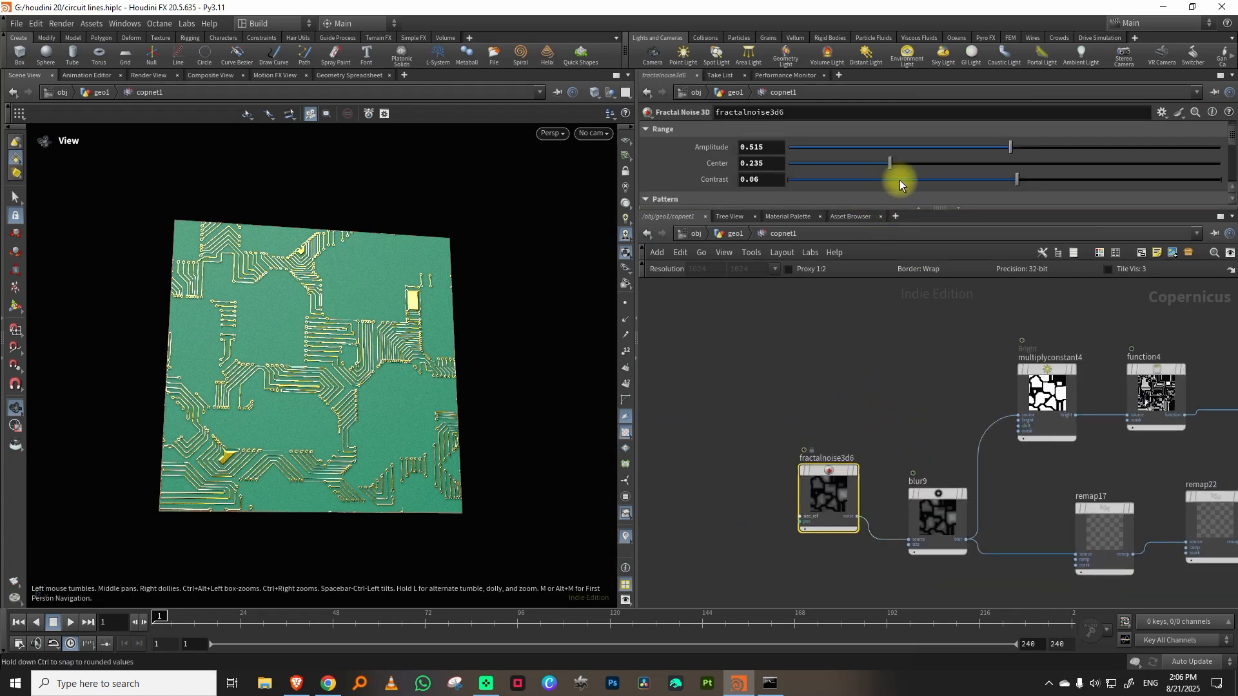
drag(896, 164, 927, 165)
drag(1043, 179, 1008, 183)
mouse_move(1010, 147)
mouse_down()
mouse_move(1128, 147)
mouse_move(1014, 154)
mouse_up()
Step: Select the Fractal Noise 3D node feeding remap18 and set its center to 0.247
scroll(922, 419, down, 3)
drag(864, 482, 948, 574)
mouse_move(896, 162)
mouse_down()
mouse_move(884, 162)
mouse_move(896, 164)
mouse_up()
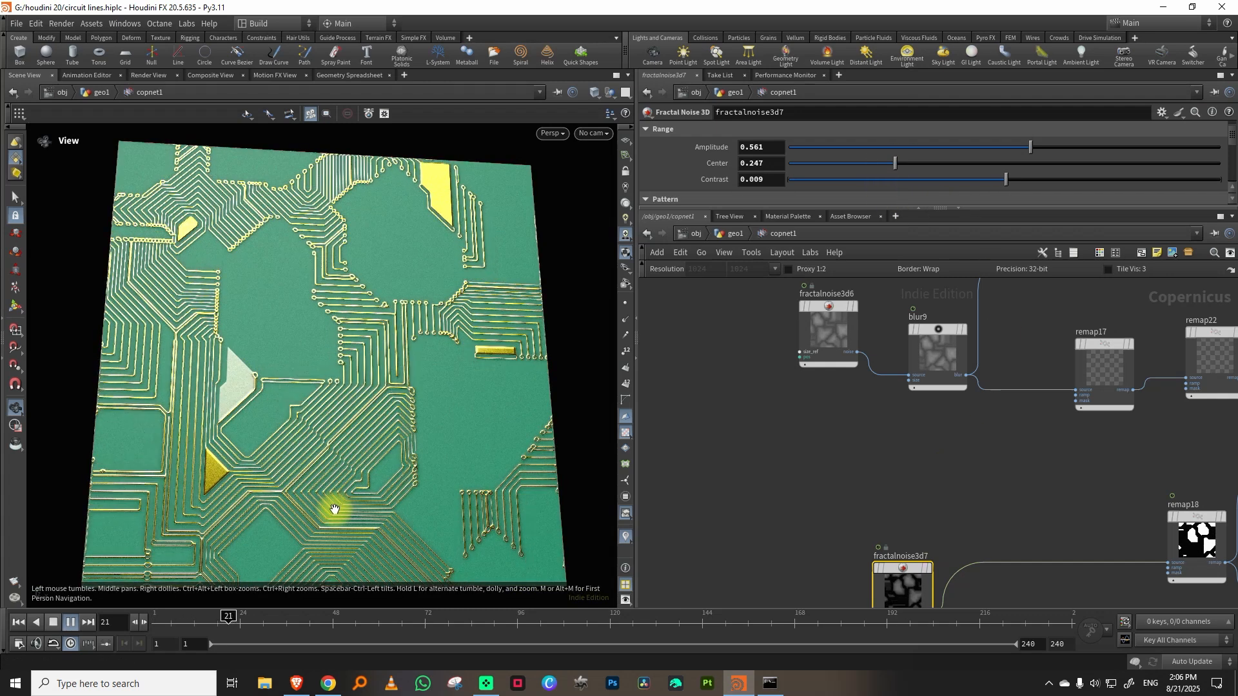